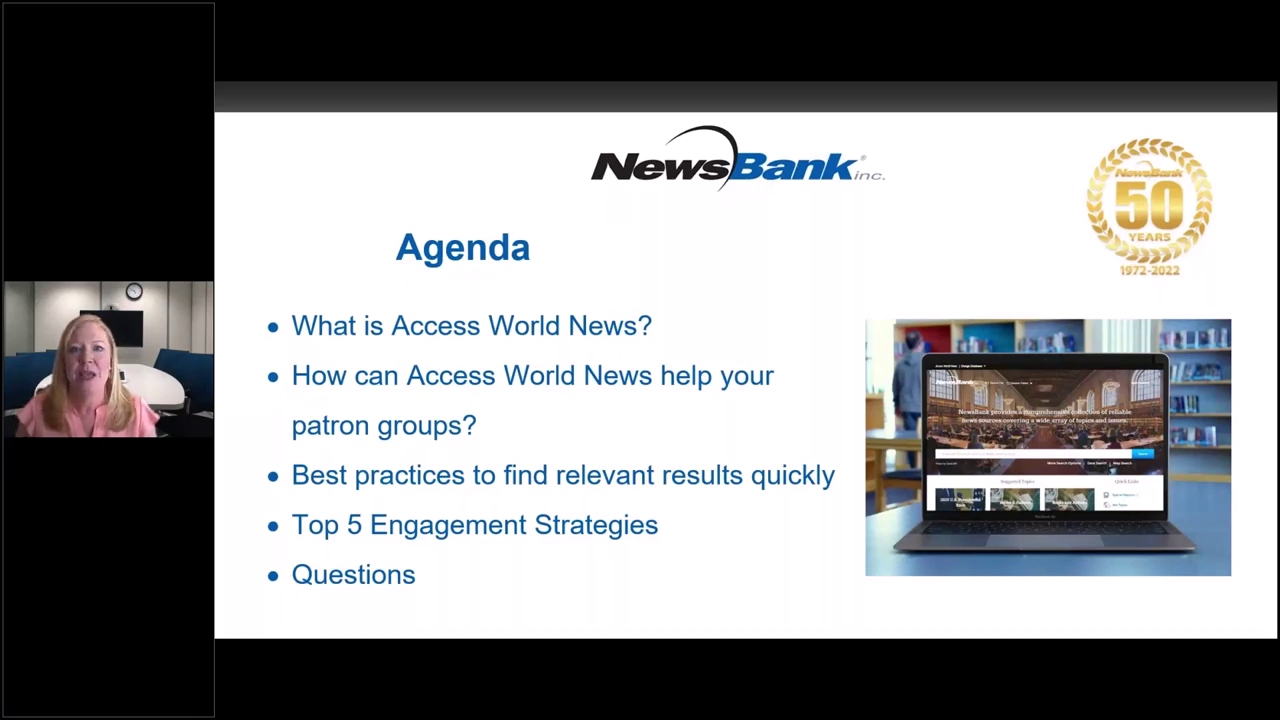
# - Advance the webinar slides past the Agenda to the questions slide
pyautogui.press('Right')
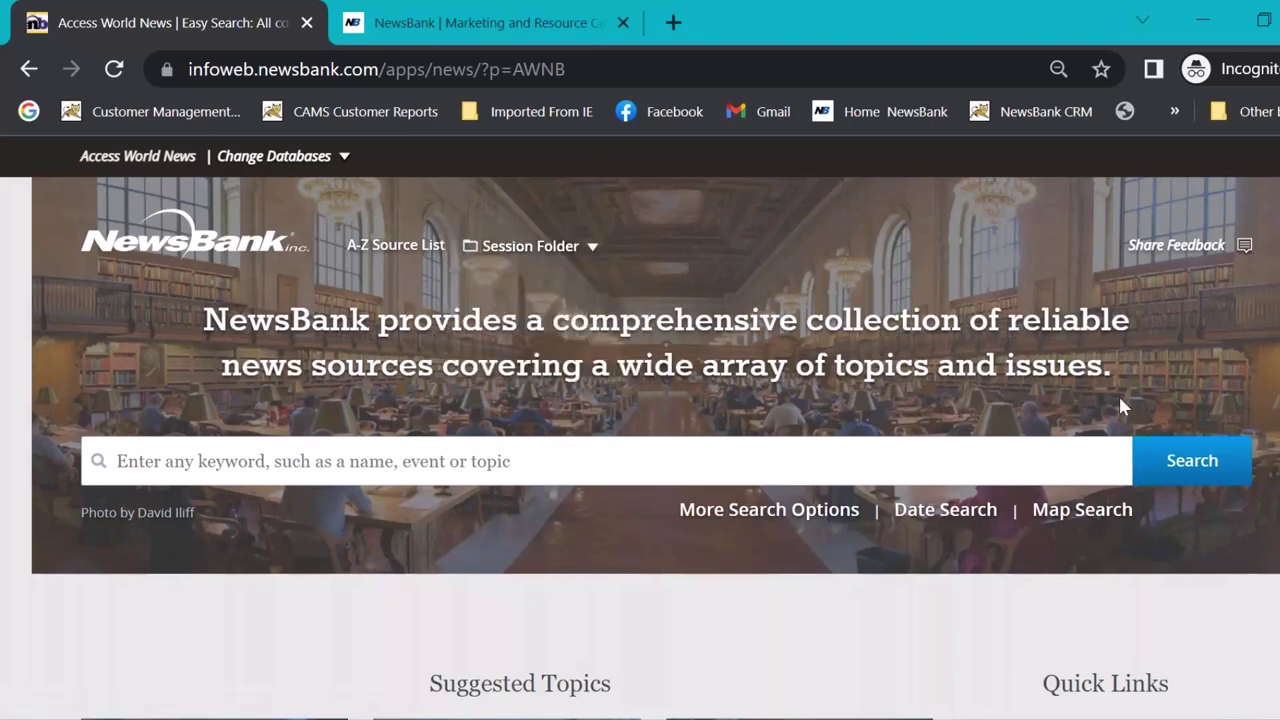
pyautogui.scroll(-15, 1114, 390)
pyautogui.scroll(15, 420, 260)
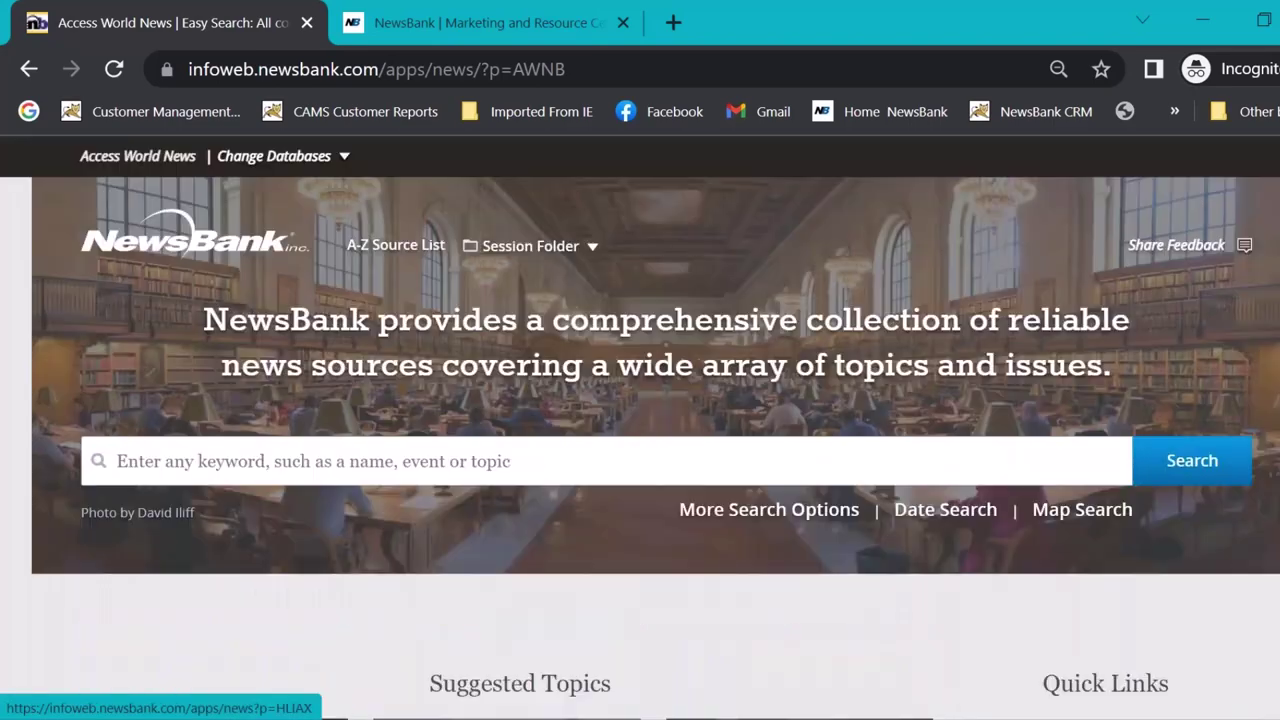
# - Open the A-Z Source List of 13,451 sources and bring up the search-field dropdown
pyautogui.click(416, 252)
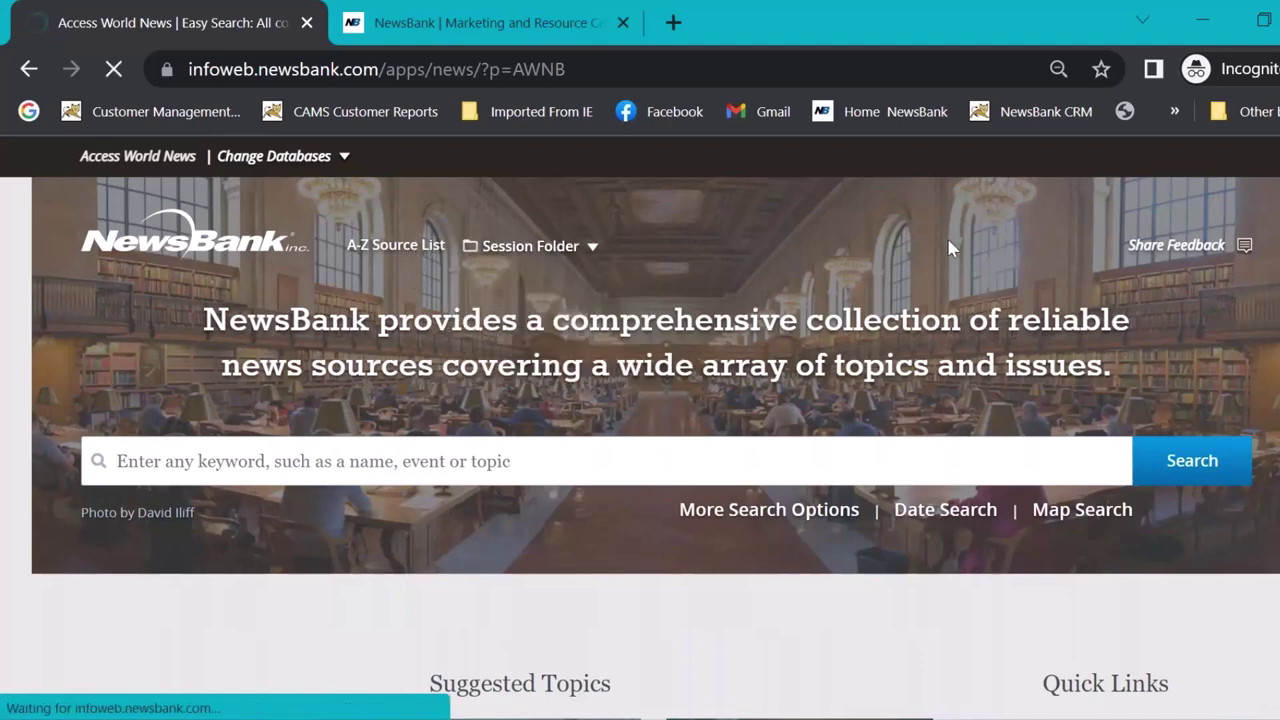
pyautogui.scroll(-7, 914, 245)
pyautogui.scroll(7, 914, 245)
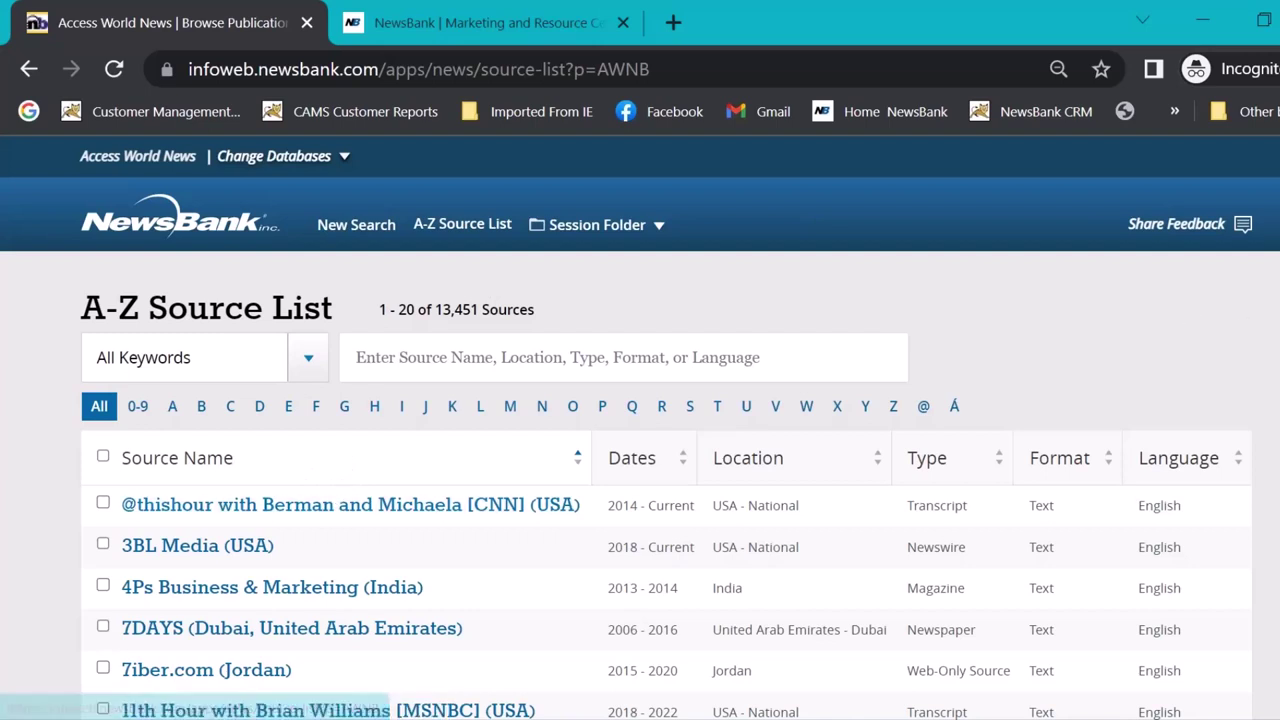
pyautogui.scroll(-1, 640, 430)
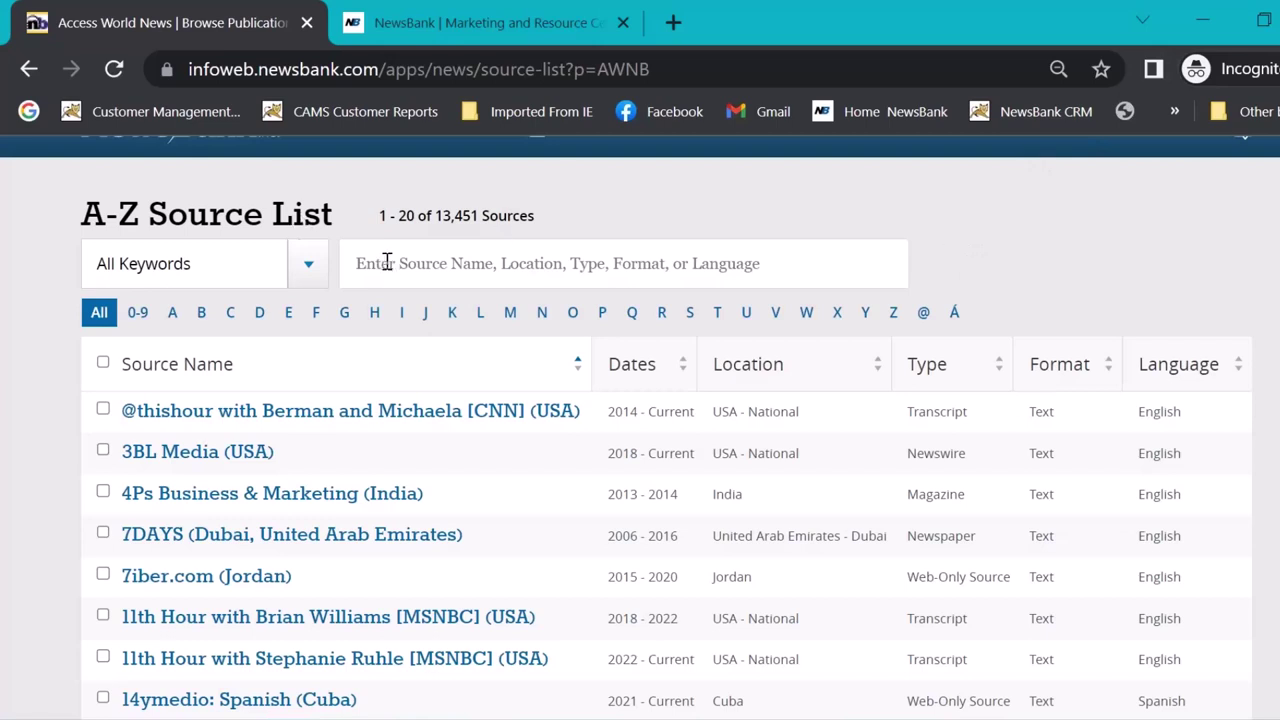
pyautogui.click(318, 272)
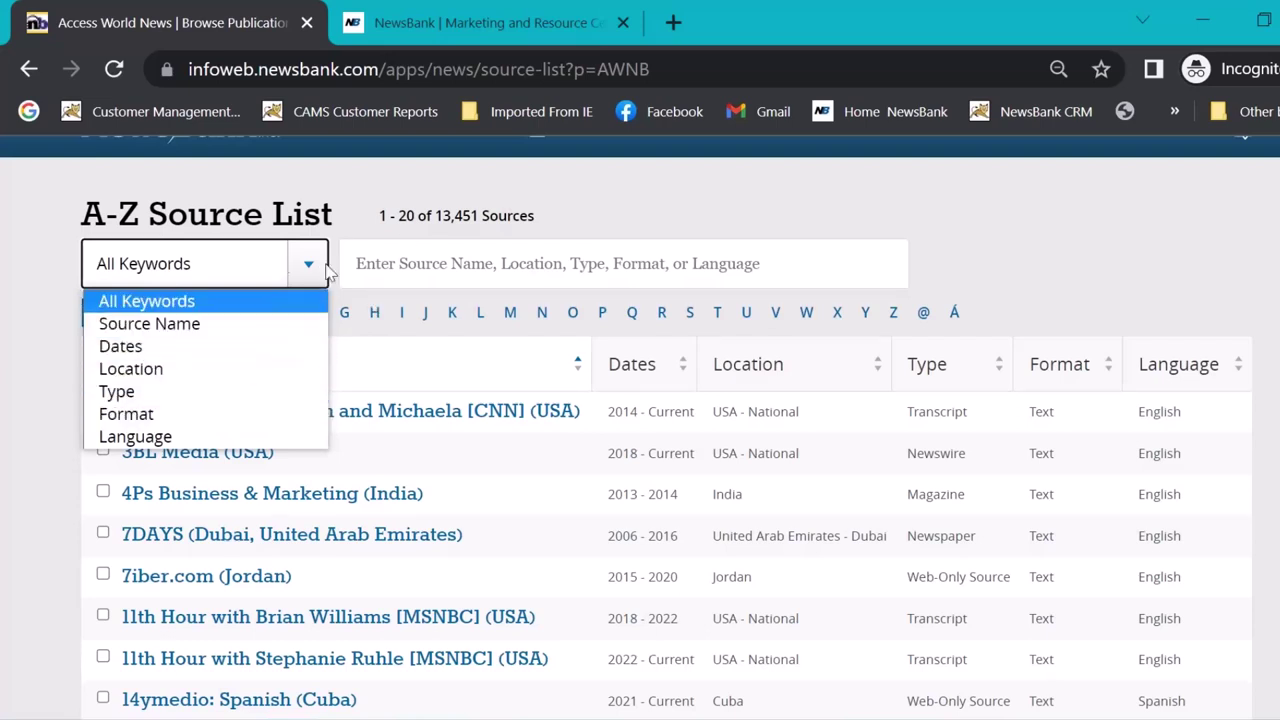
# - Search sources by Source Name for 'USA Today' and view page 2 of the 27 matches
pyautogui.click(250, 333)
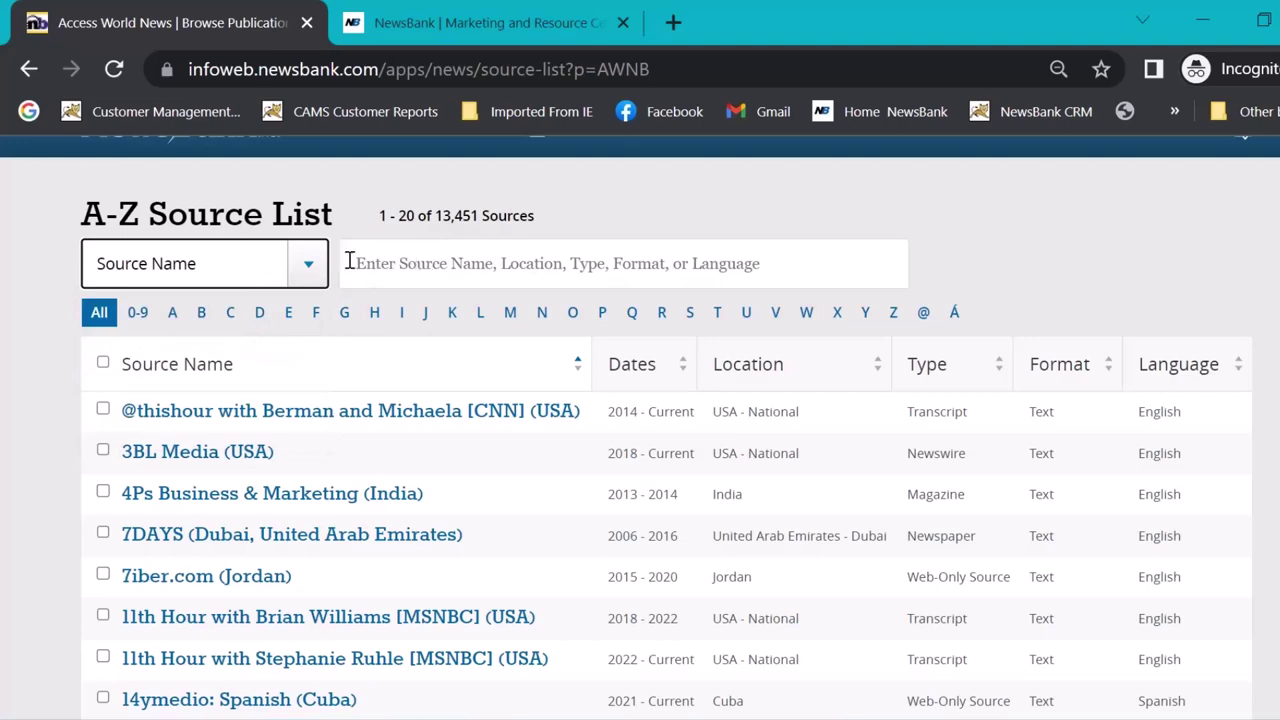
pyautogui.click(387, 264)
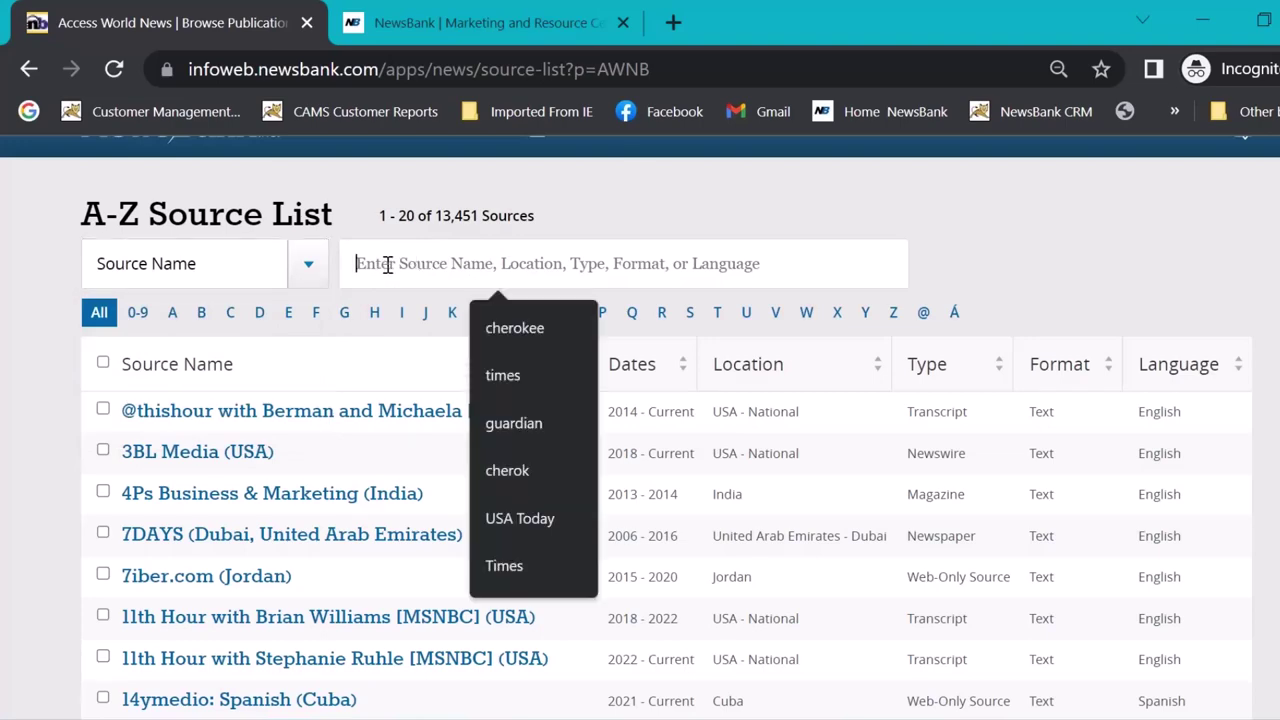
pyautogui.write('USA To')
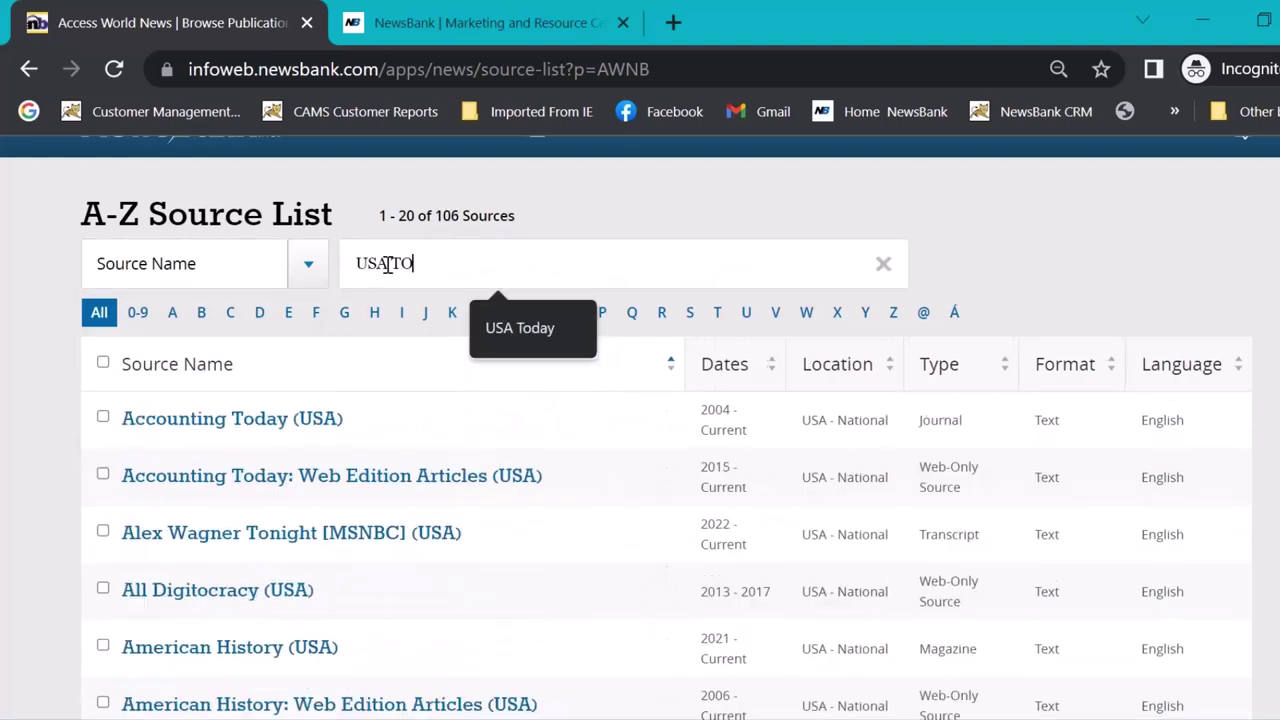
pyautogui.write('day')
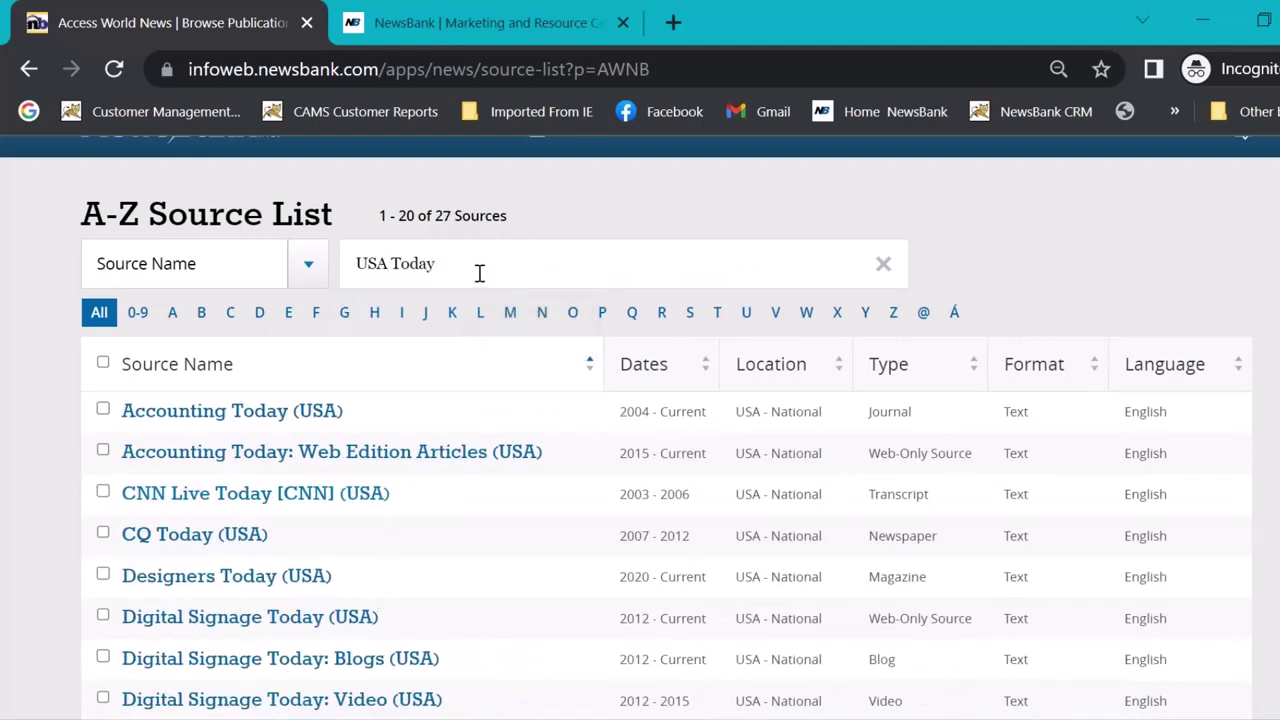
pyautogui.scroll(-6, 479, 272)
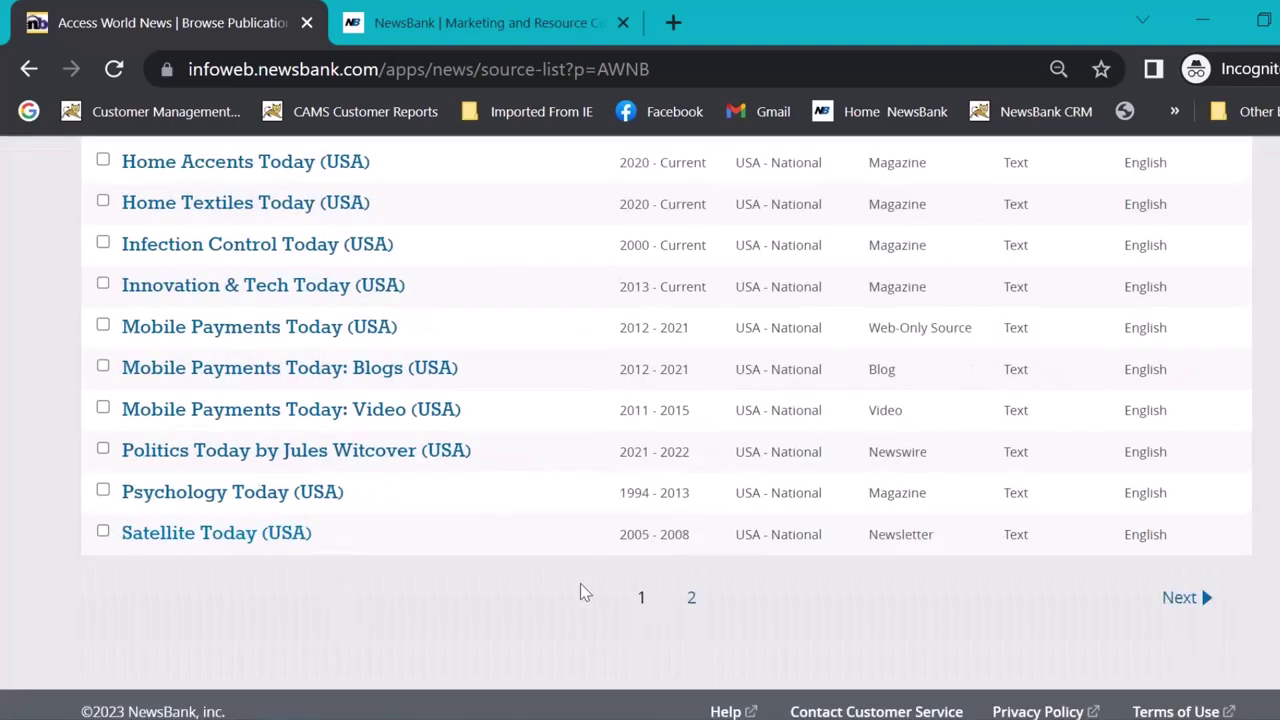
pyautogui.click(699, 606)
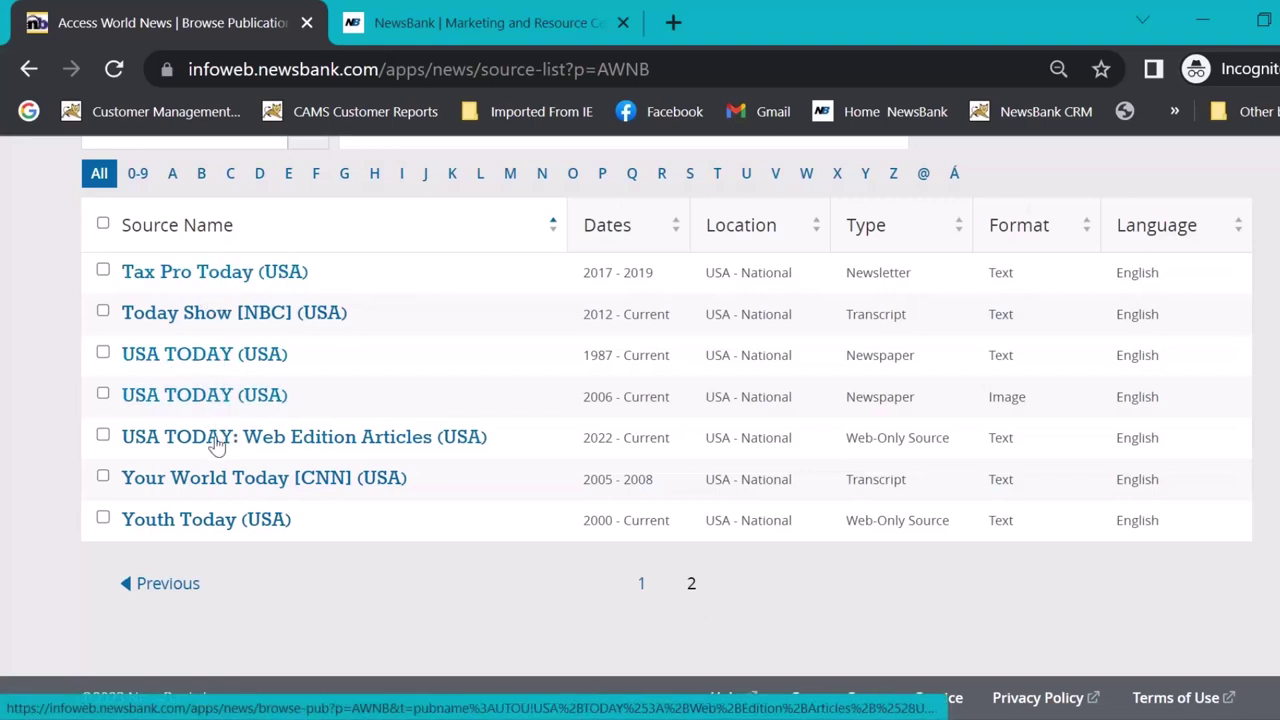
# - Tick the 1987 USA TODAY newspaper, the 2006 image edition and Web Edition Articles
pyautogui.click(103, 353)
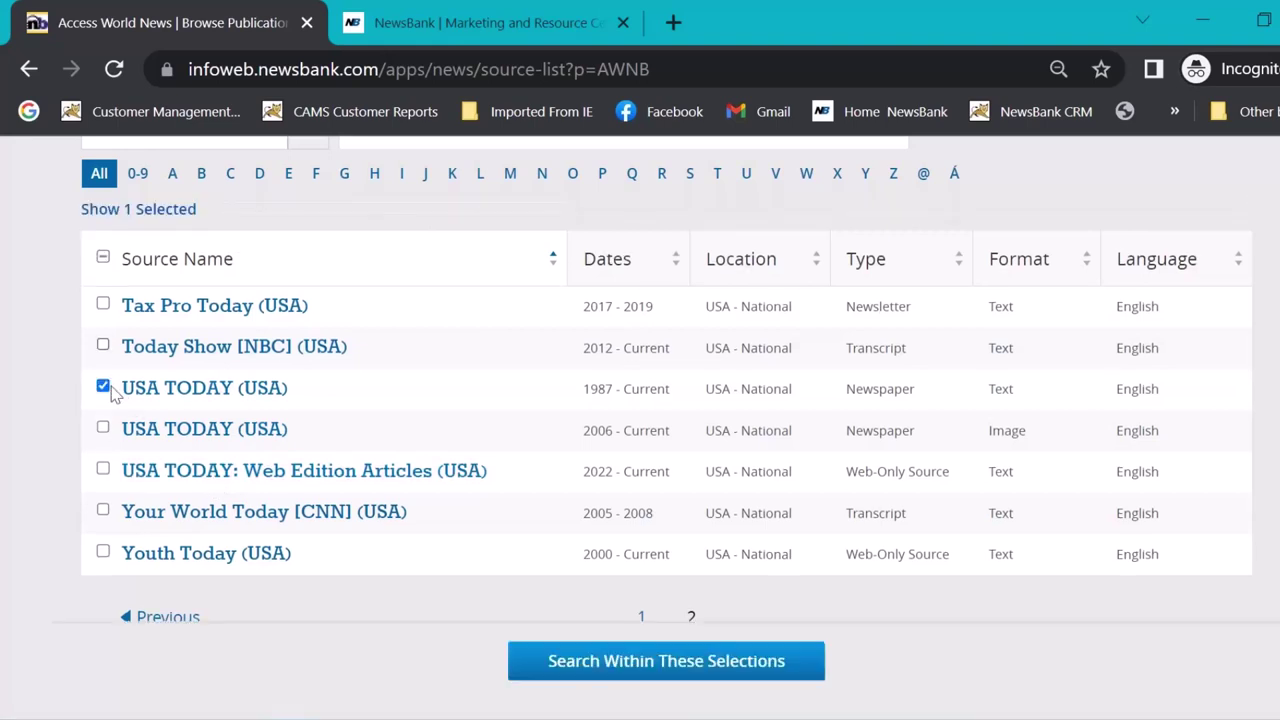
pyautogui.click(104, 430)
pyautogui.click(103, 470)
# - Untick all three USA TODAY editions so no source is selected
pyautogui.click(103, 386)
pyautogui.click(103, 427)
pyautogui.click(104, 470)
pyautogui.scroll(3, 385, 410)
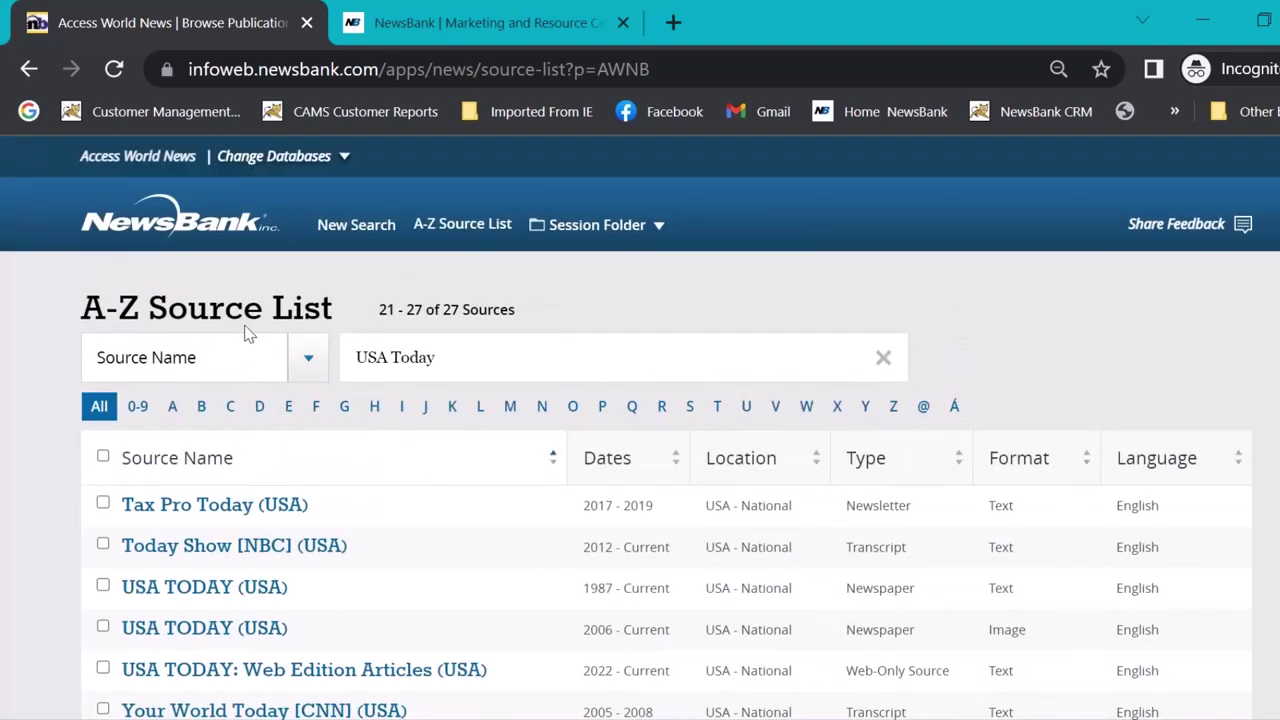
# - Reload the full A-Z Source List and scroll down to the page numbers and back
pyautogui.click(32, 70)
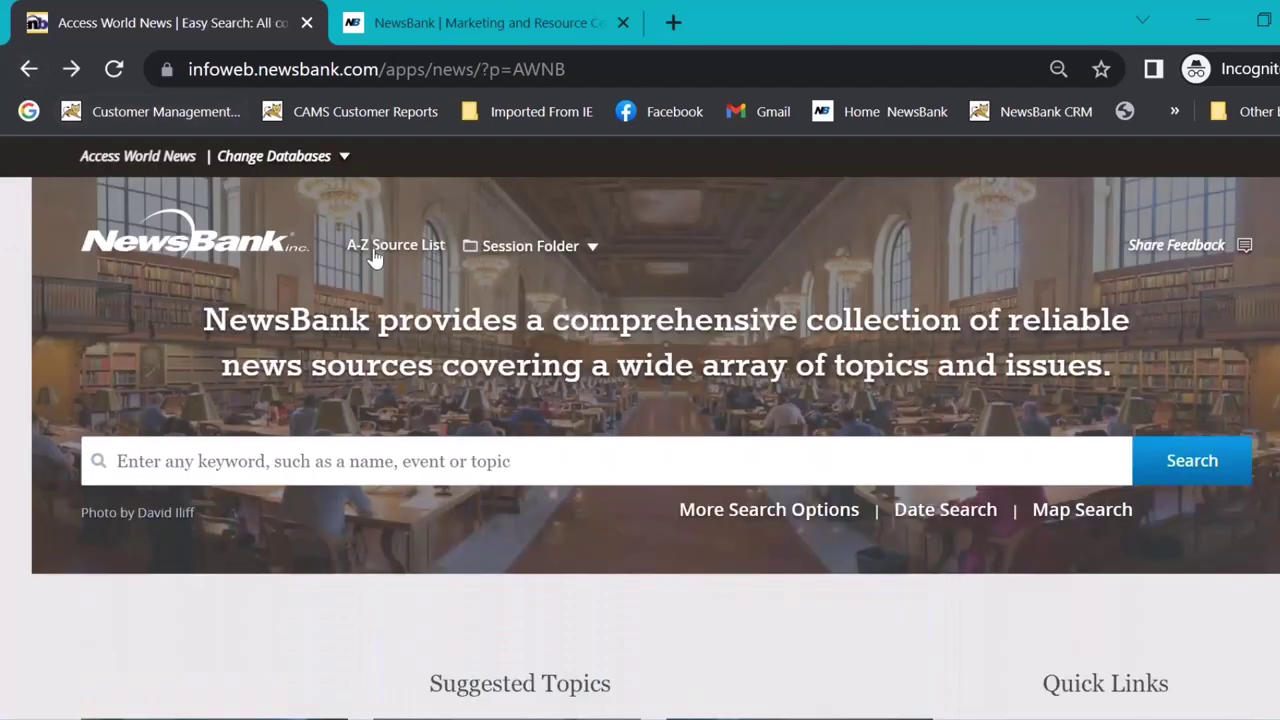
pyautogui.click(385, 250)
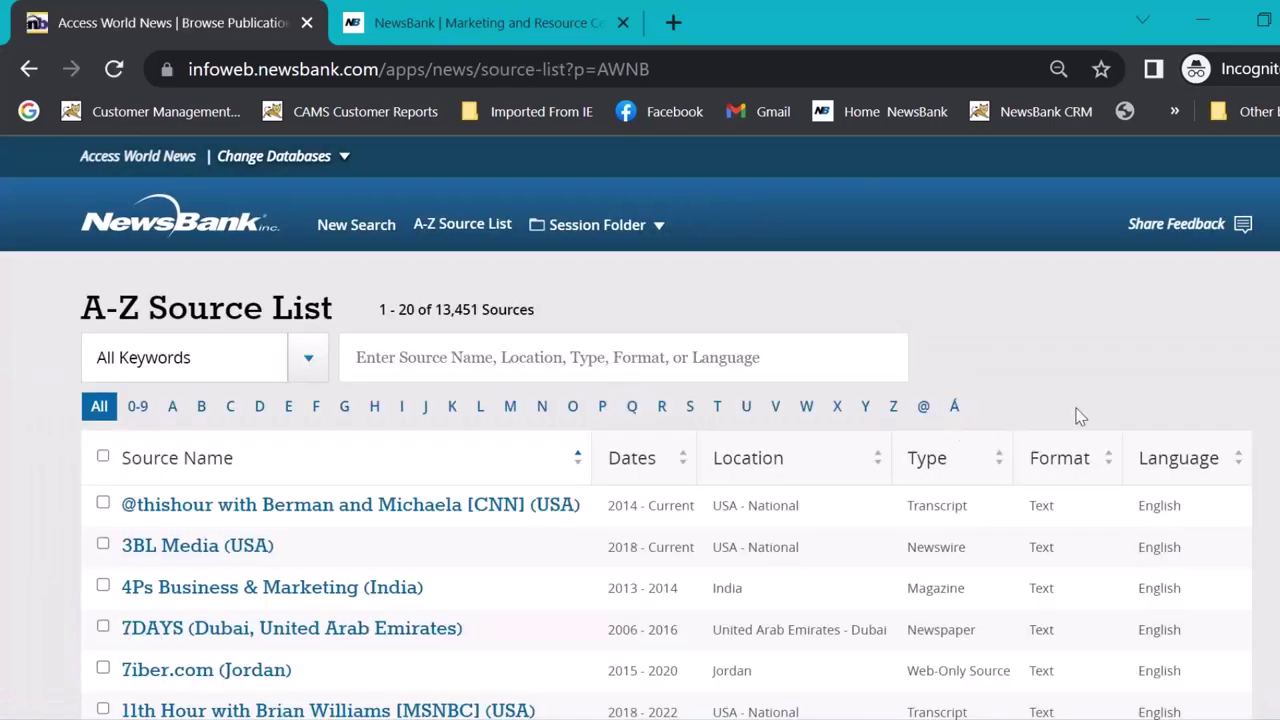
pyautogui.scroll(-1, 1063, 455)
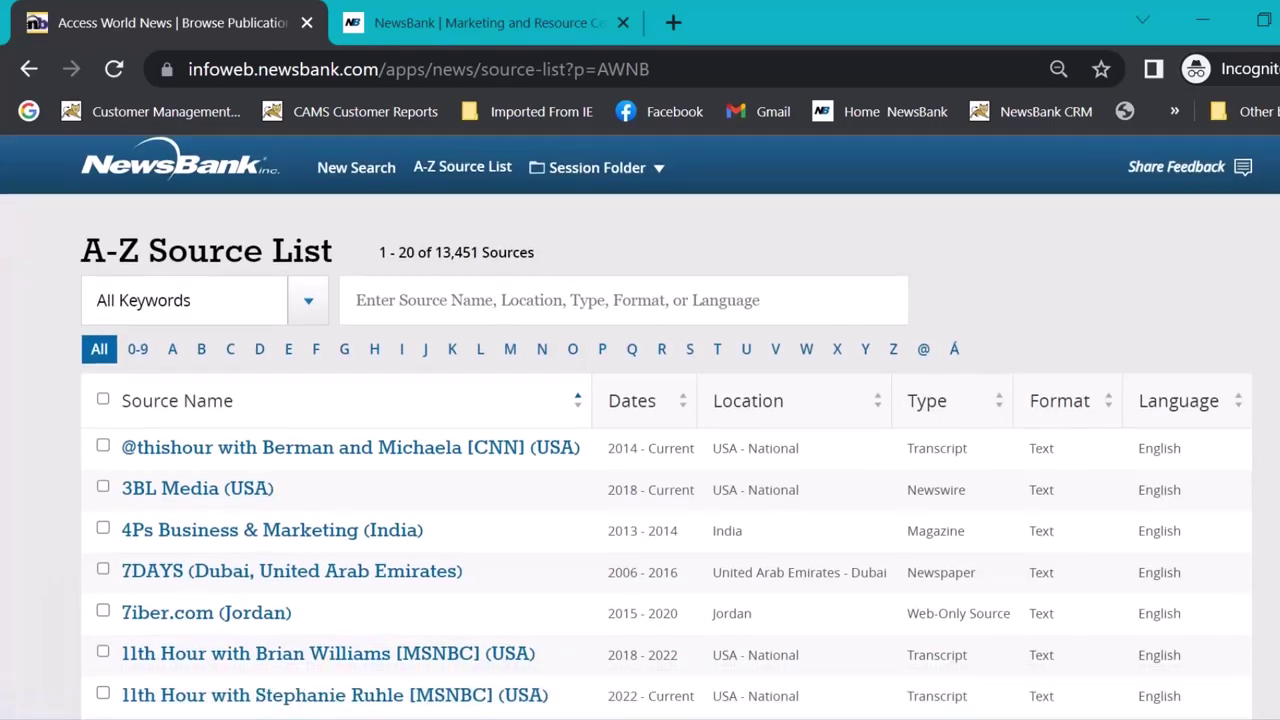
pyautogui.scroll(-3, 1071, 323)
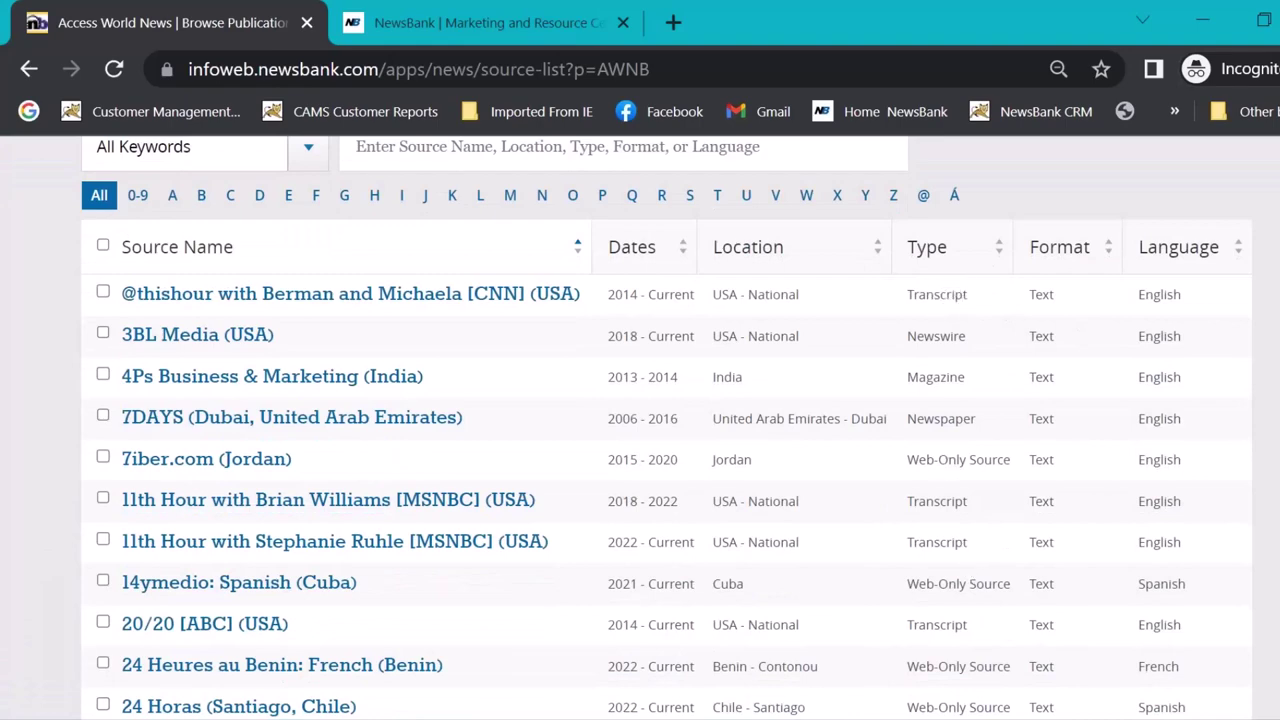
pyautogui.scroll(-8, 666, 428)
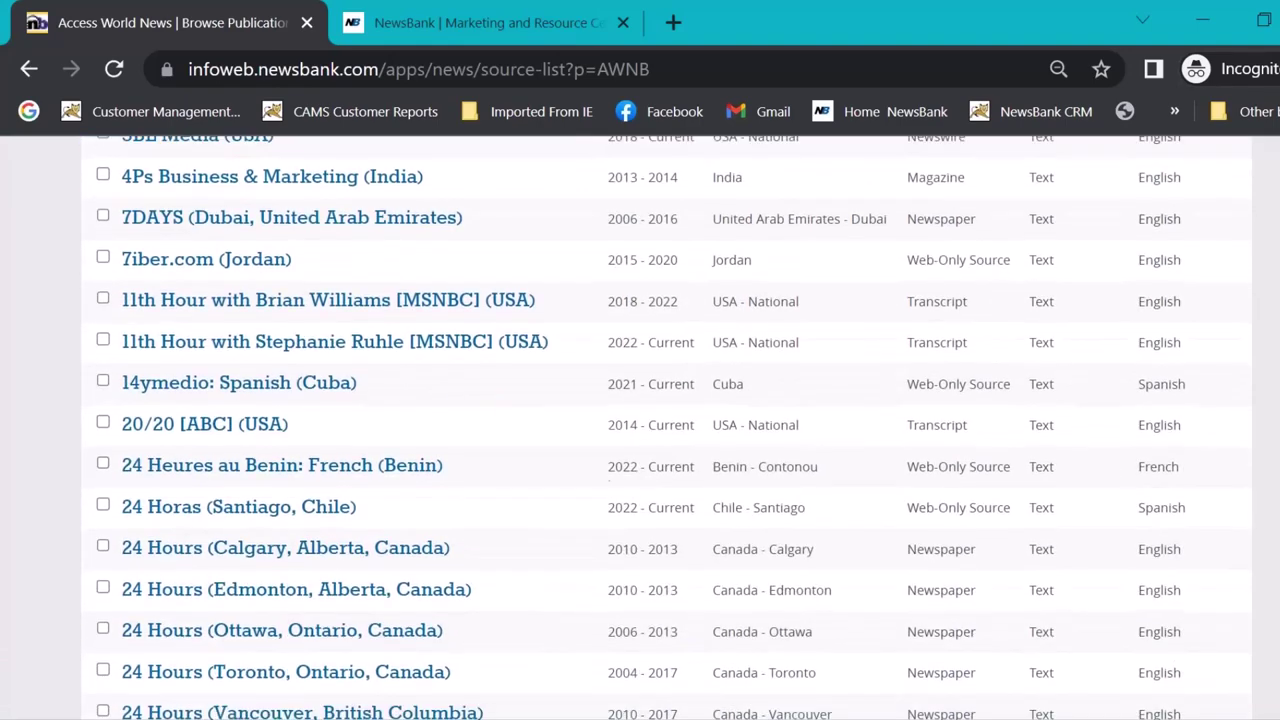
pyautogui.scroll(-2, 666, 428)
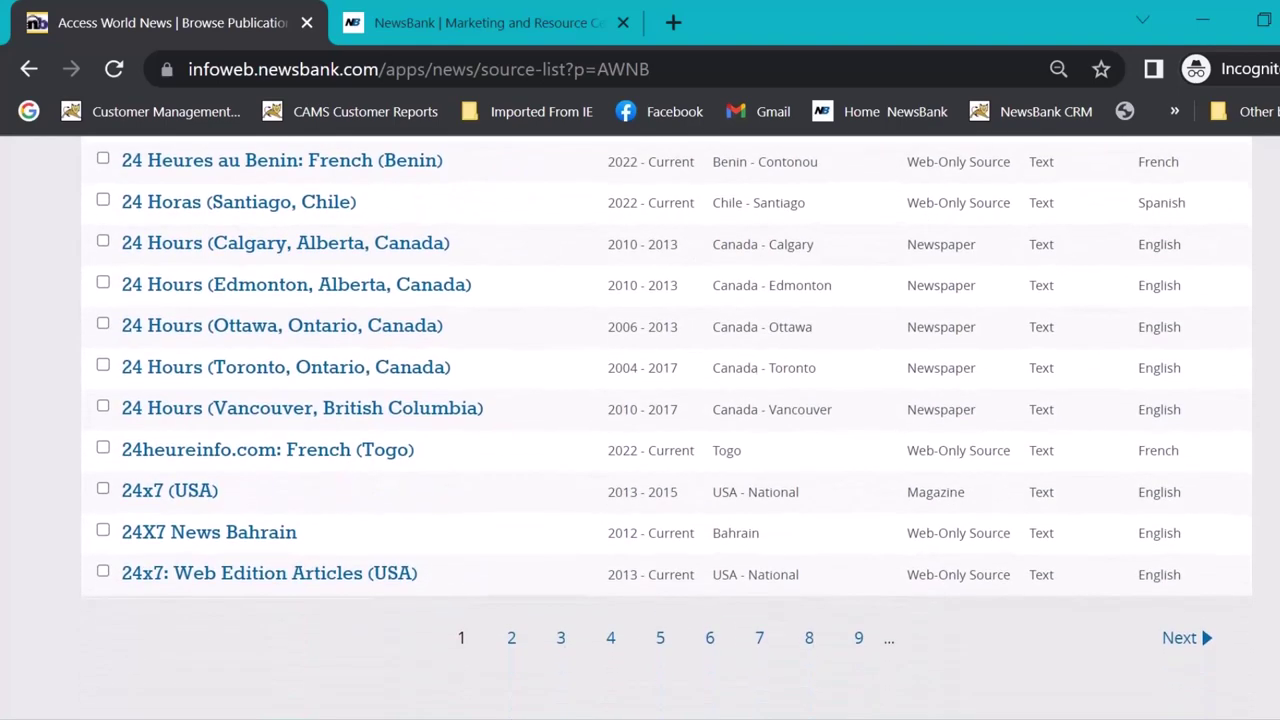
pyautogui.scroll(-1, 666, 428)
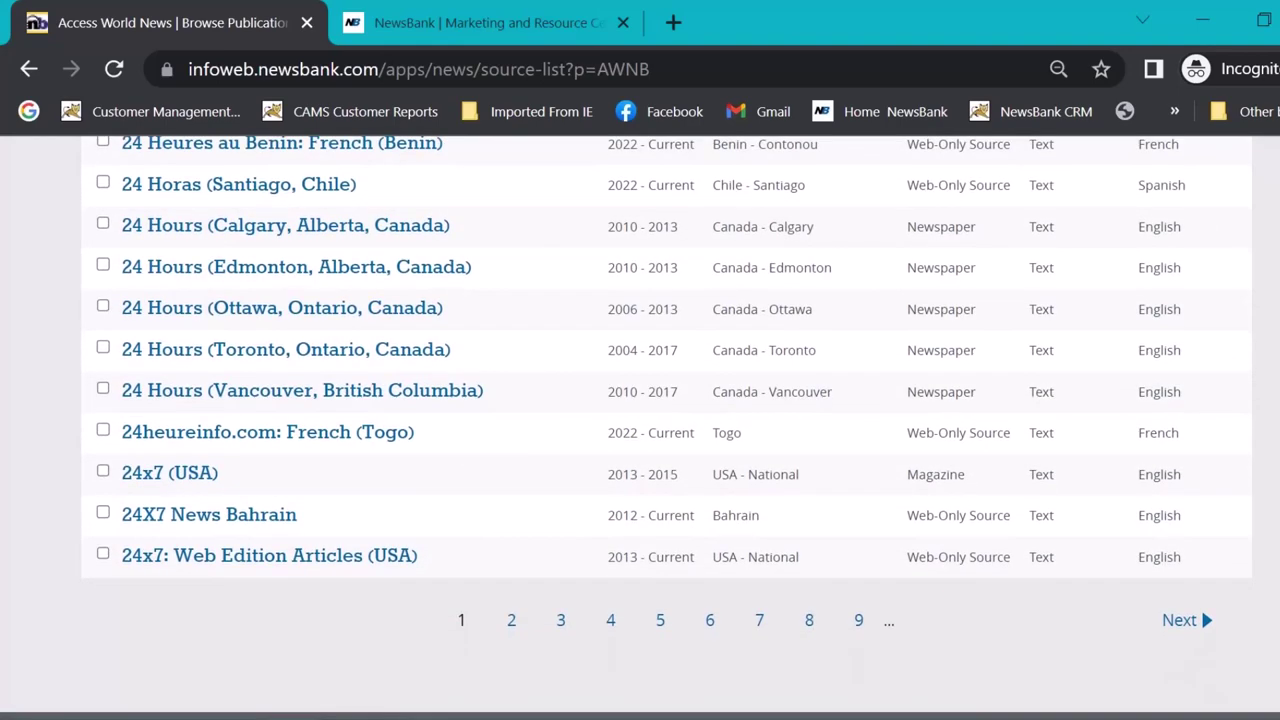
pyautogui.scroll(8, 237, 320)
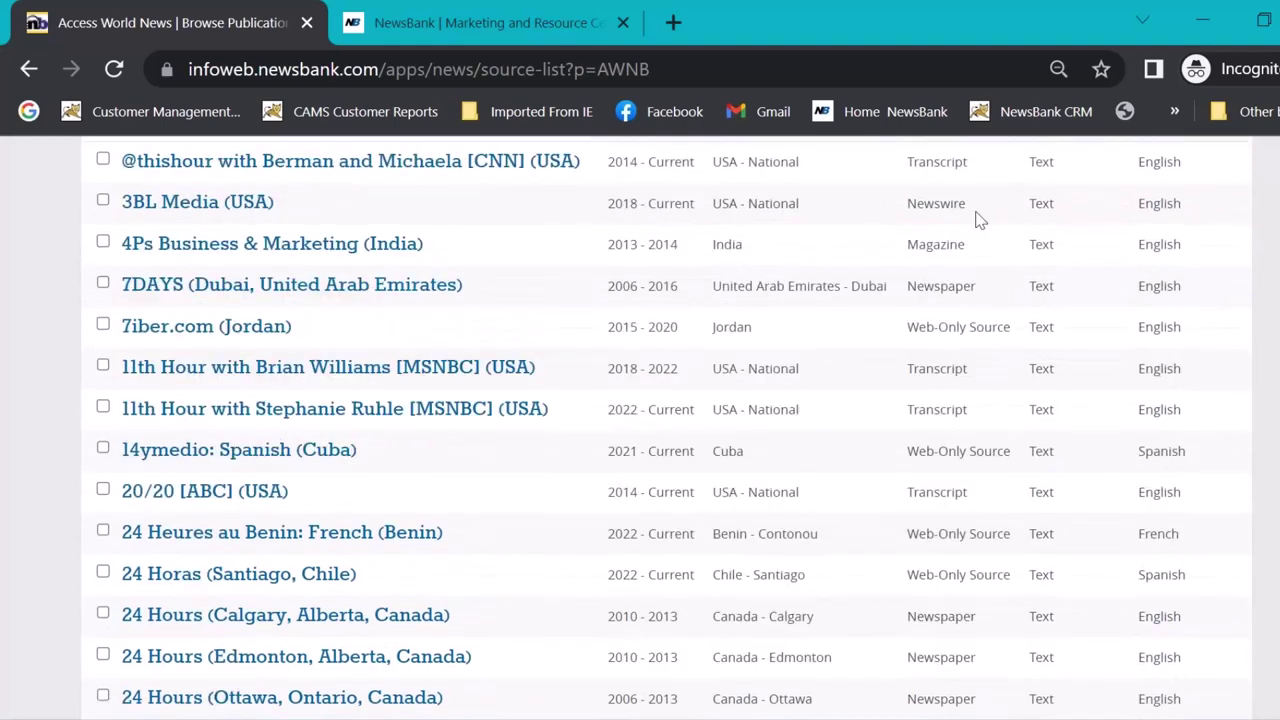
pyautogui.scroll(4, 948, 210)
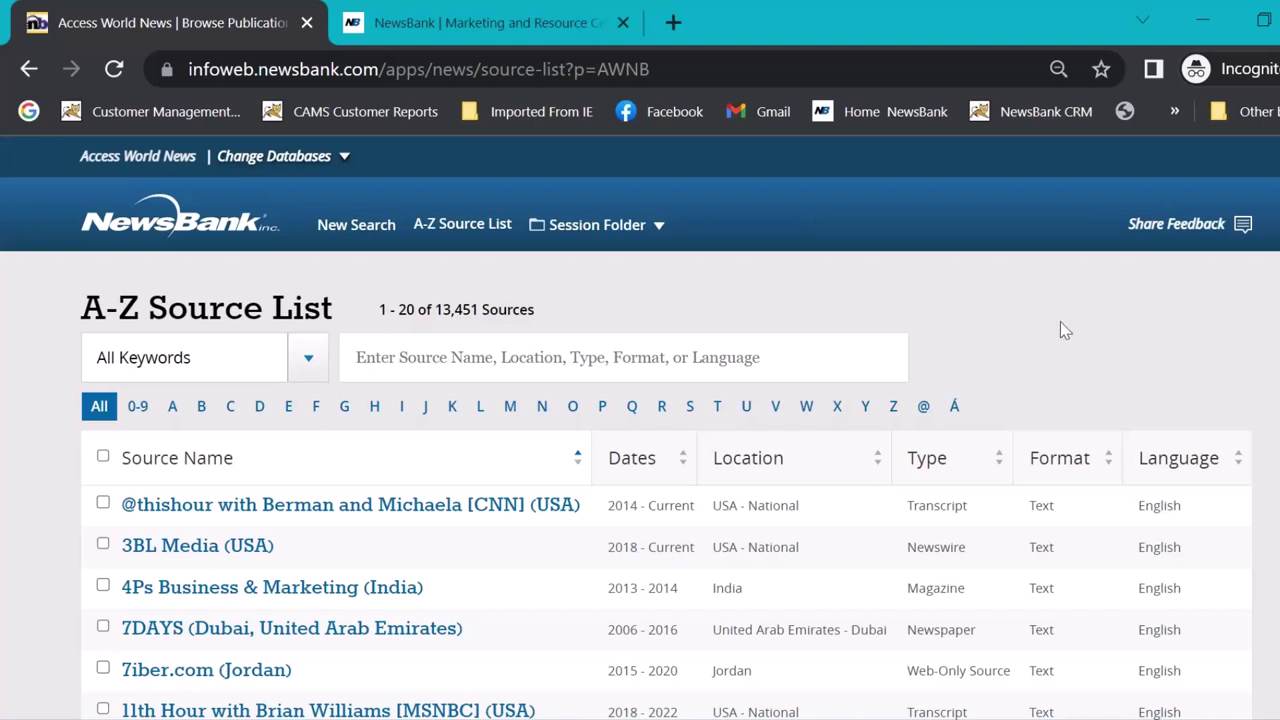
pyautogui.scroll(-1, 640, 433)
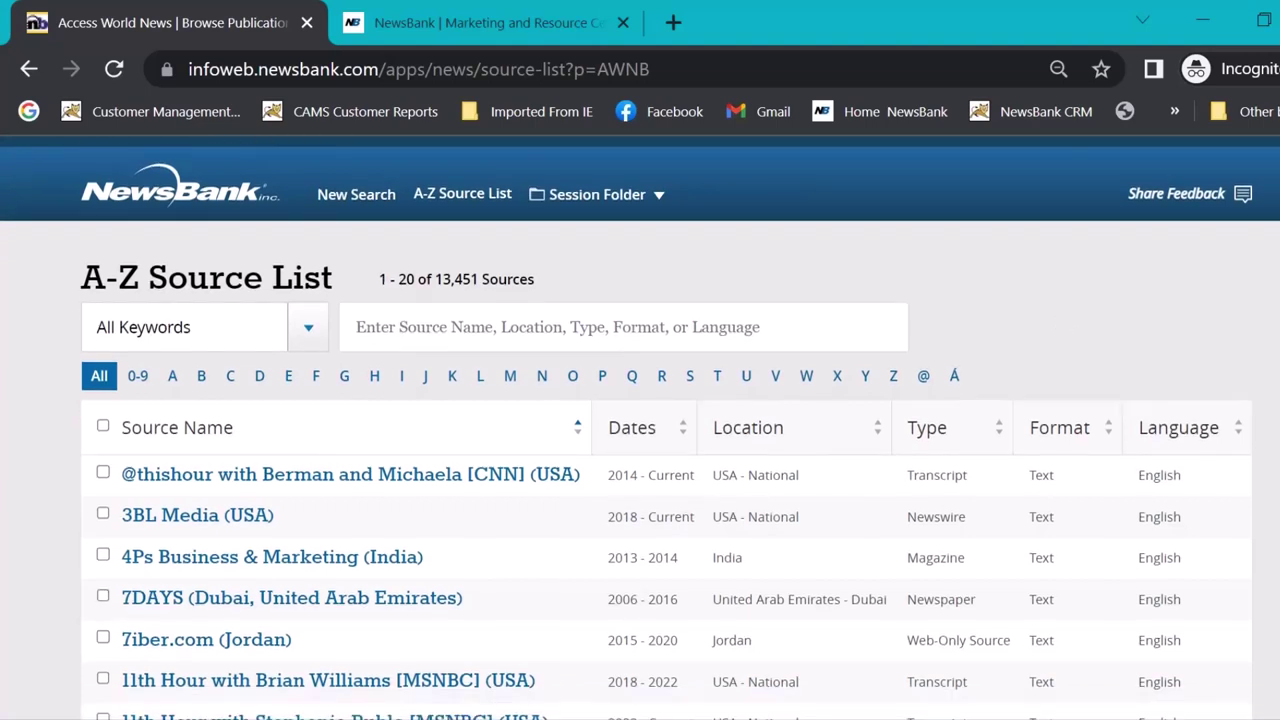
pyautogui.scroll(1, 640, 433)
# - Return to the Access World News home page and show the Session Folder options
pyautogui.click(190, 222)
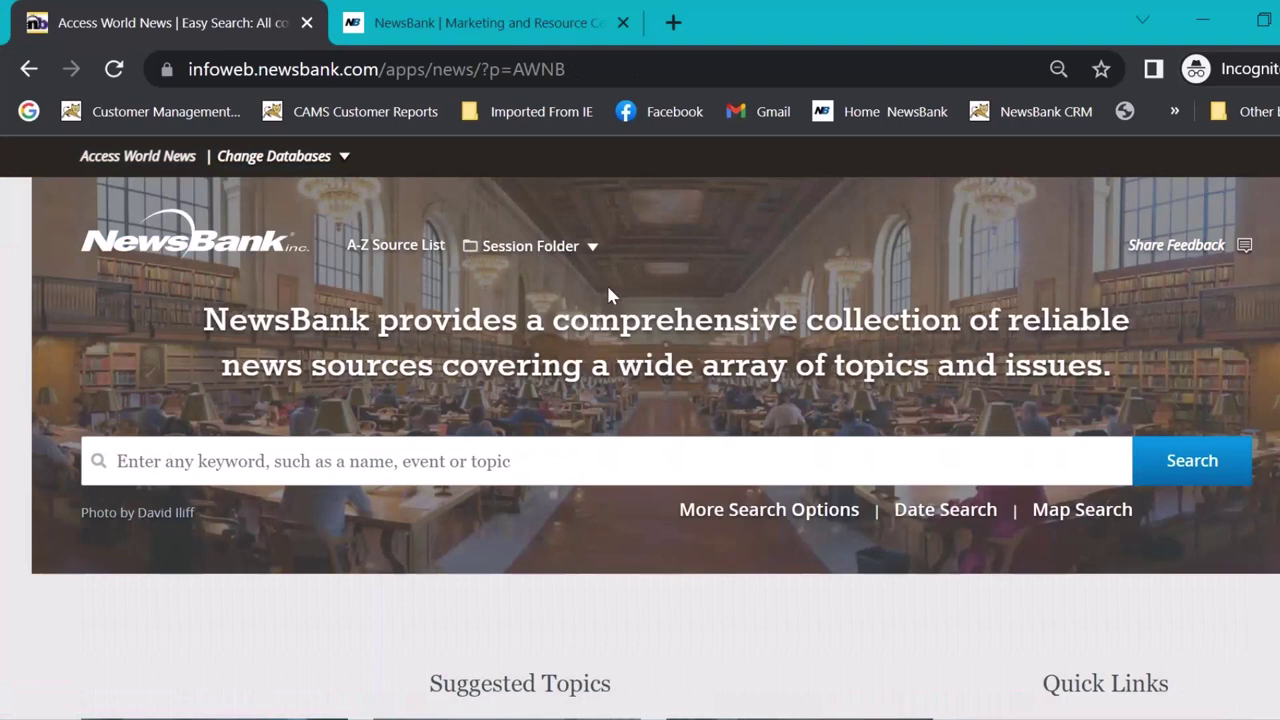
pyautogui.click(545, 246)
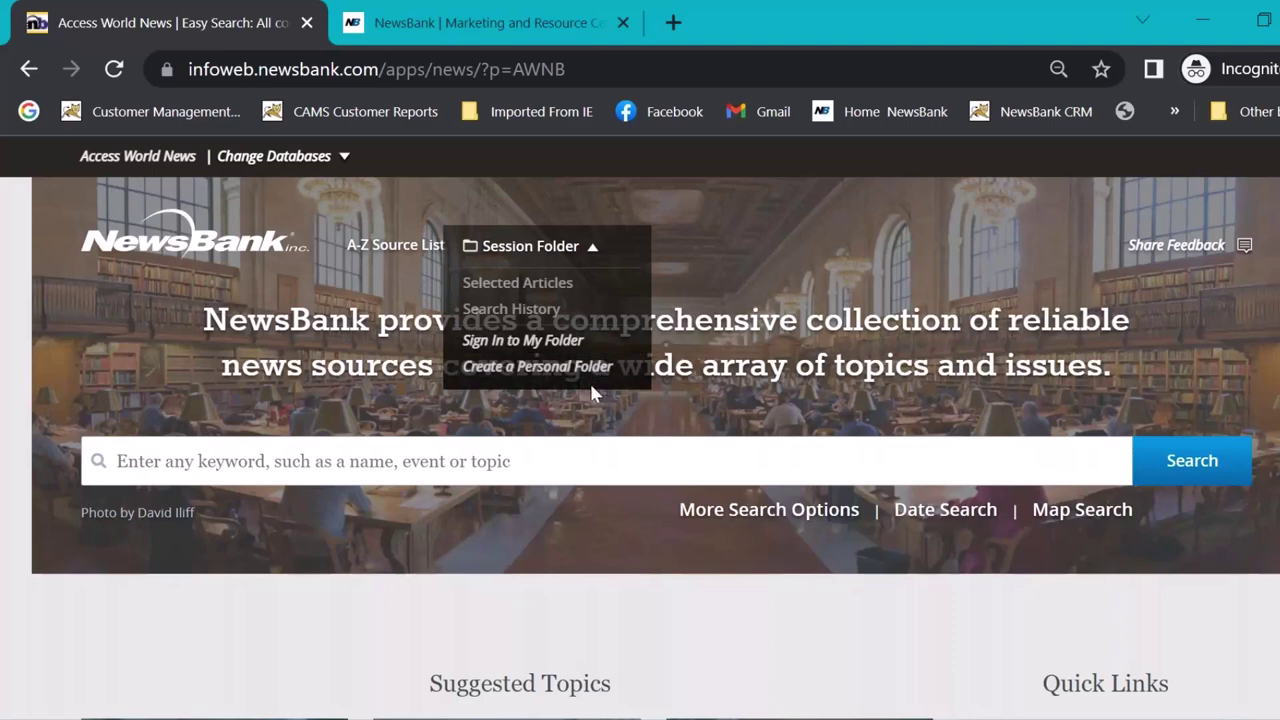
pyautogui.scroll(-5, 1150, 368)
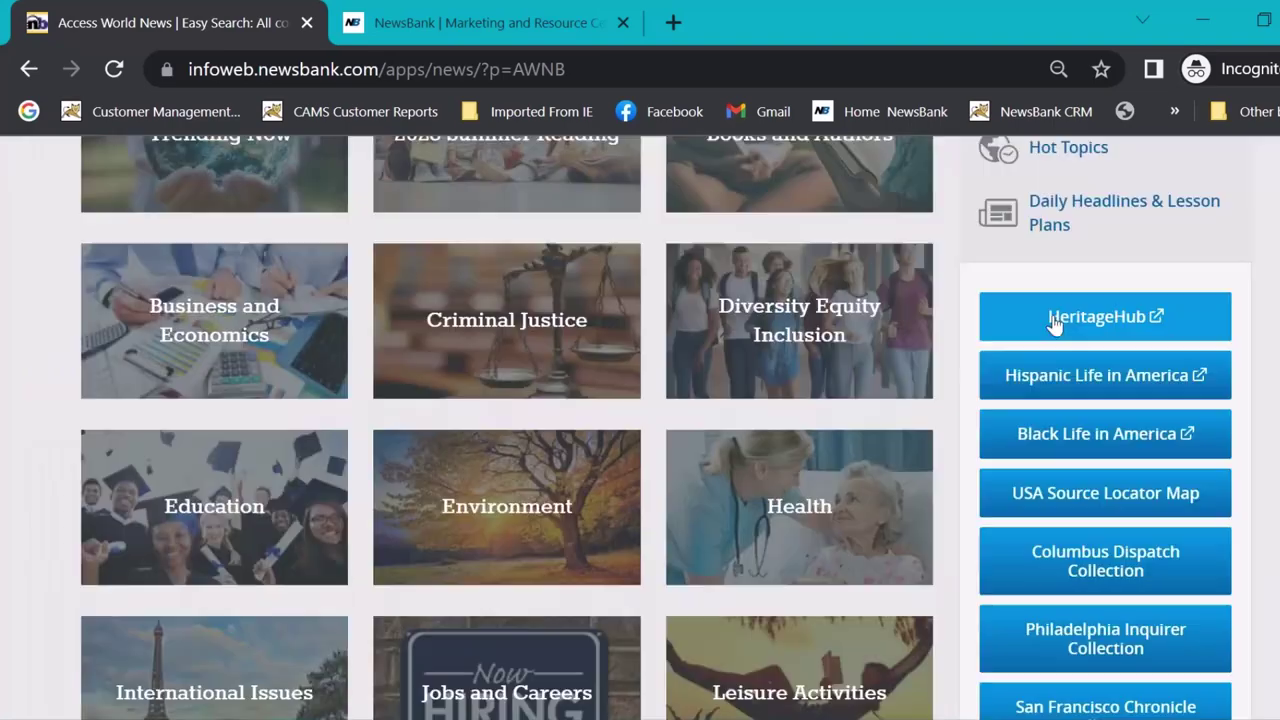
pyautogui.scroll(2, 666, 428)
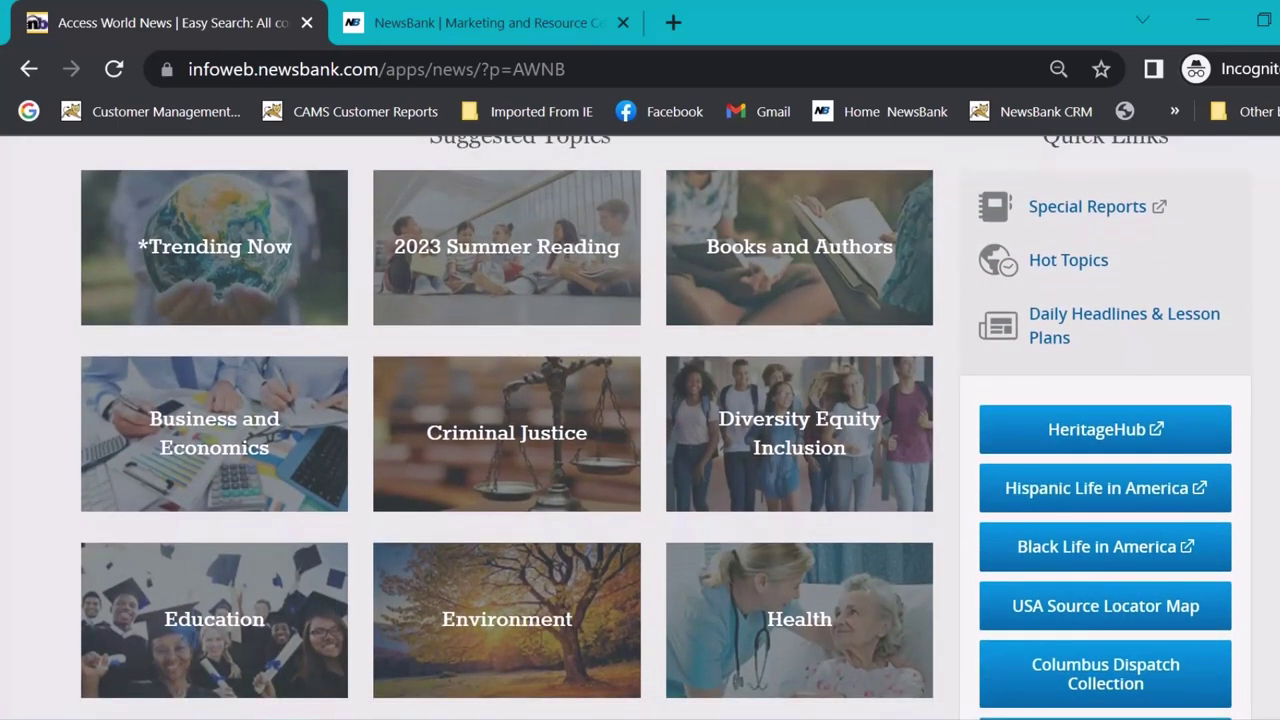
pyautogui.scroll(1, 391, 297)
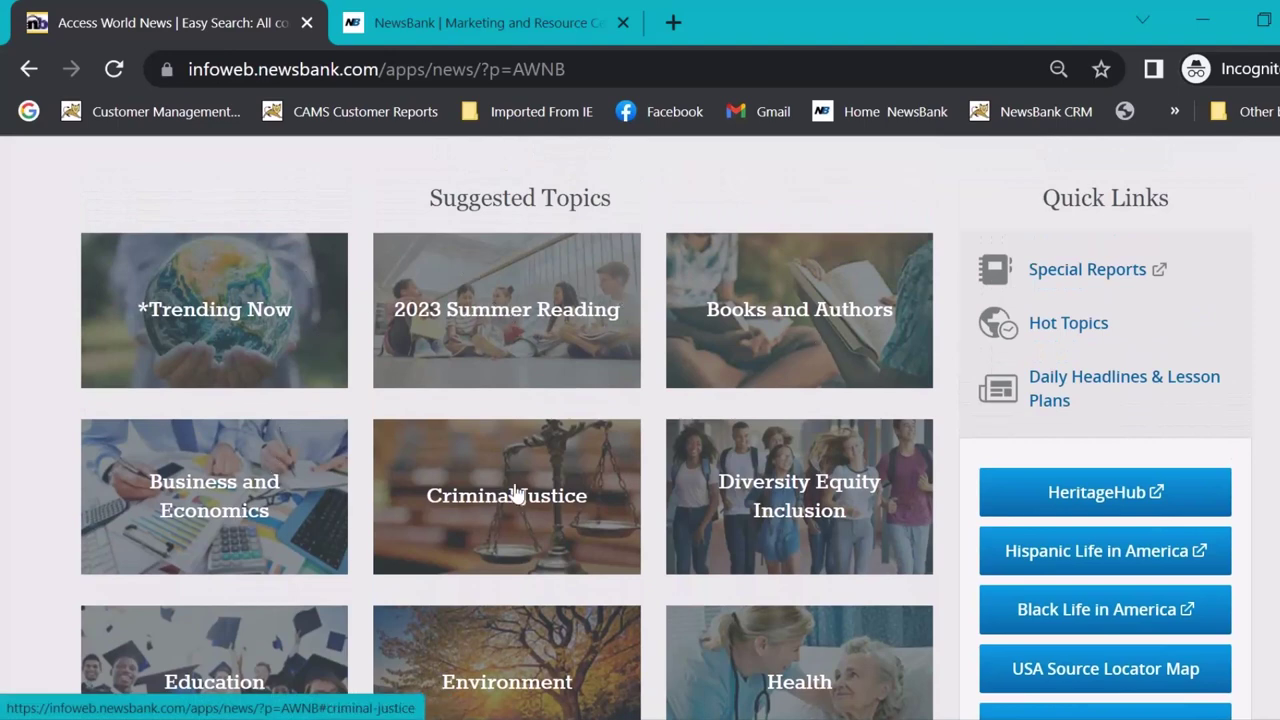
pyautogui.scroll(-2, 823, 526)
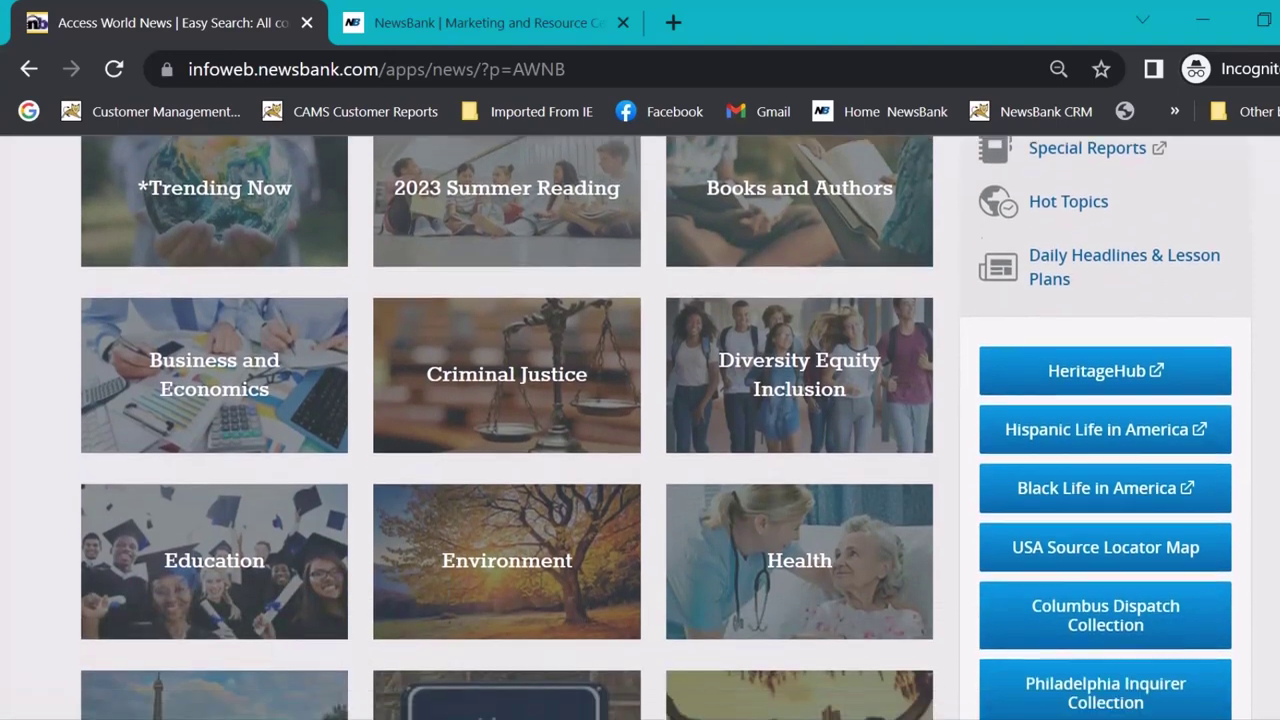
pyautogui.scroll(-2, 665, 428)
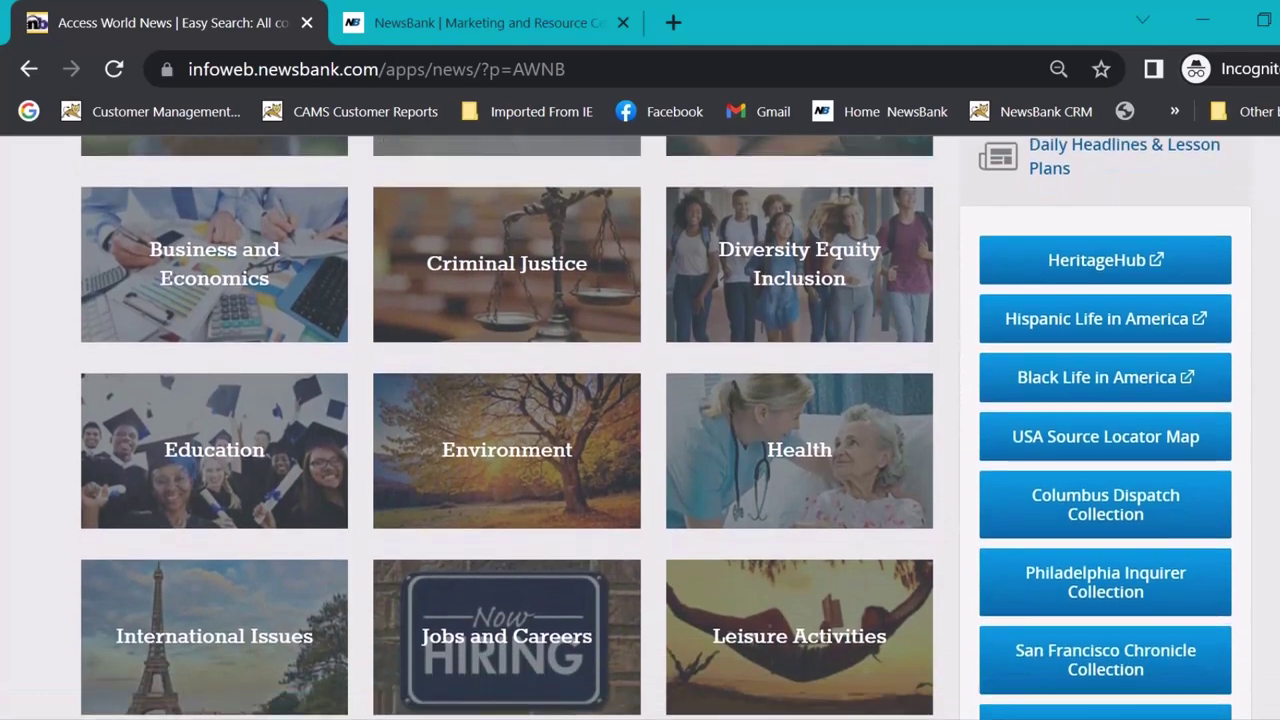
pyautogui.scroll(-3, 665, 428)
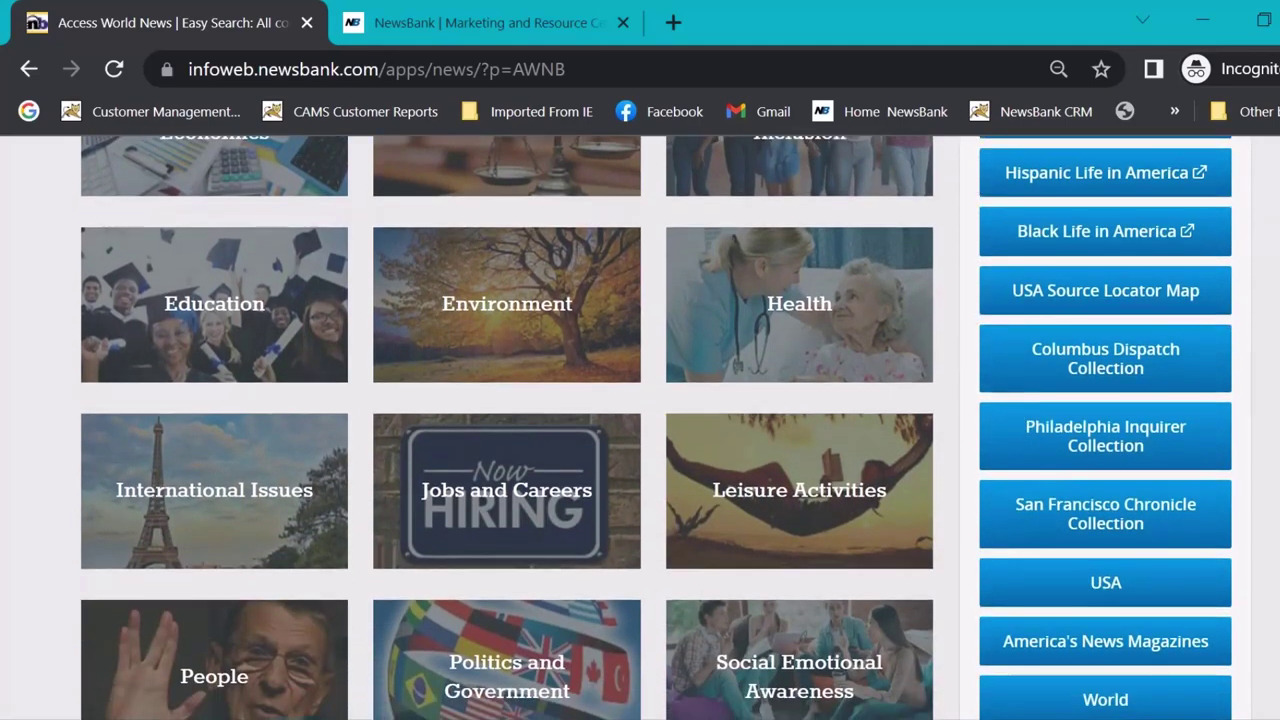
pyautogui.scroll(-4, 665, 428)
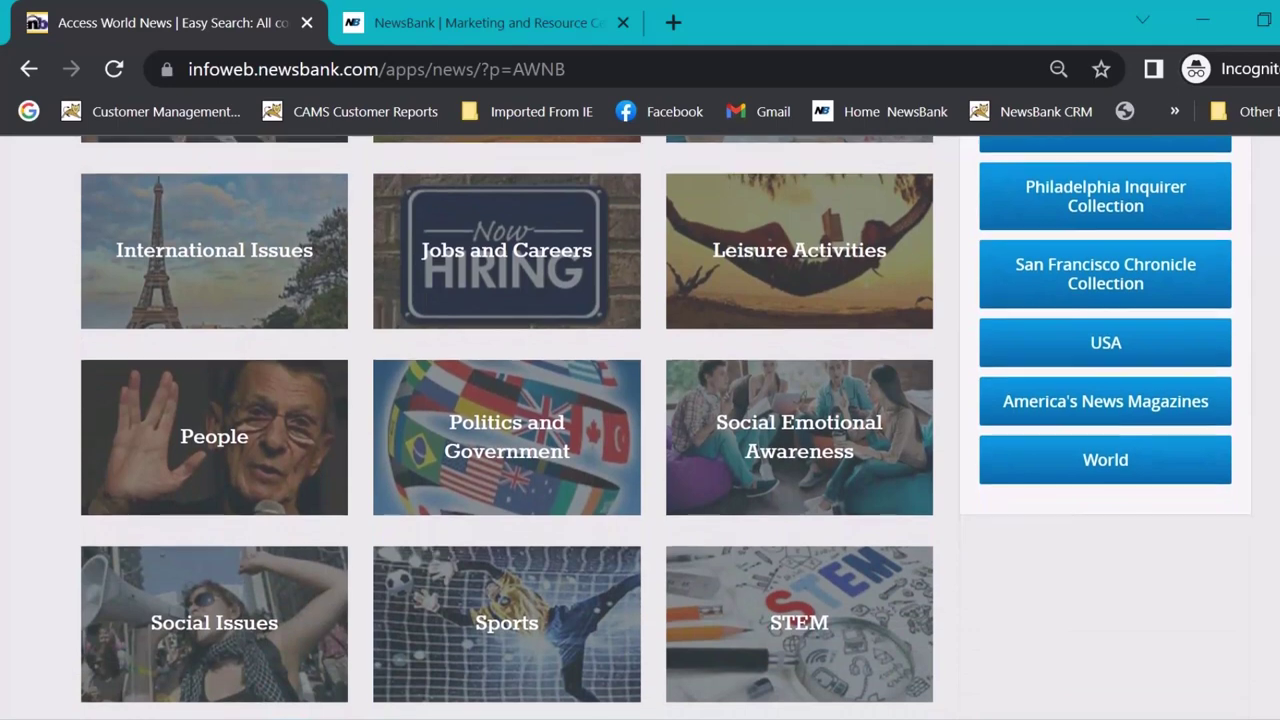
pyautogui.scroll(1, 665, 428)
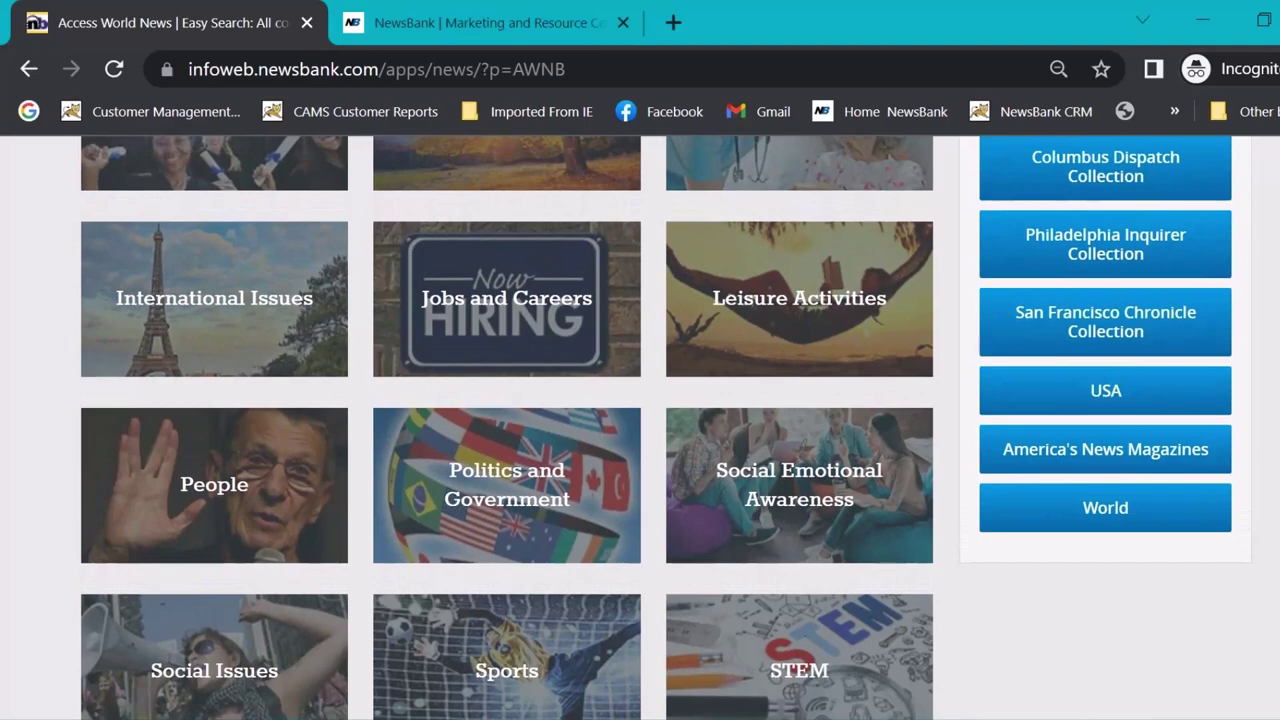
pyautogui.scroll(7, 665, 428)
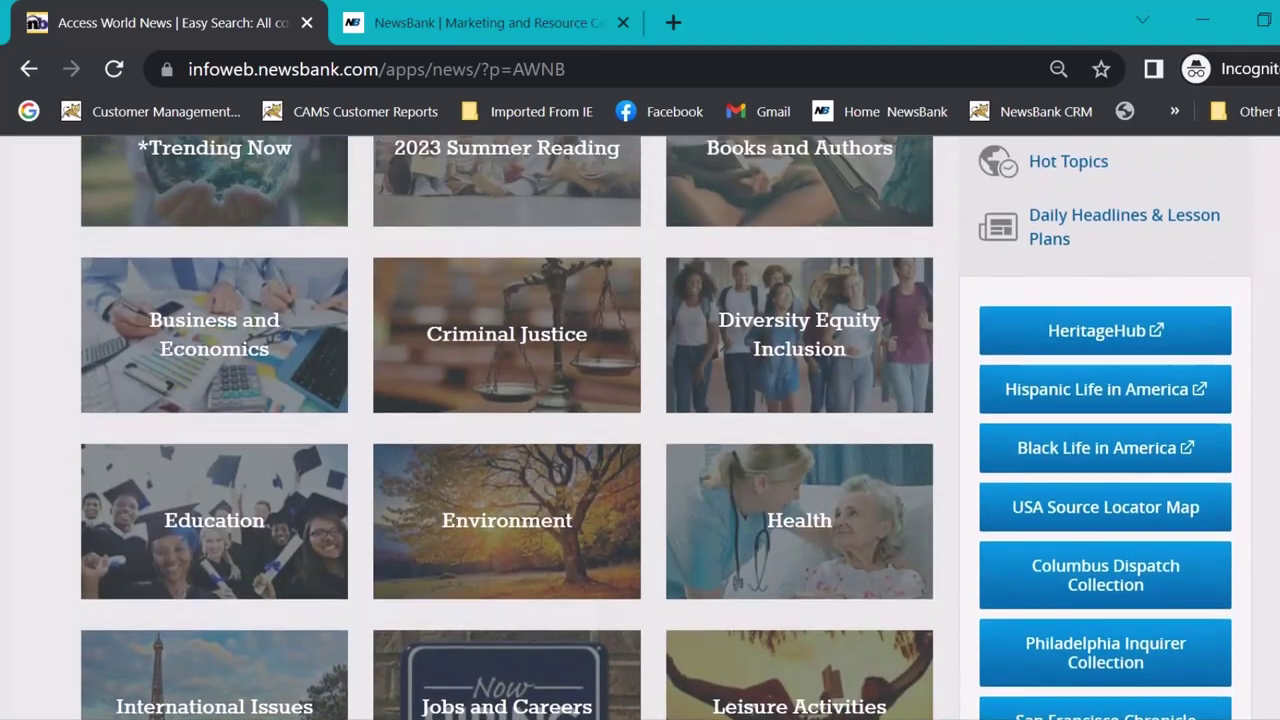
pyautogui.scroll(2, 665, 428)
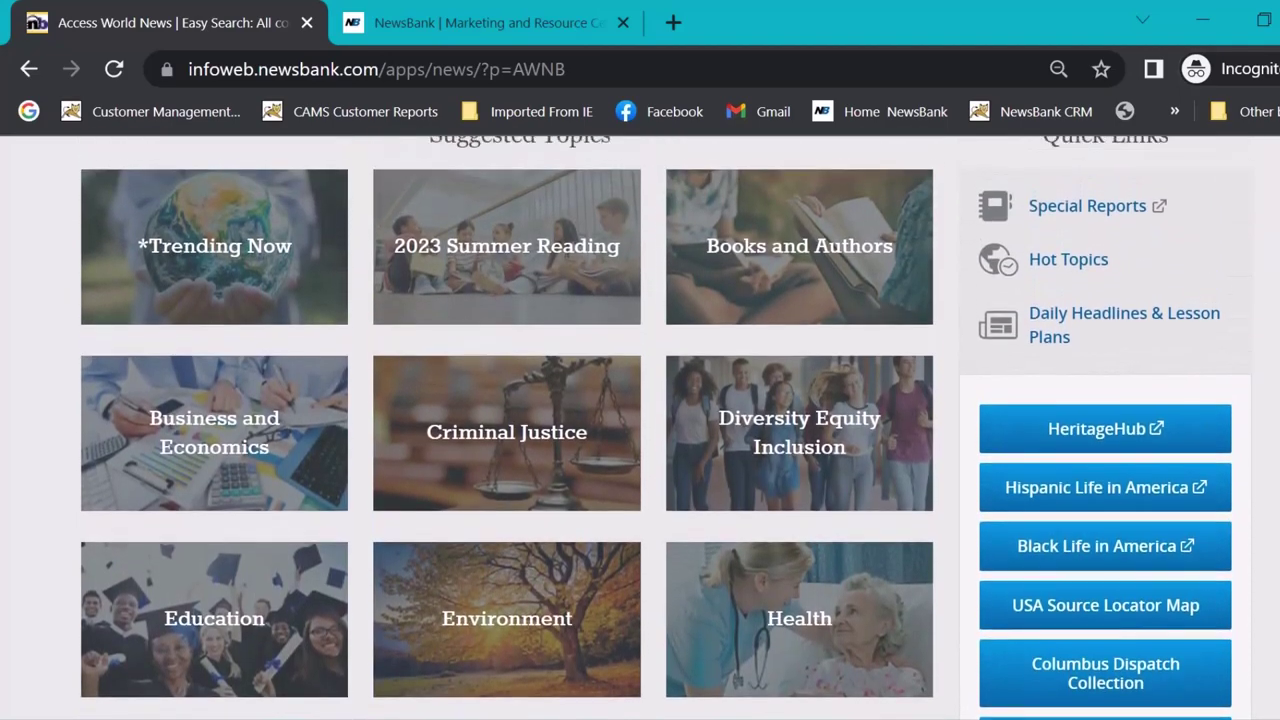
pyautogui.scroll(1, 665, 428)
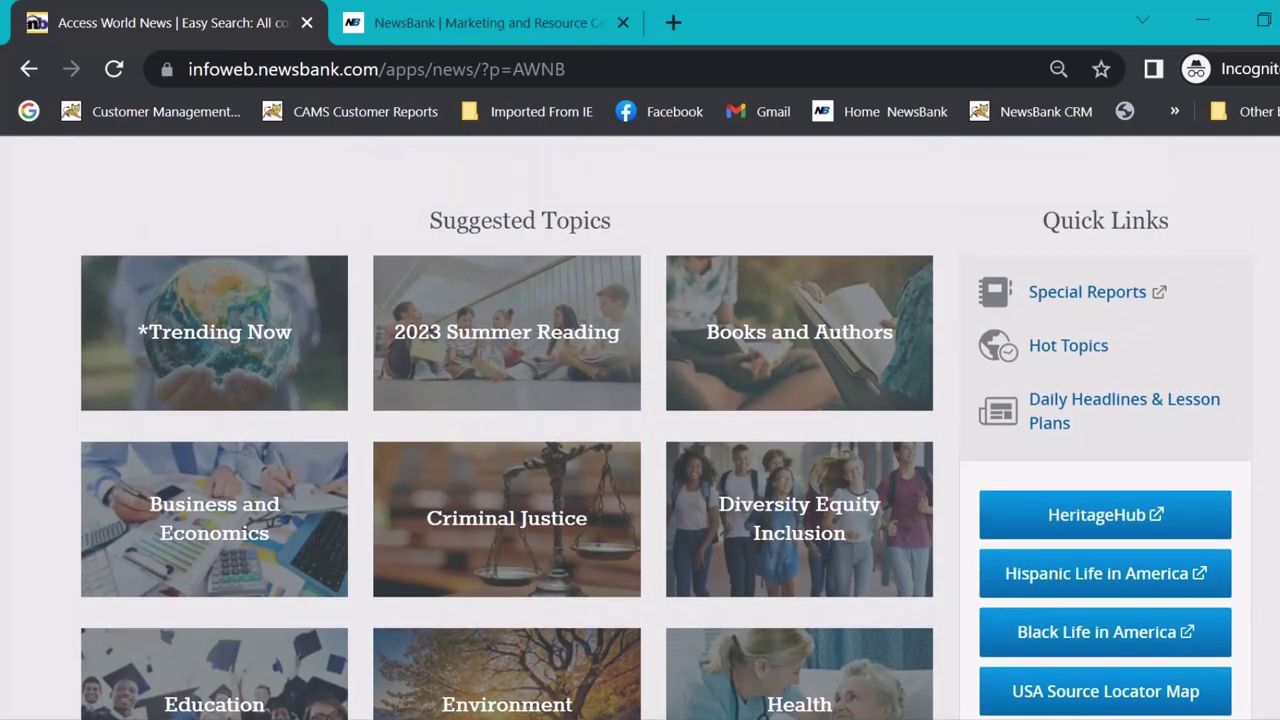
pyautogui.scroll(-1, 665, 428)
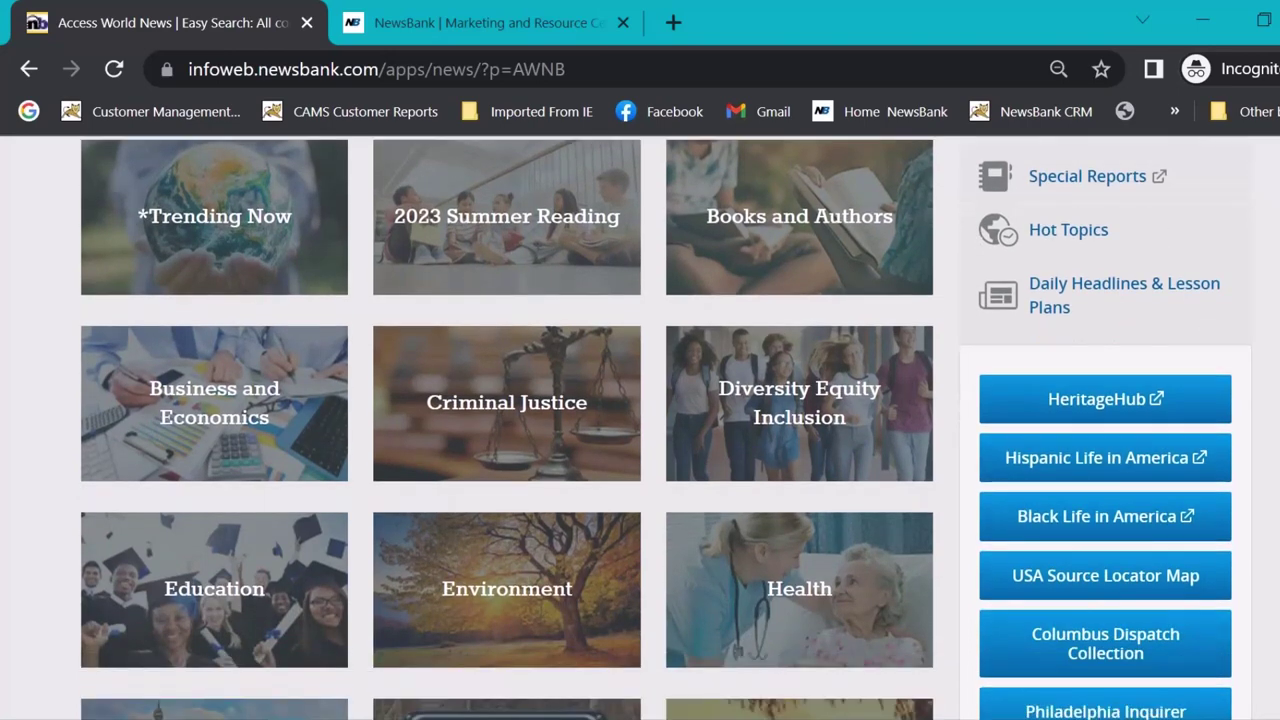
pyautogui.scroll(-1, 175, 230)
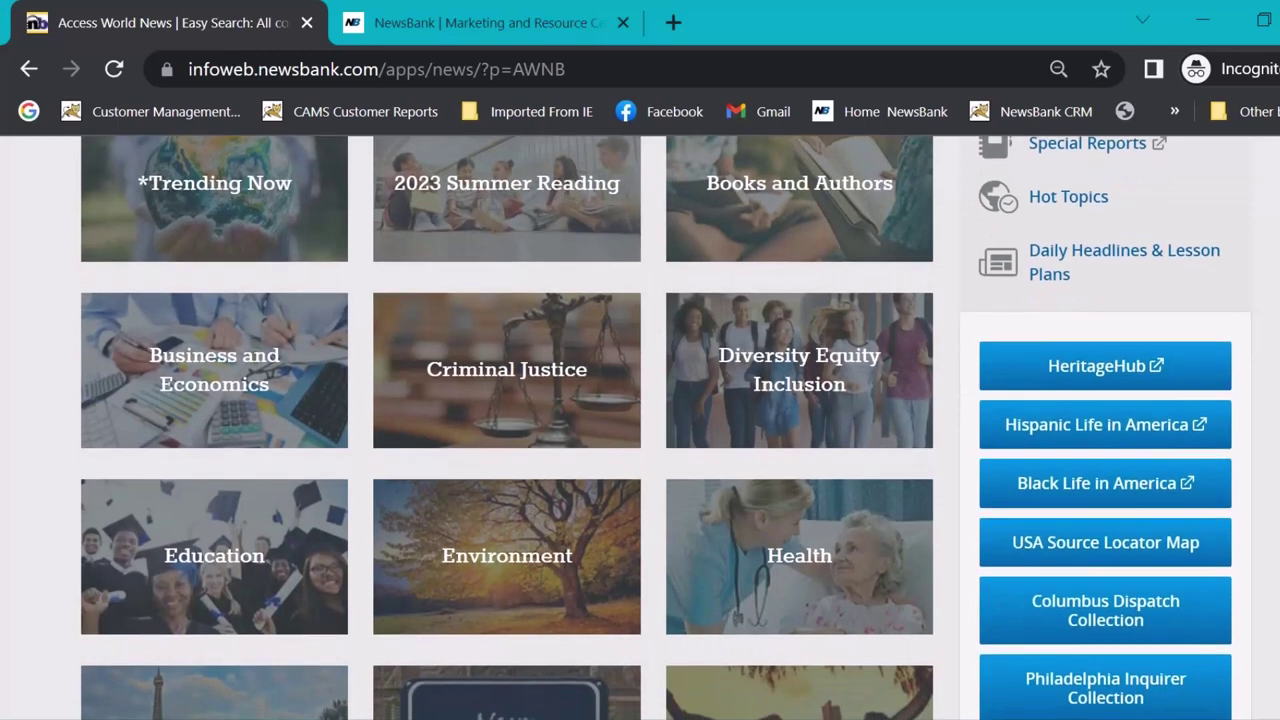
pyautogui.scroll(1, 175, 230)
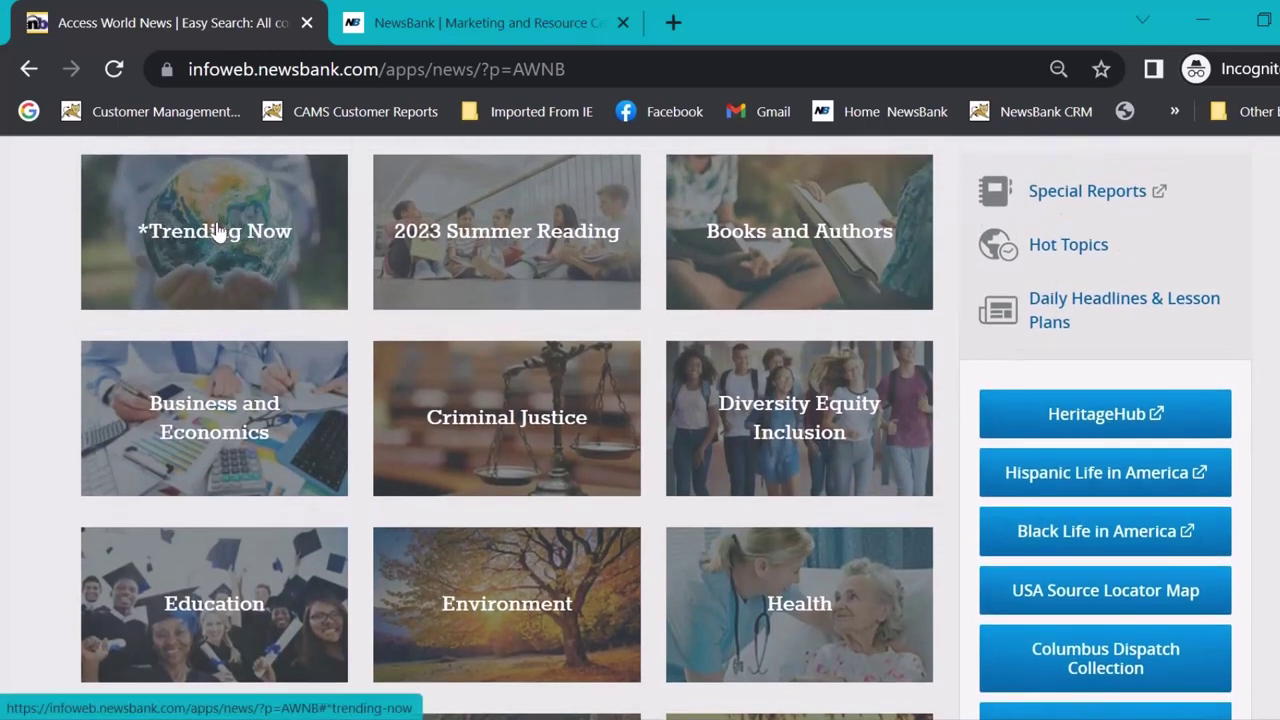
# - Expand Trending Now and scroll its Current Topics, from Asian Pacific American Heritage Month to War Ukraine-Russia
pyautogui.click(207, 229)
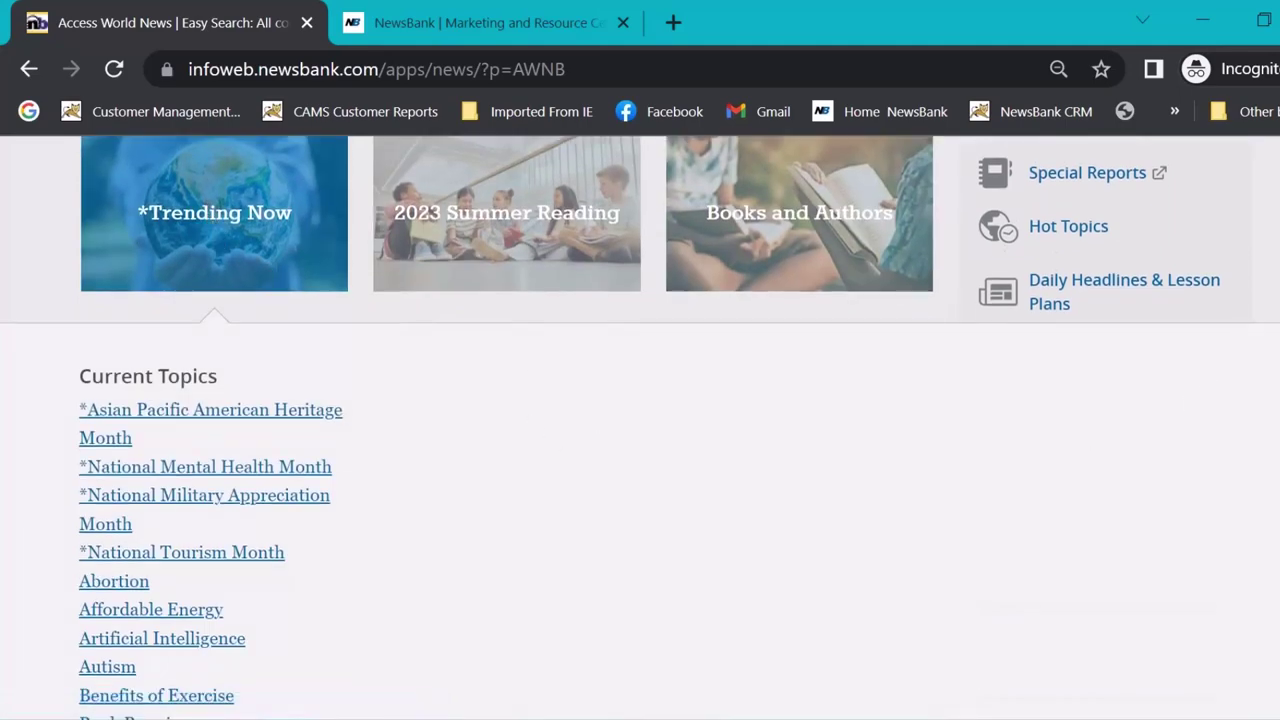
pyautogui.scroll(-2, 1206, 380)
pyautogui.scroll(-3, 640, 428)
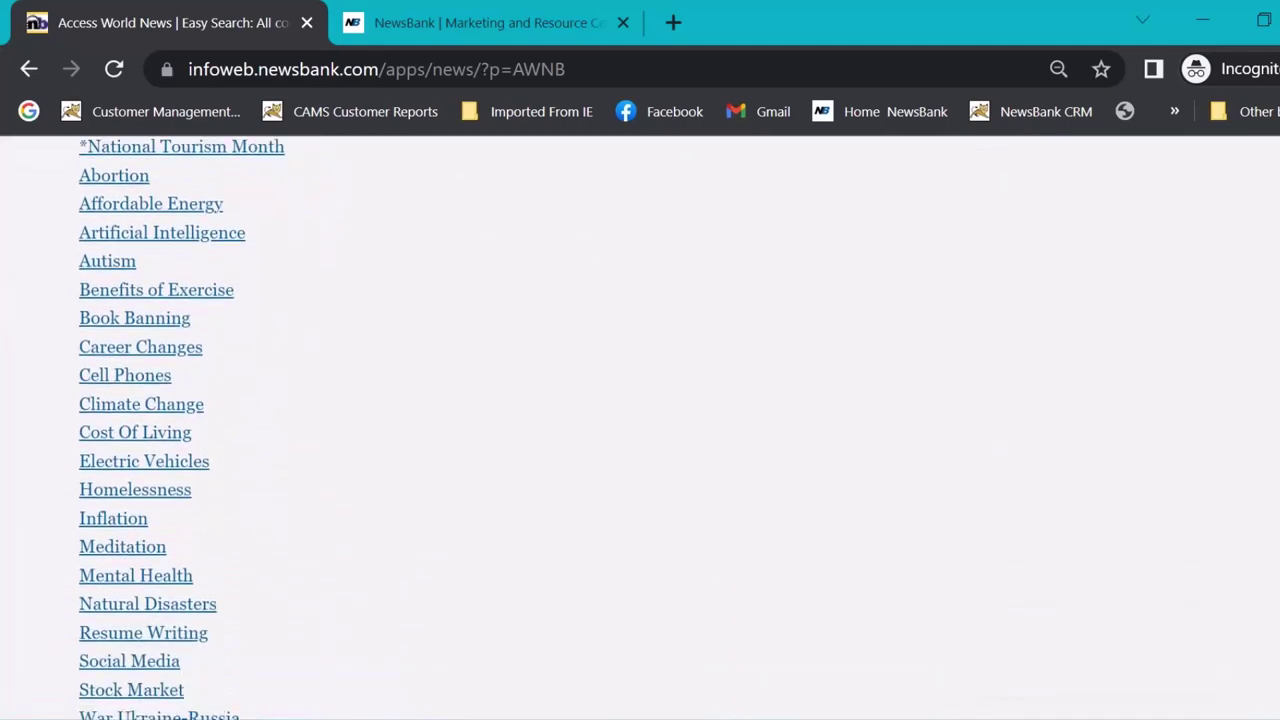
pyautogui.scroll(-1, 640, 428)
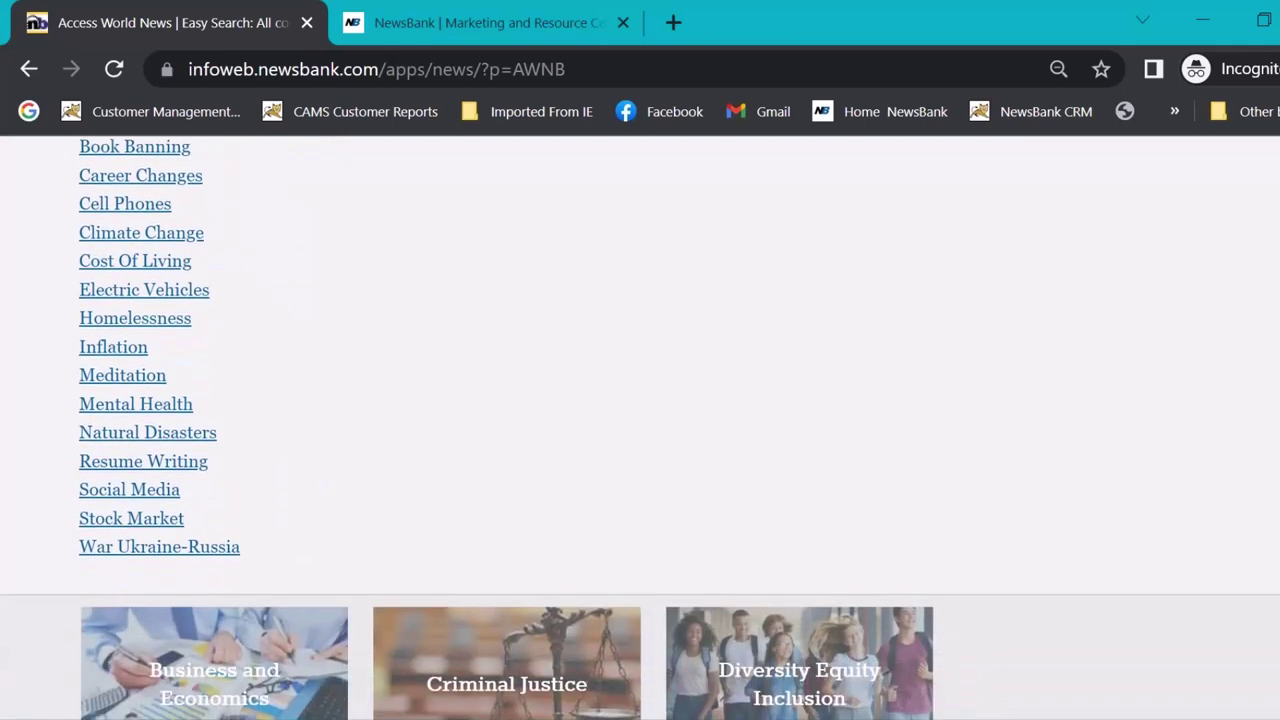
pyautogui.scroll(4, 277, 477)
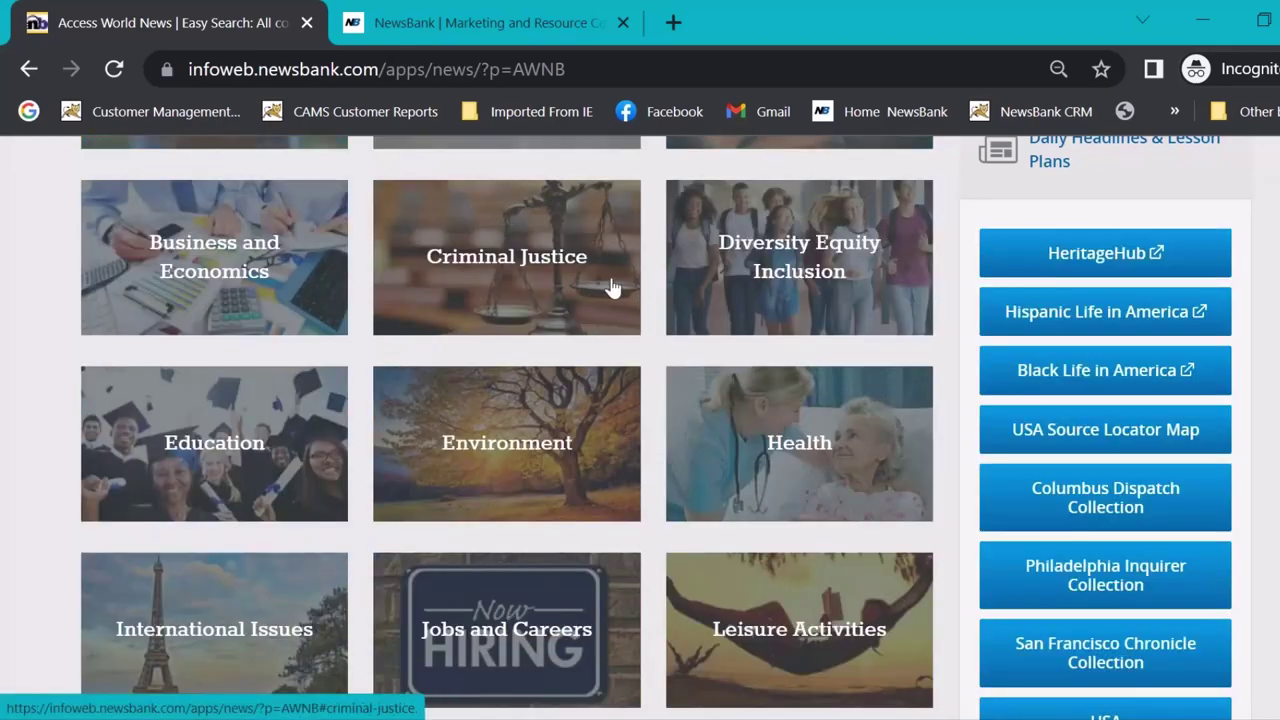
# - Scroll the Suggested Topics grid down through People, Politics and Government, and Social Emotional Awareness
pyautogui.scroll(6, 969, 474)
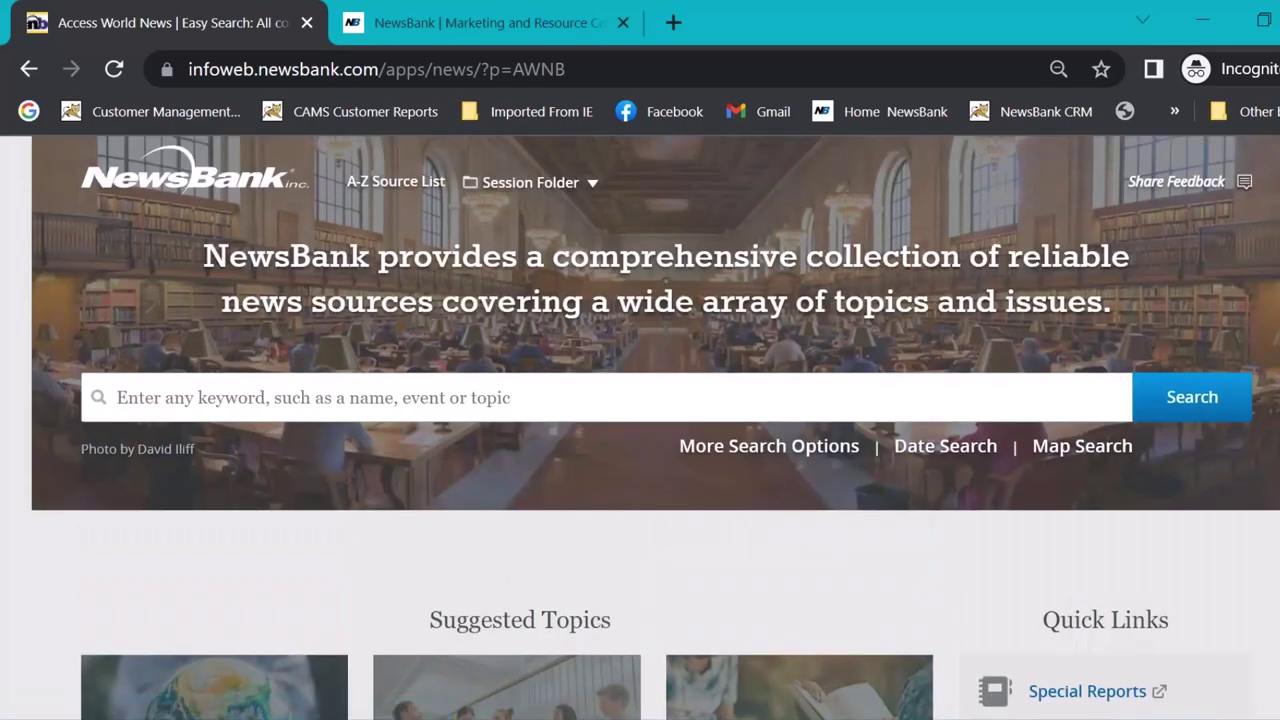
pyautogui.scroll(-4, 414, 380)
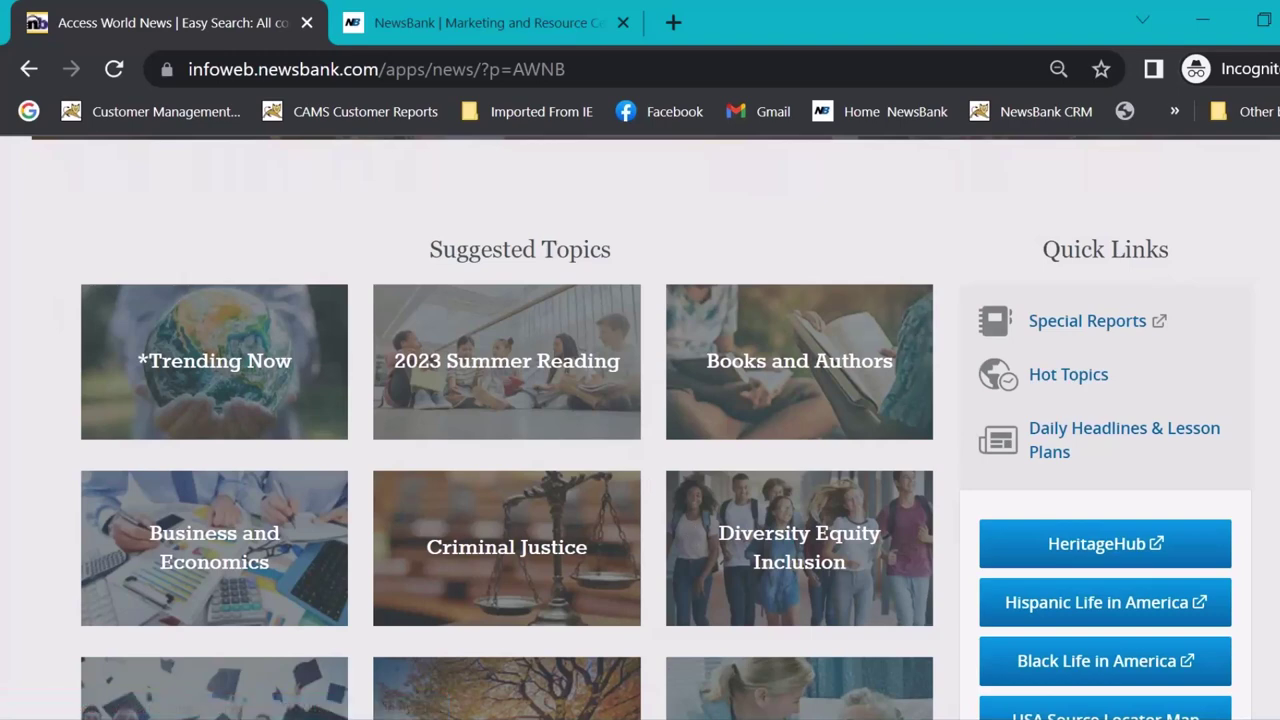
pyautogui.scroll(-2, 830, 160)
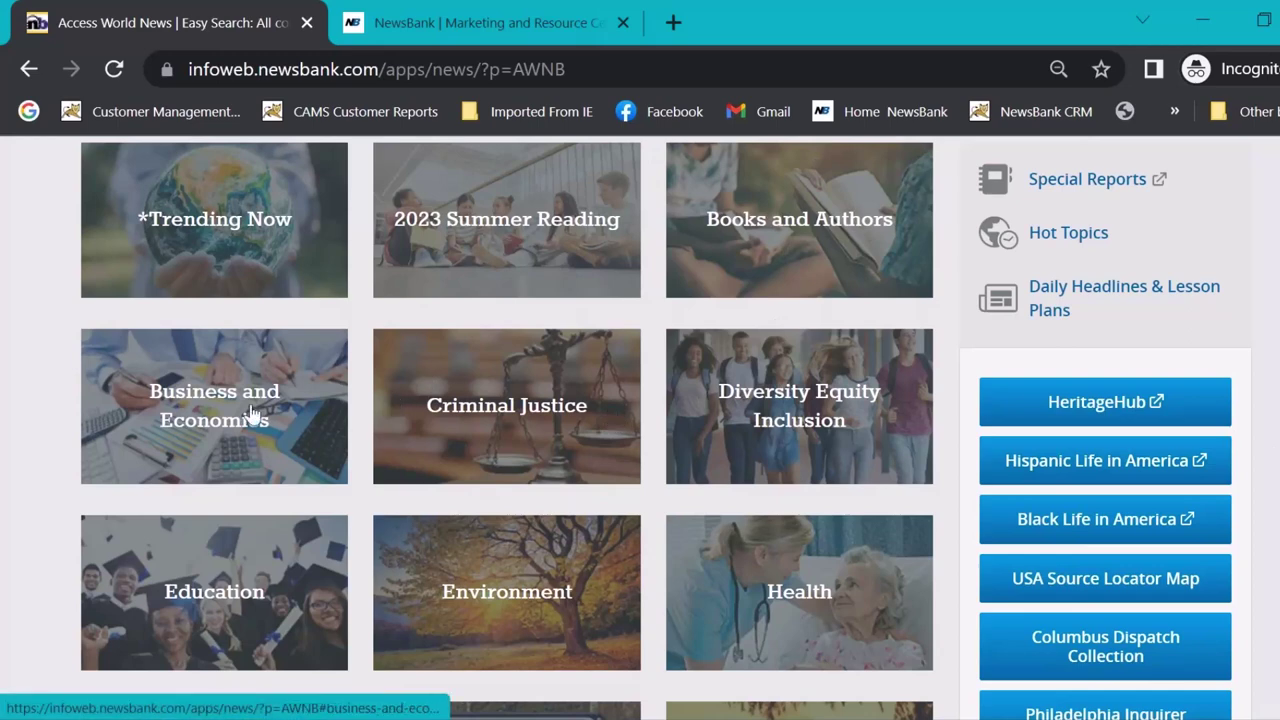
pyautogui.scroll(-2, 665, 428)
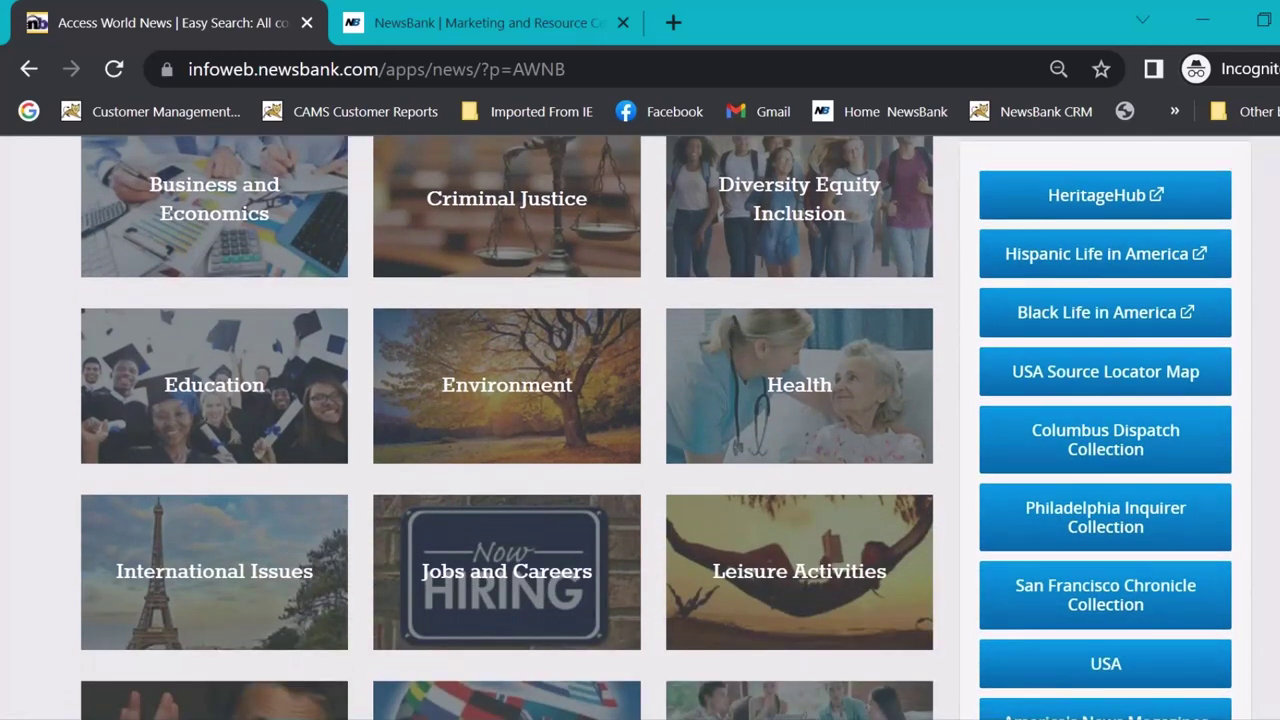
pyautogui.scroll(-1, 666, 428)
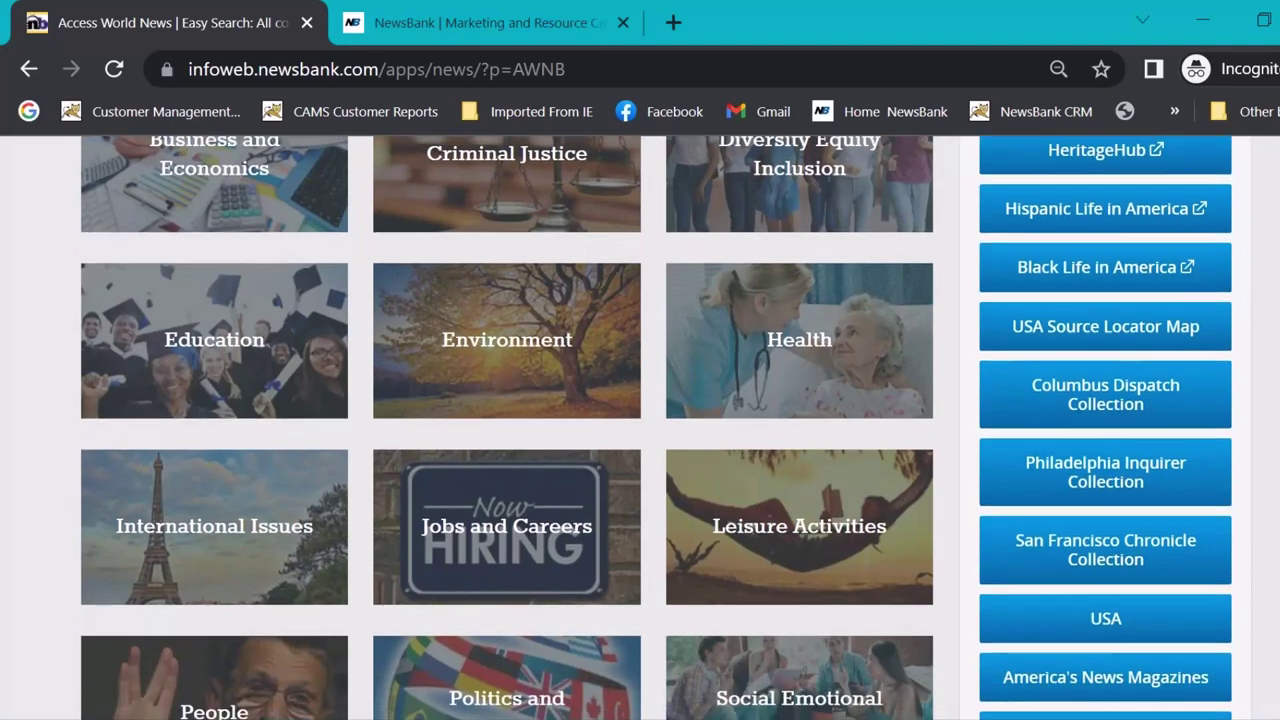
pyautogui.scroll(-1, 720, 337)
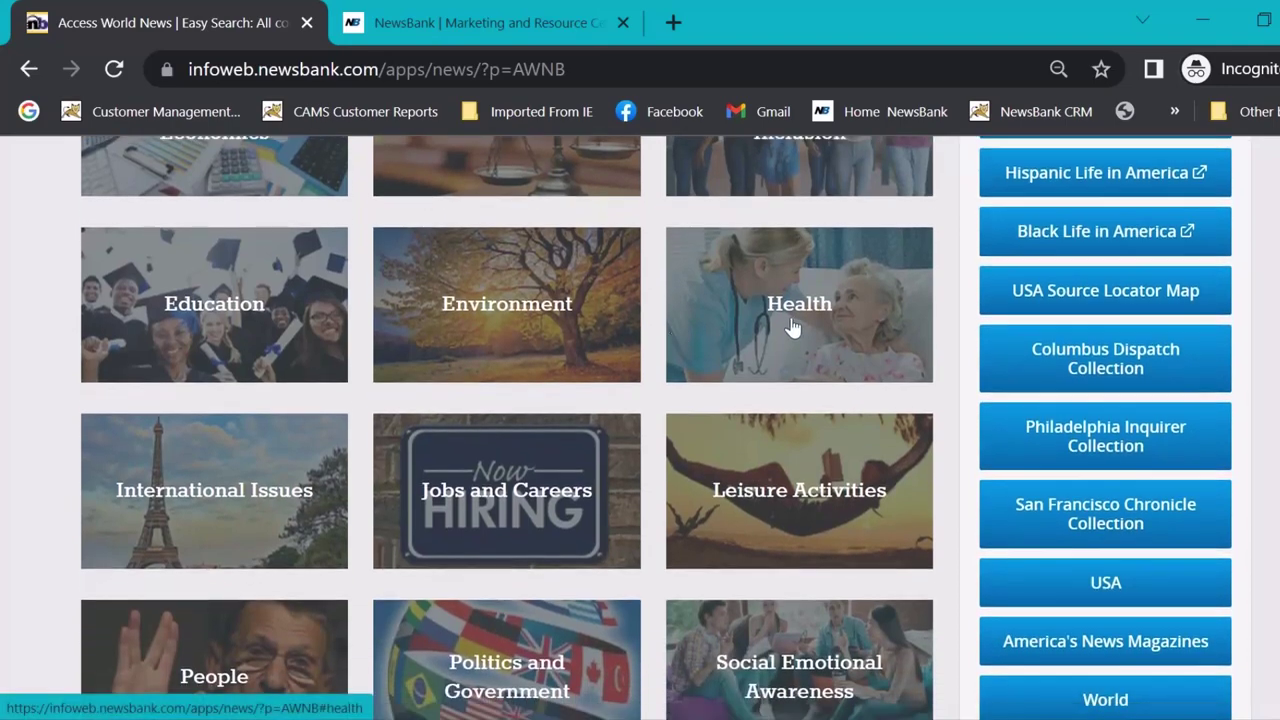
# - Expand the Health topic and scroll its subtopics down to Mental Health and Substance Abuse
pyautogui.click(792, 327)
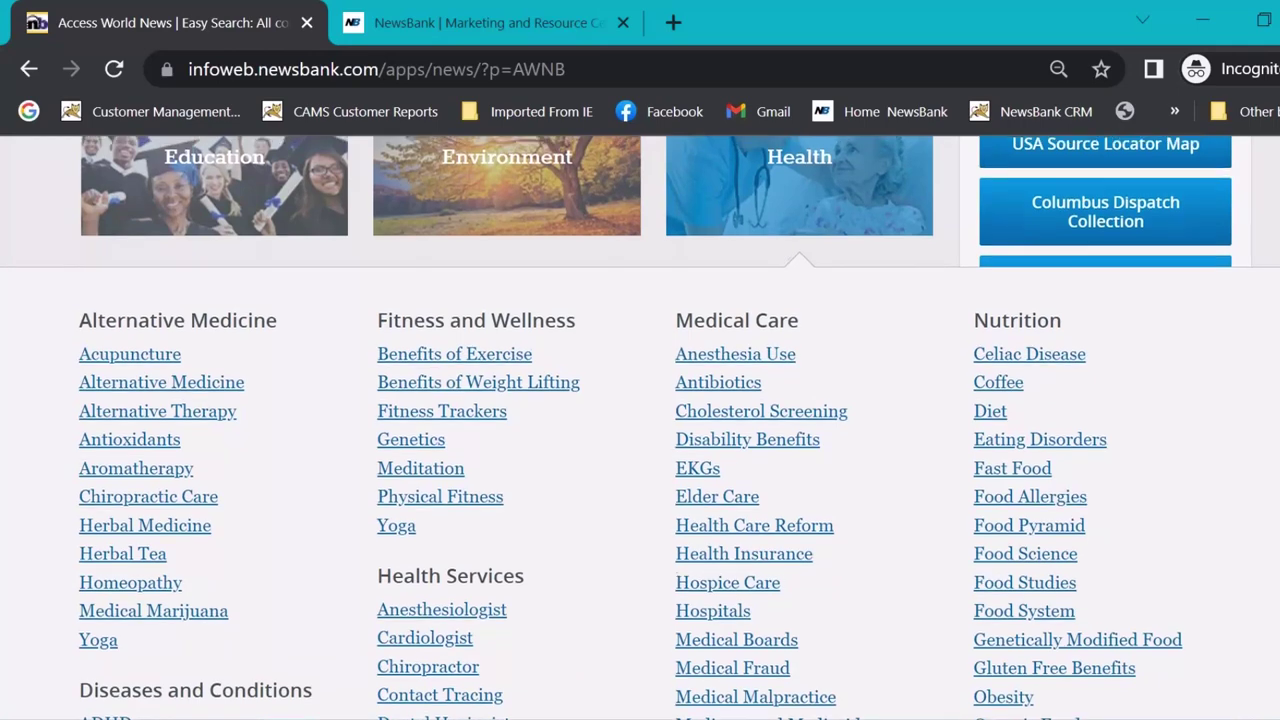
pyautogui.scroll(-5, 640, 428)
pyautogui.scroll(-2, 640, 428)
pyautogui.scroll(-1, 640, 428)
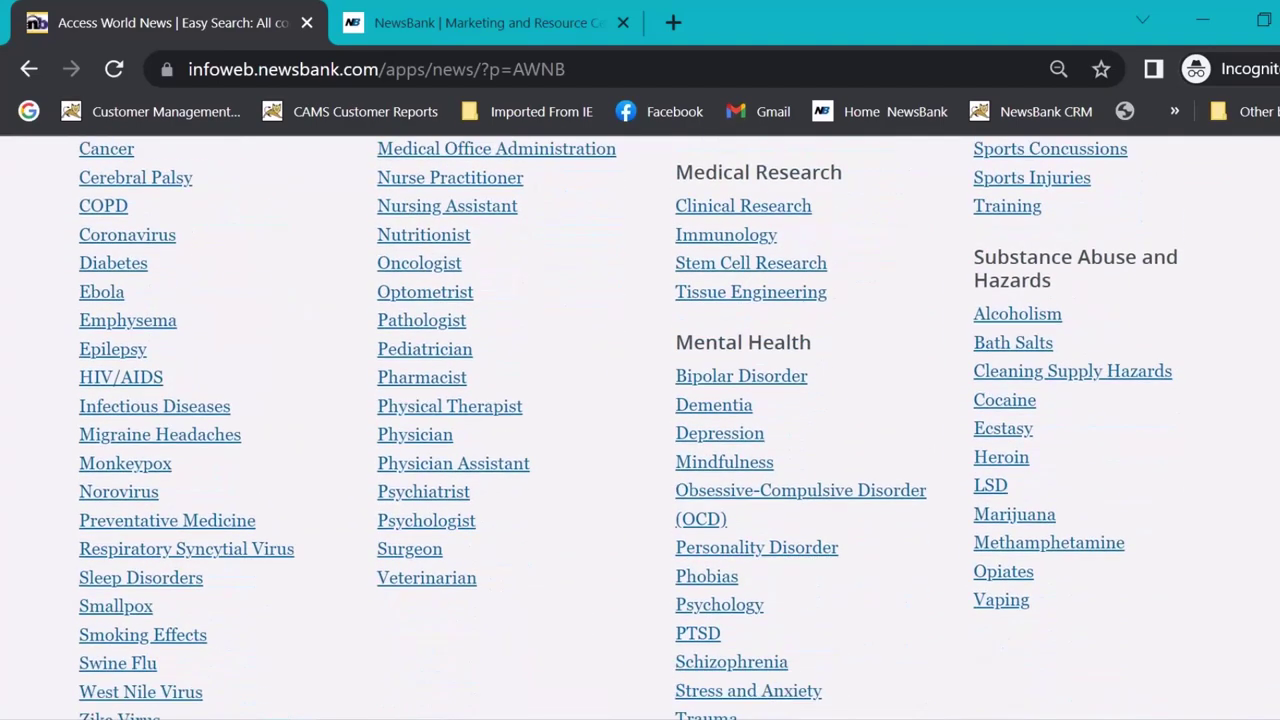
pyautogui.scroll(2, 640, 428)
pyautogui.scroll(-1, 640, 428)
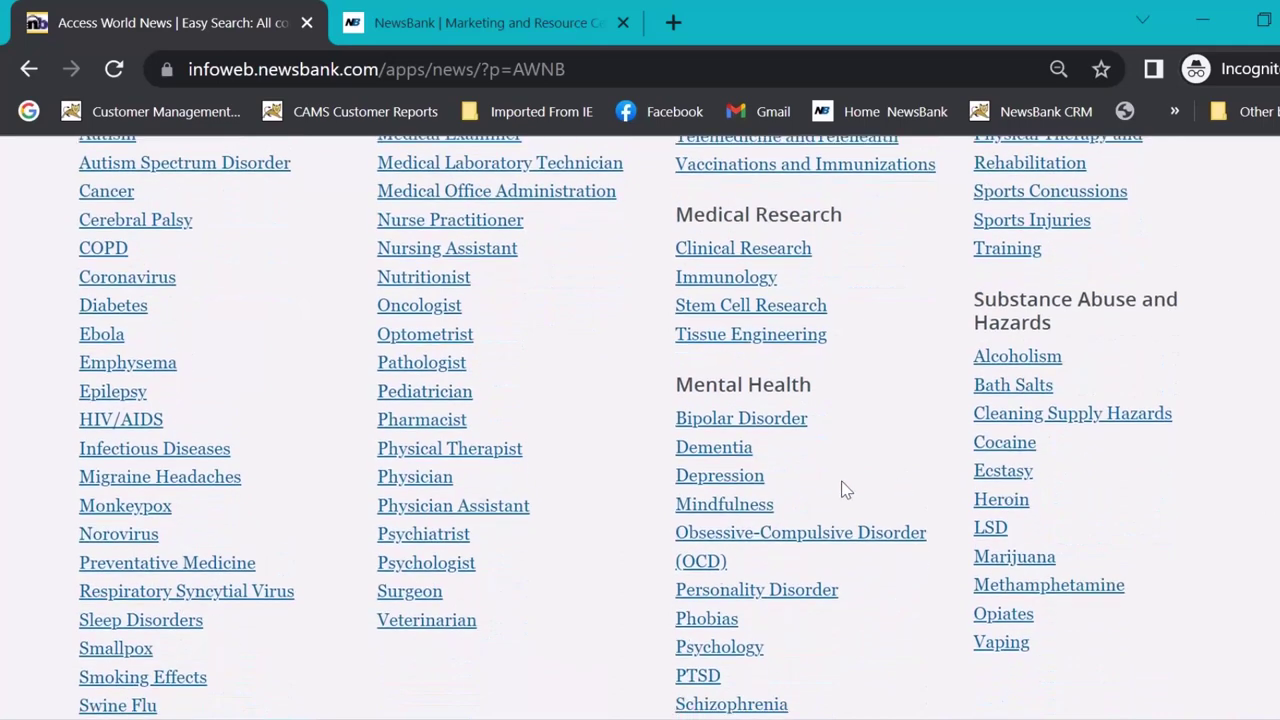
# - Open the Dementia results and scroll through the newest articles from May 10, 2023
pyautogui.click(735, 450)
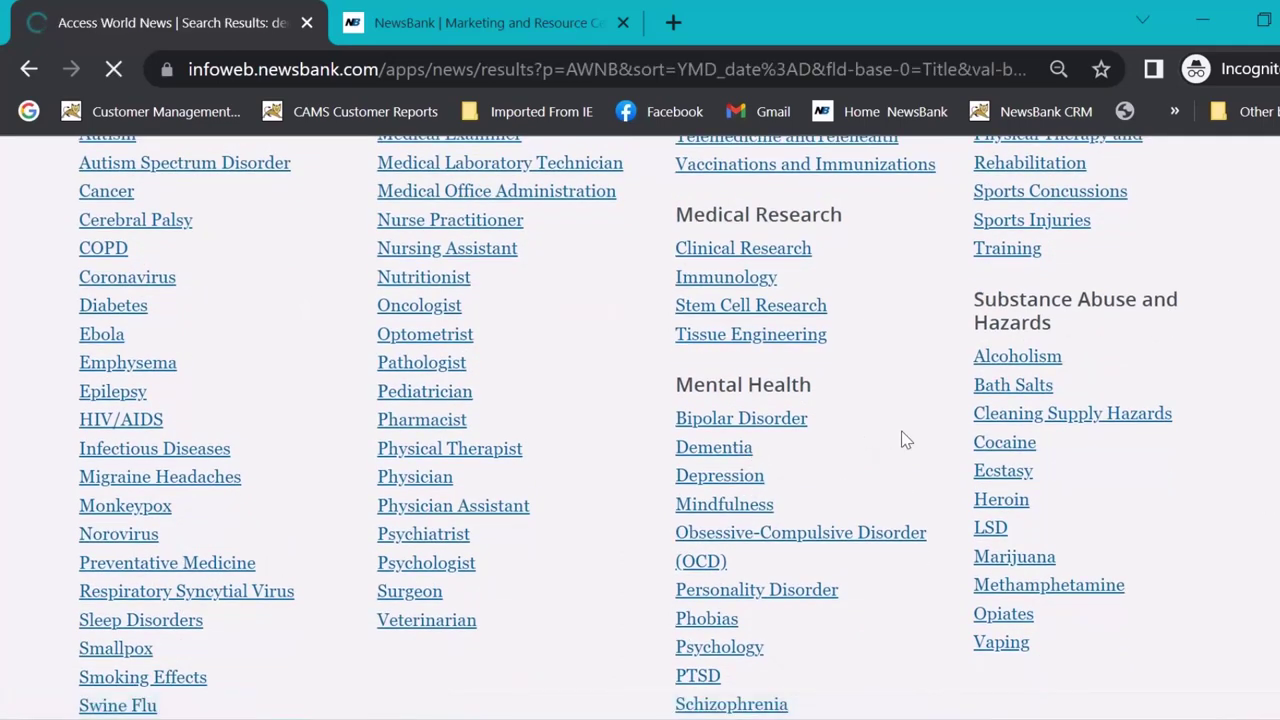
pyautogui.scroll(-6, 1049, 477)
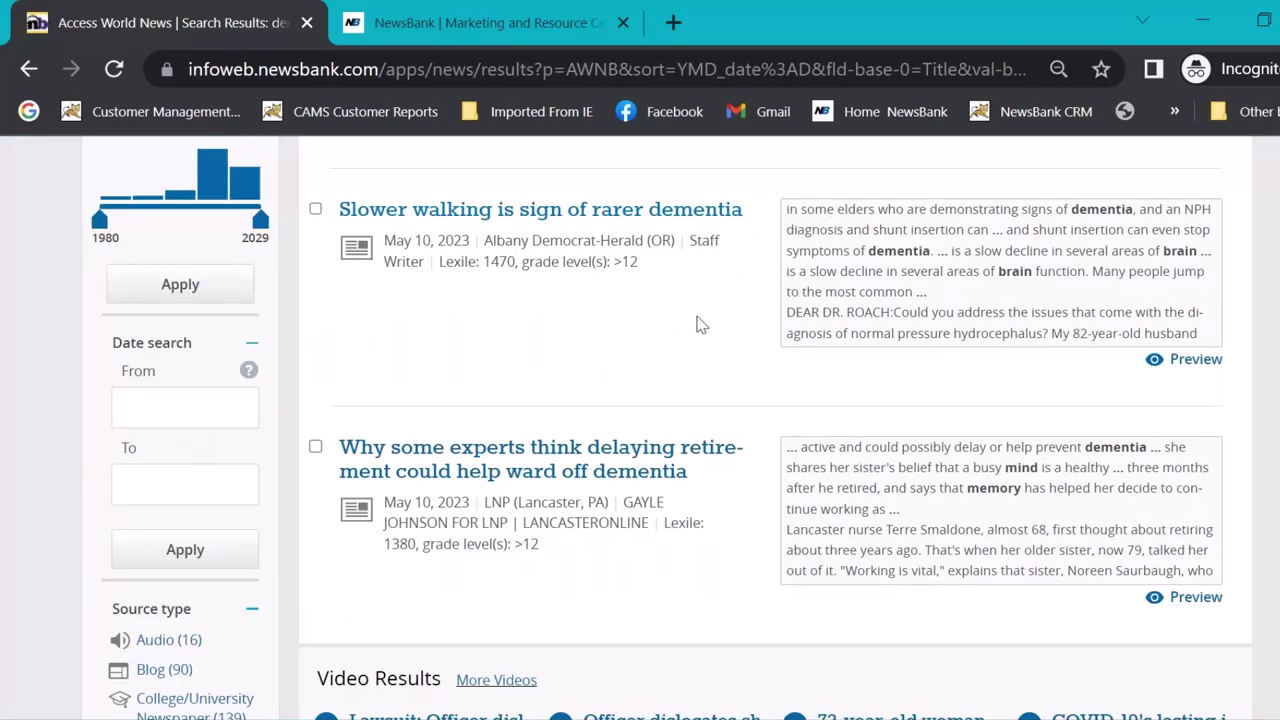
pyautogui.scroll(-5, 700, 323)
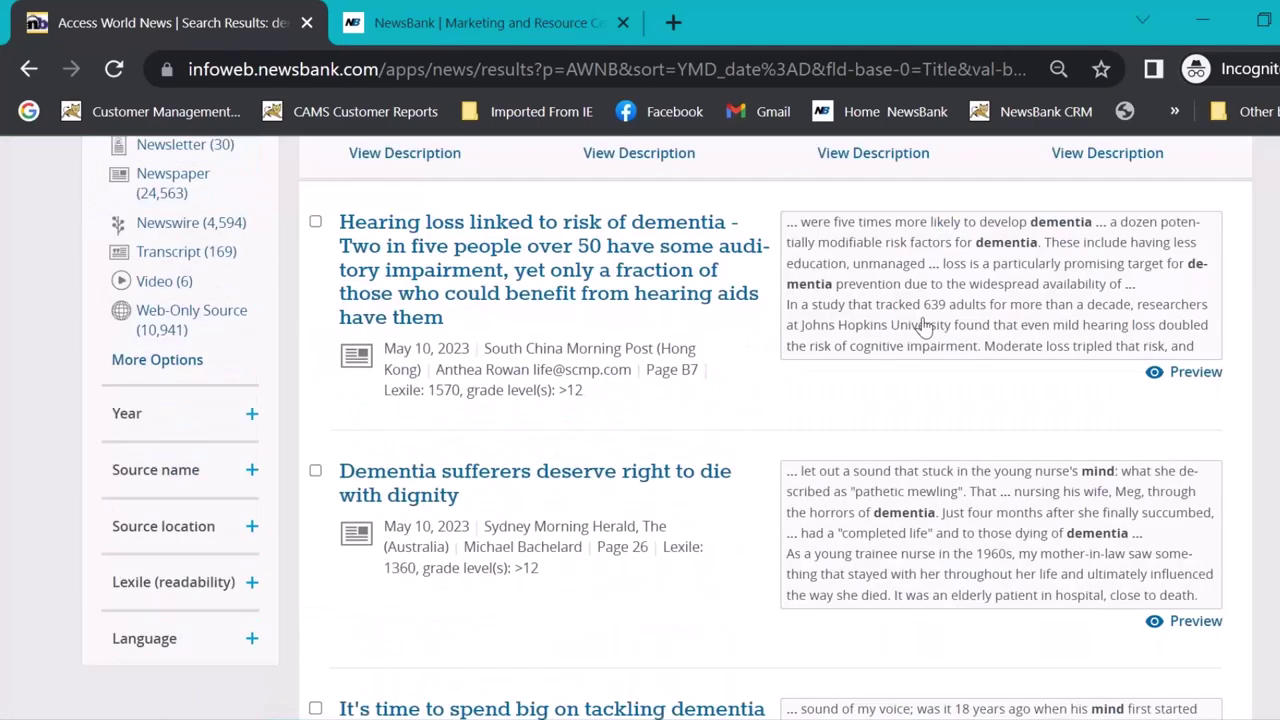
pyautogui.scroll(-5, 815, 380)
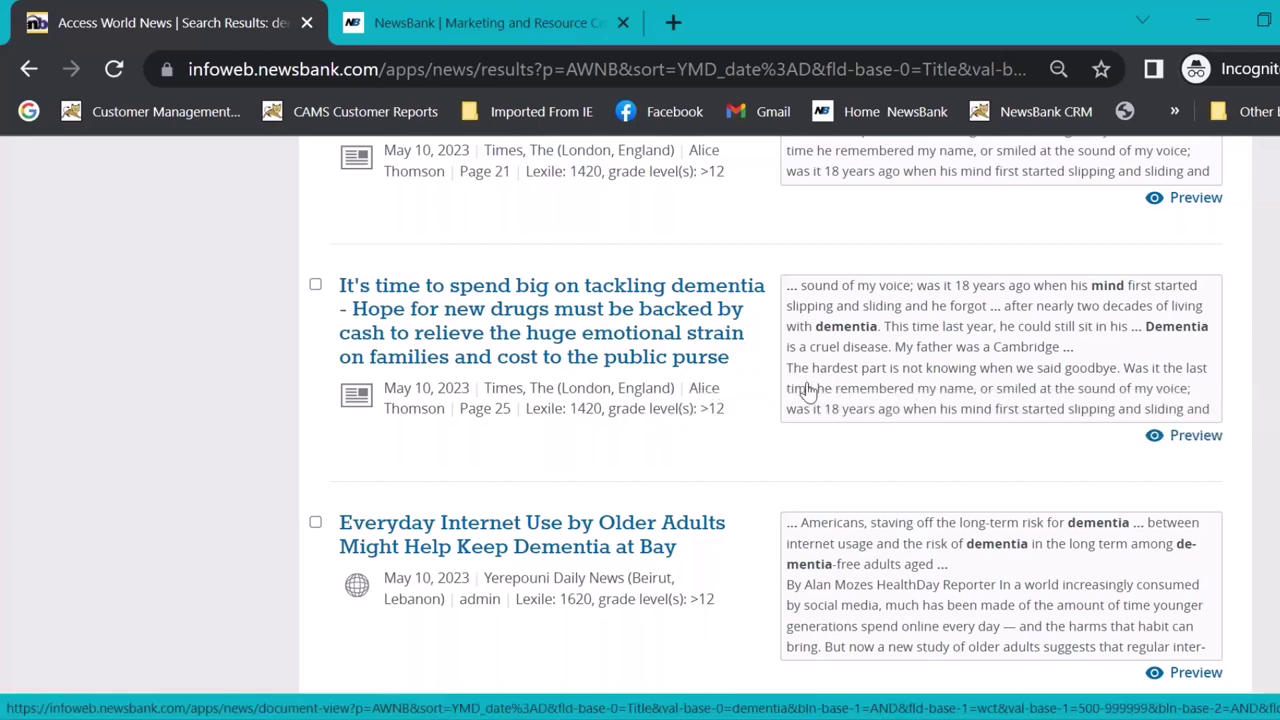
pyautogui.scroll(15, 808, 390)
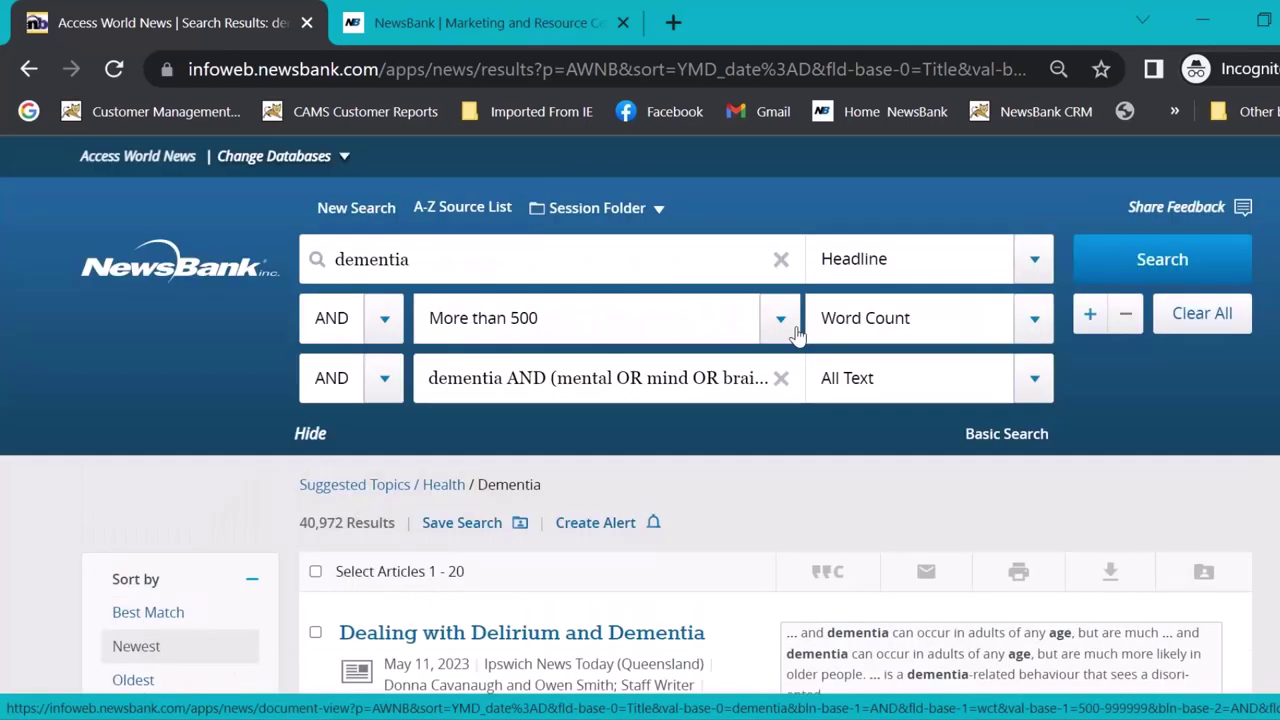
pyautogui.click(597, 208)
pyautogui.click(937, 228)
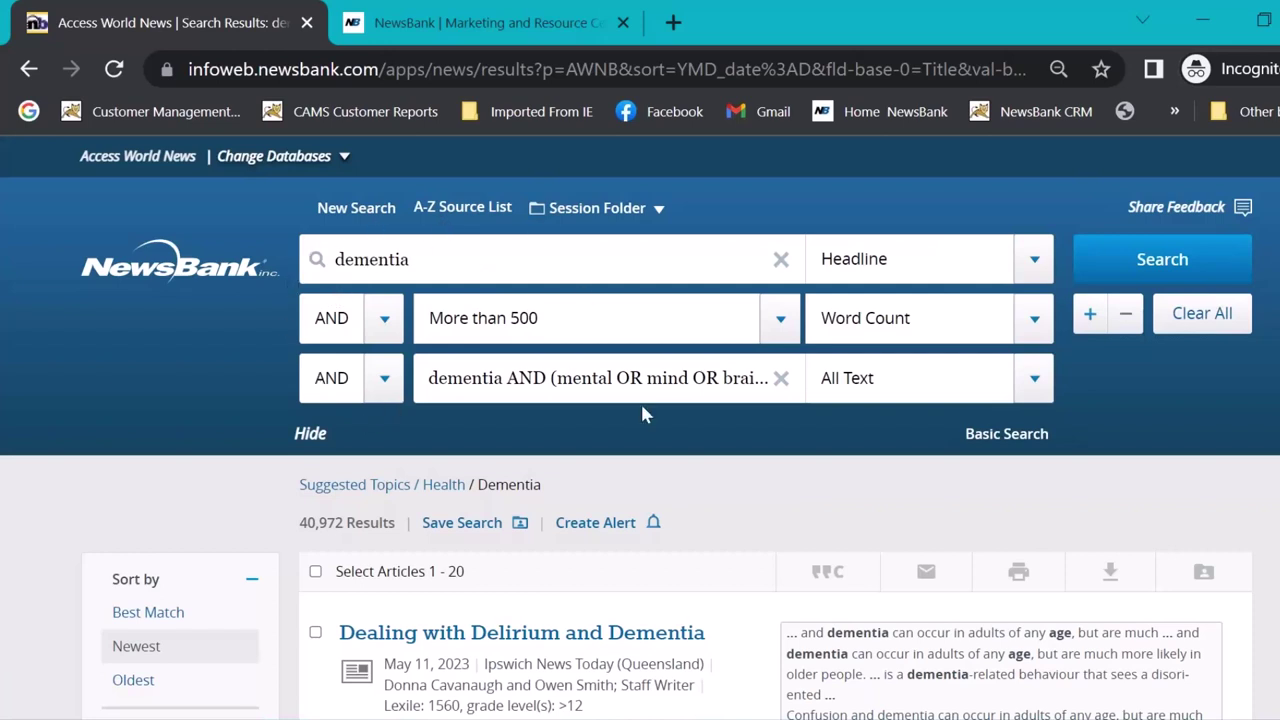
# - Return to the Access World News Easy Search home page and browse its Suggested Topics and Quick Links
pyautogui.click(128, 168)
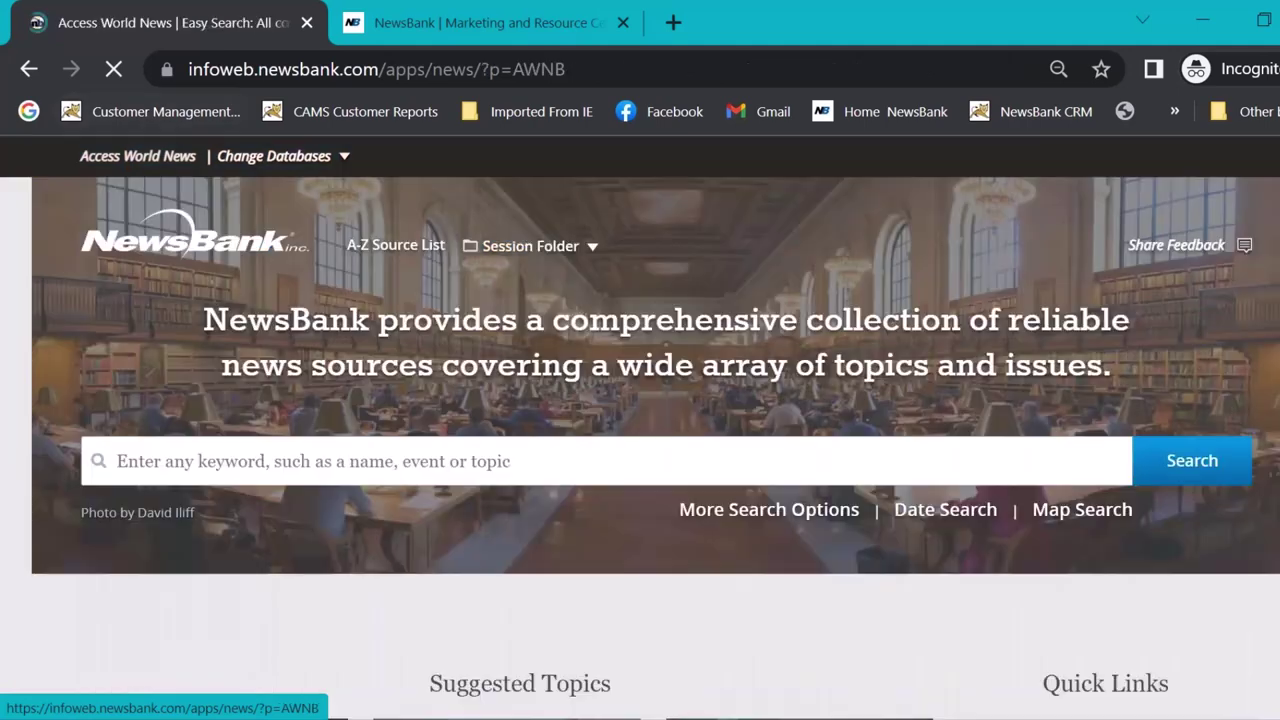
pyautogui.scroll(-5, 720, 320)
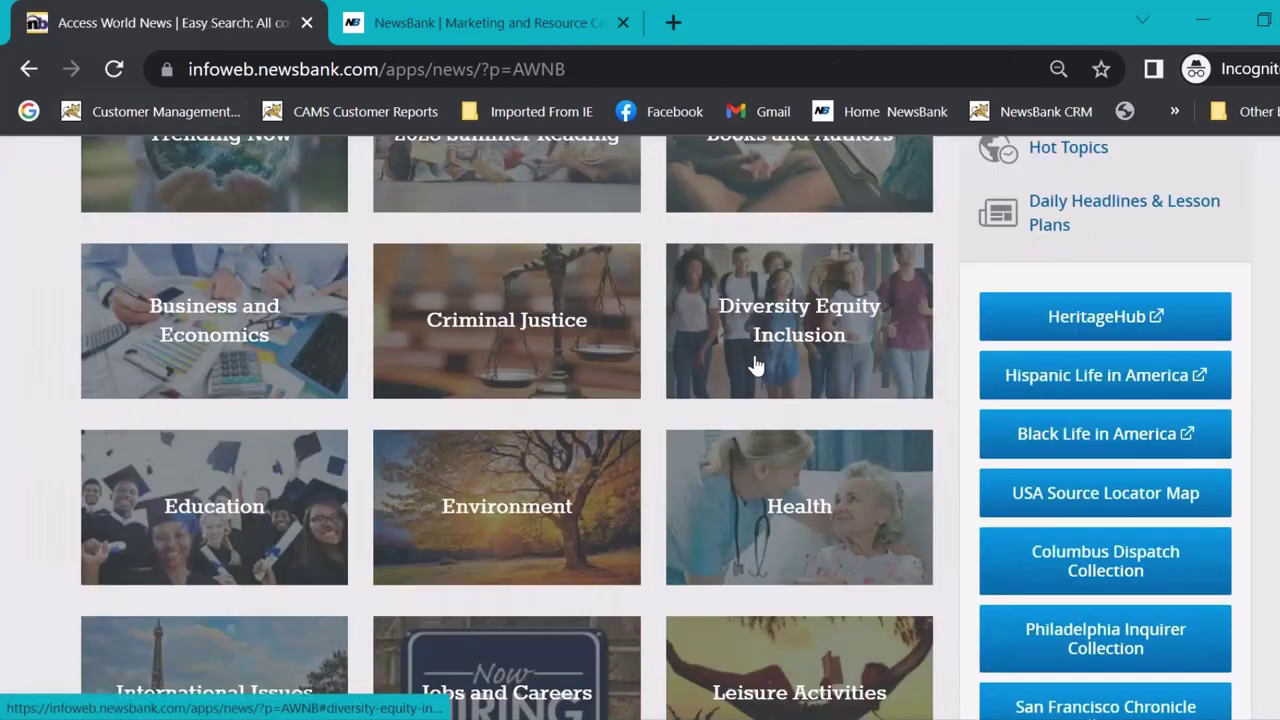
pyautogui.scroll(5, 837, 528)
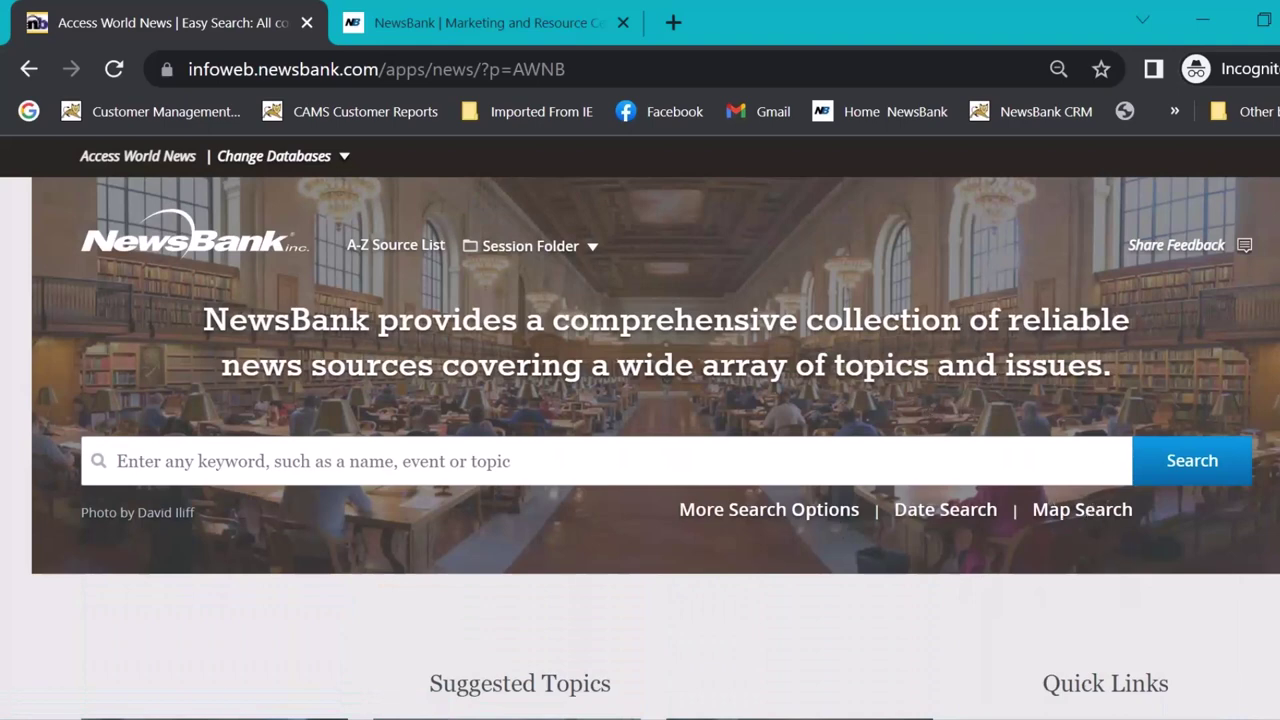
pyautogui.scroll(-3, 640, 428)
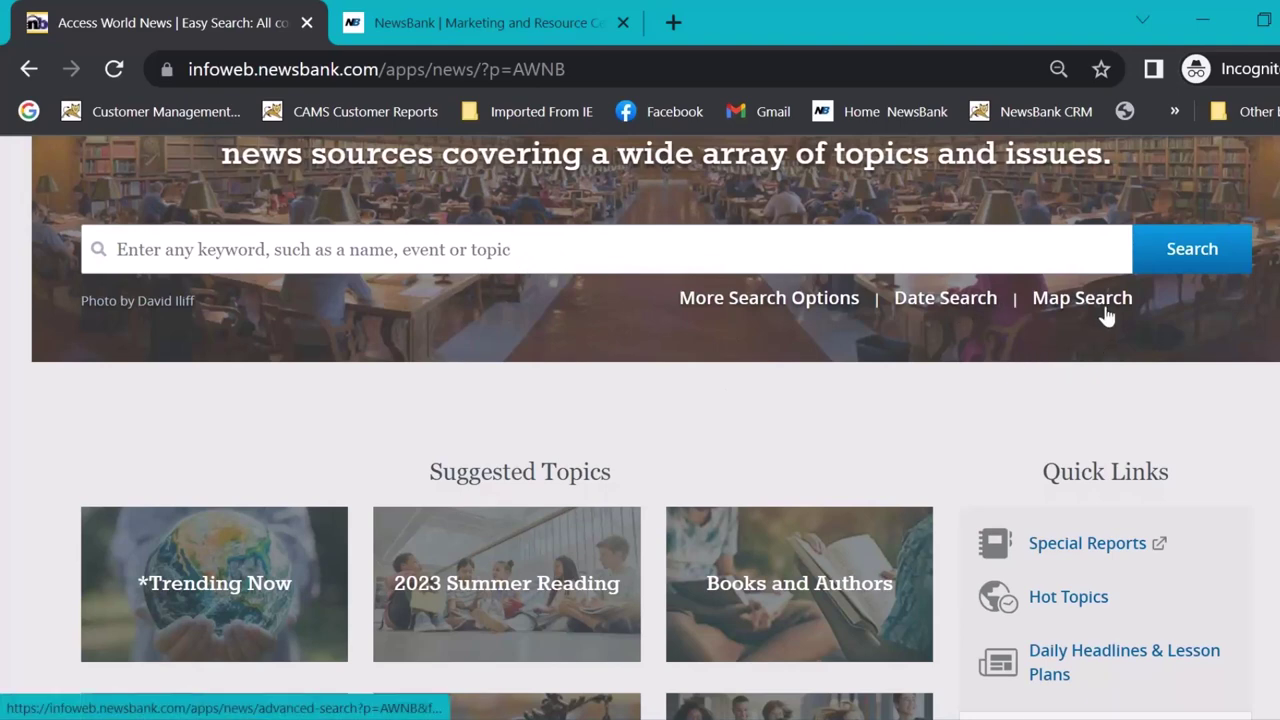
# - Open the Advanced Search form and scroll through its blank keyword and date rows
pyautogui.click(765, 310)
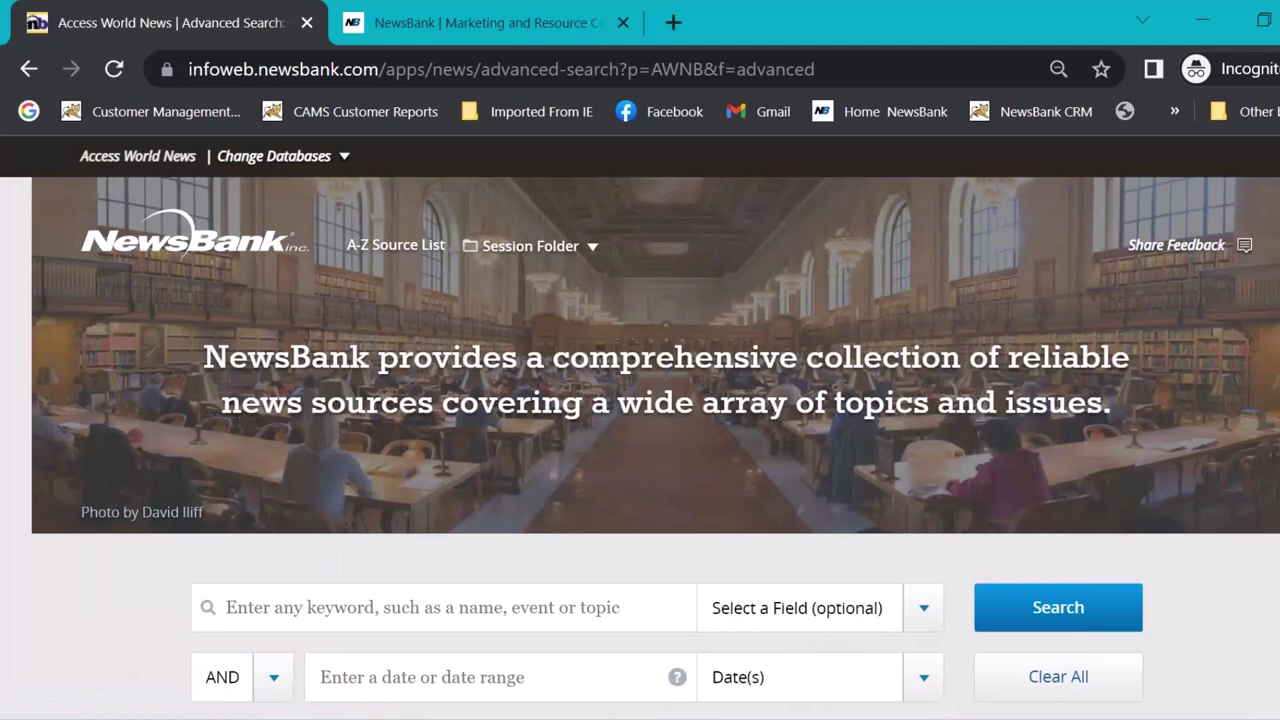
pyautogui.scroll(-2, 640, 428)
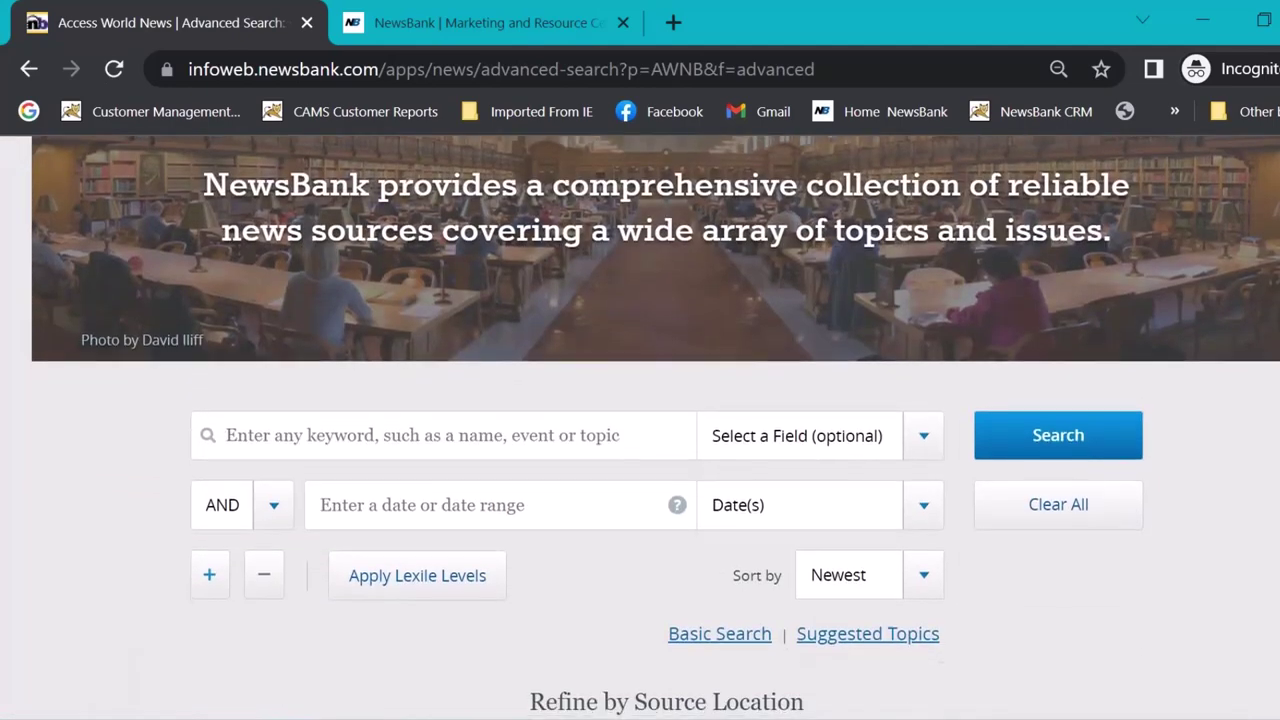
pyautogui.scroll(-1, 640, 428)
pyautogui.scroll(-1, 640, 428)
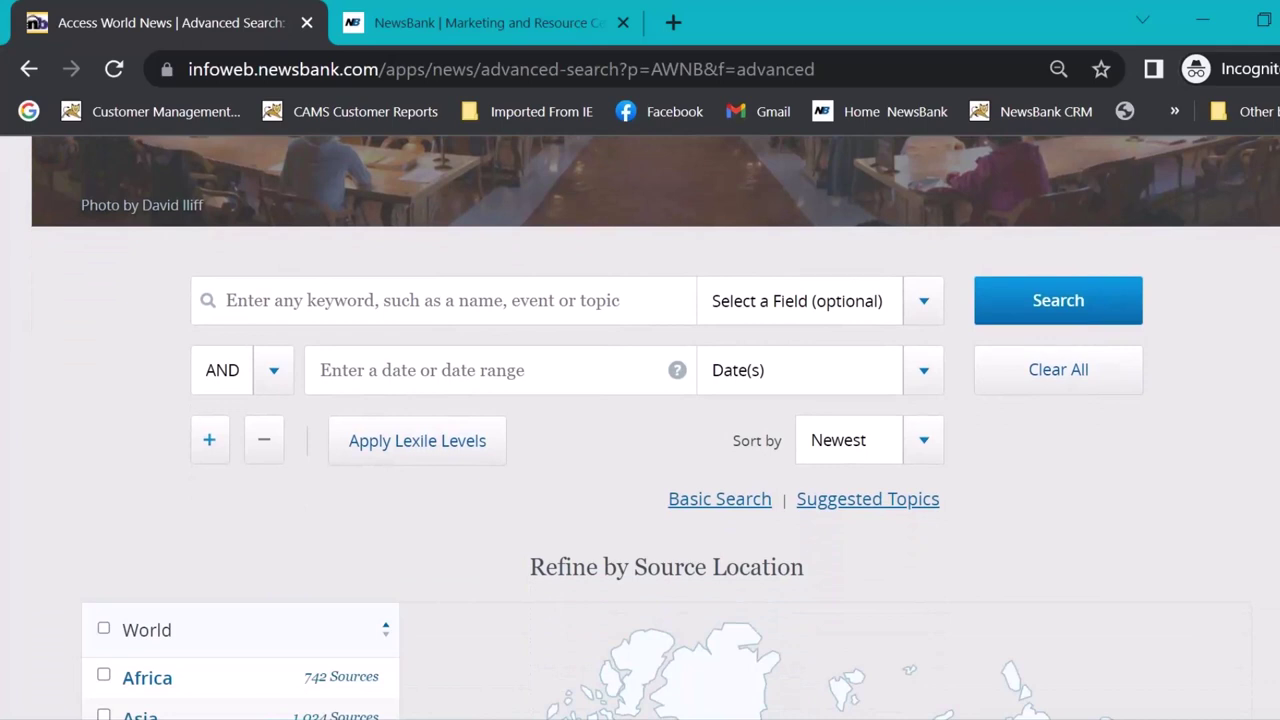
pyautogui.scroll(-1, 640, 428)
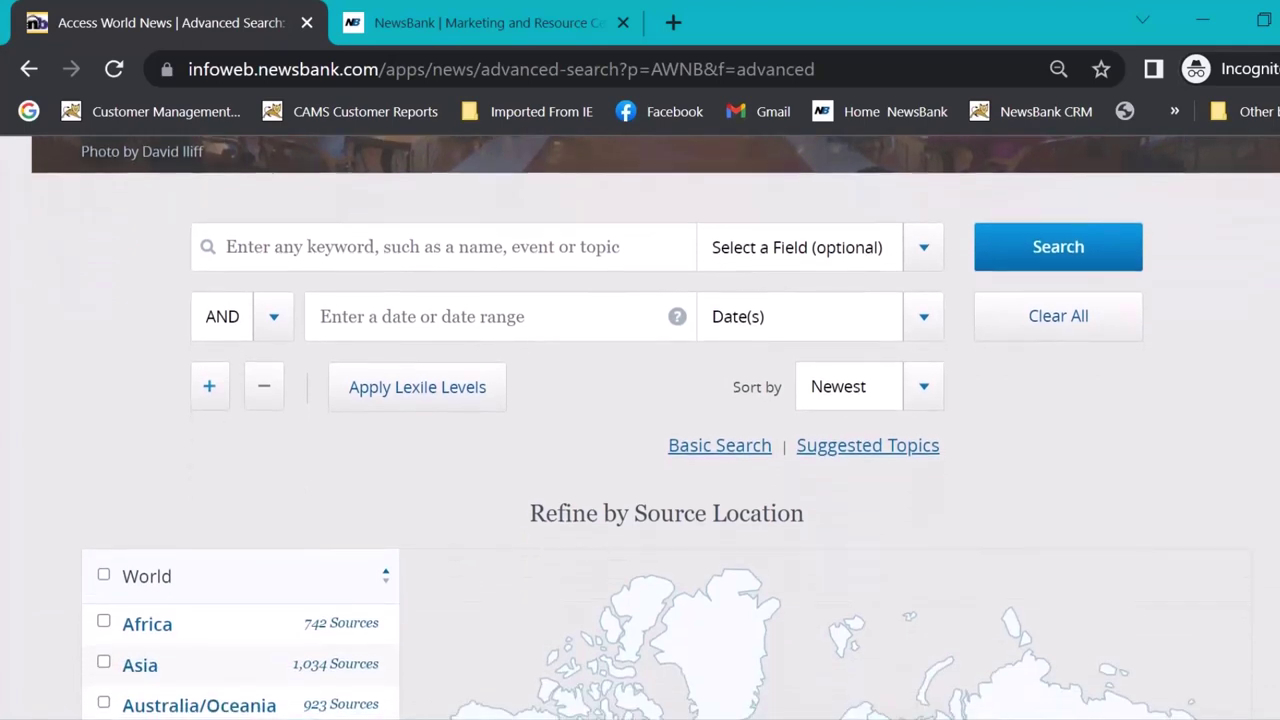
pyautogui.scroll(-1, 640, 428)
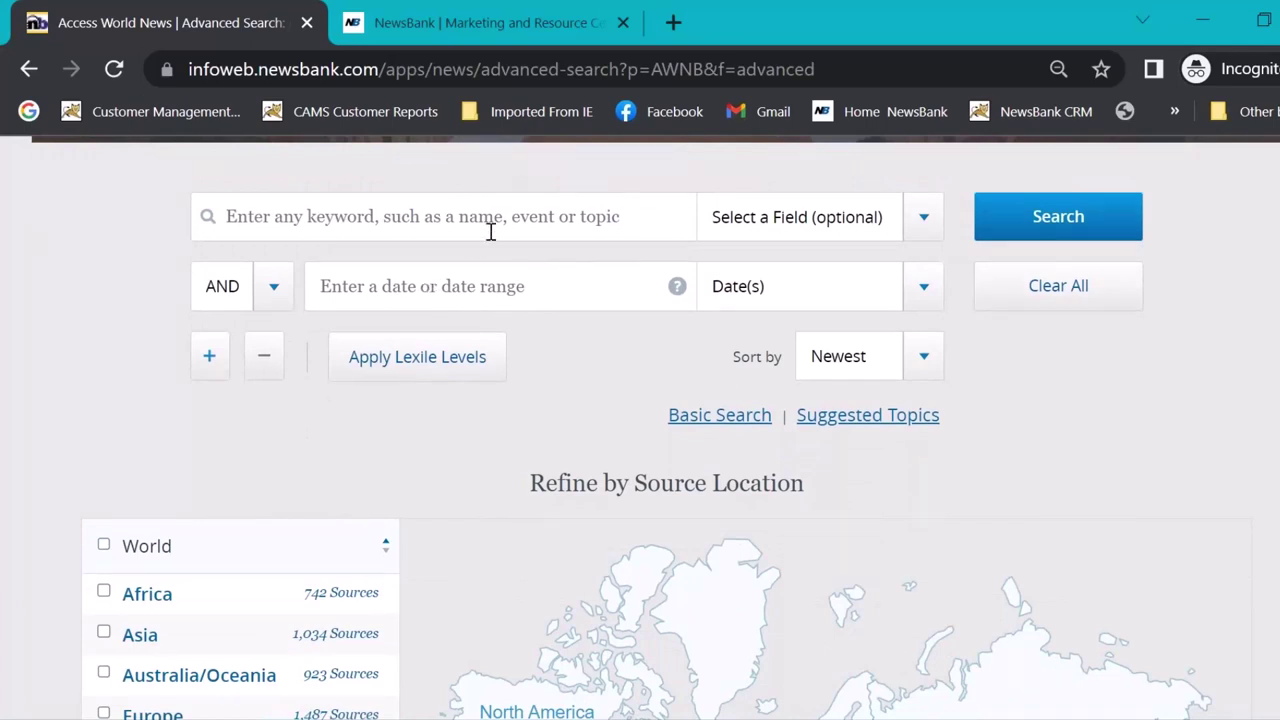
# - Add two more keyword rows and look at the Refine by Source Location map
pyautogui.click(209, 366)
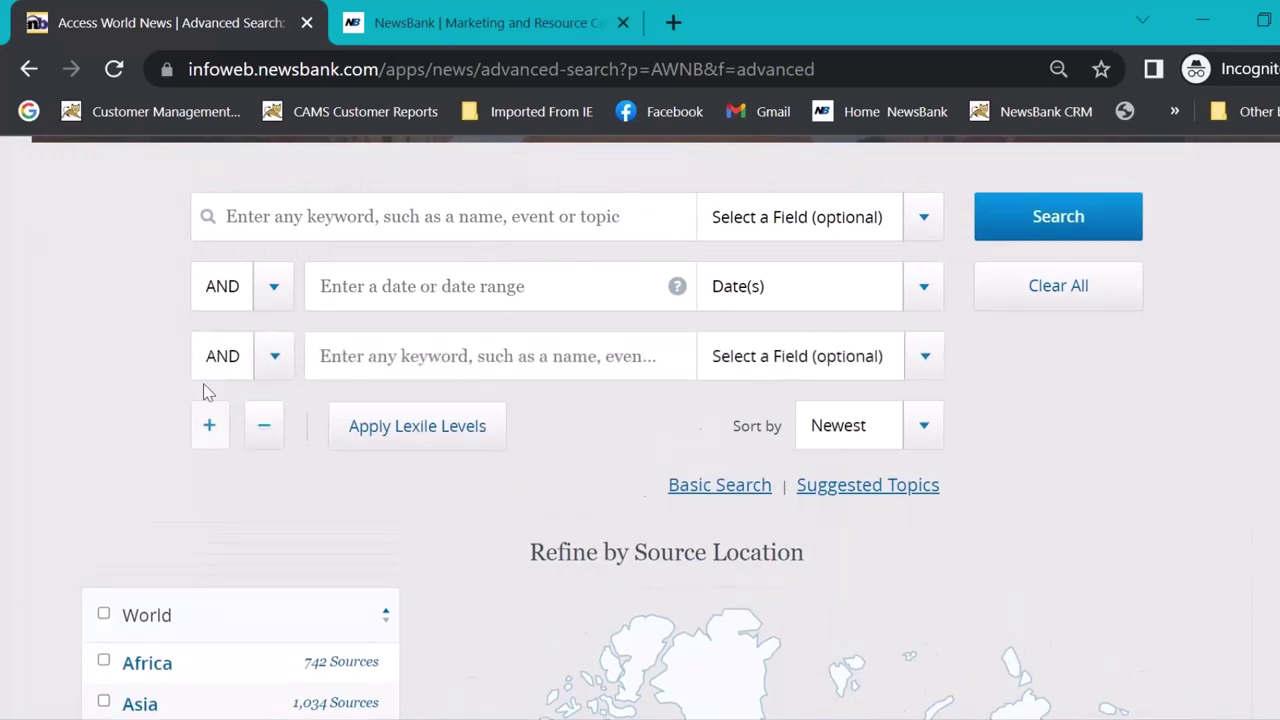
pyautogui.click(209, 426)
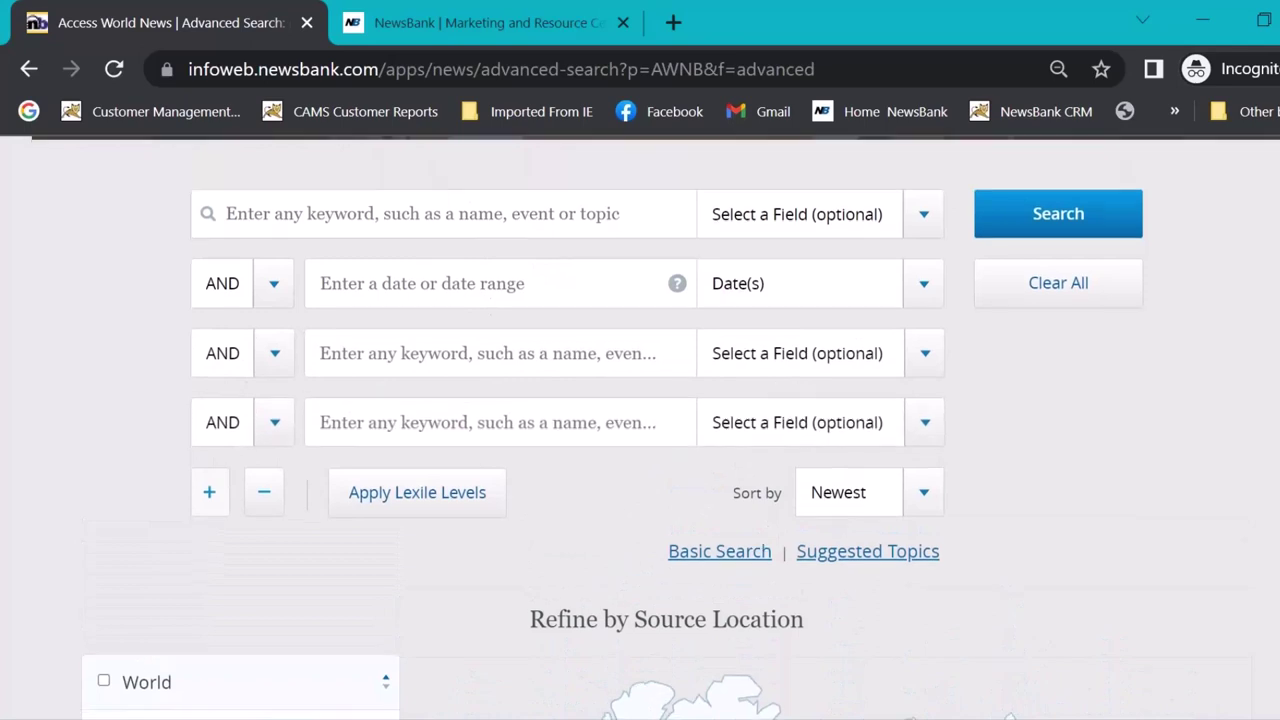
pyautogui.scroll(-5, 1275, 540)
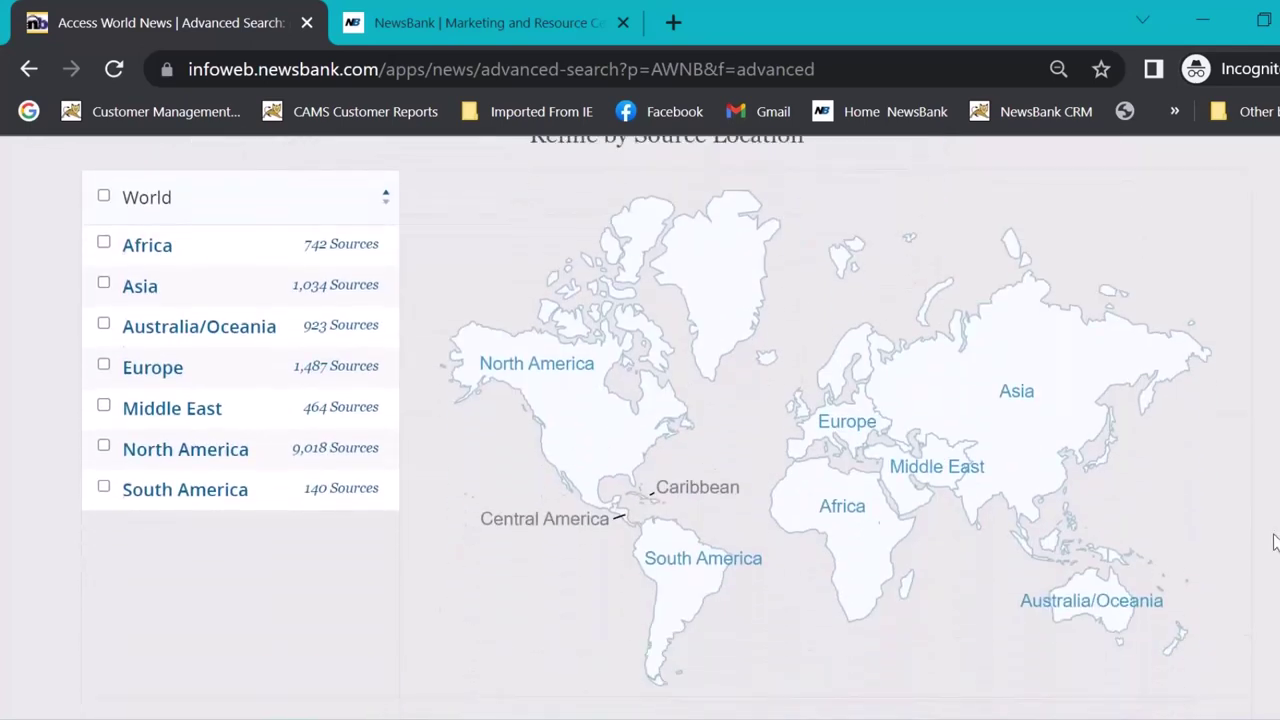
pyautogui.scroll(1, 1275, 540)
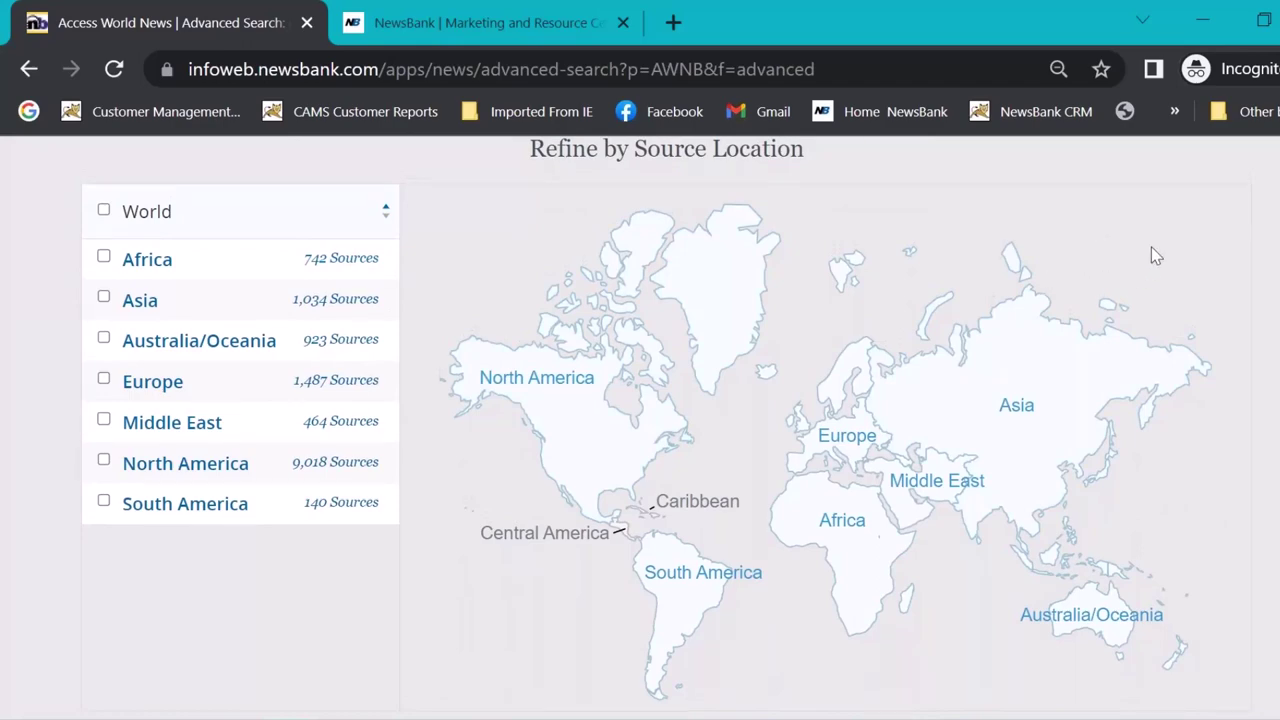
pyautogui.scroll(10, 1164, 266)
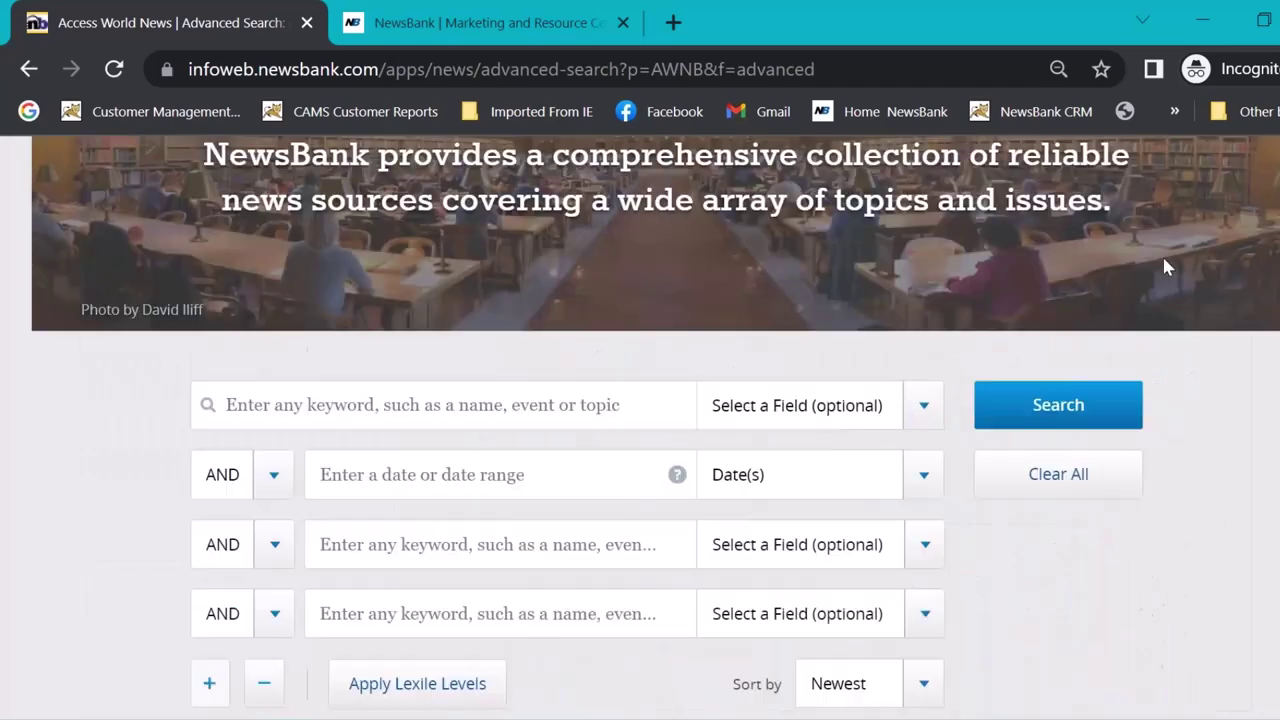
pyautogui.scroll(3, 1144, 305)
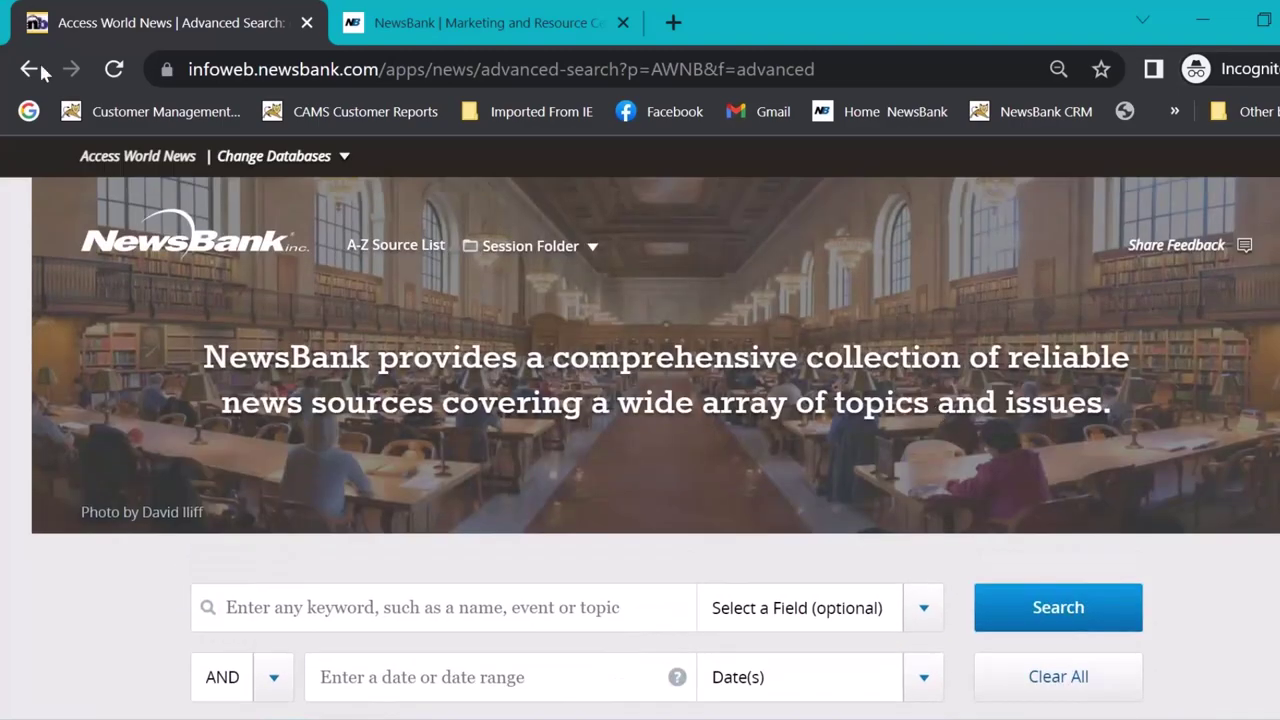
# - Go back from Advanced Search to the Easy Search home page and browse the topic tiles
pyautogui.click(29, 69)
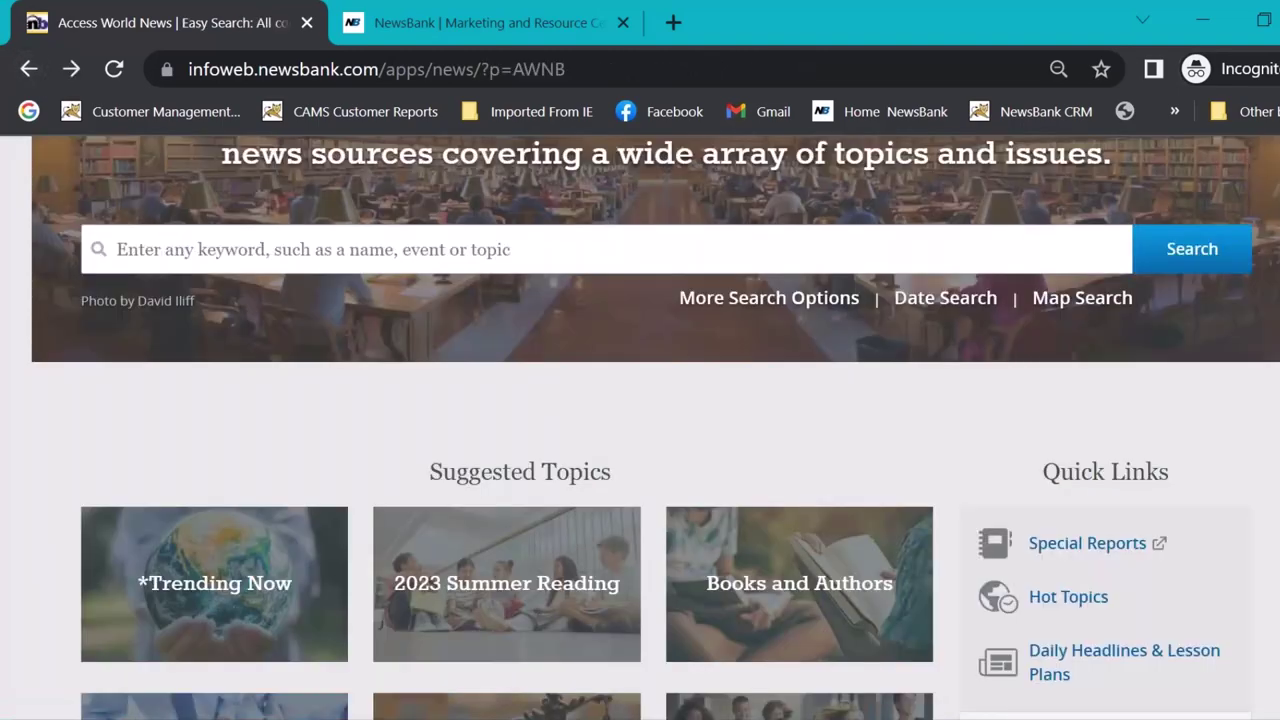
pyautogui.scroll(-4, 655, 428)
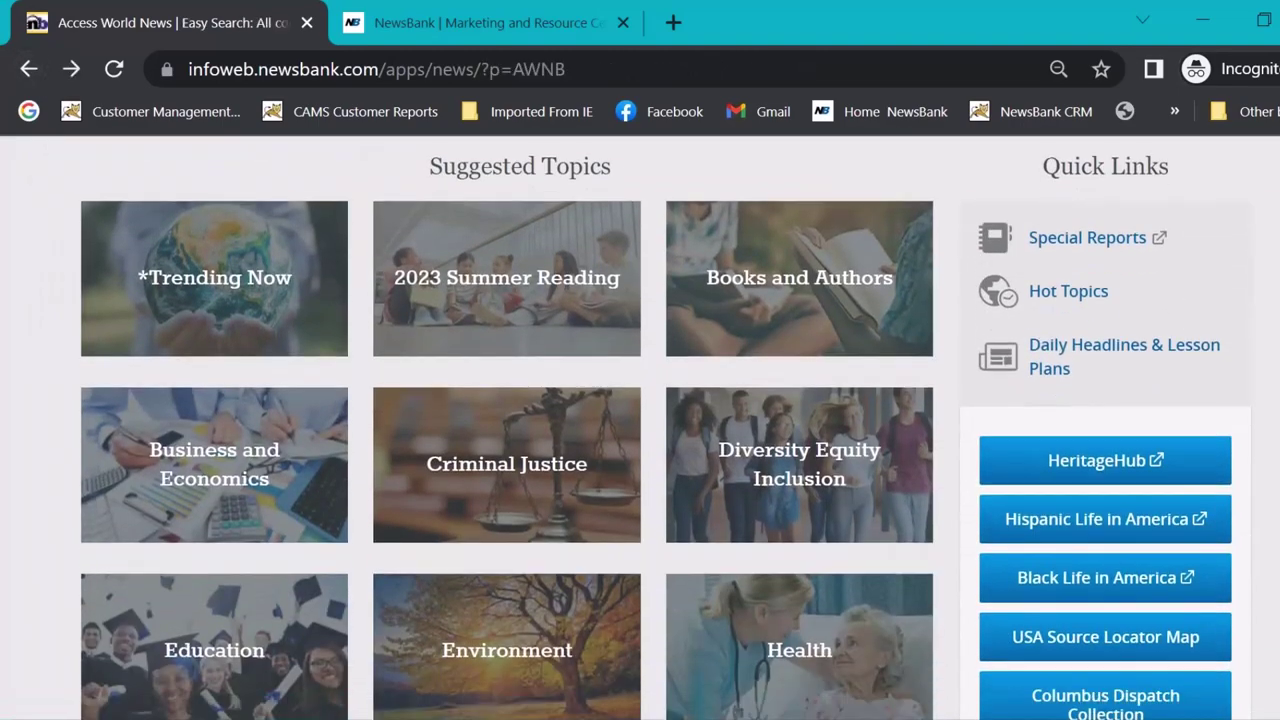
pyautogui.scroll(-3, 655, 428)
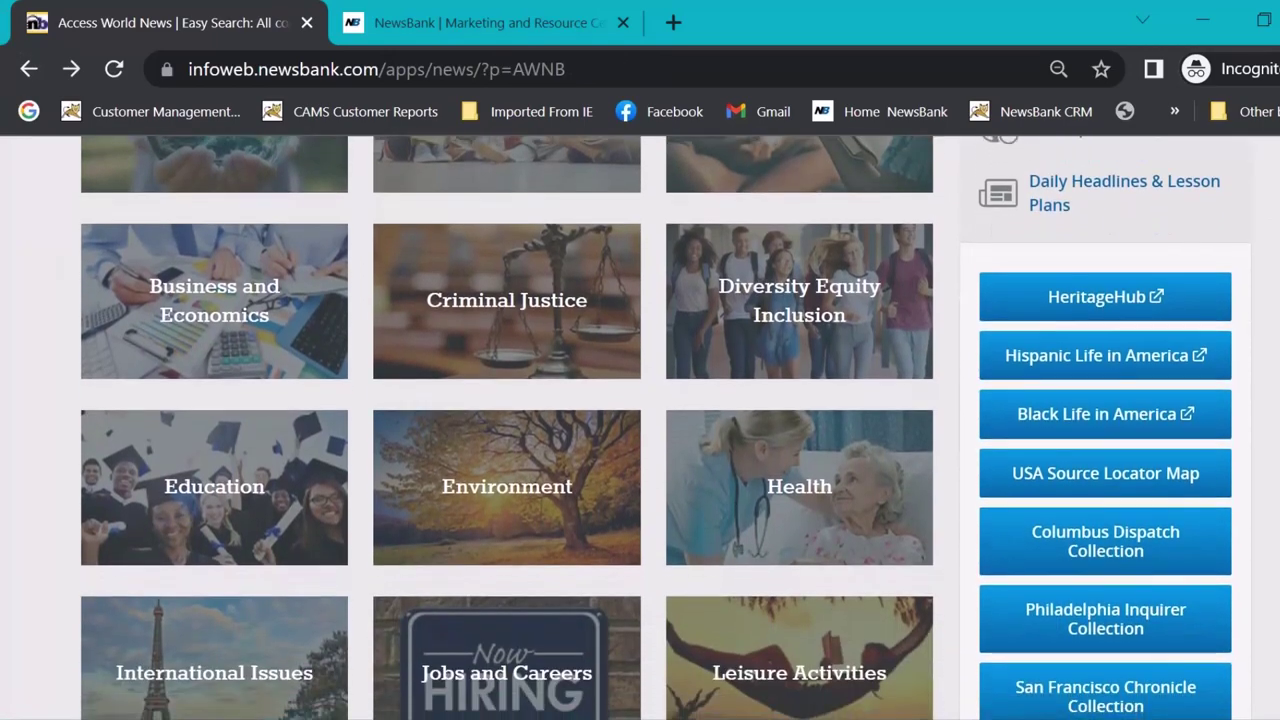
pyautogui.scroll(2, 655, 428)
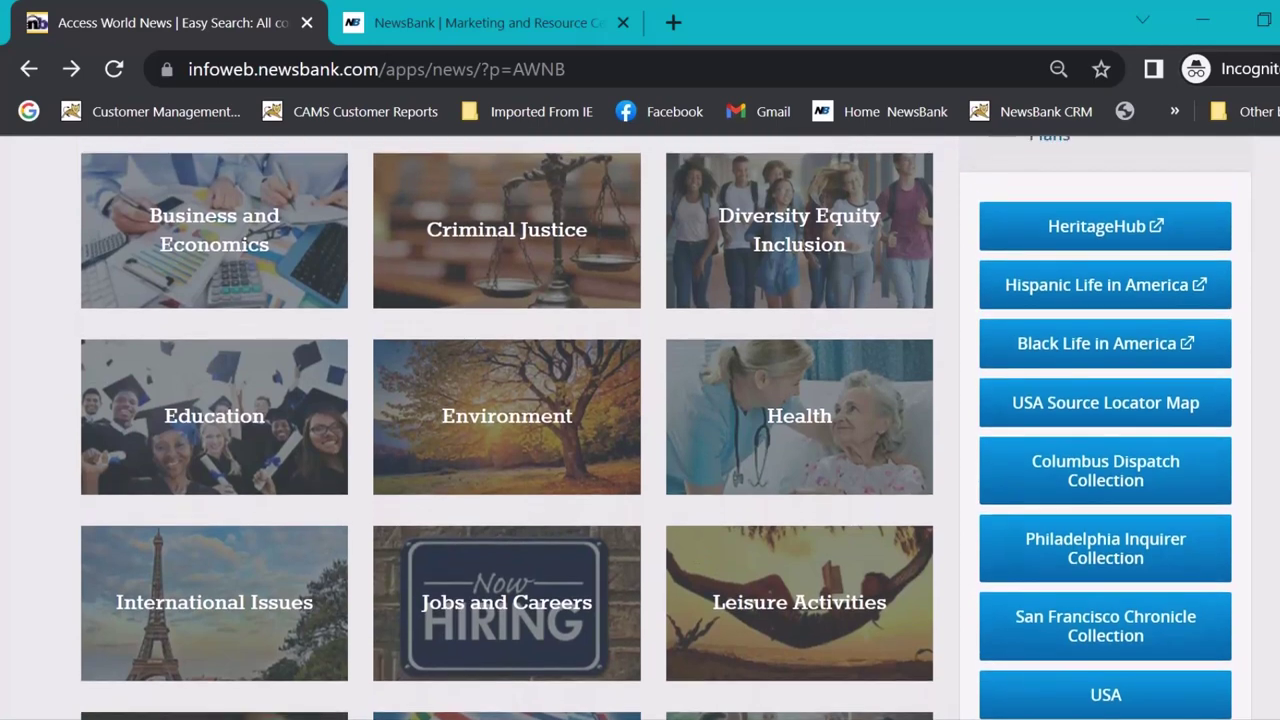
pyautogui.scroll(-1, 665, 428)
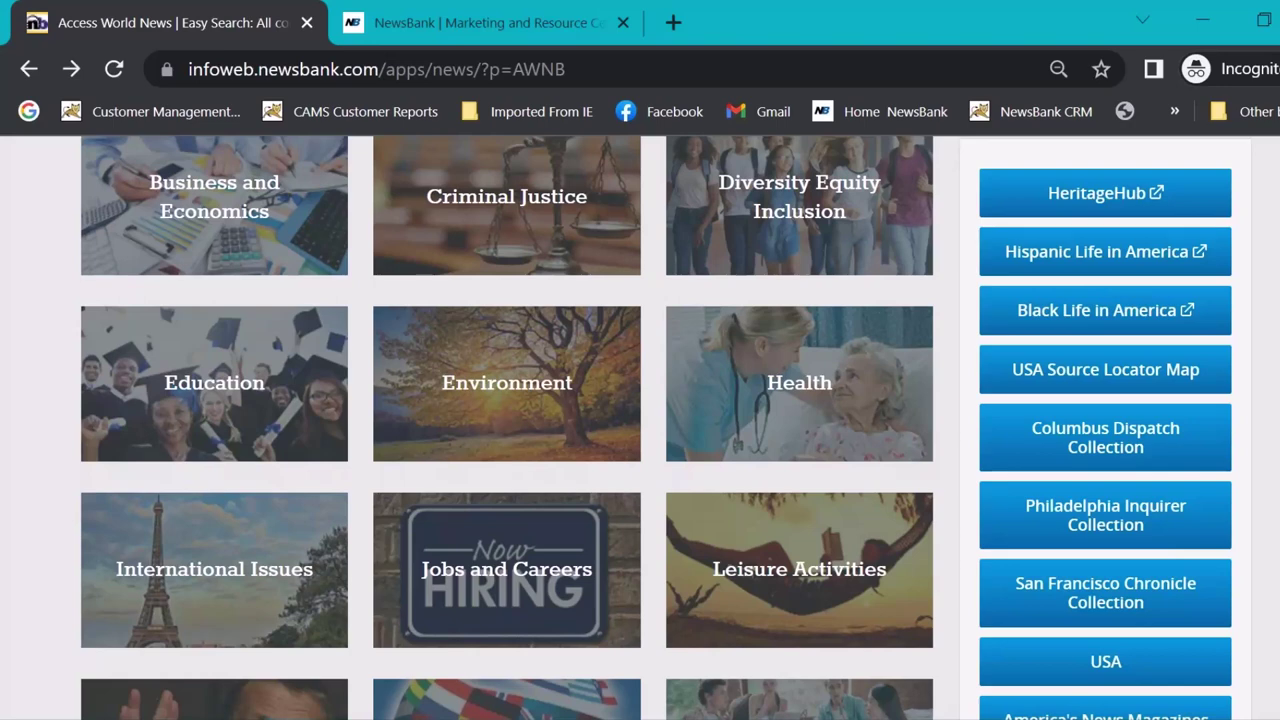
# - Open the Philadelphia Inquirer Collection, then return to the home page and review the Suggested Topics tiles
pyautogui.click(1199, 537)
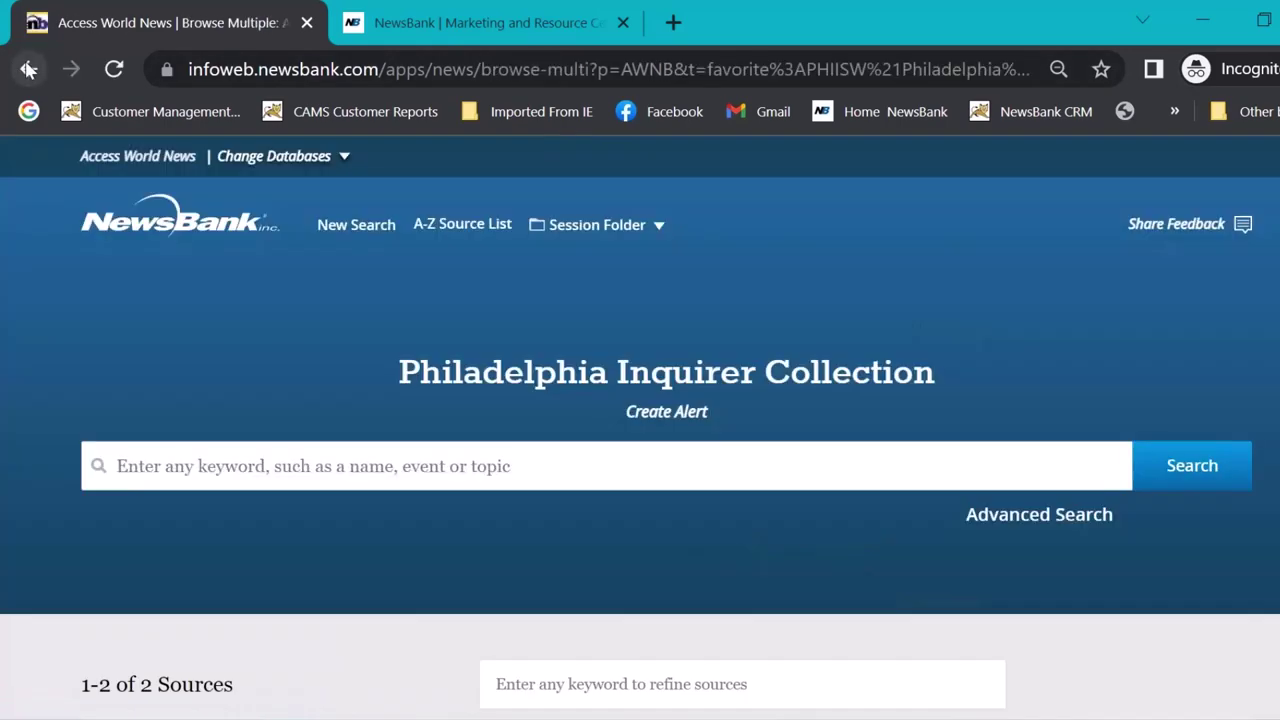
pyautogui.click(22, 70)
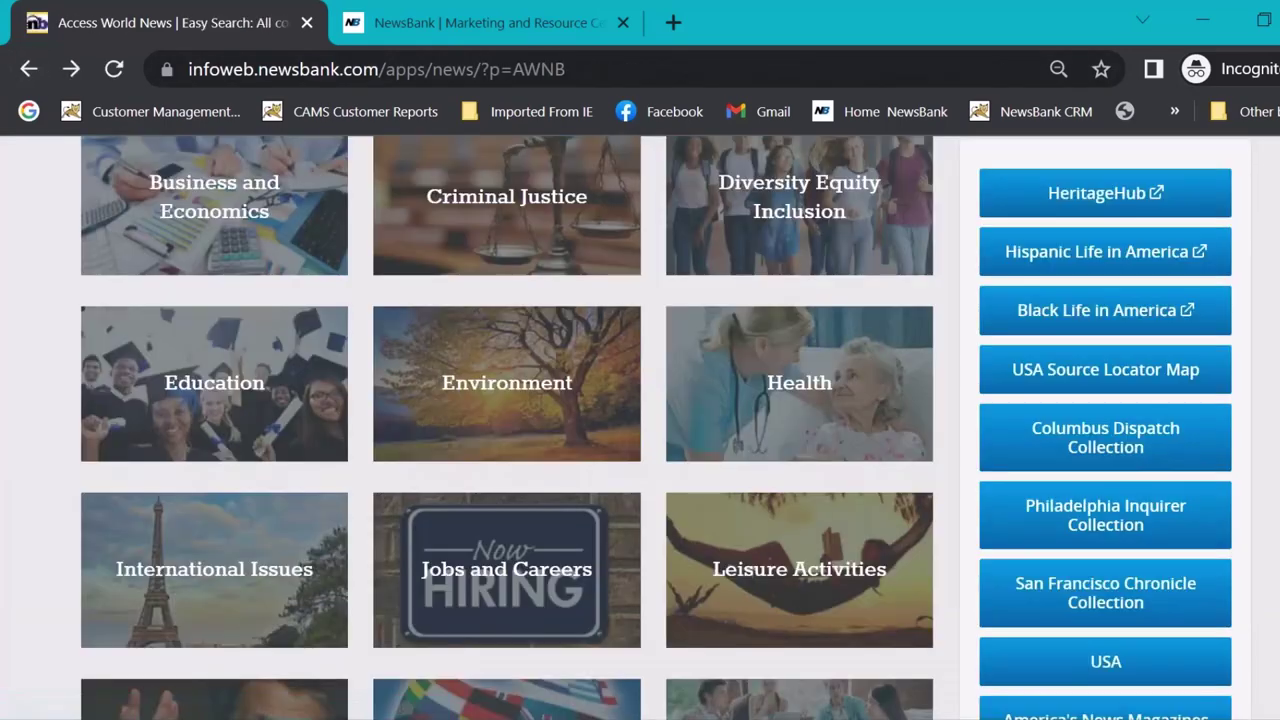
pyautogui.scroll(-1, 665, 428)
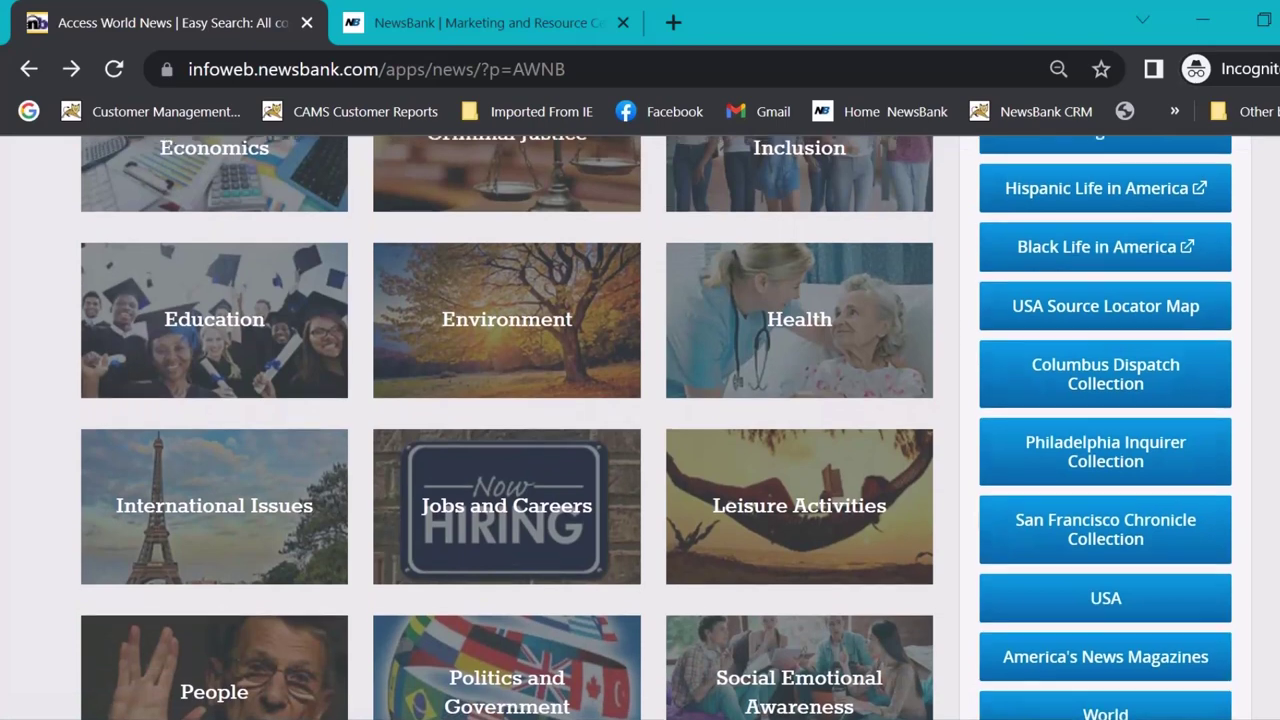
pyautogui.scroll(1, 1094, 277)
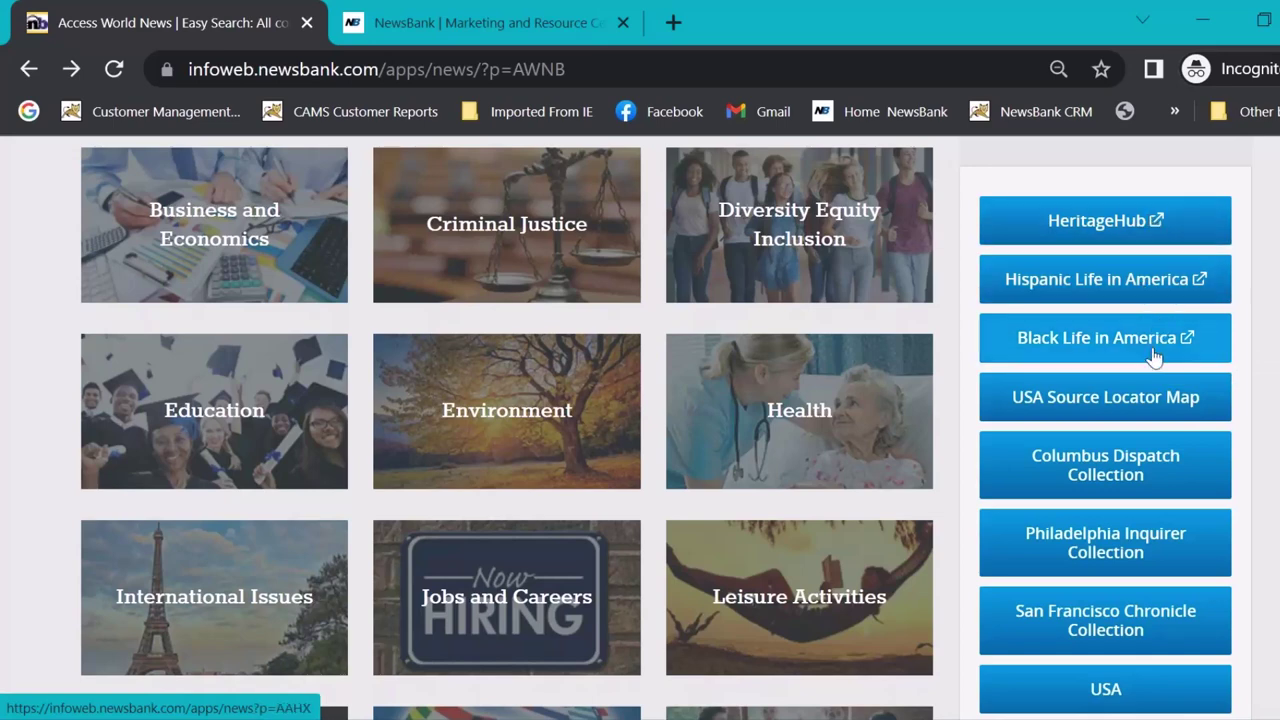
pyautogui.scroll(-2, 1155, 357)
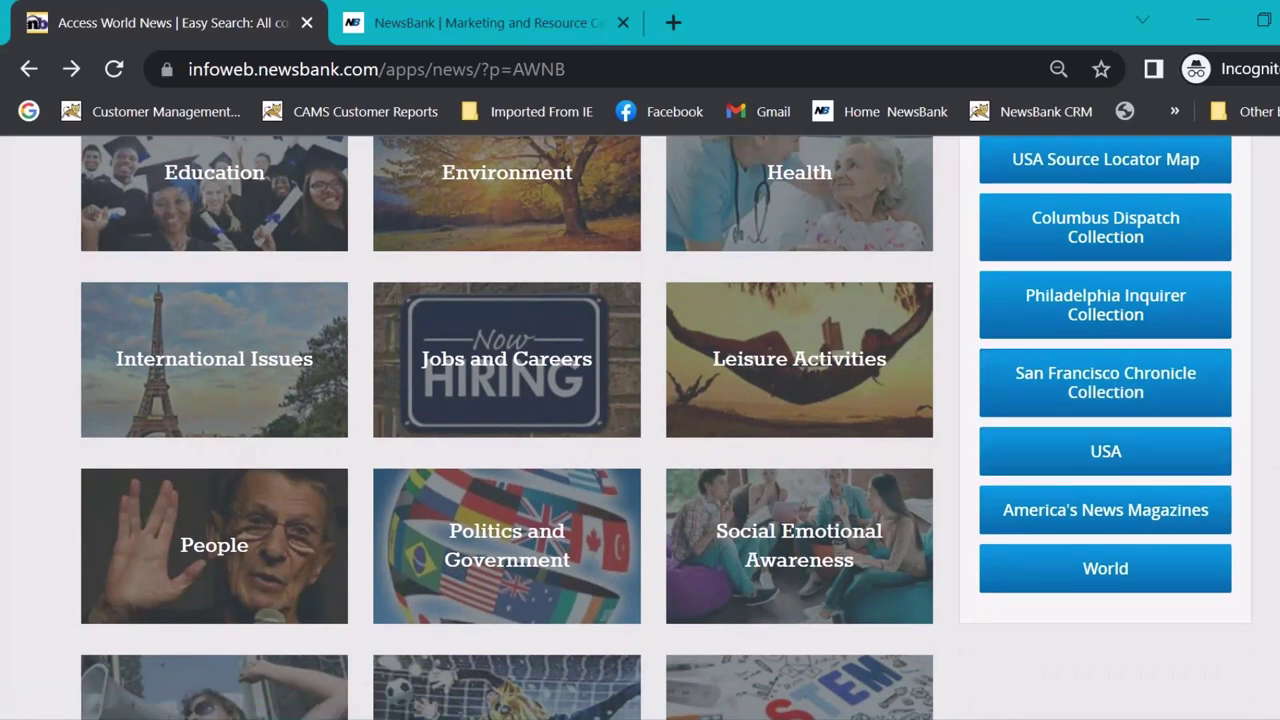
pyautogui.scroll(1, 665, 428)
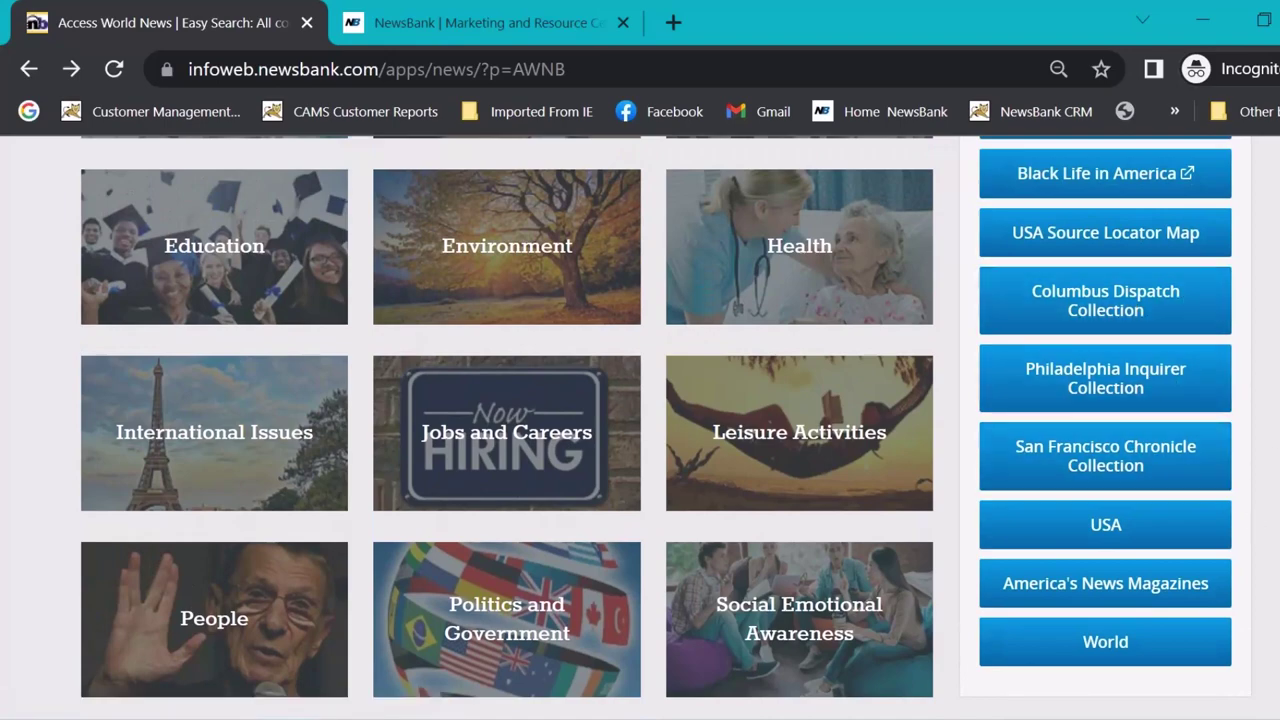
pyautogui.scroll(-3, 665, 428)
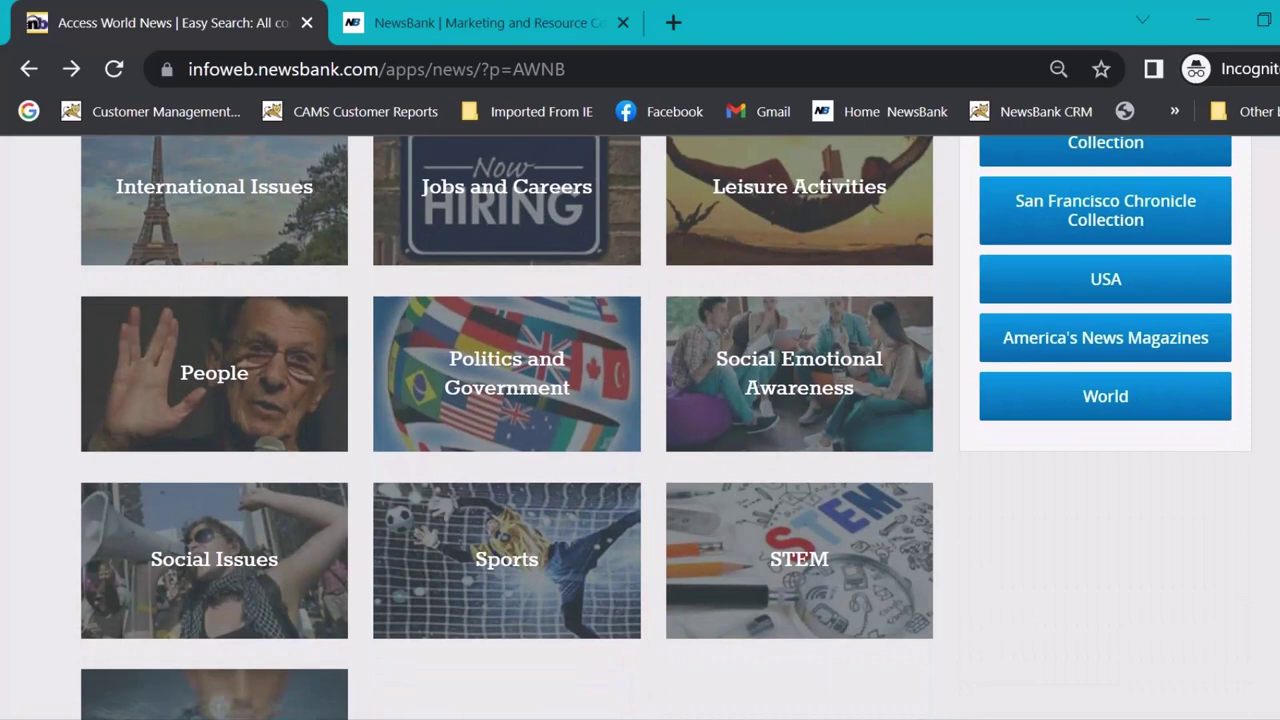
pyautogui.scroll(2, 665, 428)
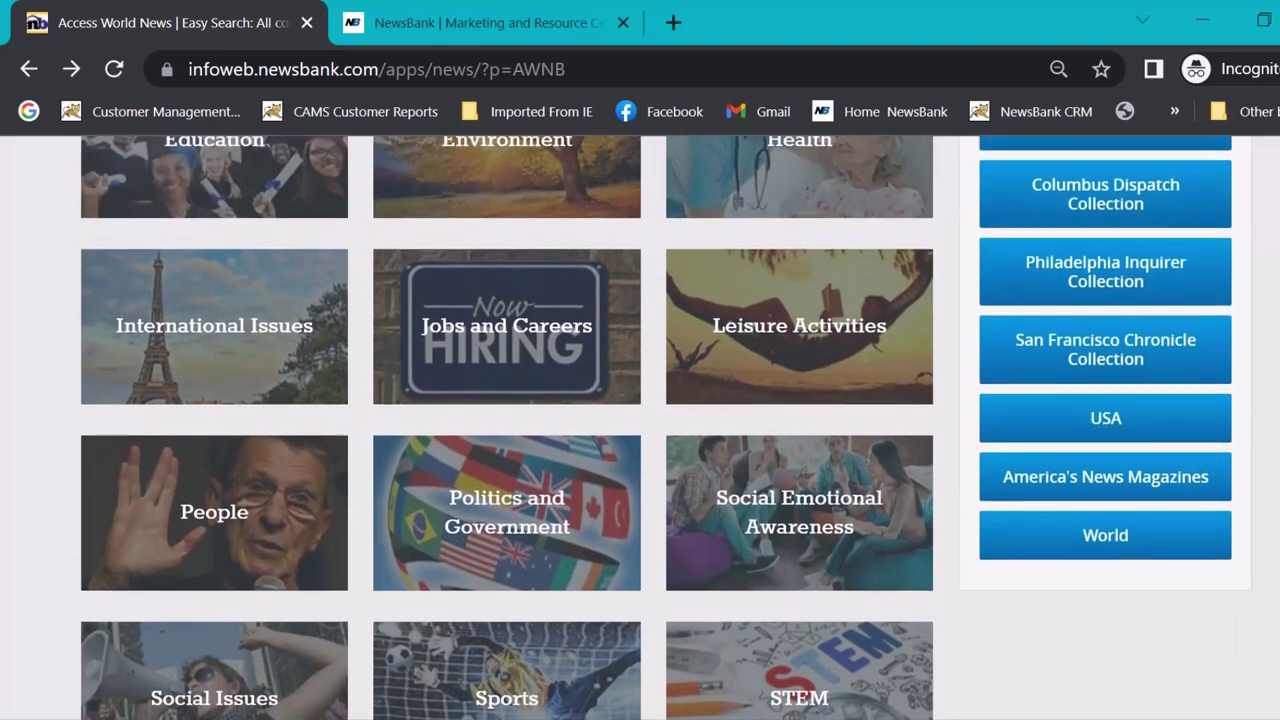
pyautogui.scroll(2, 665, 428)
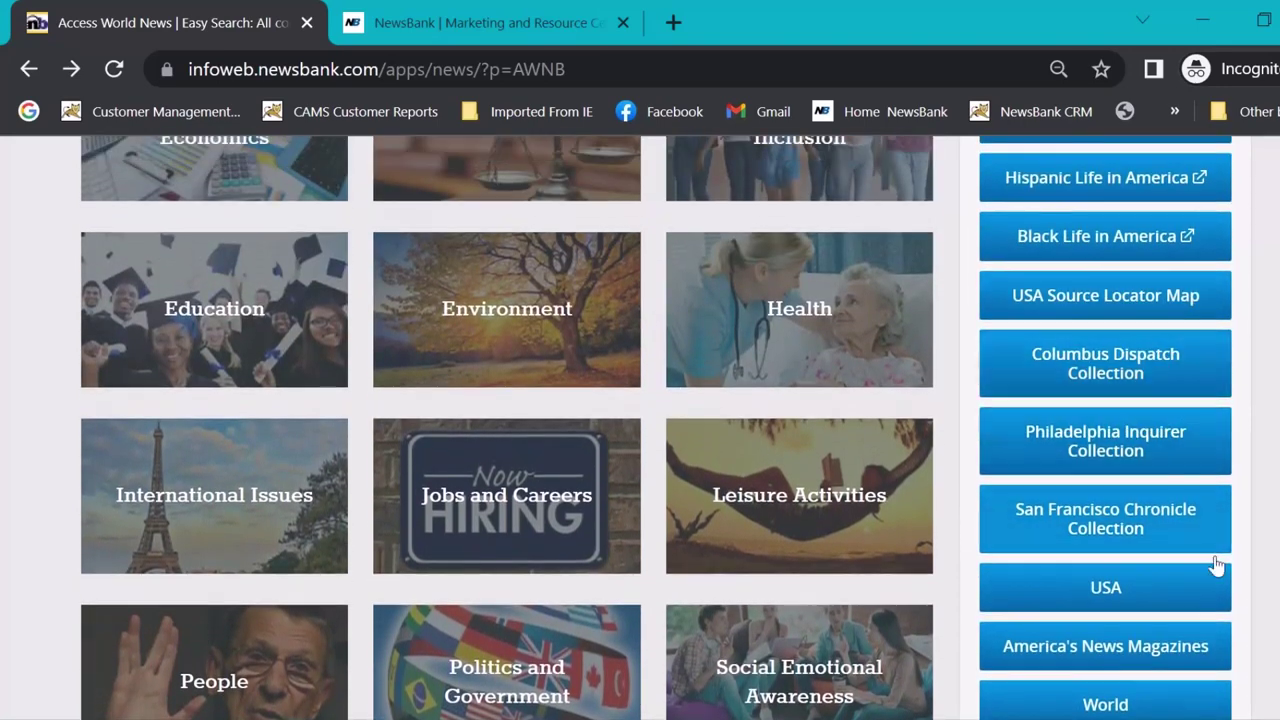
pyautogui.scroll(-1, 656, 428)
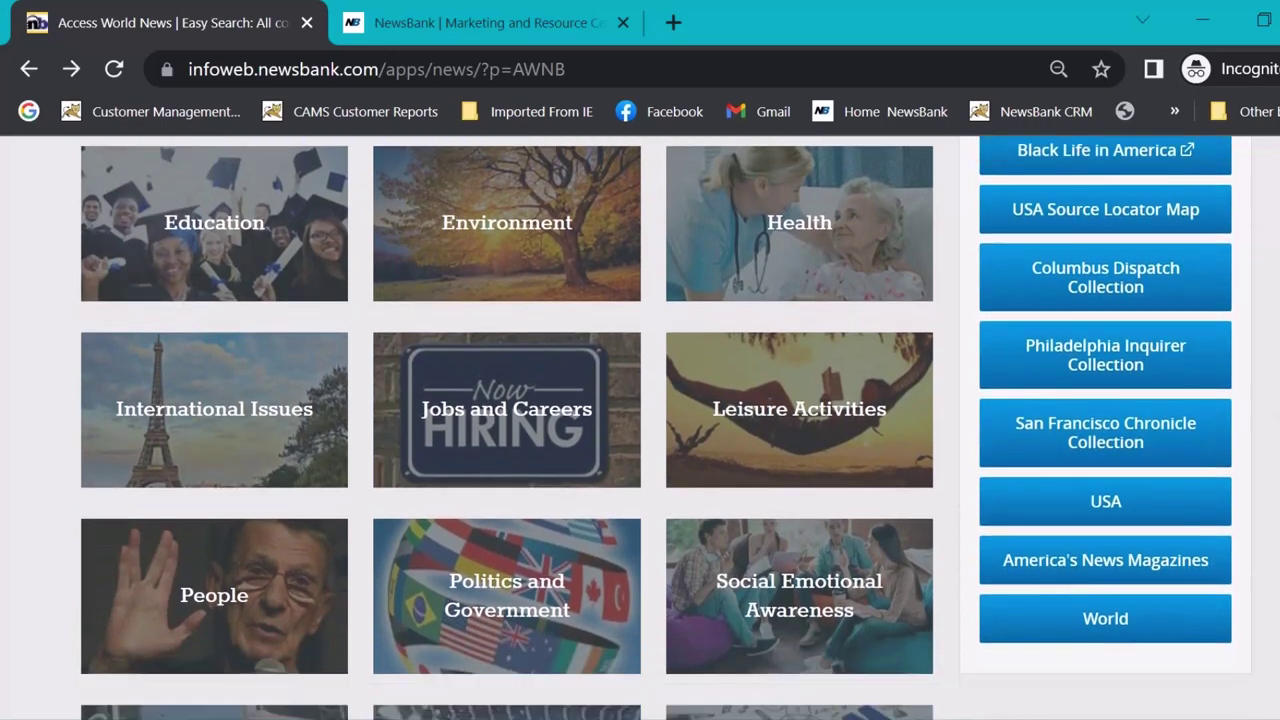
pyautogui.scroll(4, 665, 428)
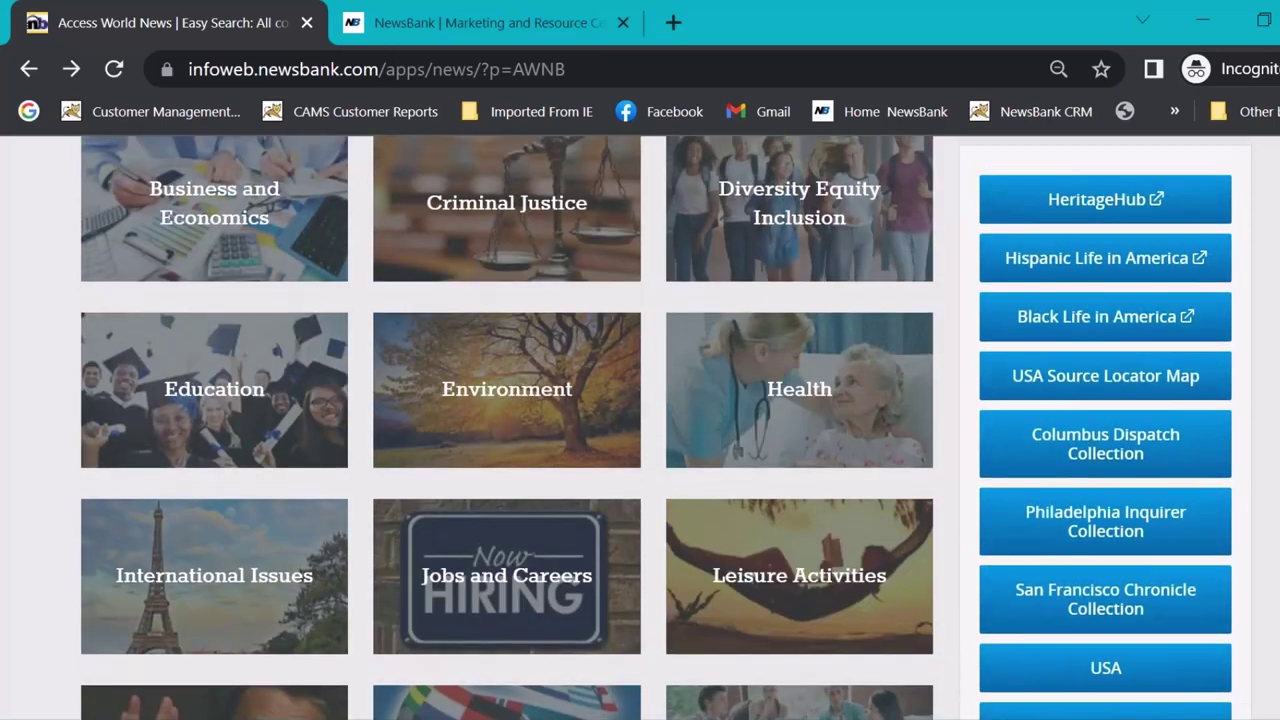
pyautogui.scroll(3, 514, 420)
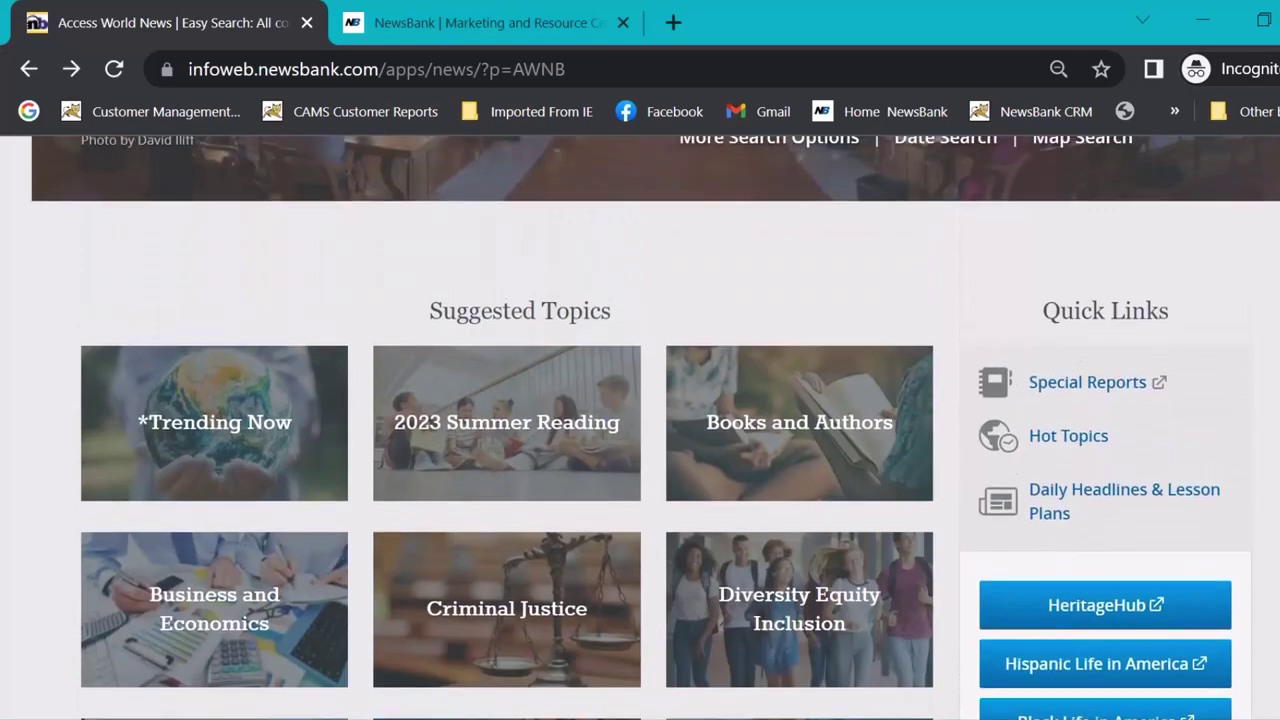
pyautogui.scroll(2, 488, 362)
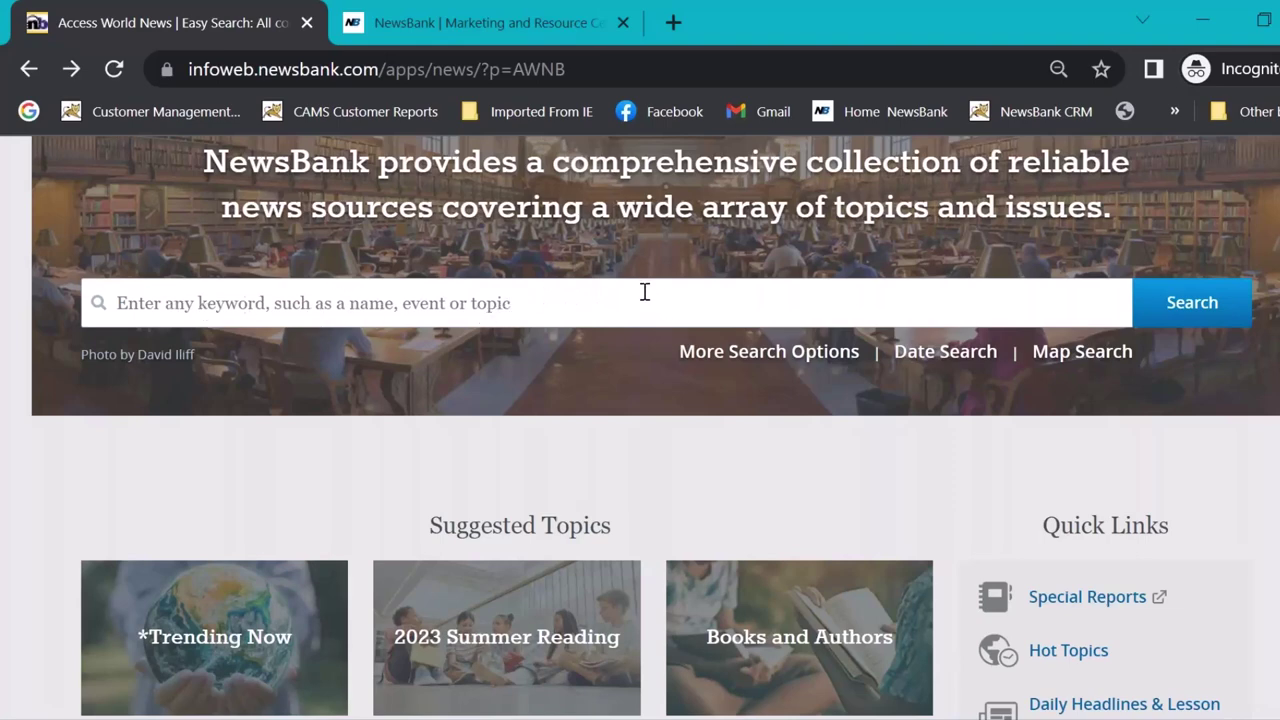
# - Enter the quoted phrase "goat yoga" in the Easy Search keyword box
pyautogui.click(566, 304)
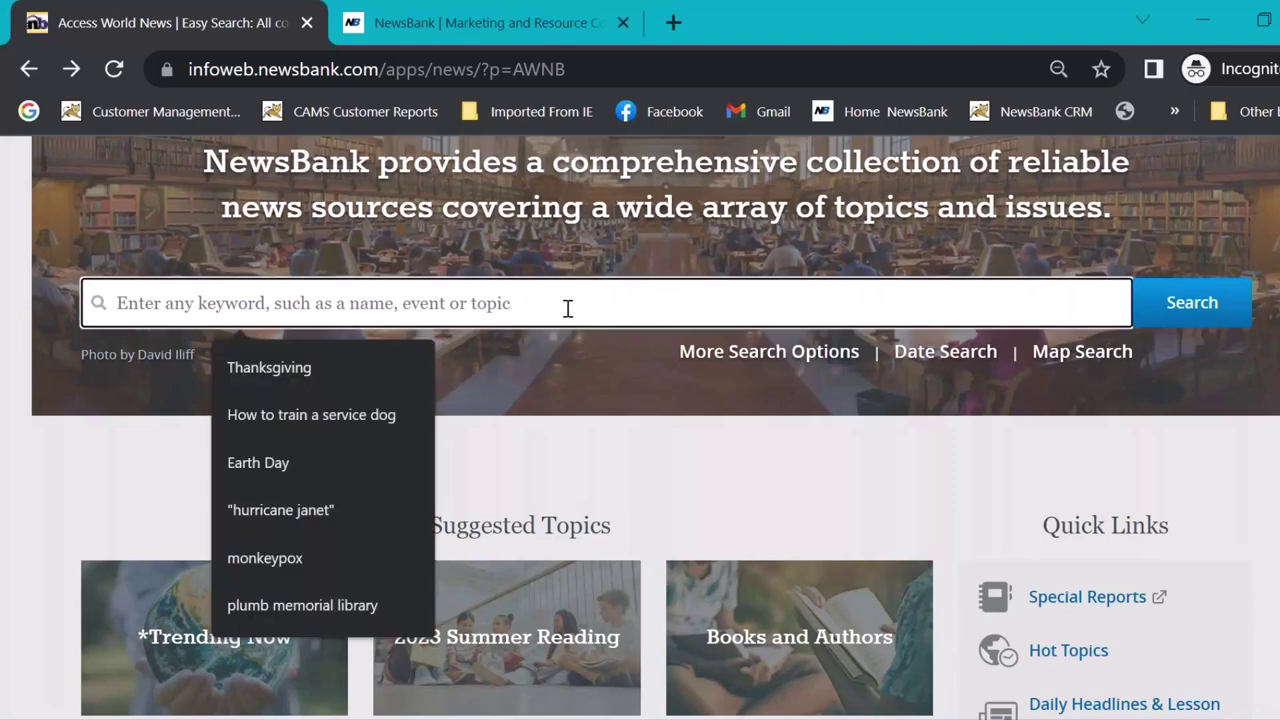
pyautogui.click(622, 453)
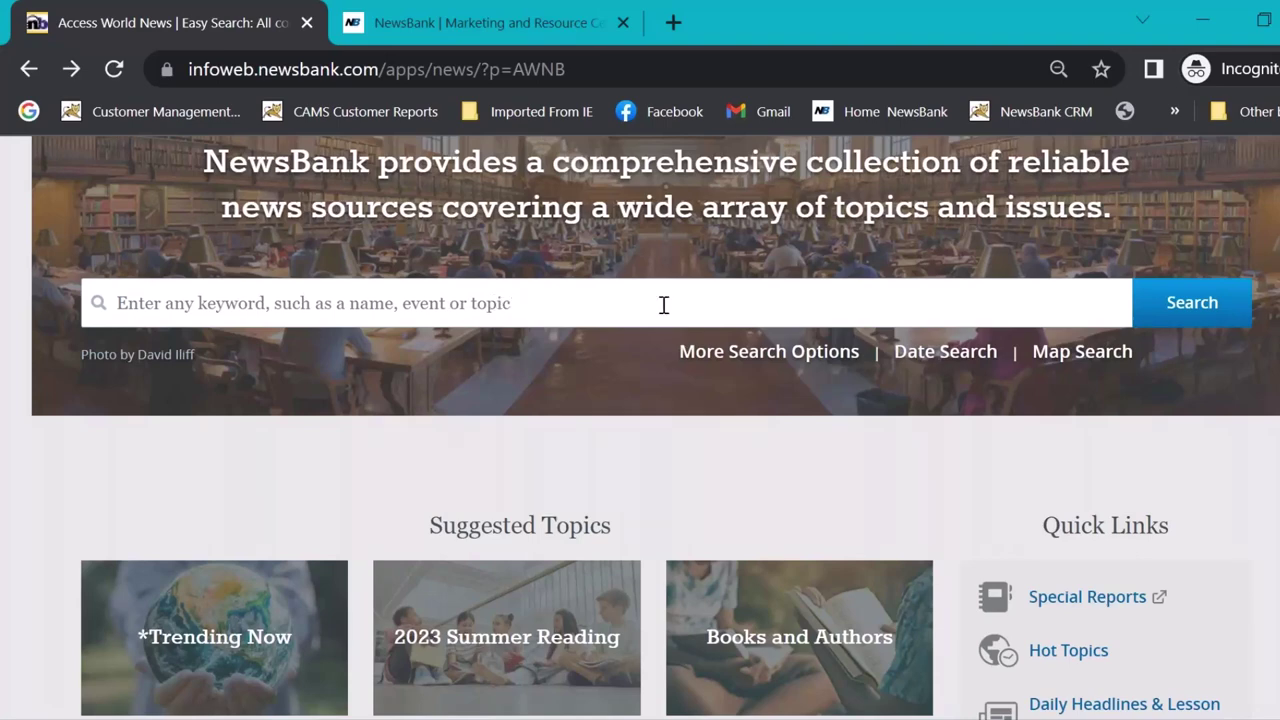
pyautogui.click(533, 312)
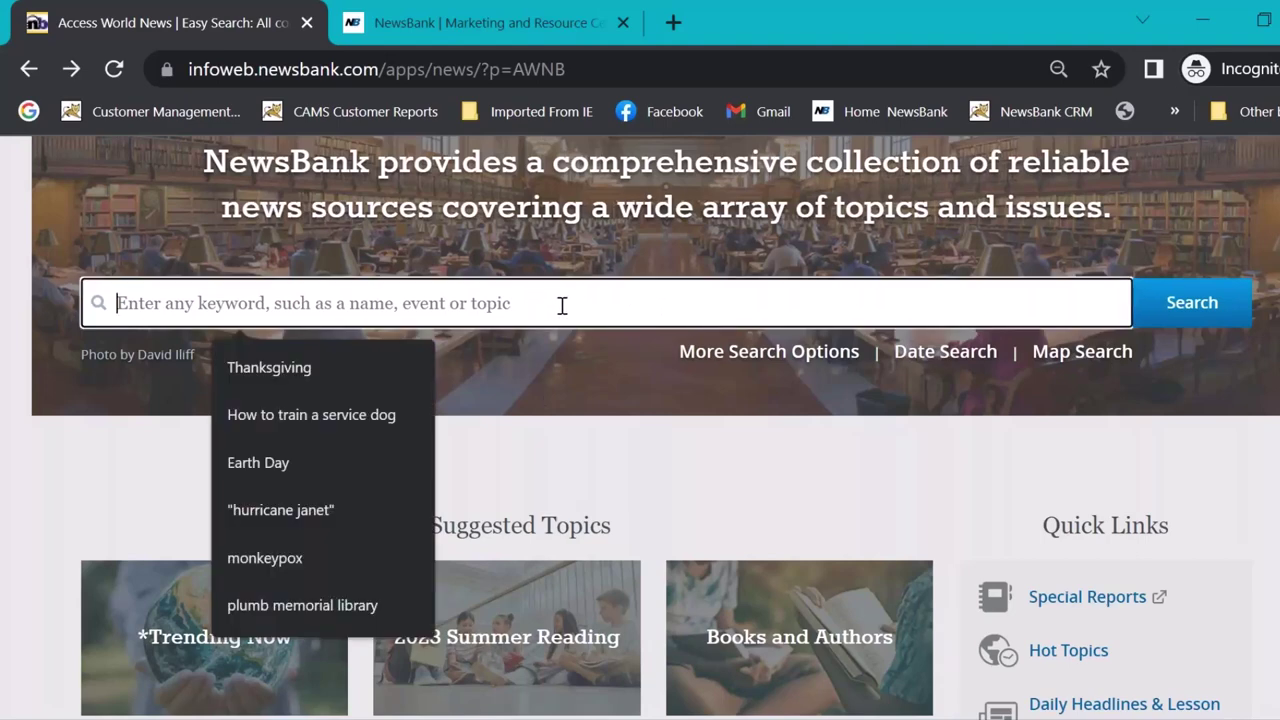
pyautogui.write('"')
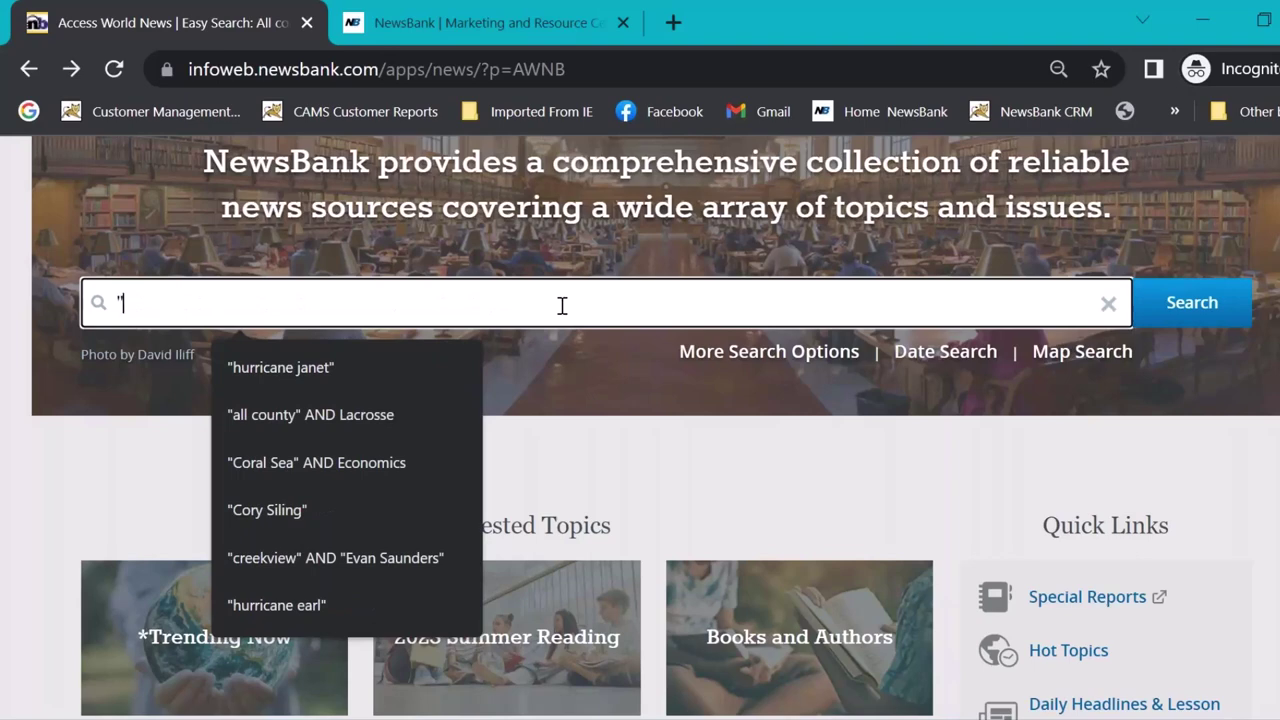
pyautogui.write('goa')
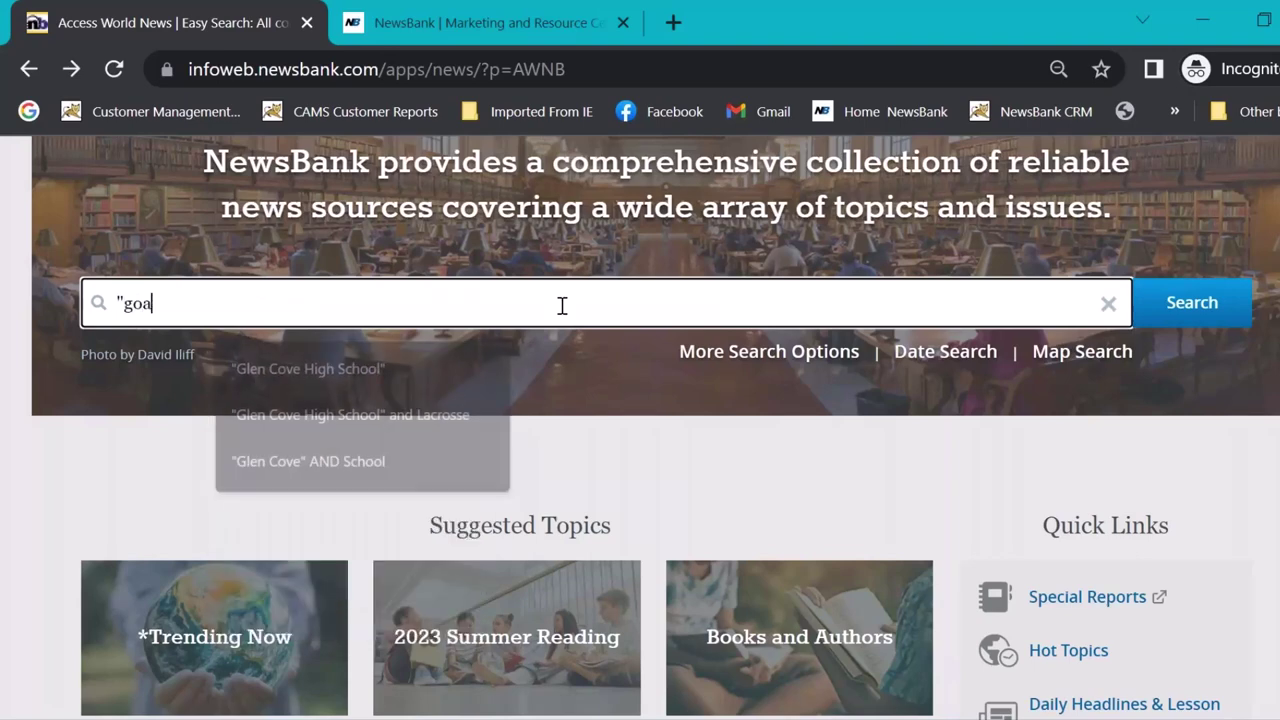
pyautogui.write('t yoga"')
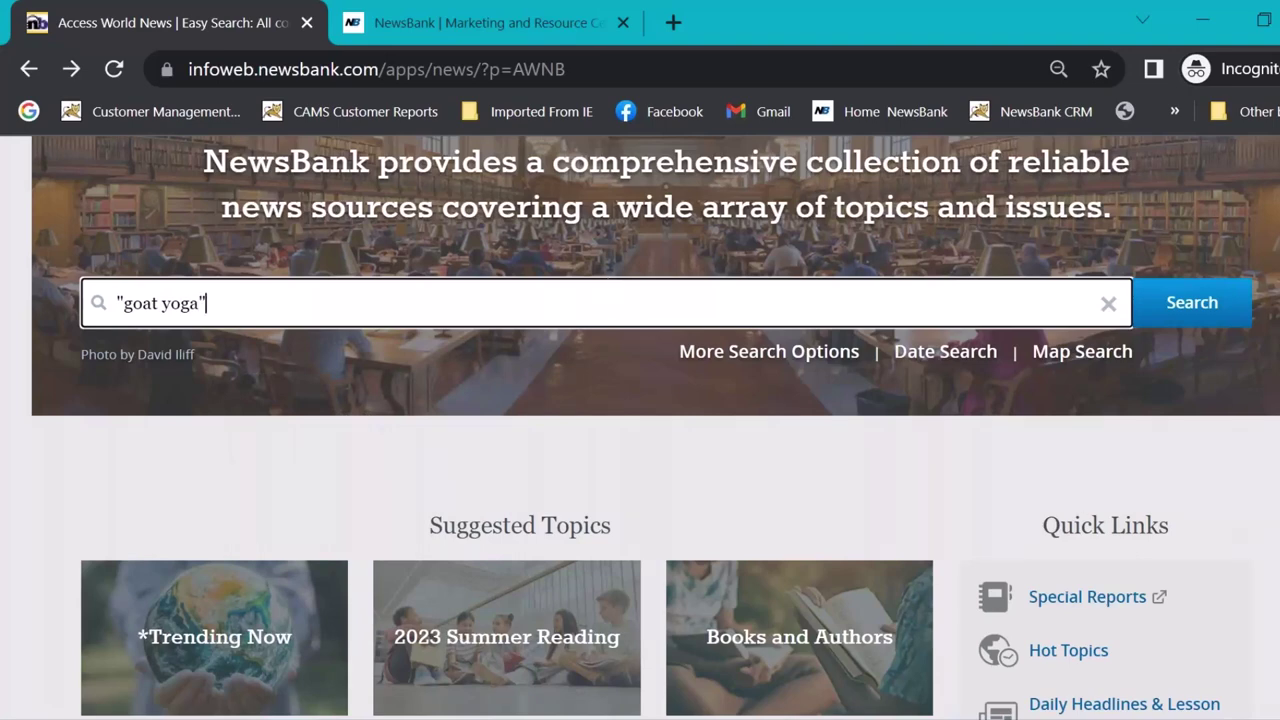
# - Run the "goat yoga" search and sort the 9,410 results by Best Match
pyautogui.click(1214, 326)
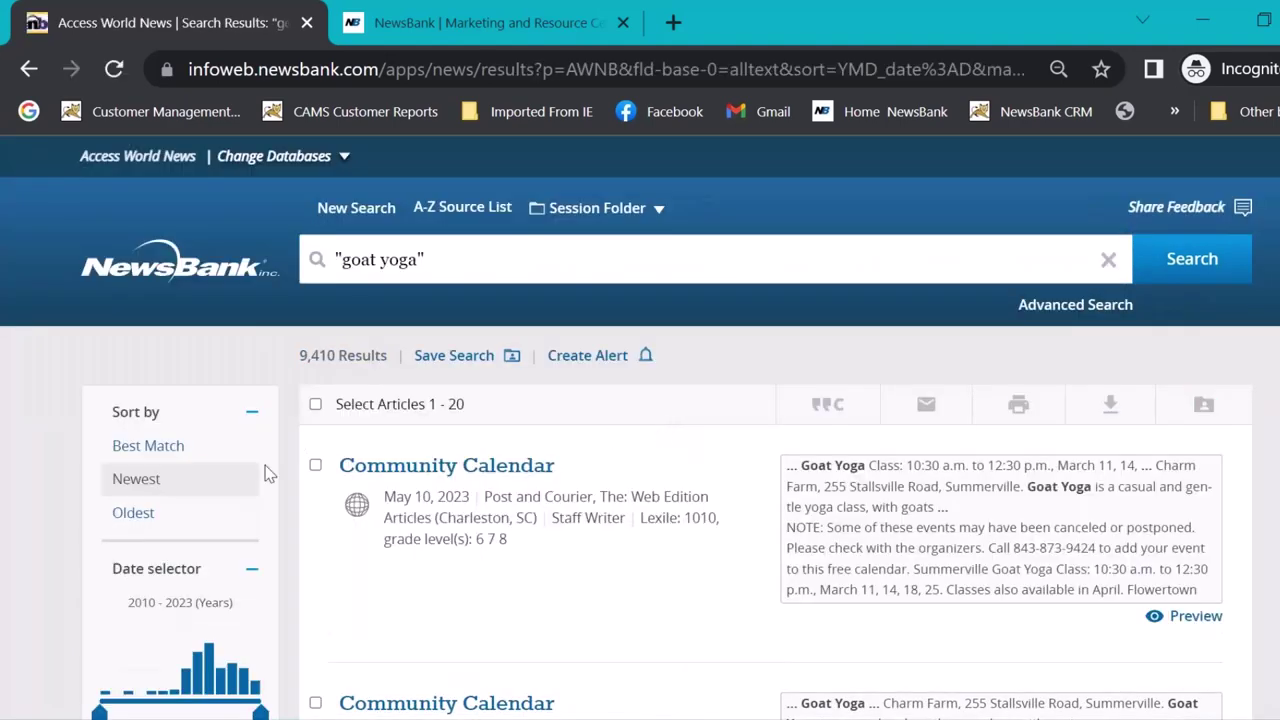
pyautogui.click(166, 446)
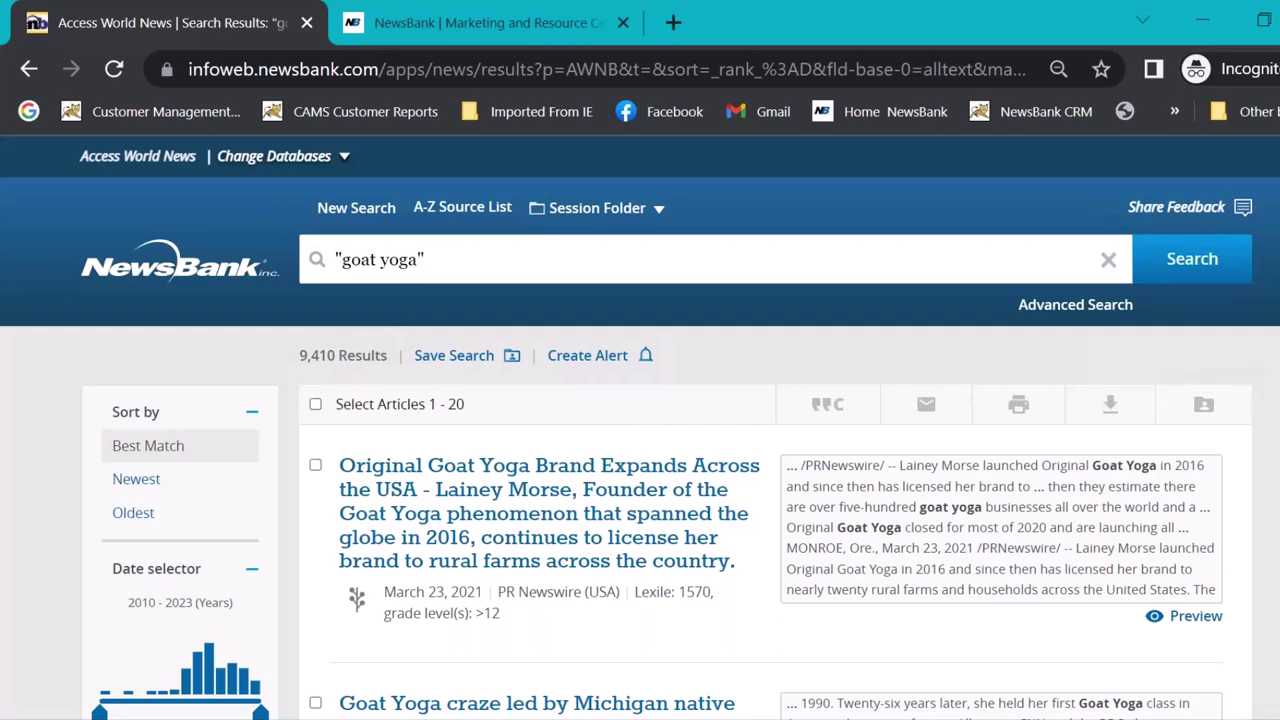
# - Narrow the date range's starting year and review Source Type counts: Newspaper 7,231, Web-Only Source 1,594, Video 19
pyautogui.scroll(-2, 640, 428)
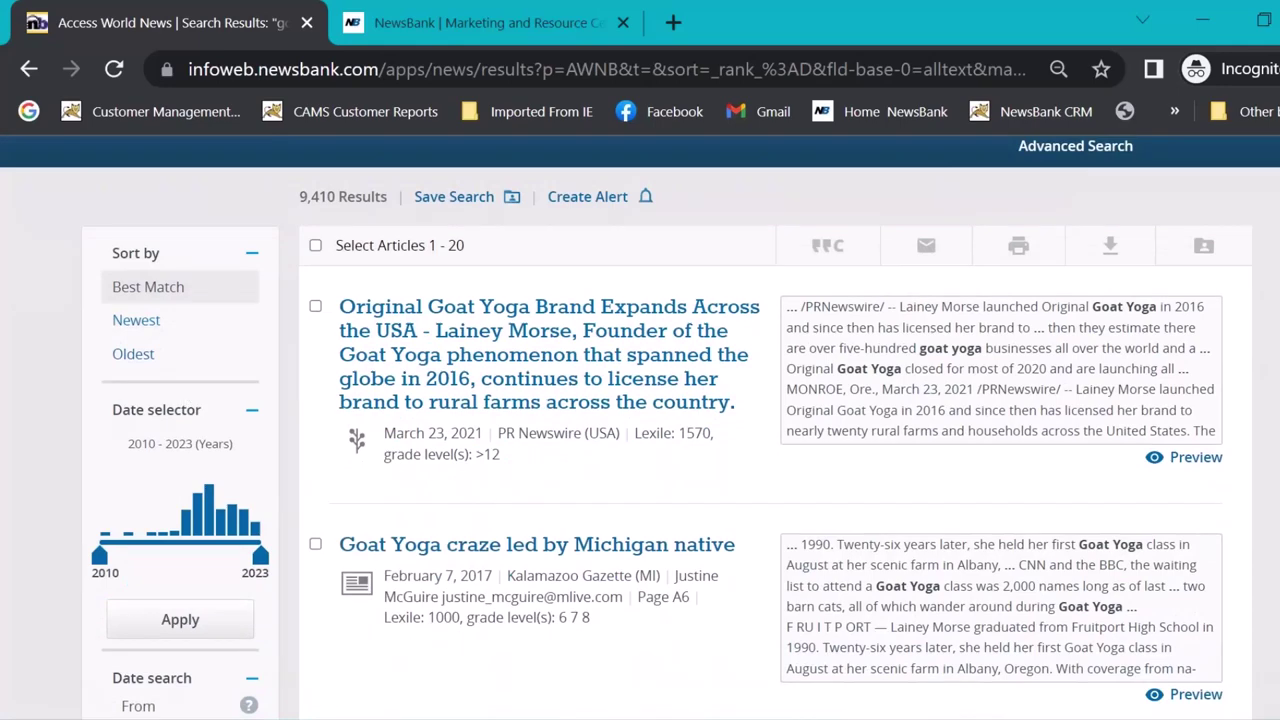
pyautogui.scroll(-1, 257, 317)
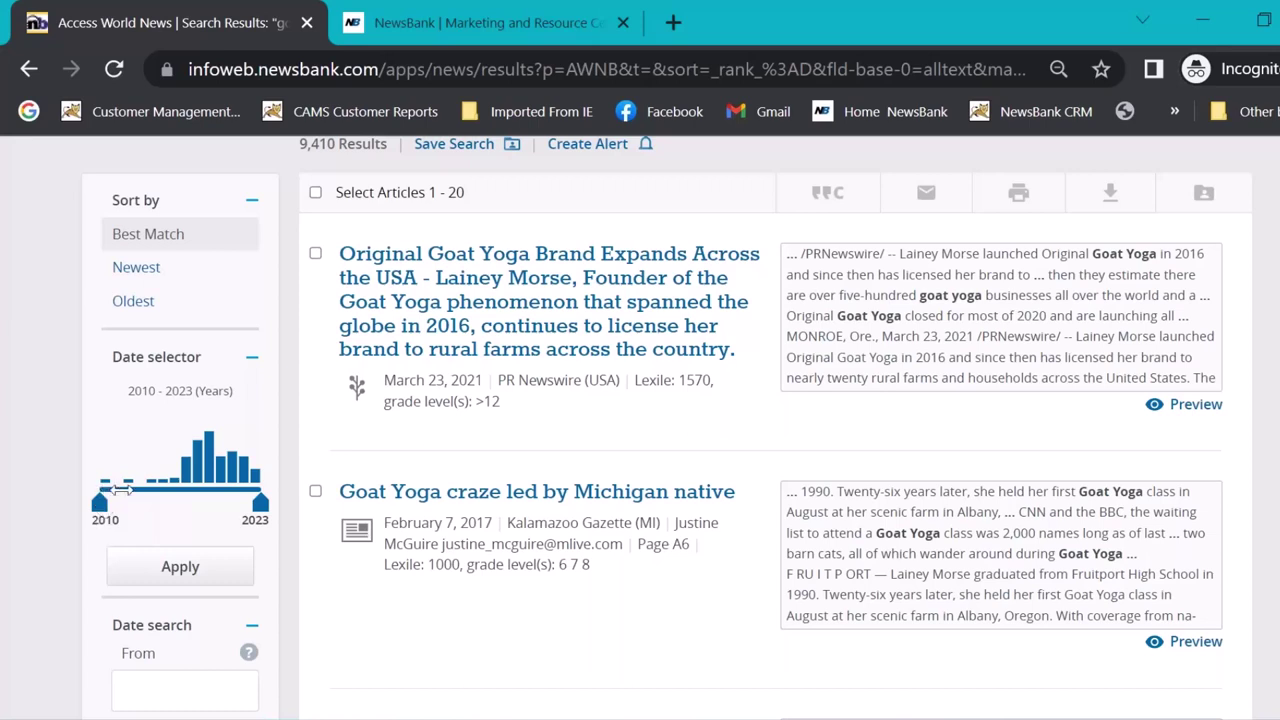
pyautogui.moveTo(207, 473)
pyautogui.moveTo(100, 505)
pyautogui.mouseDown()
pyautogui.moveTo(222, 508)
pyautogui.moveTo(100, 512)
pyautogui.mouseUp()
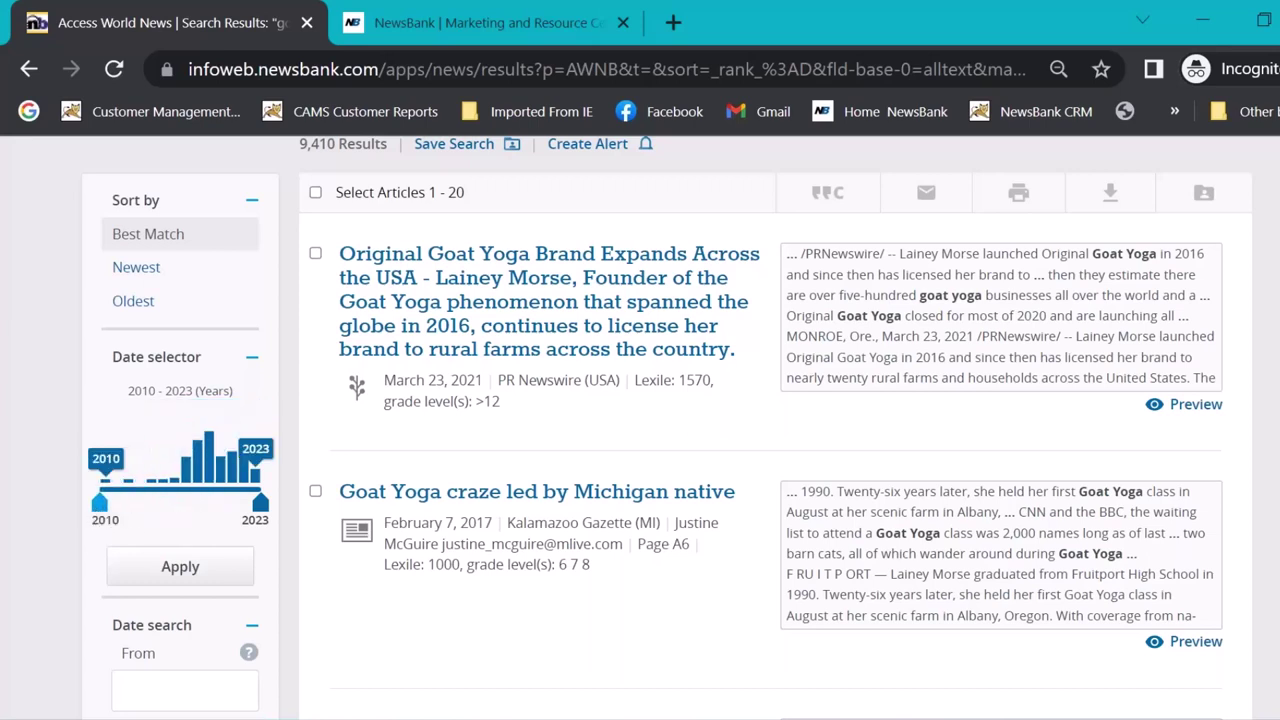
pyautogui.scroll(-2, 160, 477)
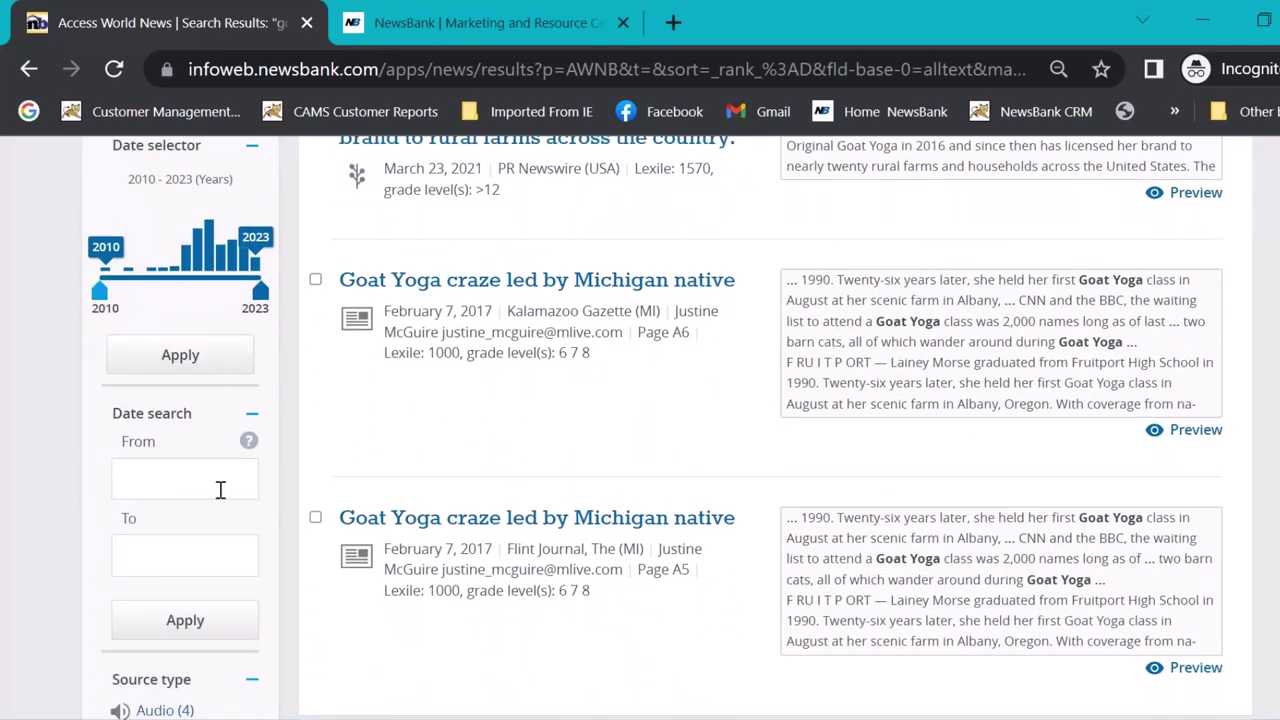
pyautogui.moveTo(251, 452)
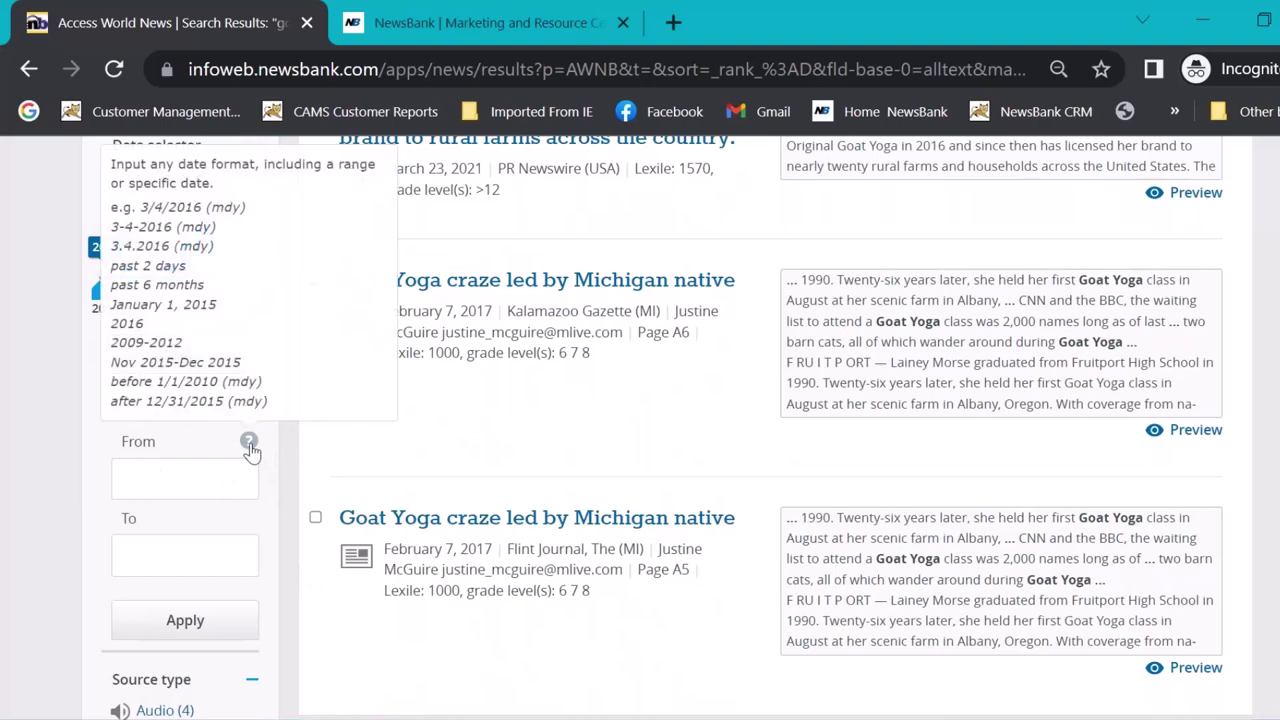
pyautogui.scroll(-5, 251, 452)
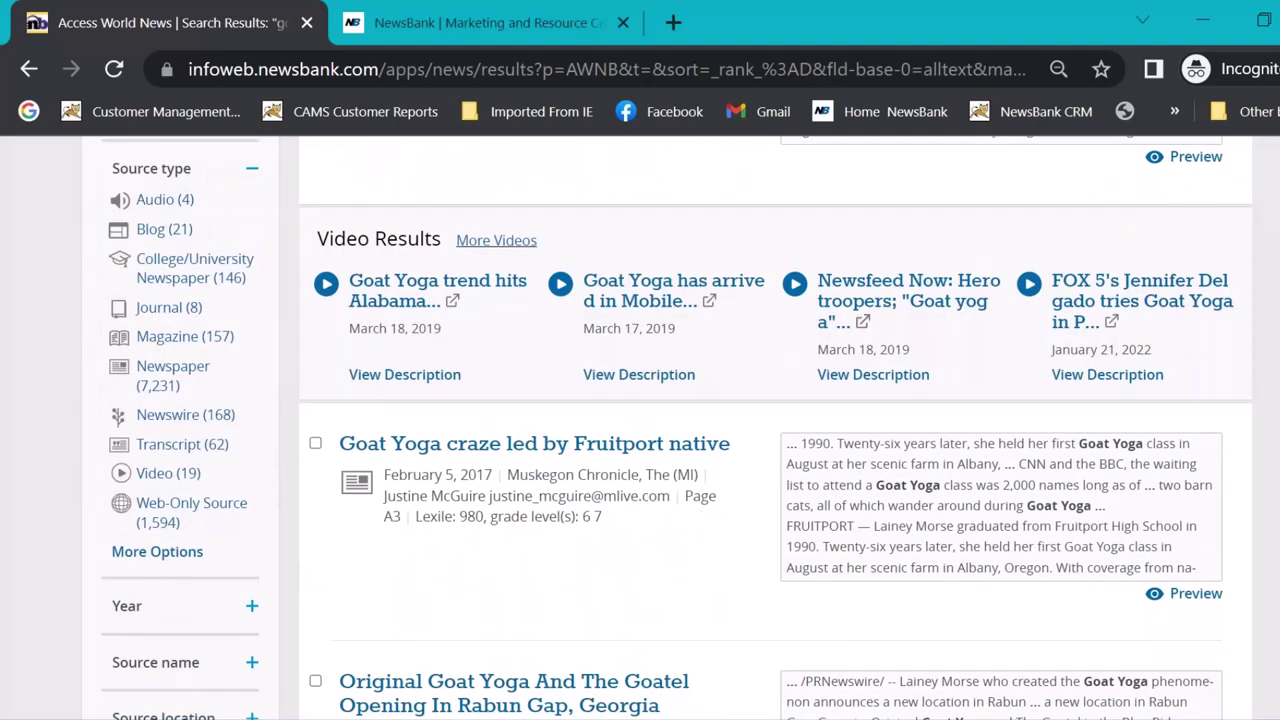
pyautogui.scroll(5, 1273, 515)
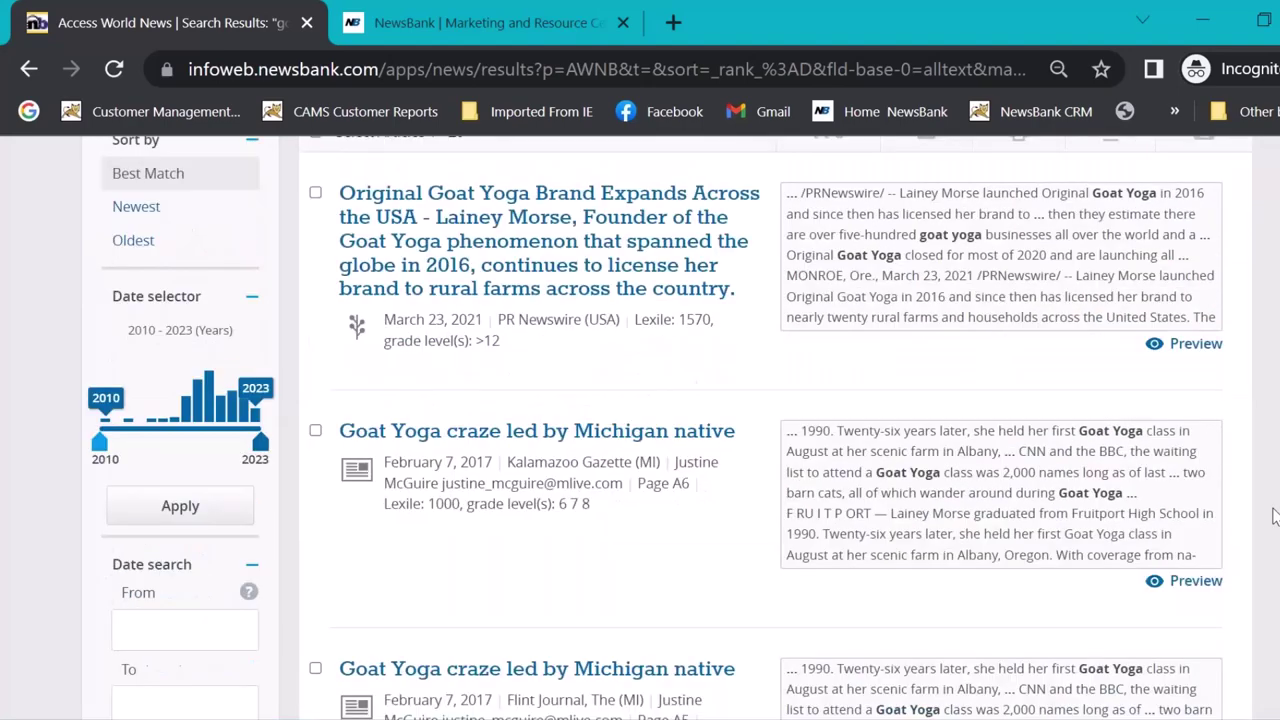
pyautogui.scroll(-5, 988, 496)
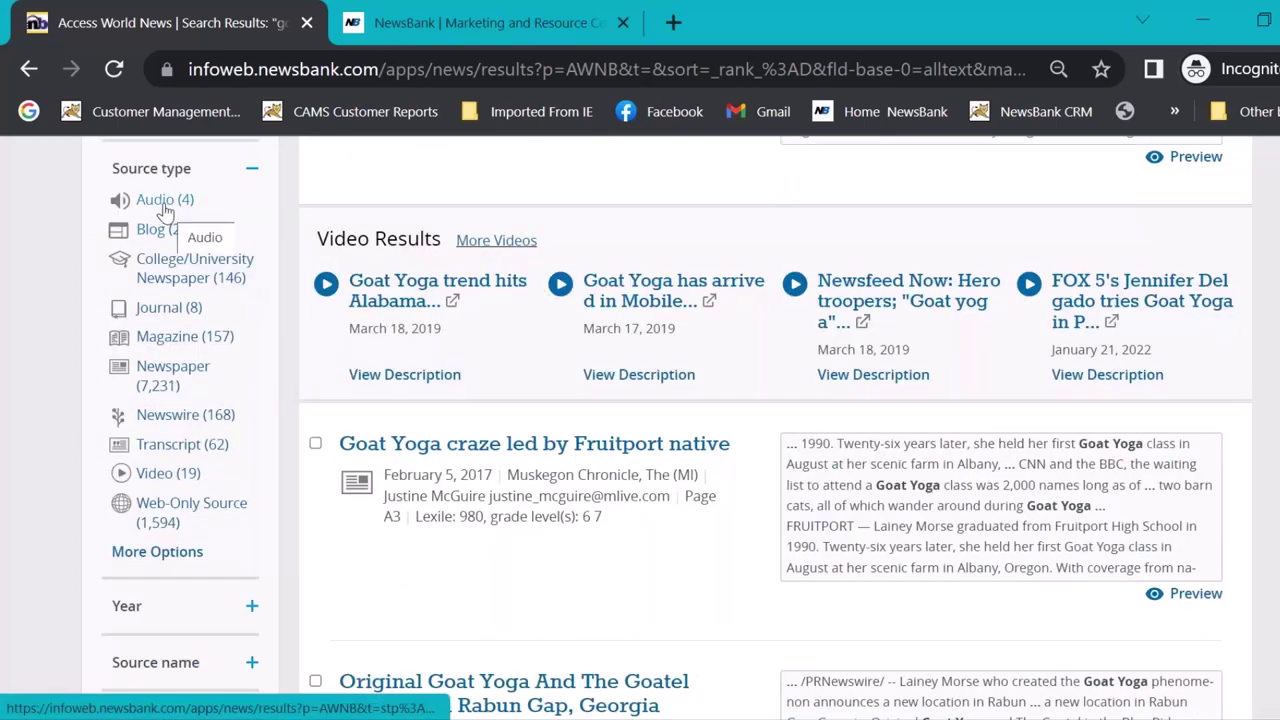
# - Limit the goat yoga results to Newspaper (7,231) and expand the Year breakdown
pyautogui.click(177, 380)
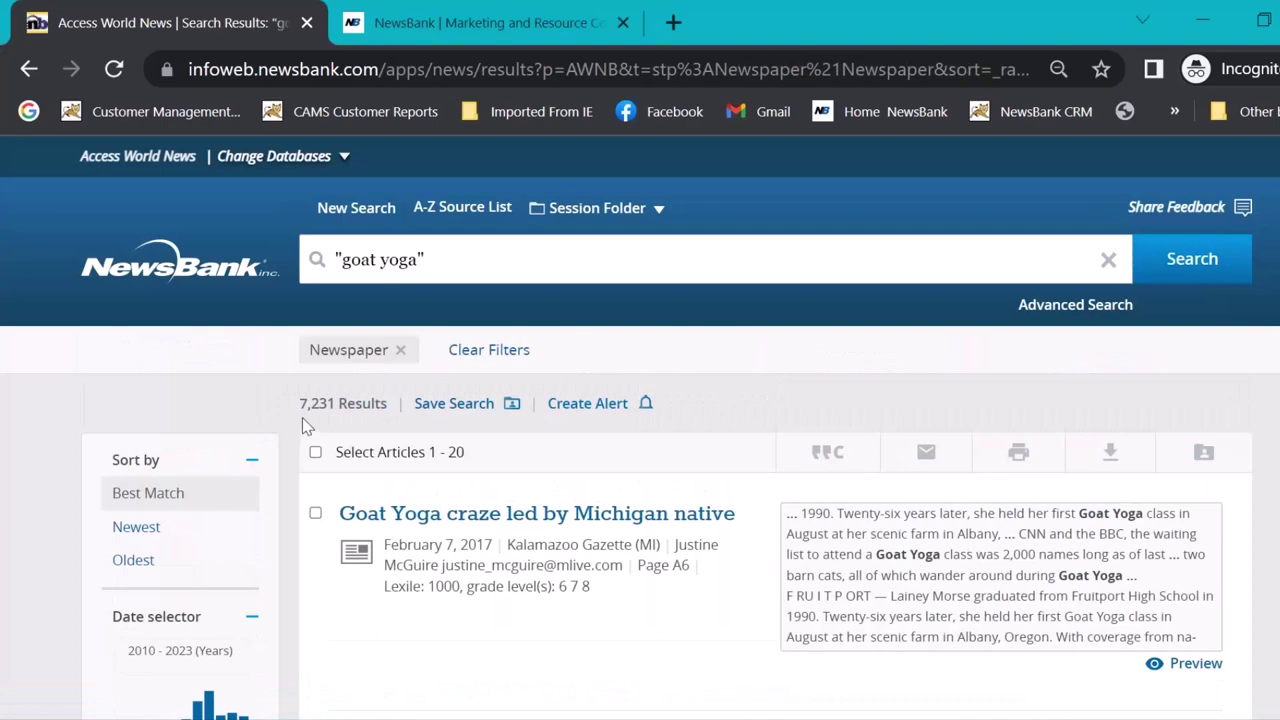
pyautogui.scroll(-5, 640, 430)
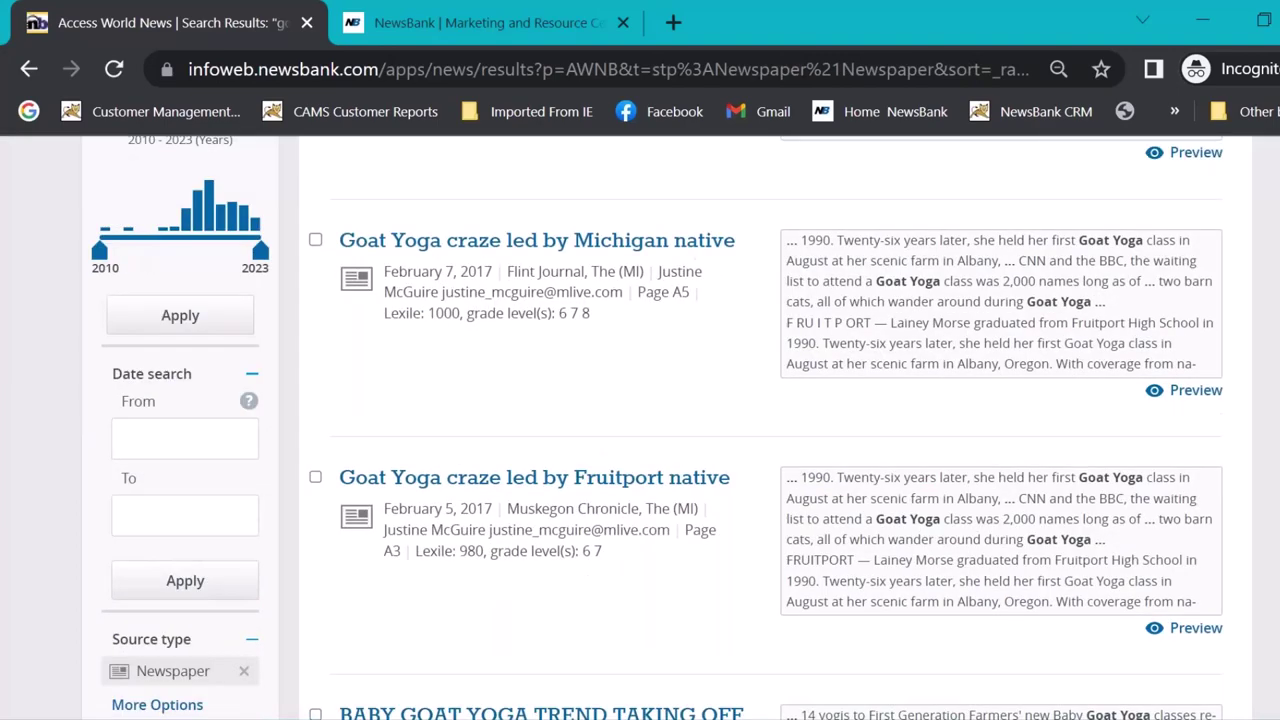
pyautogui.scroll(-4, 828, 484)
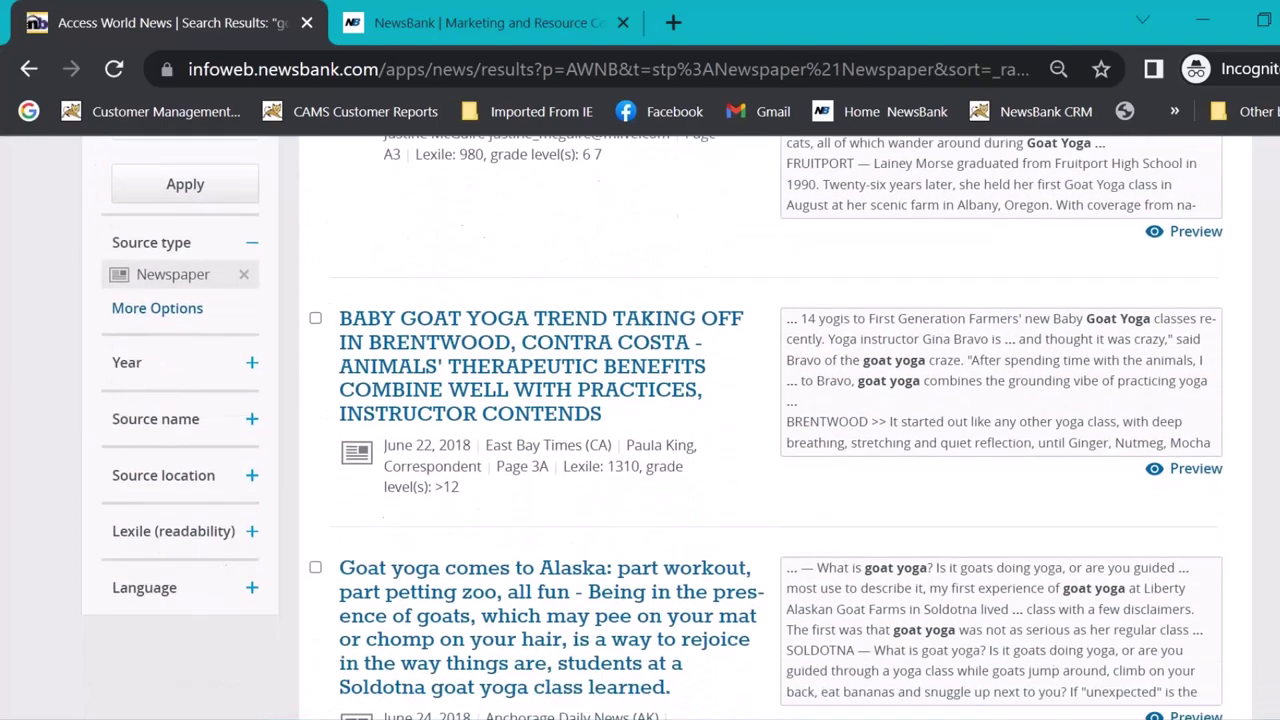
pyautogui.click(252, 343)
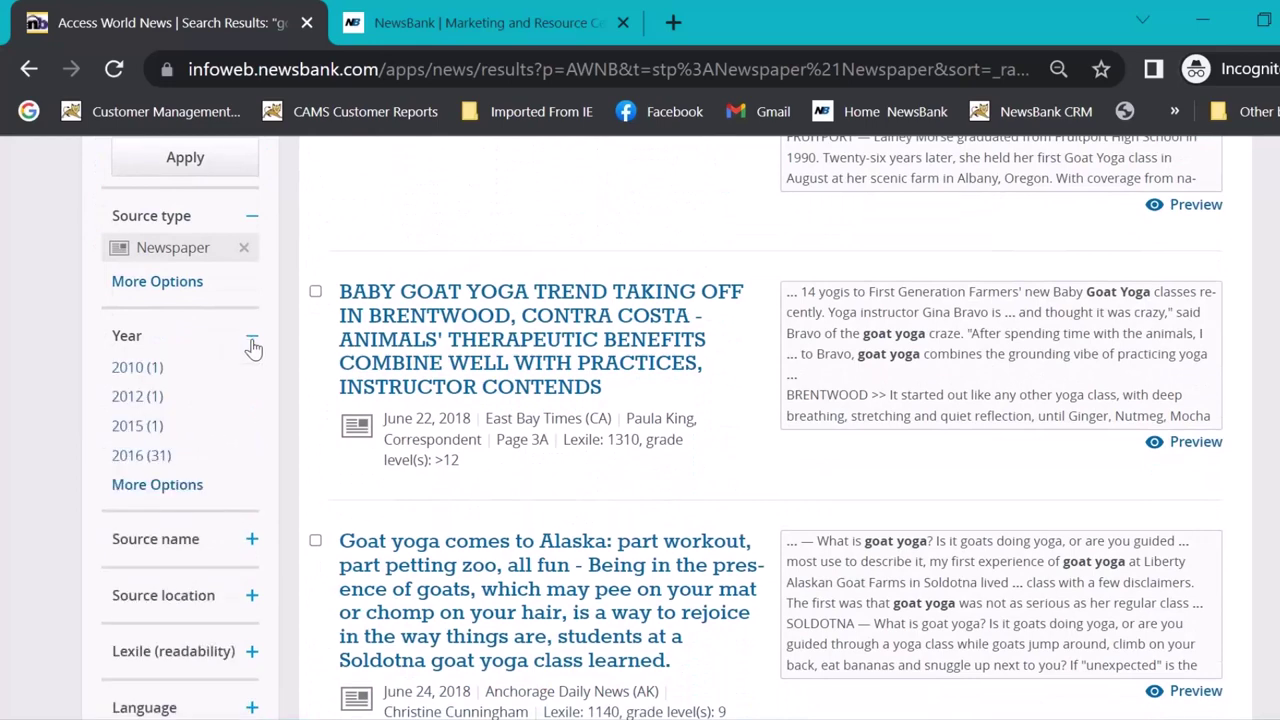
pyautogui.click(195, 489)
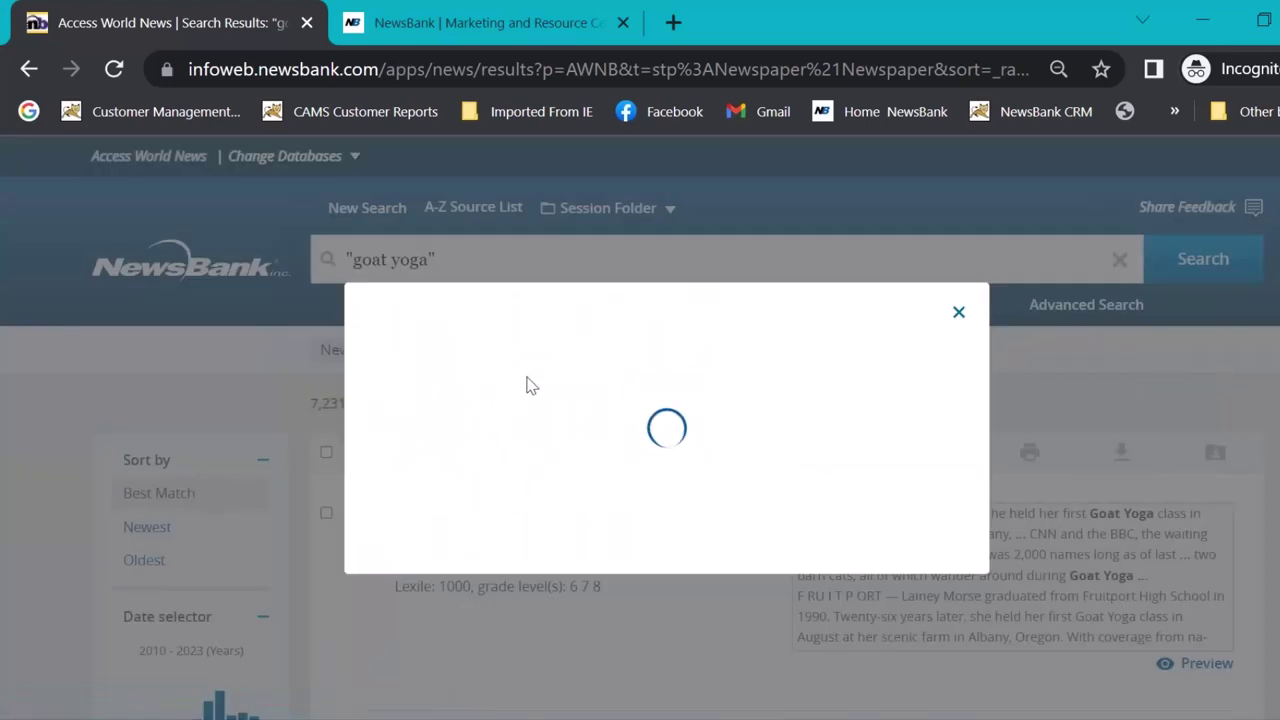
pyautogui.moveTo(966, 352); pyautogui.dragTo(933, 440)
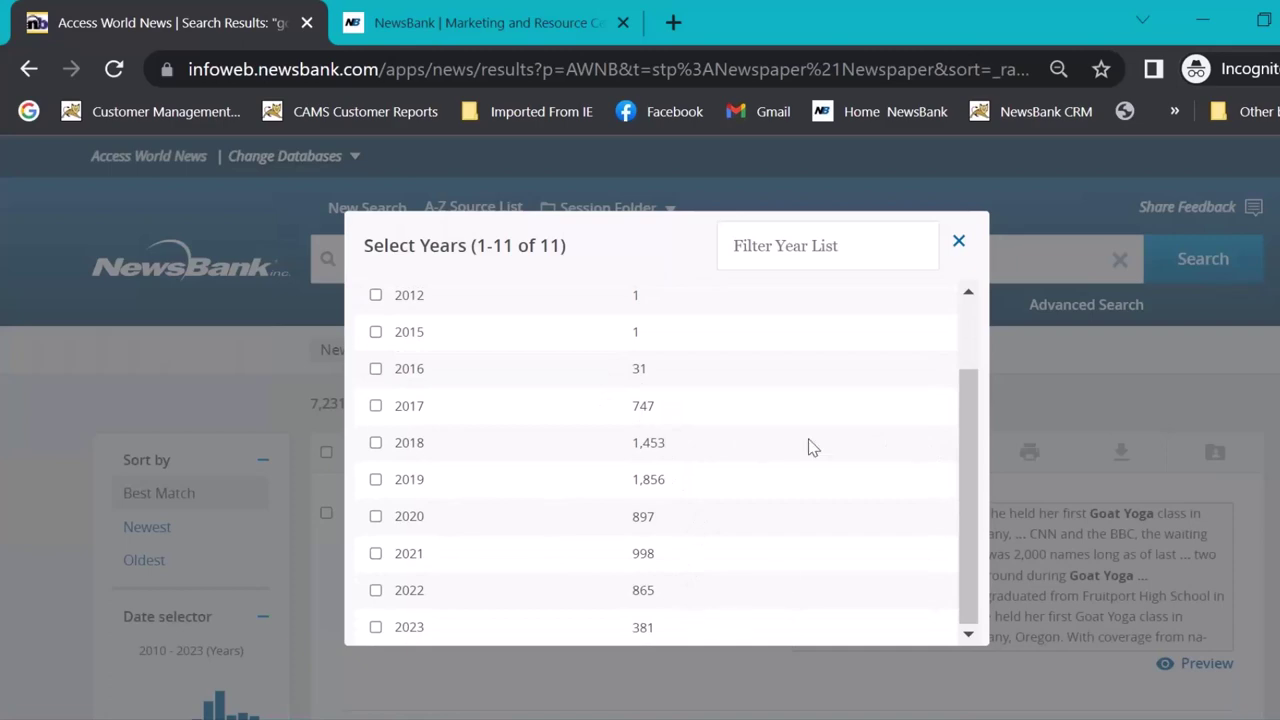
pyautogui.click(960, 243)
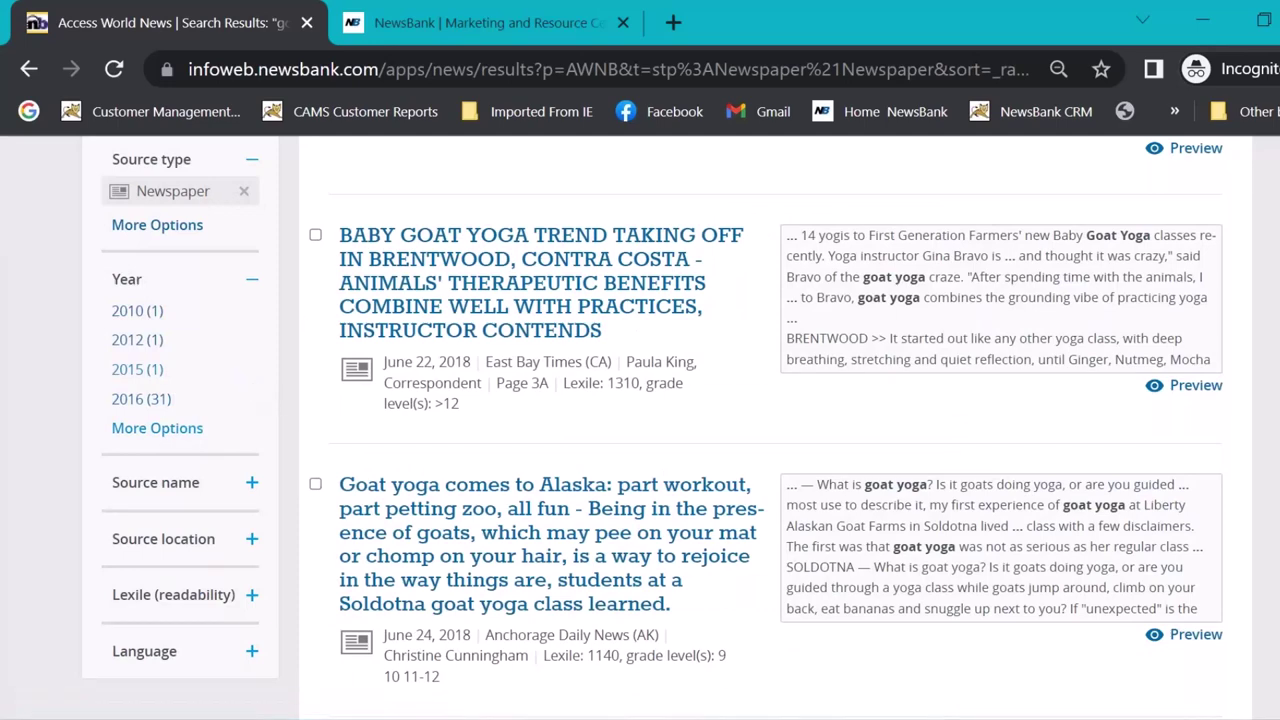
# - Expand Source location and limit the newspaper results to North America
pyautogui.scroll(-2, 230, 337)
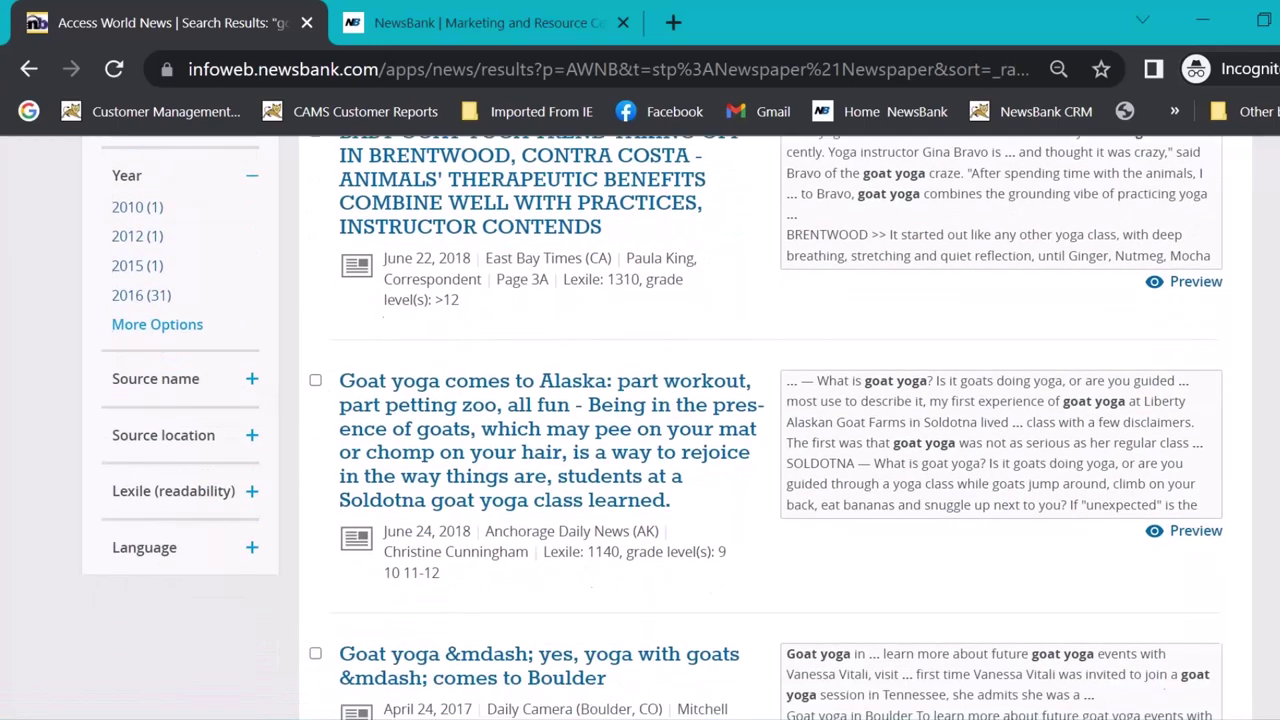
pyautogui.click(250, 330)
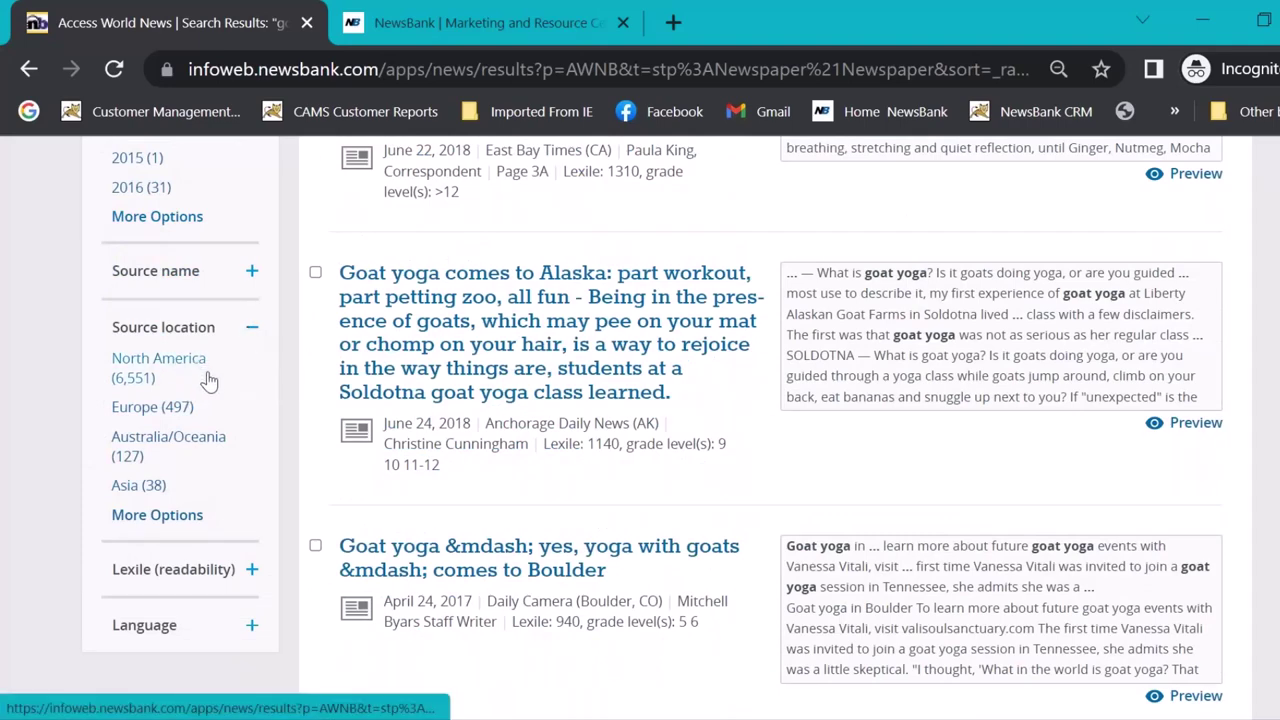
pyautogui.click(152, 375)
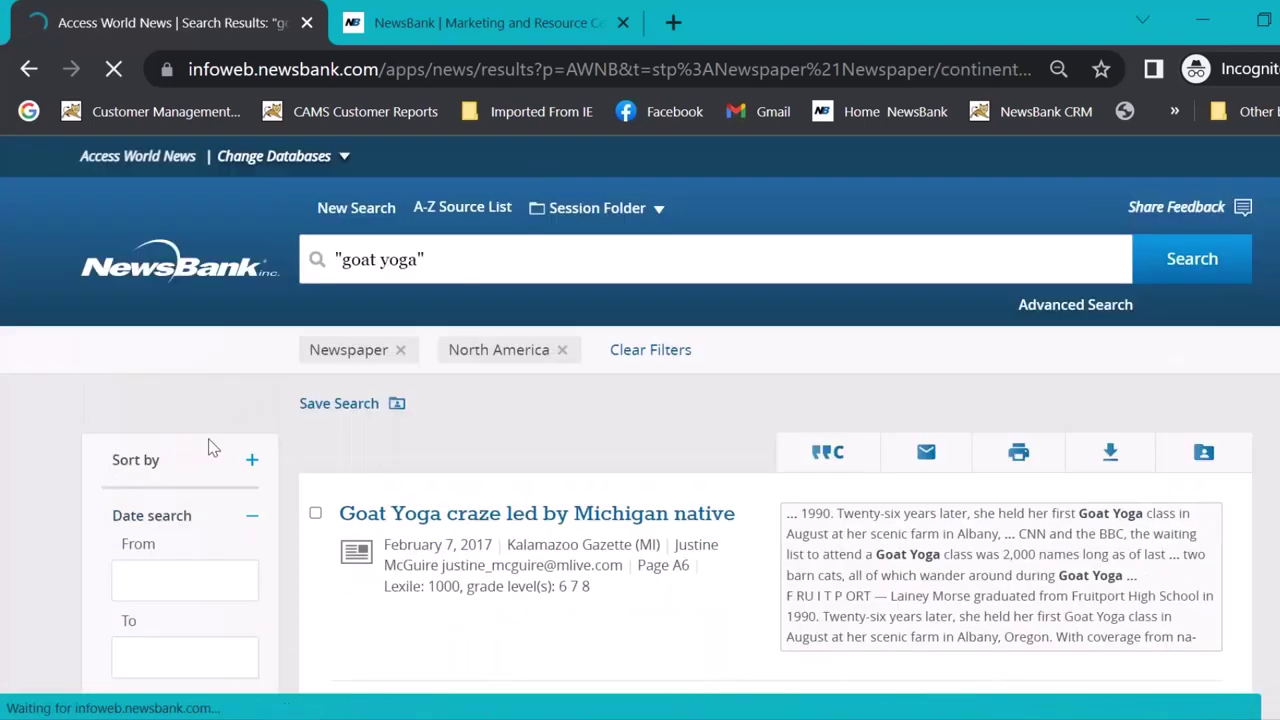
# - Narrow further to USA sources and review the by-state breakdown, led by Connecticut (696)
pyautogui.scroll(-5, 640, 420)
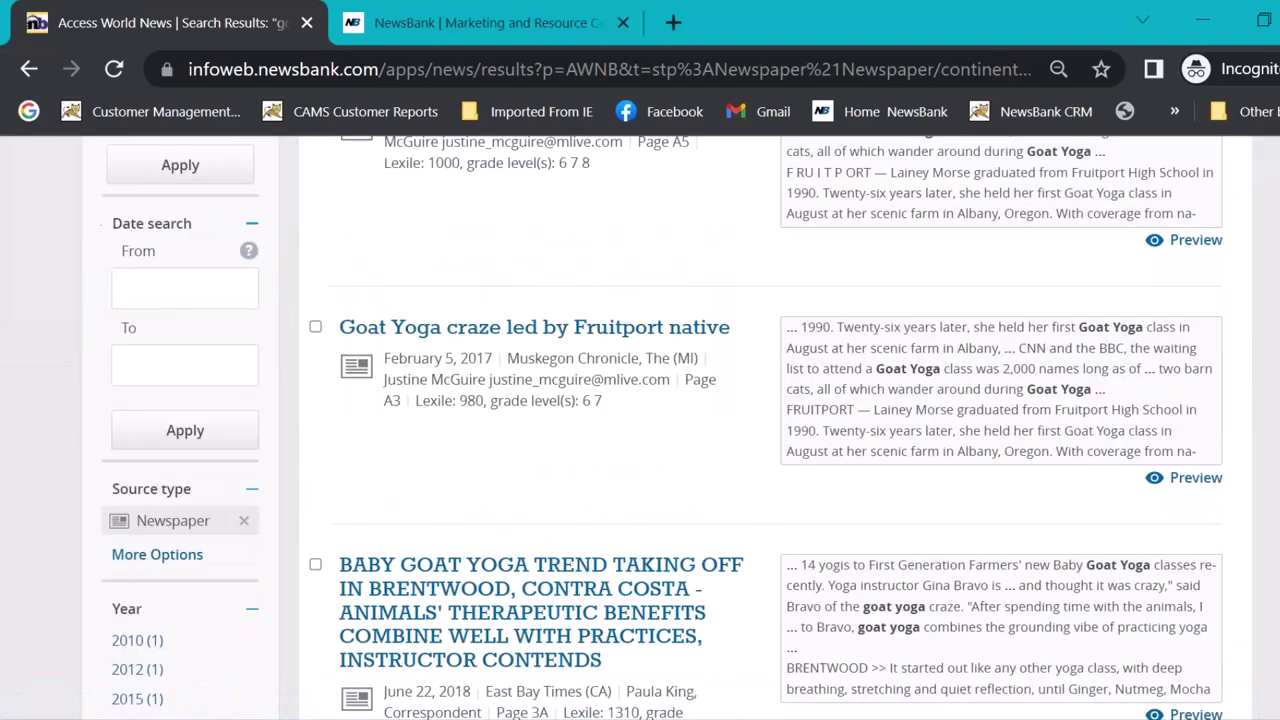
pyautogui.scroll(-5, 640, 420)
pyautogui.scroll(5, 640, 420)
pyautogui.scroll(-5, 640, 420)
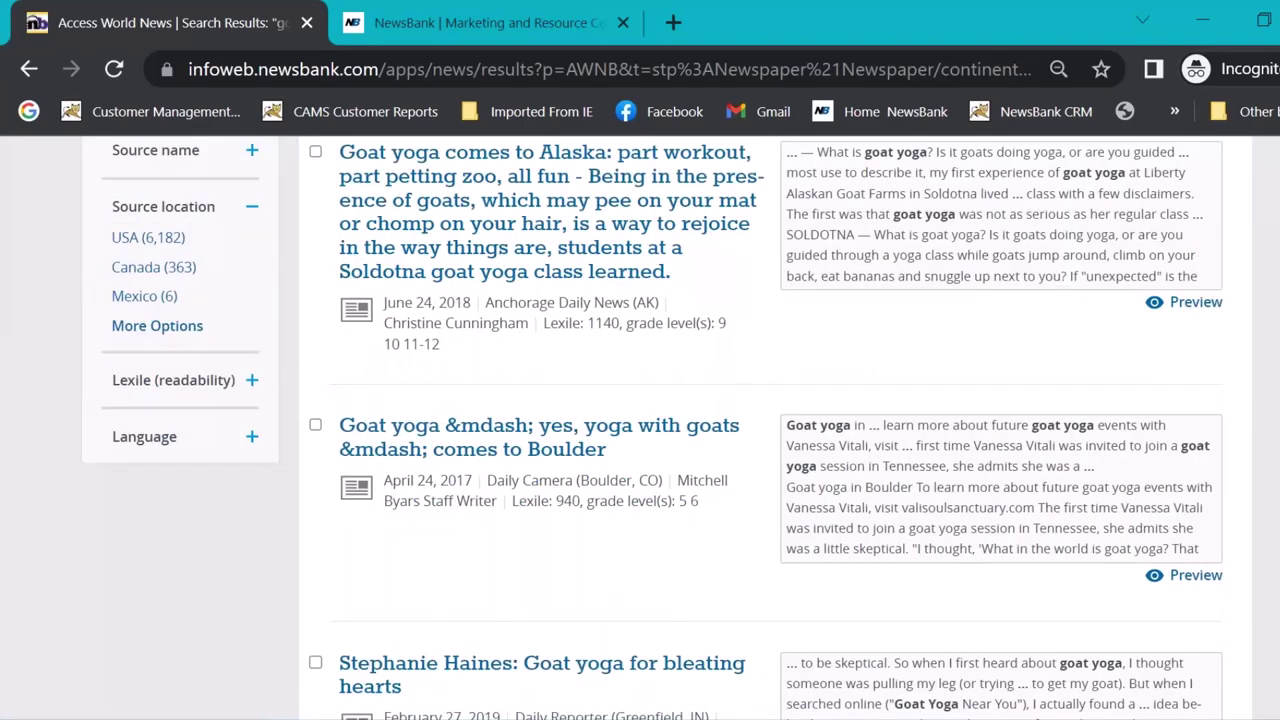
pyautogui.scroll(5, 282, 508)
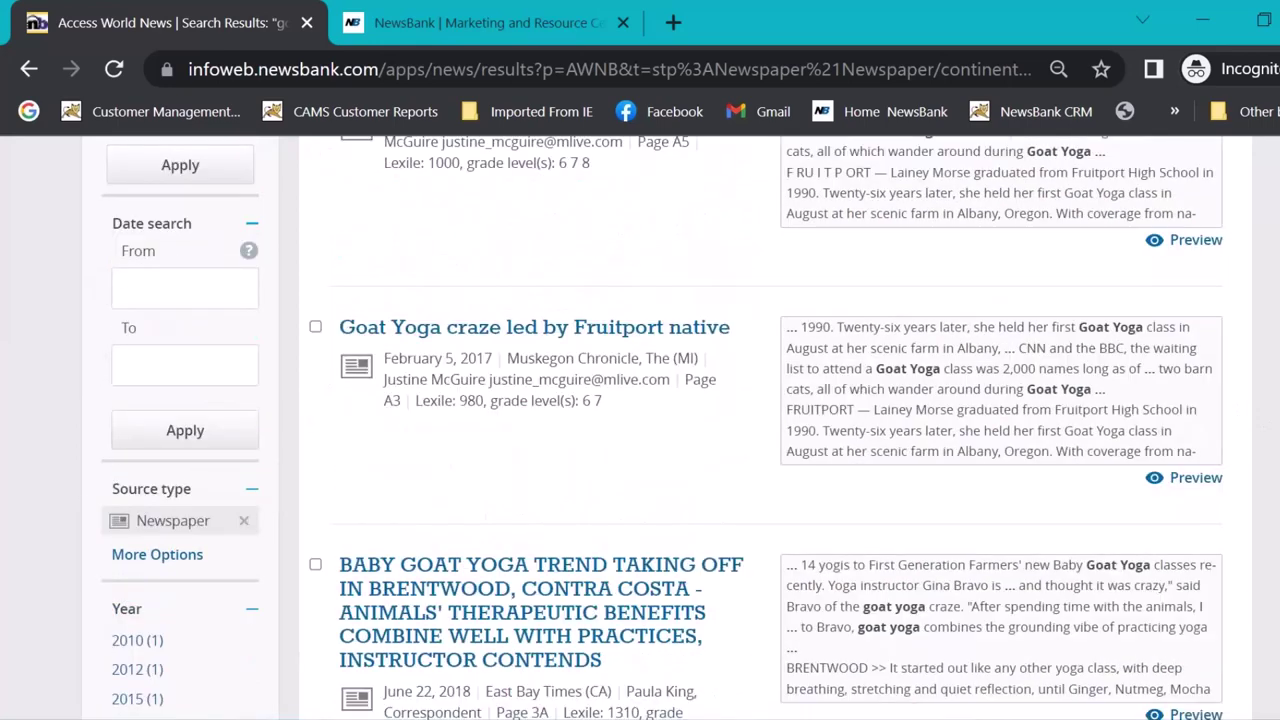
pyautogui.scroll(-2, 640, 420)
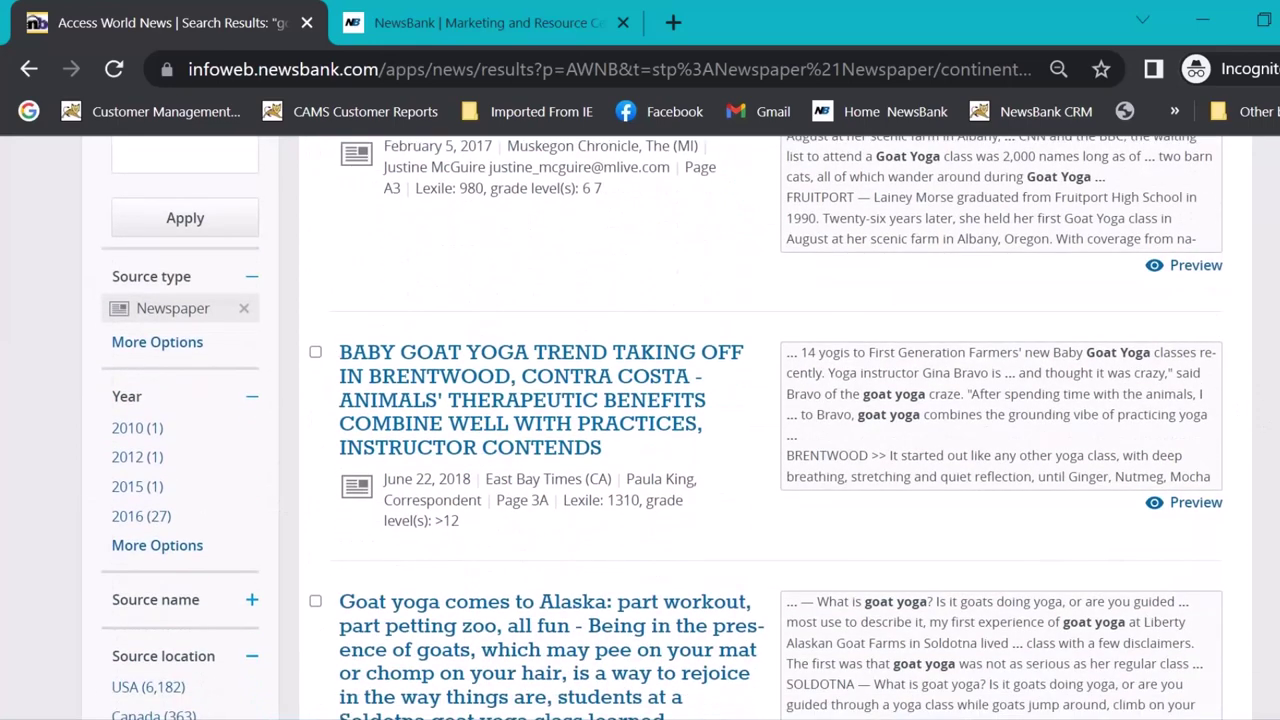
pyautogui.scroll(-2, 640, 420)
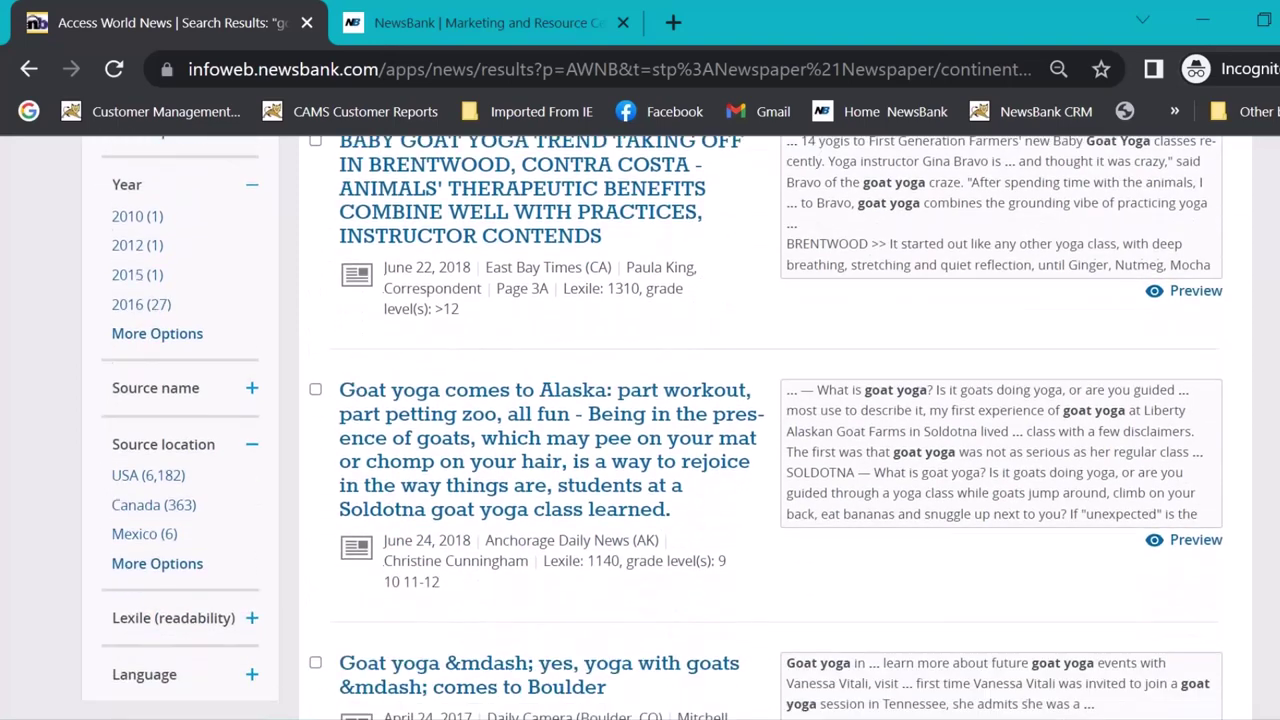
pyautogui.click(135, 480)
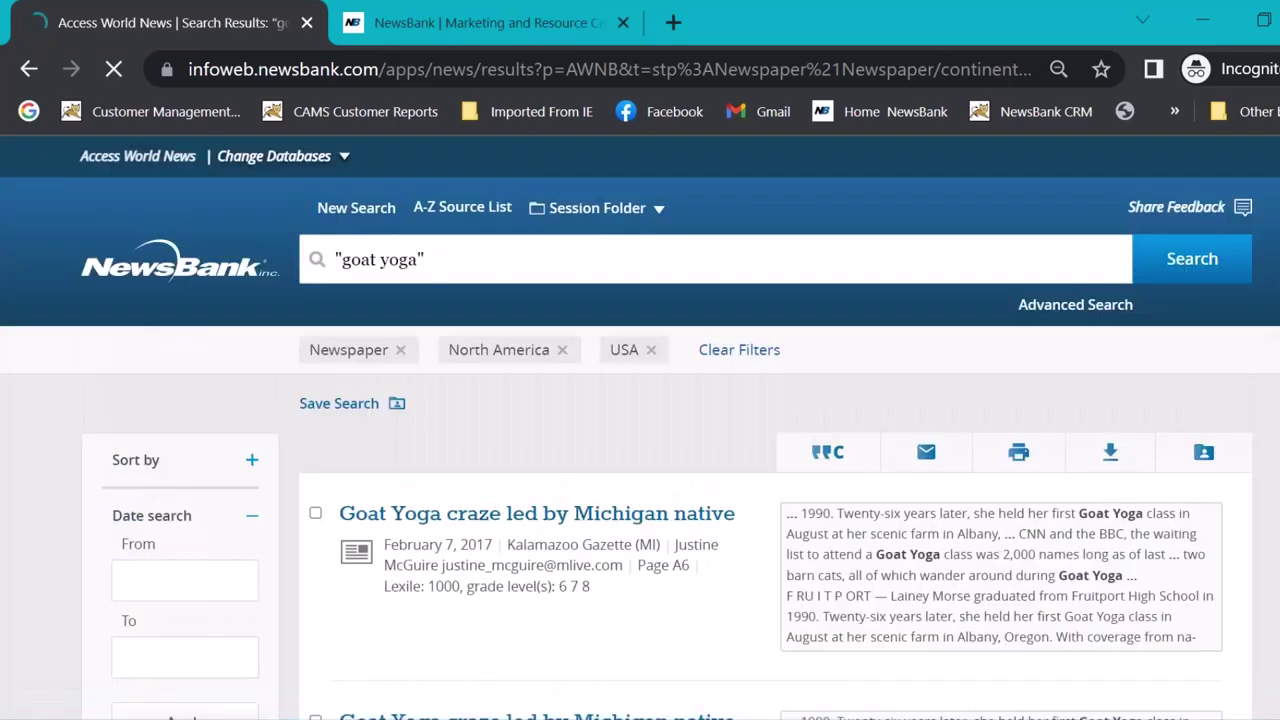
pyautogui.scroll(-2, 640, 428)
pyautogui.scroll(-8, 640, 428)
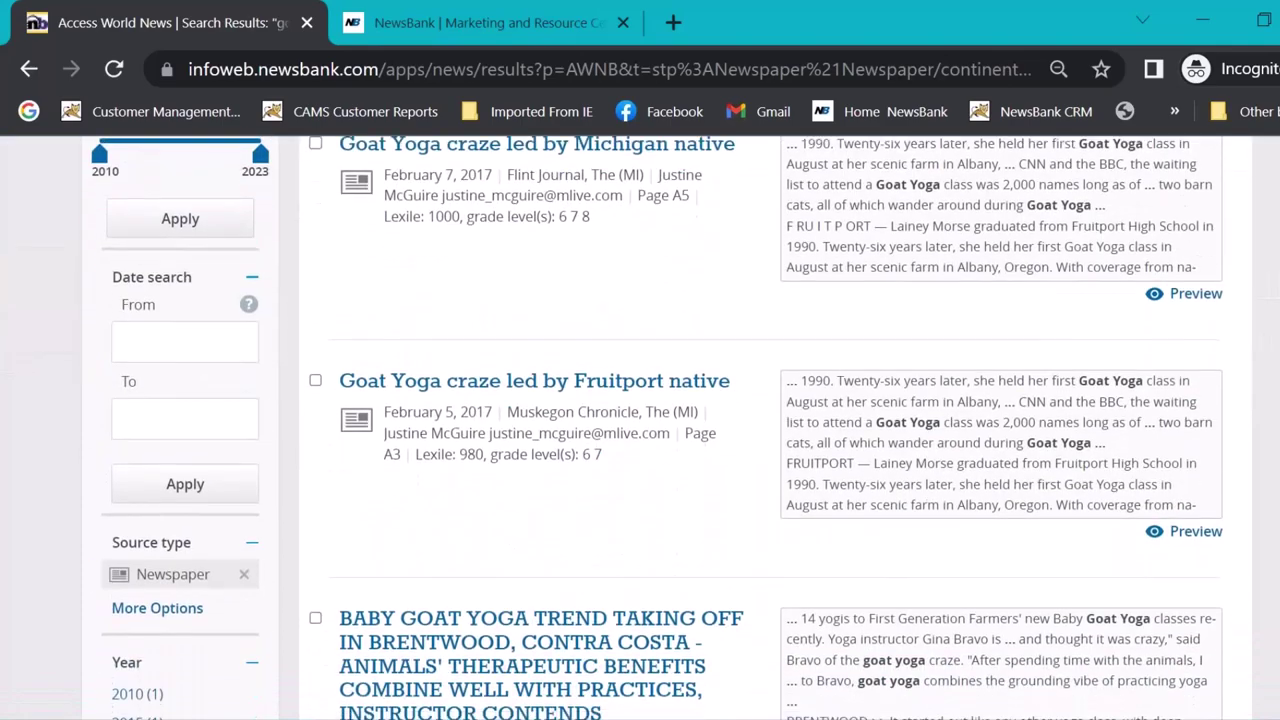
pyautogui.scroll(-4, 640, 428)
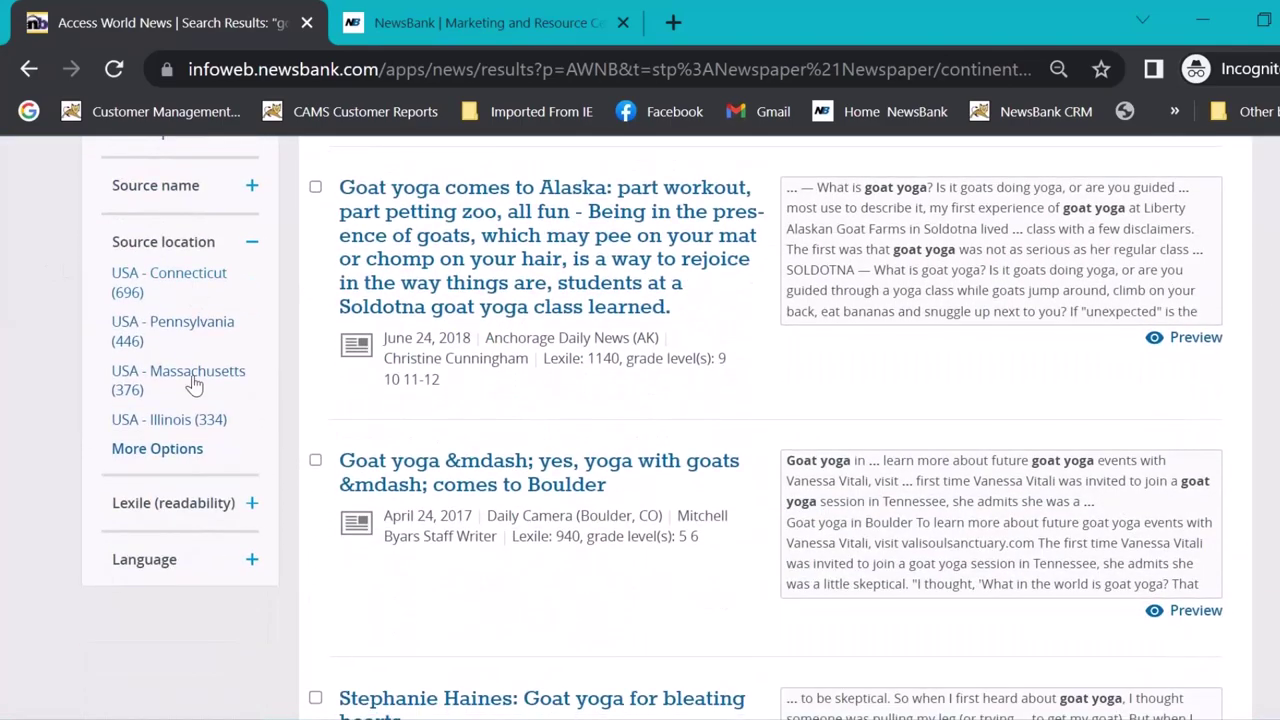
# - Pick USA - Georgia from the full source location list and apply the filter
pyautogui.click(150, 452)
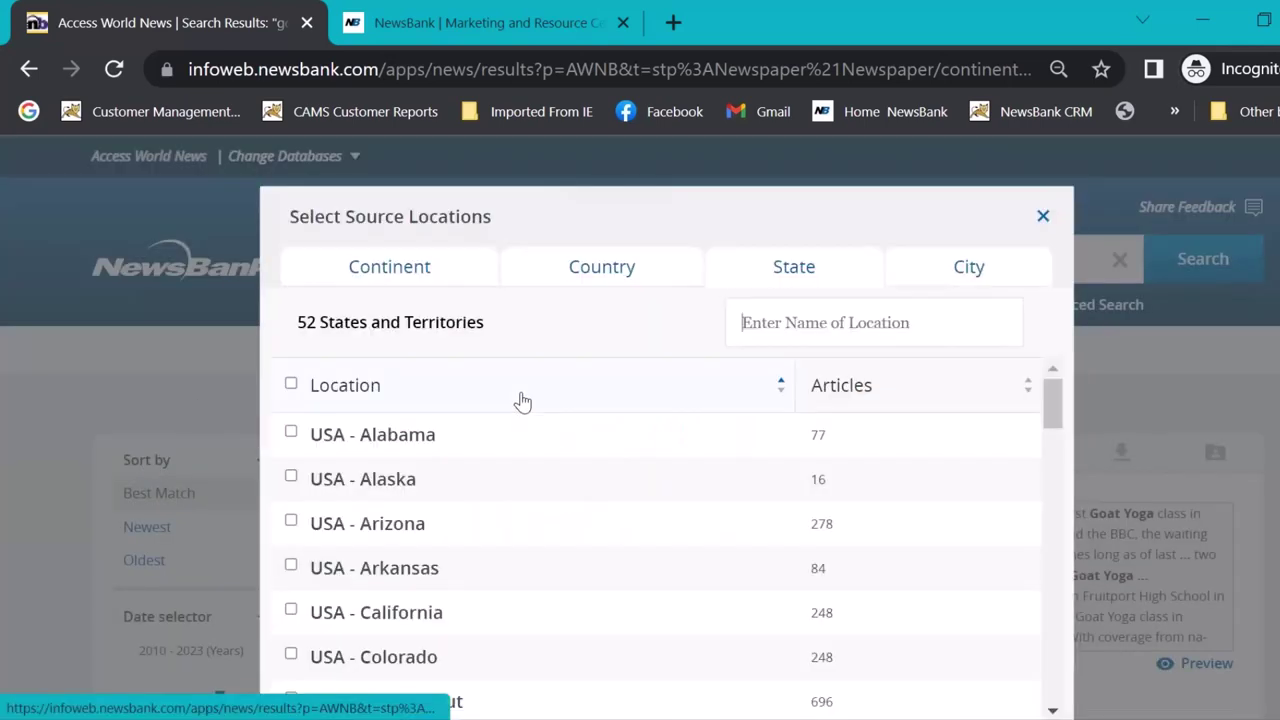
pyautogui.moveTo(1053, 410); pyautogui.dragTo(1072, 484)
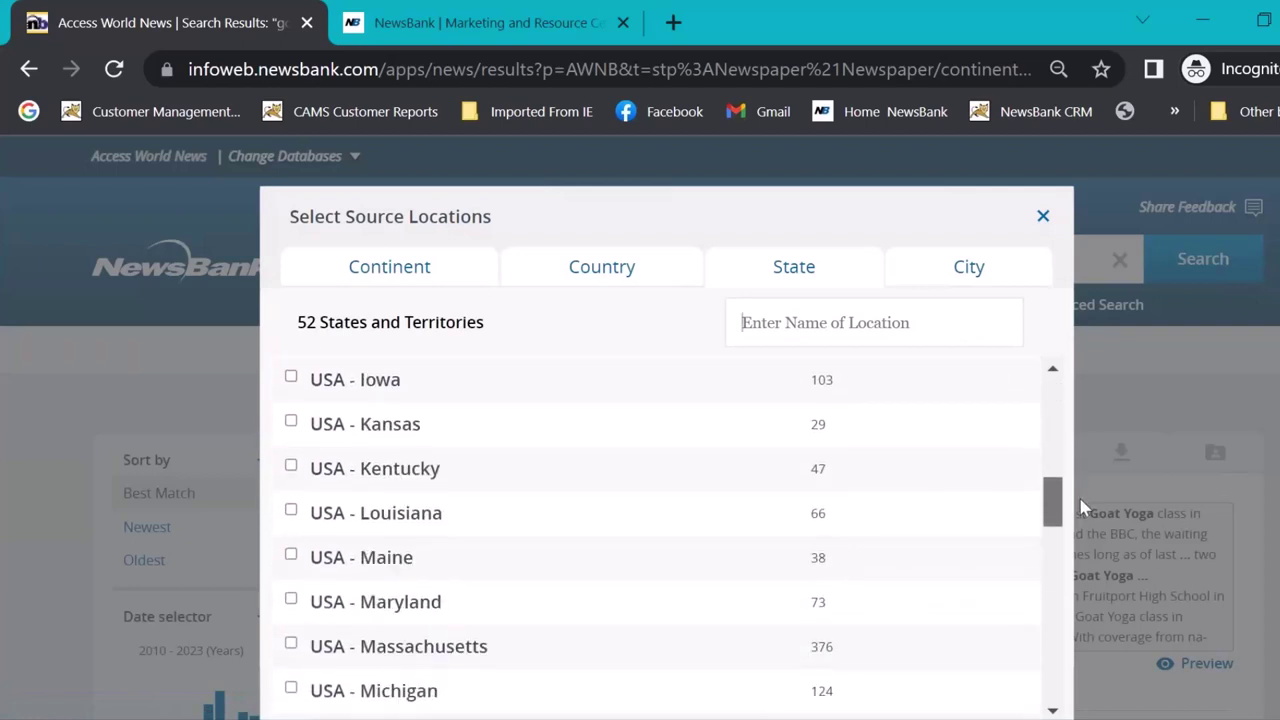
pyautogui.moveTo(1080, 508); pyautogui.dragTo(1096, 446)
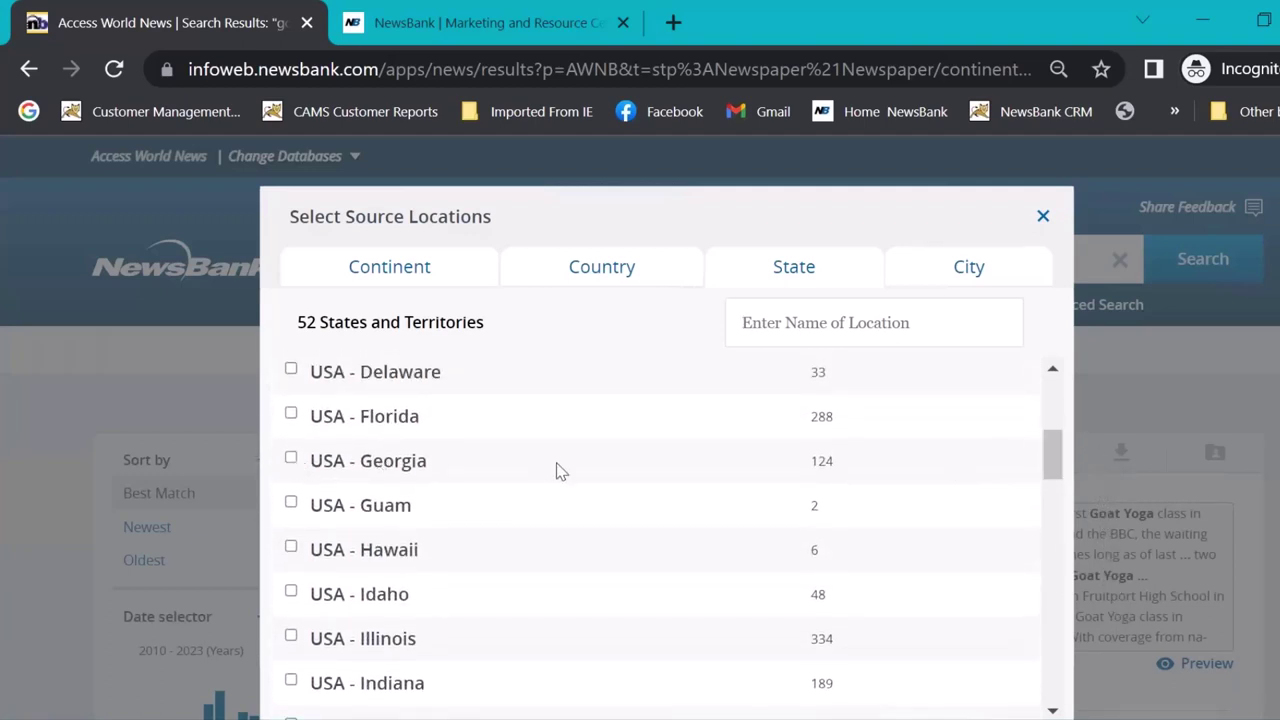
pyautogui.click(291, 458)
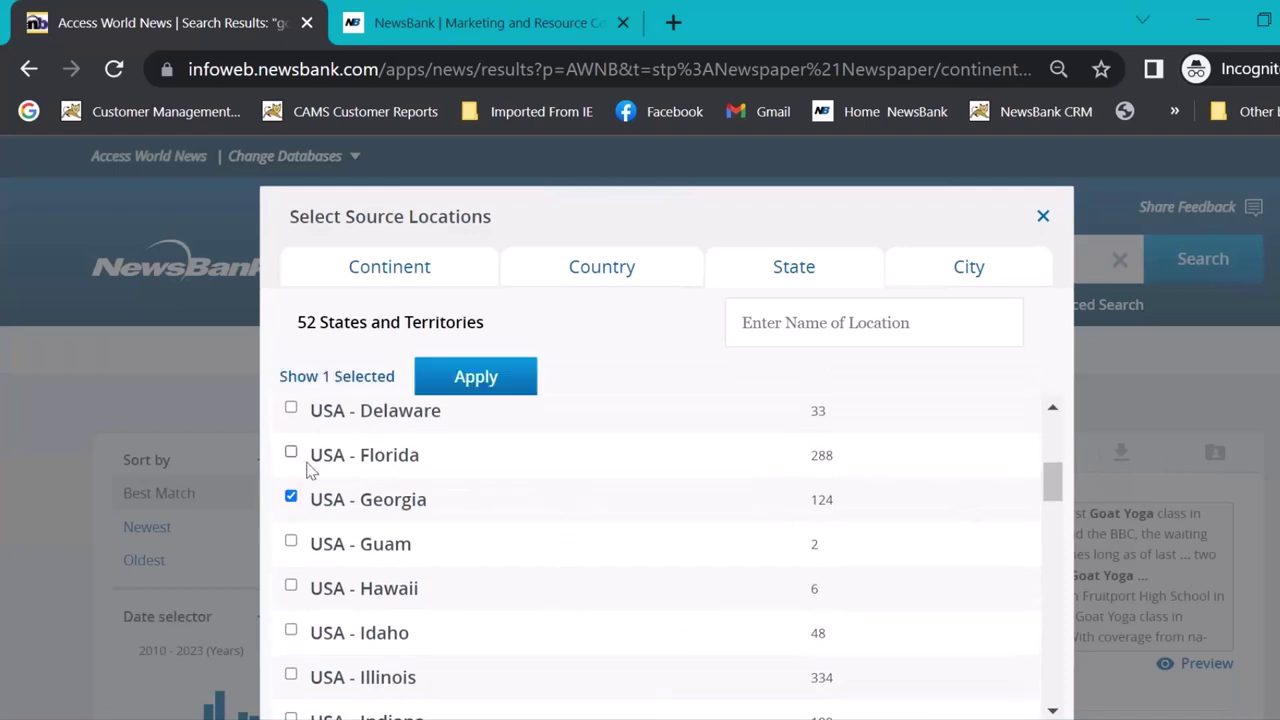
pyautogui.click(481, 374)
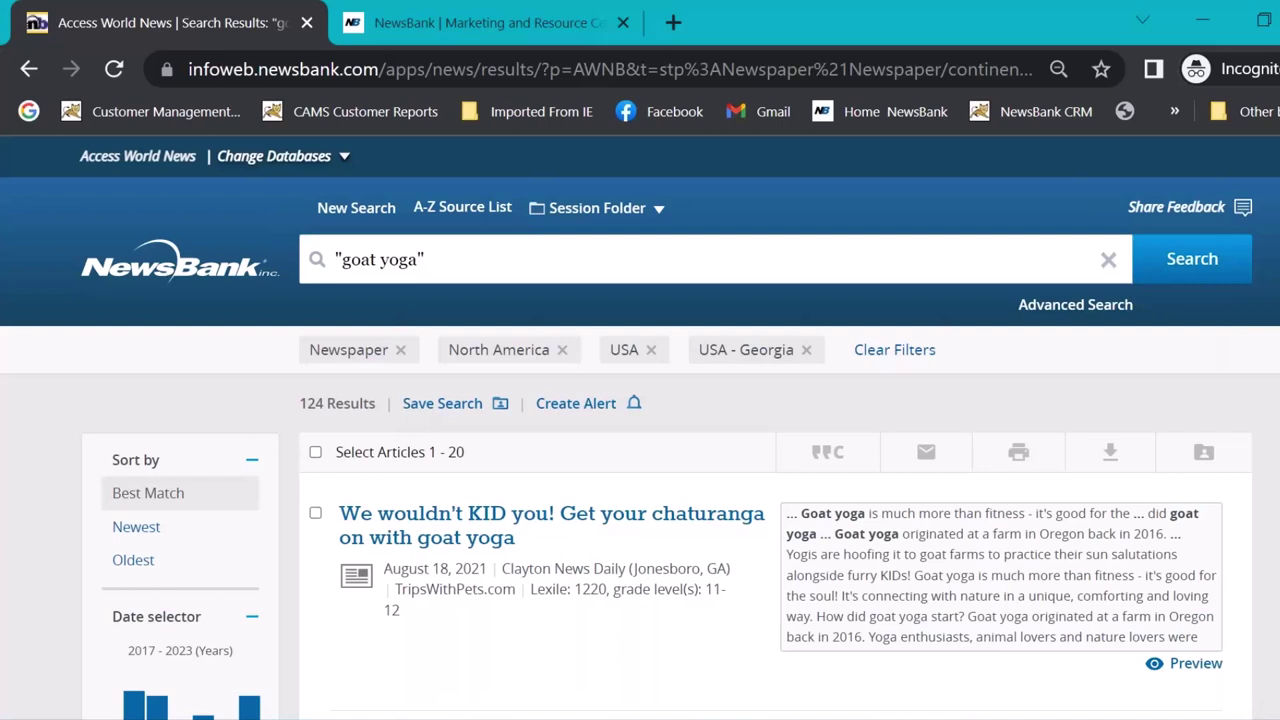
# - Review the 124 Georgia newspaper results, led by a 2021 Clayton News Daily article
pyautogui.scroll(-2, 640, 430)
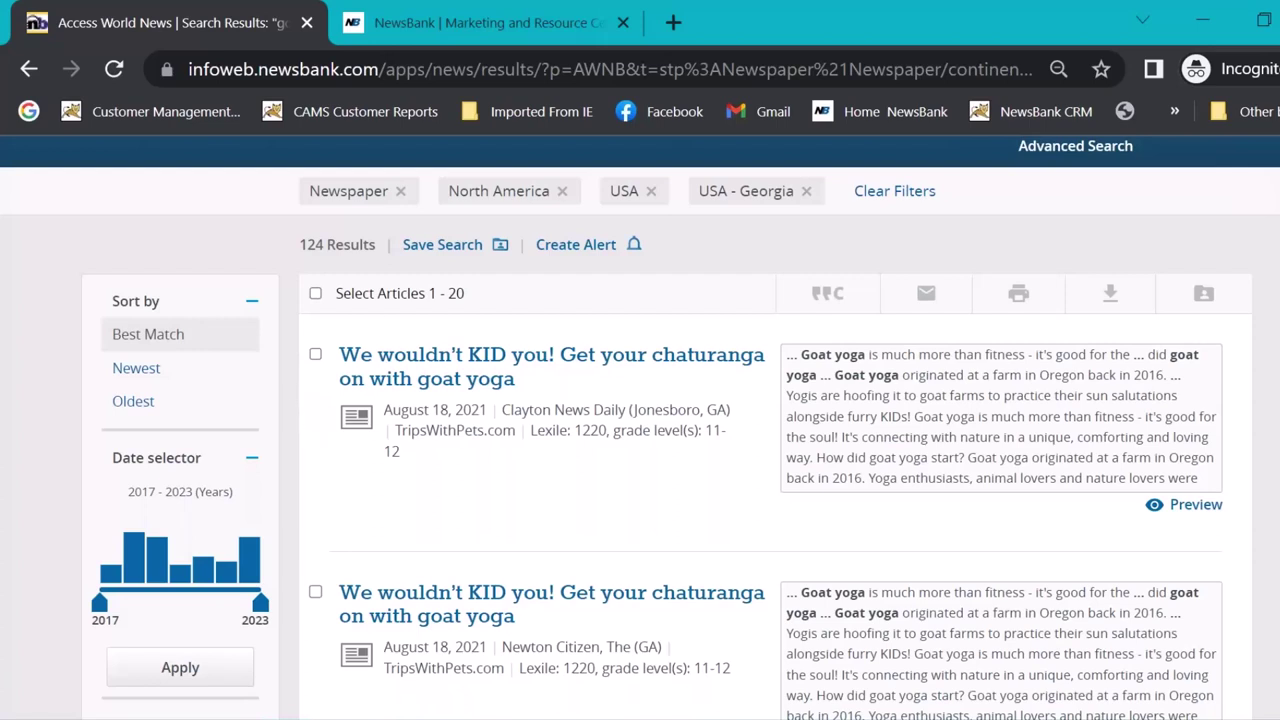
# - Select the first two Georgia goat yoga articles and open the Email Documents form for them
pyautogui.click(315, 356)
pyautogui.click(316, 593)
pyautogui.scroll(-1, 1071, 262)
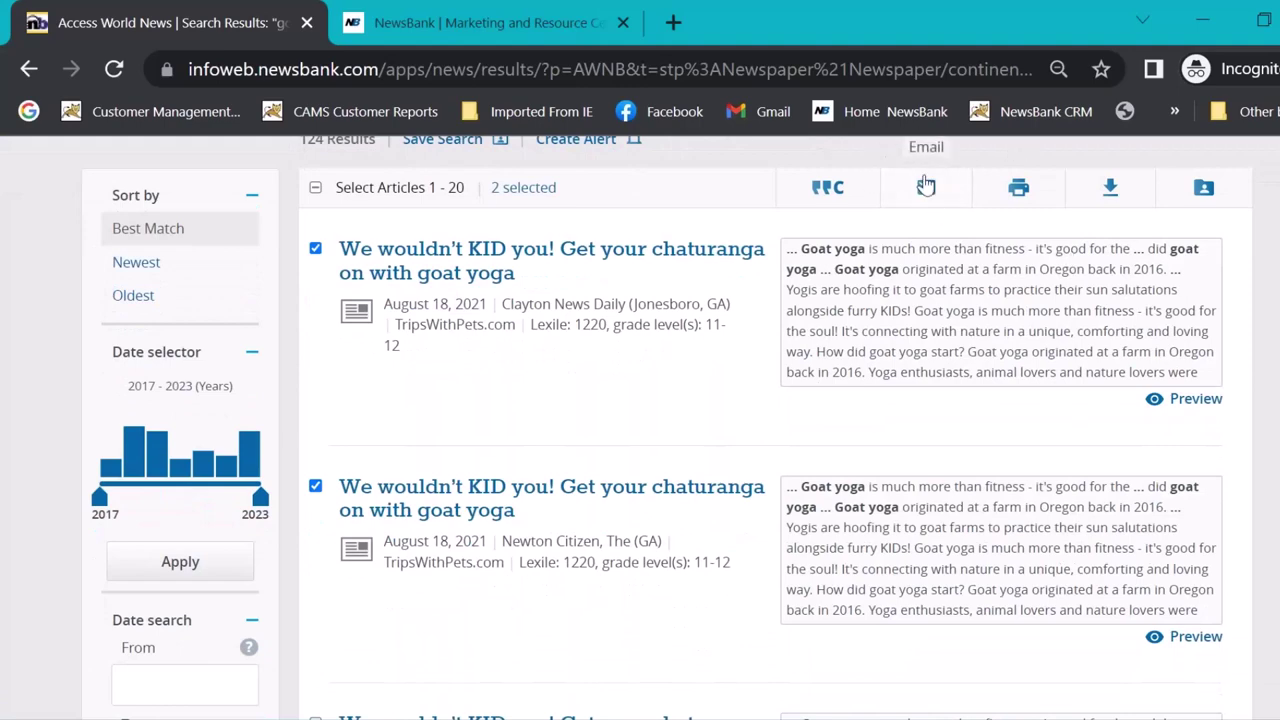
pyautogui.click(926, 192)
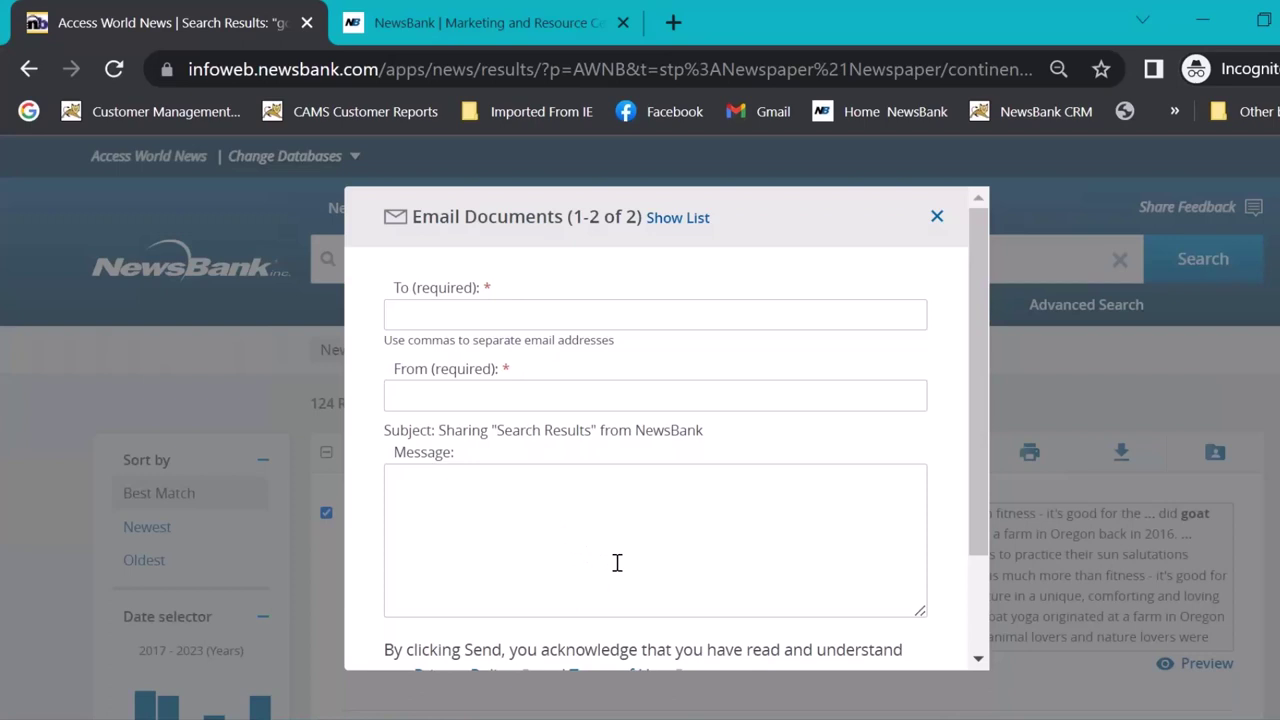
# - Close the Email Documents window and deselect the first result, leaving only the second goat yoga article selected
pyautogui.click(936, 218)
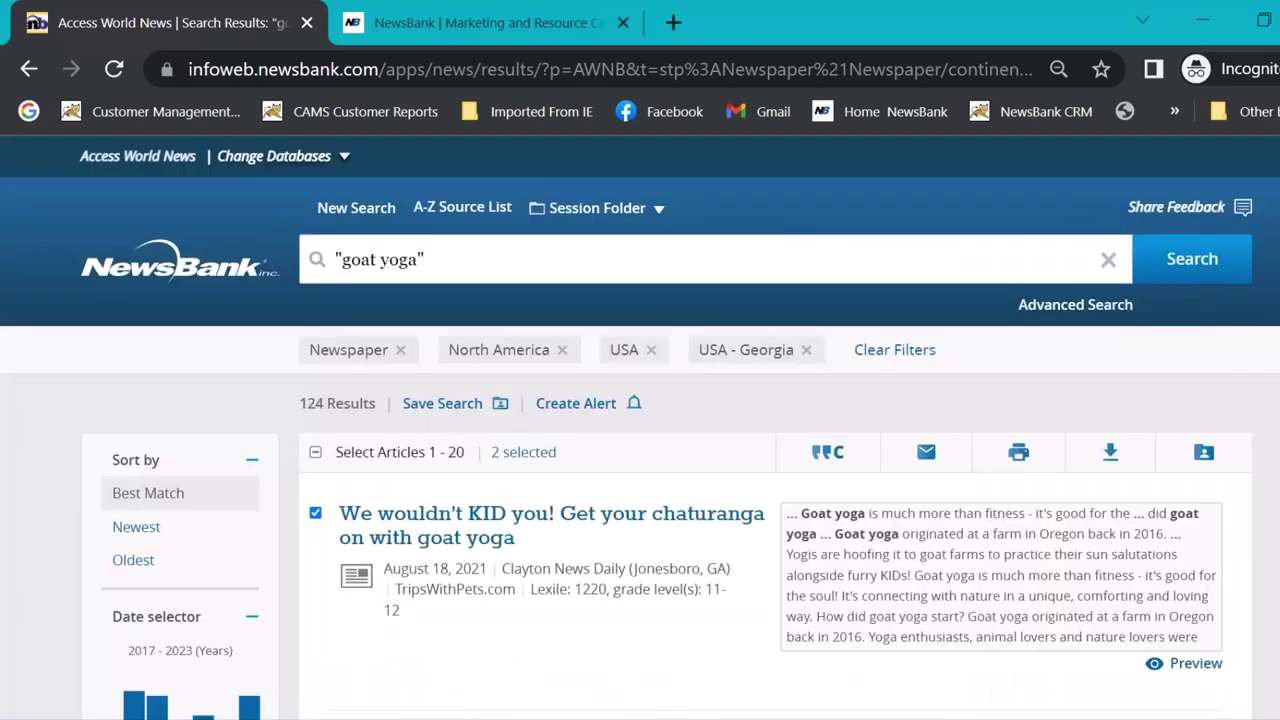
pyautogui.scroll(-2, 374, 366)
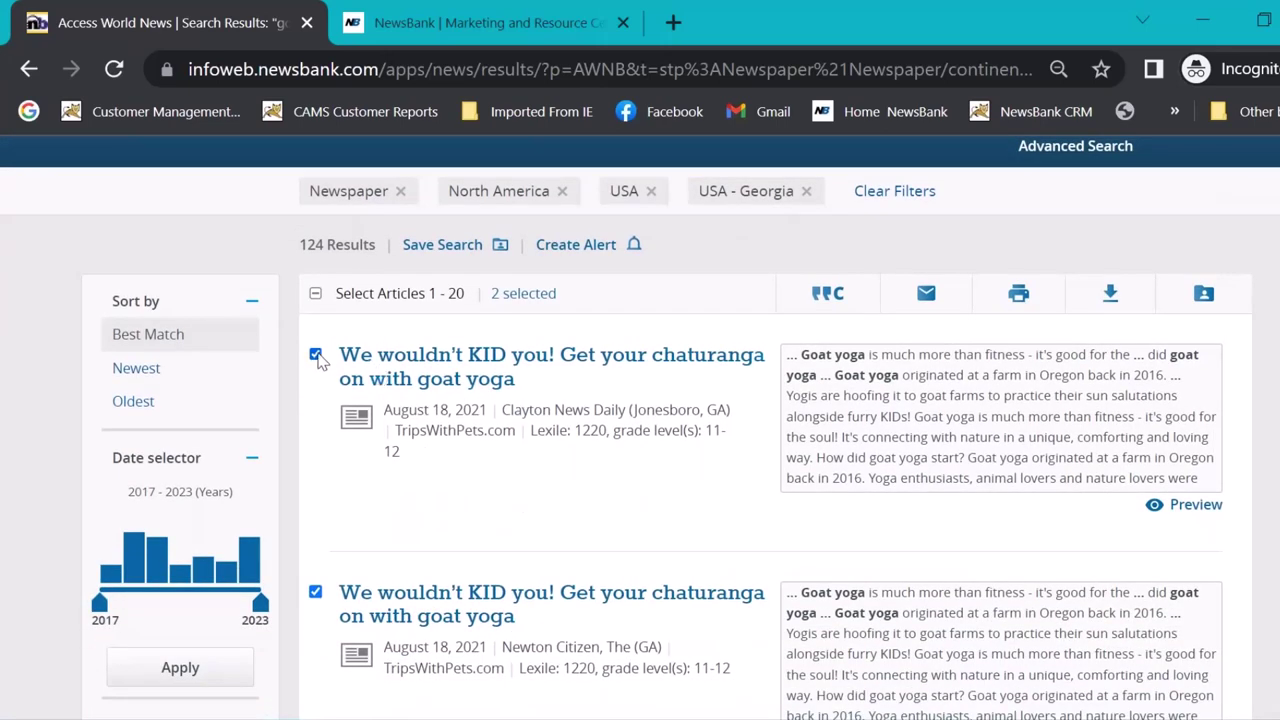
pyautogui.click(316, 356)
pyautogui.click(570, 255)
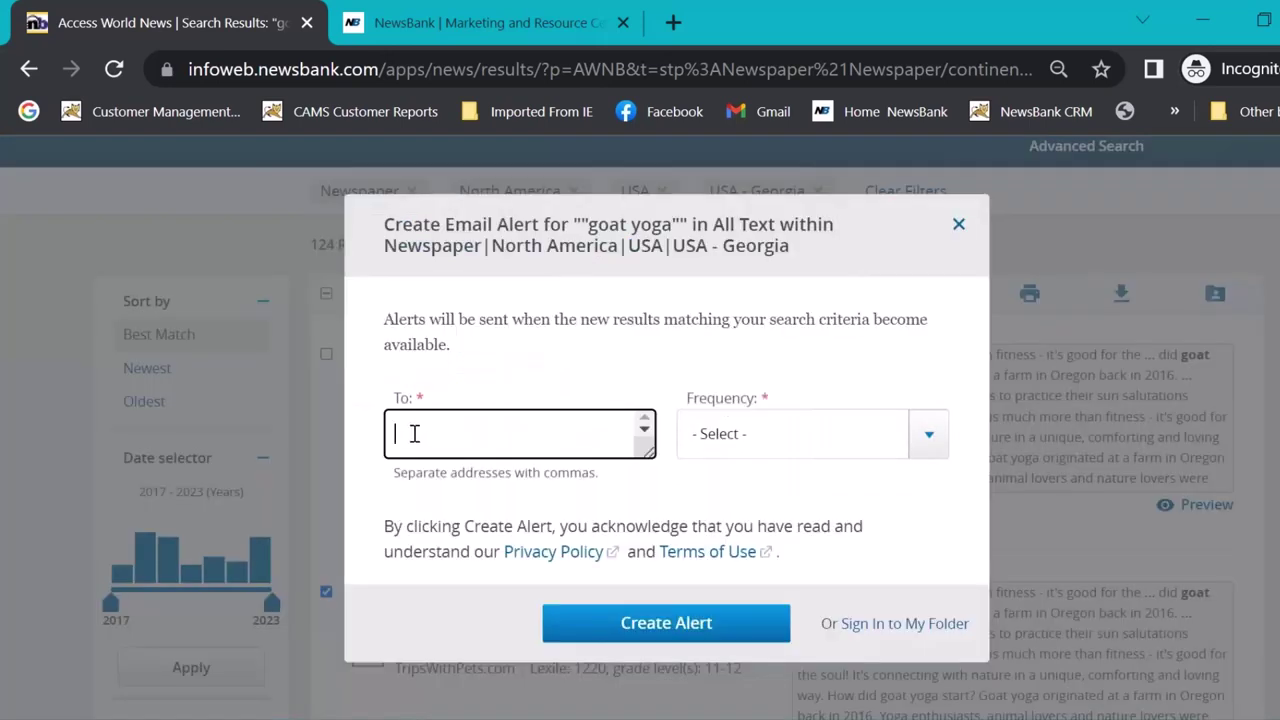
pyautogui.click(929, 436)
pyautogui.click(812, 551)
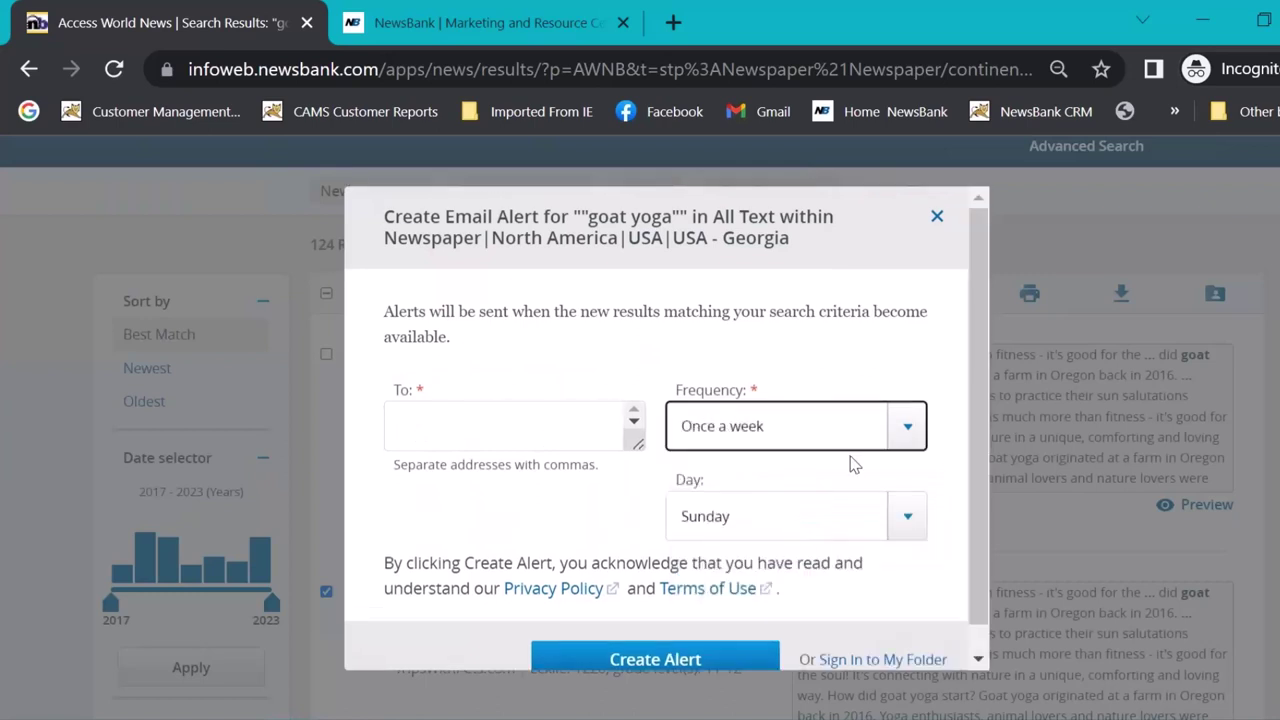
pyautogui.click(914, 518)
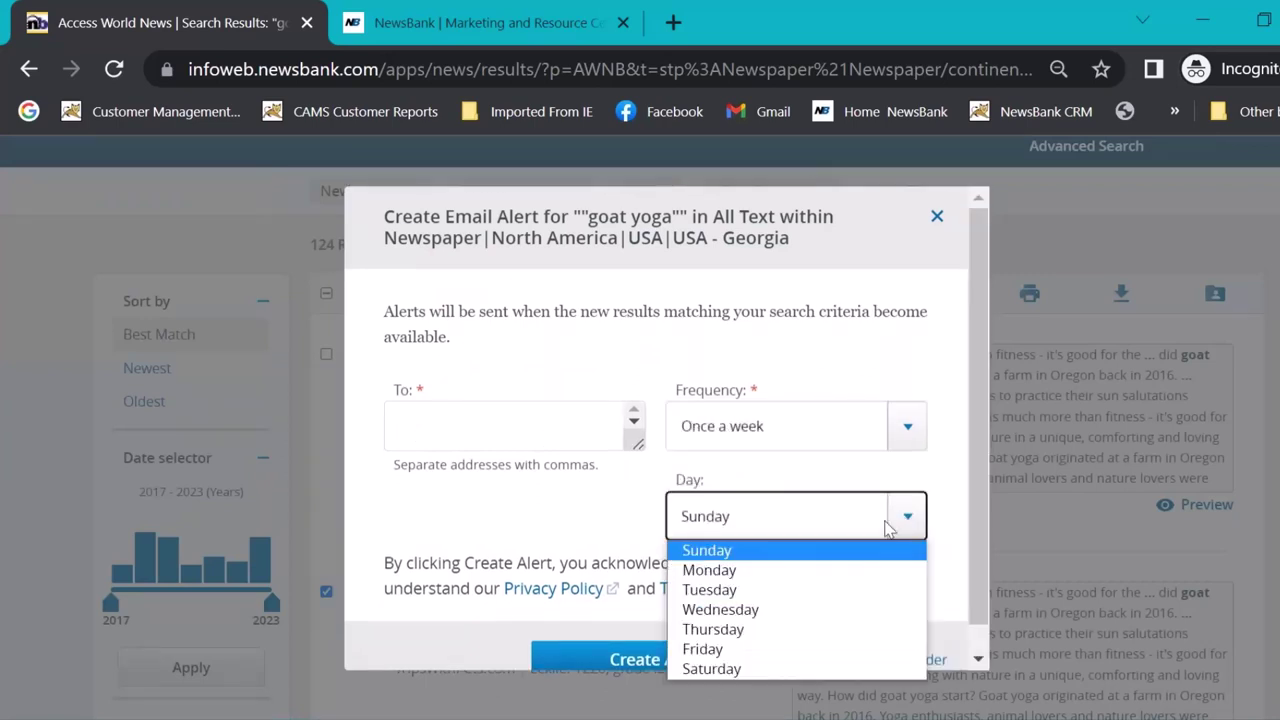
pyautogui.click(756, 571)
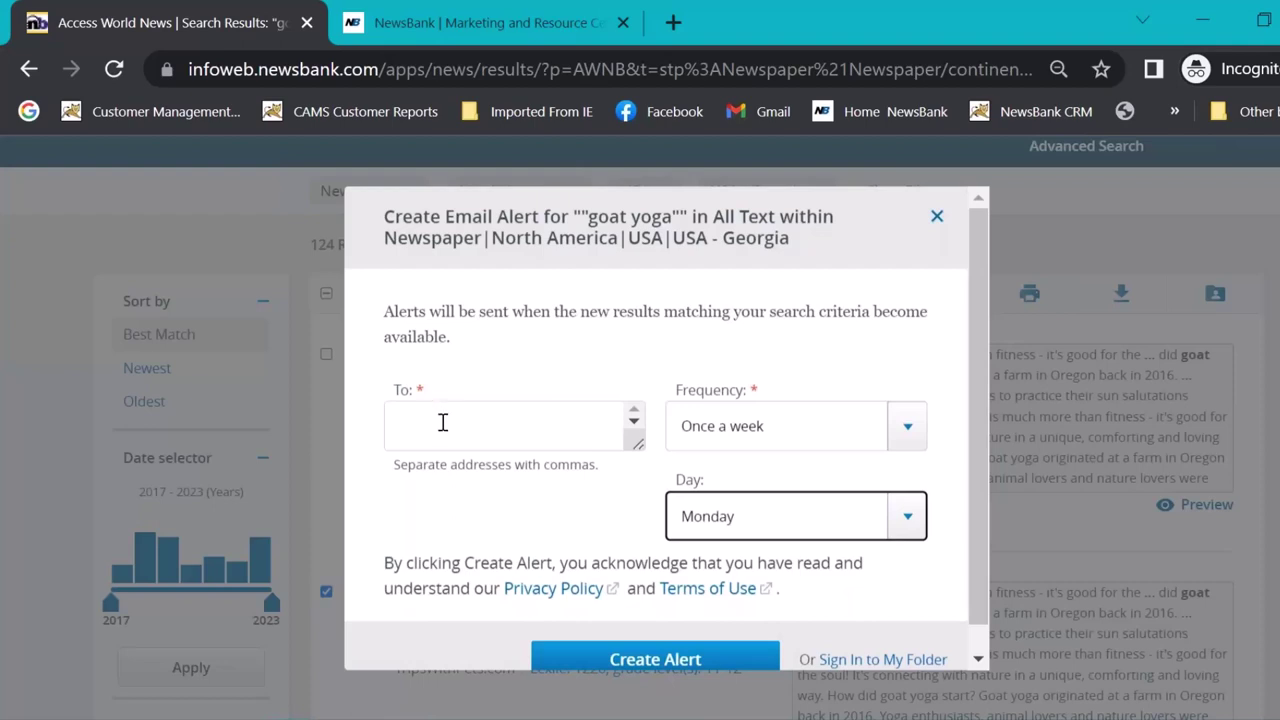
# - Dismiss the alert setup and open the Clayton News Daily goat yoga article, reading through it
pyautogui.click(937, 217)
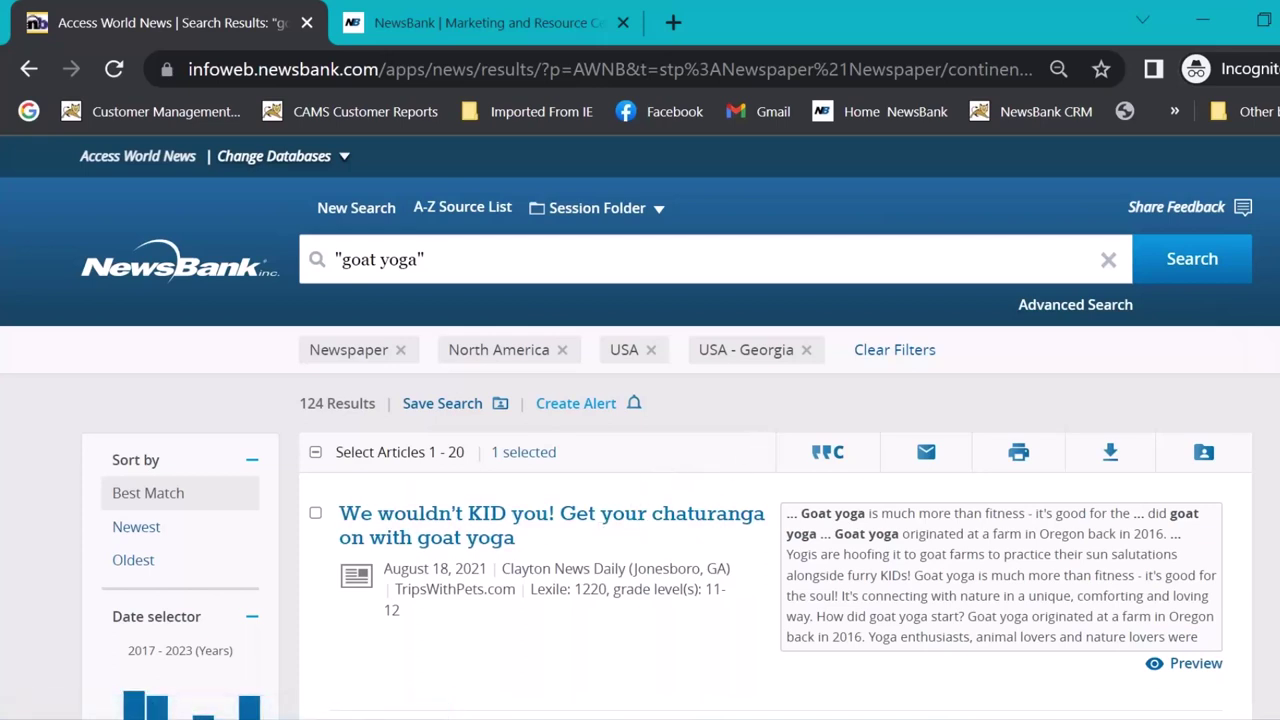
pyautogui.scroll(-3, 566, 310)
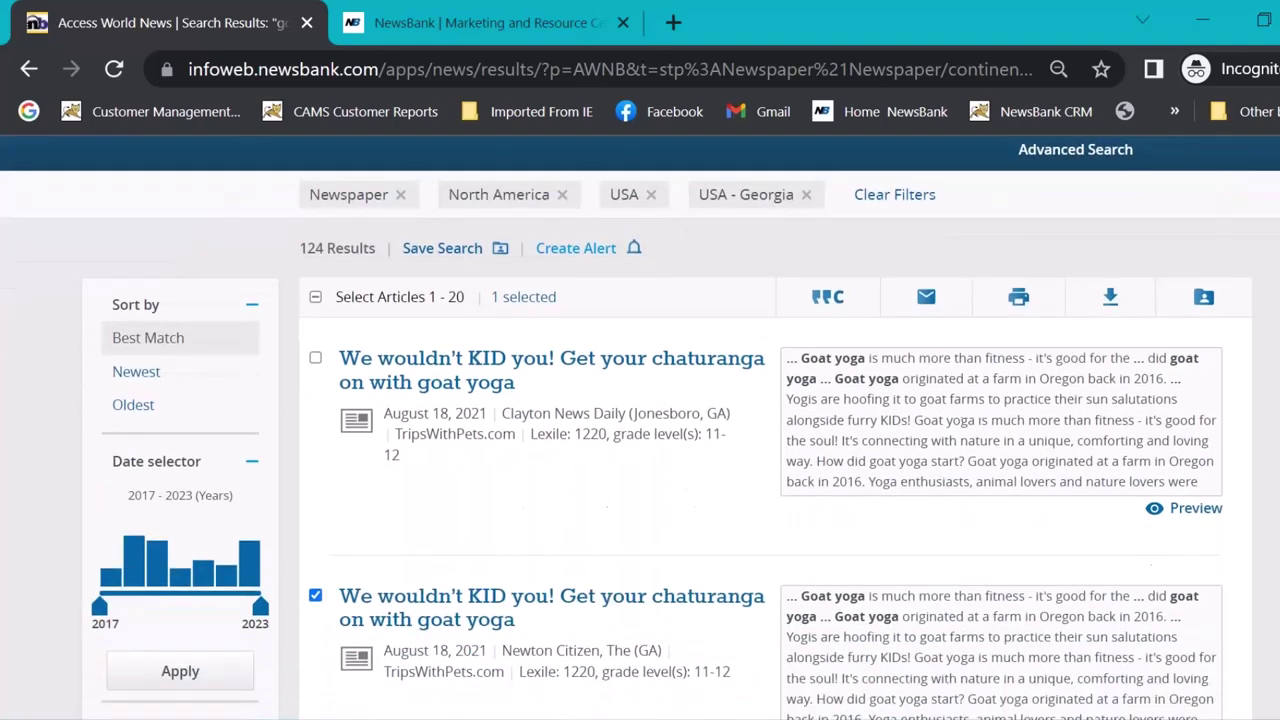
pyautogui.click(566, 310)
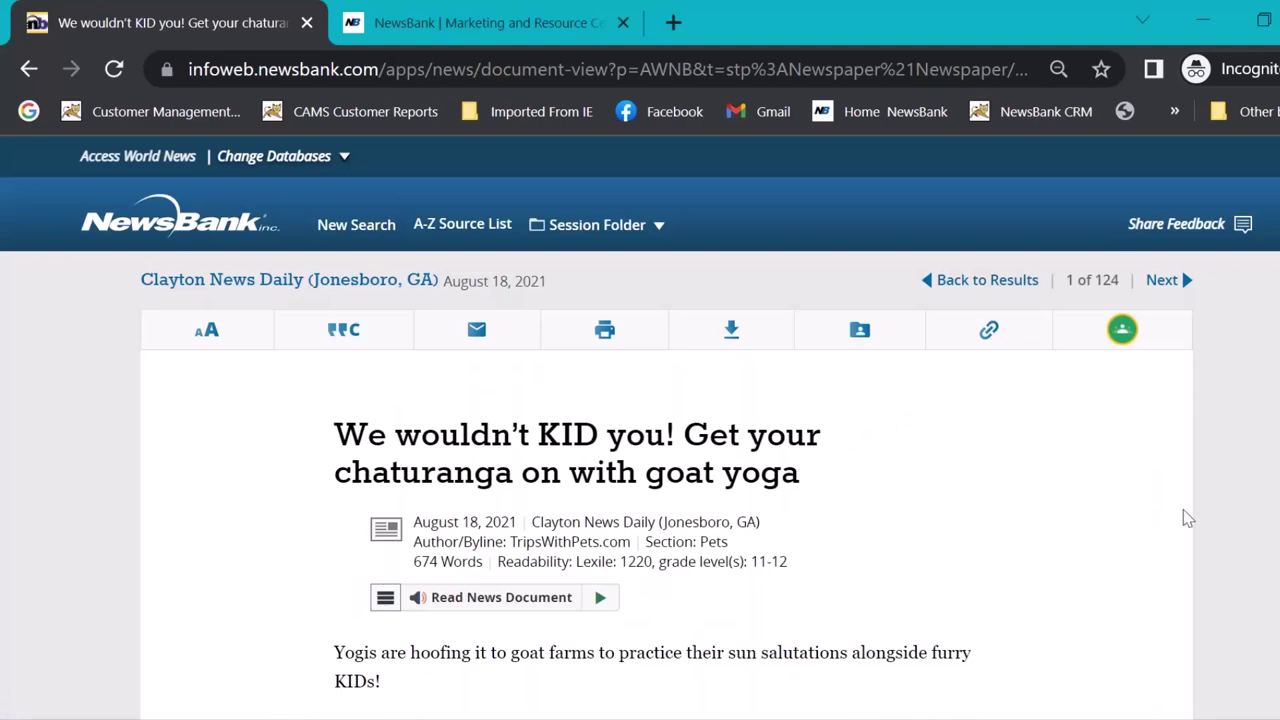
pyautogui.scroll(-10, 1045, 485)
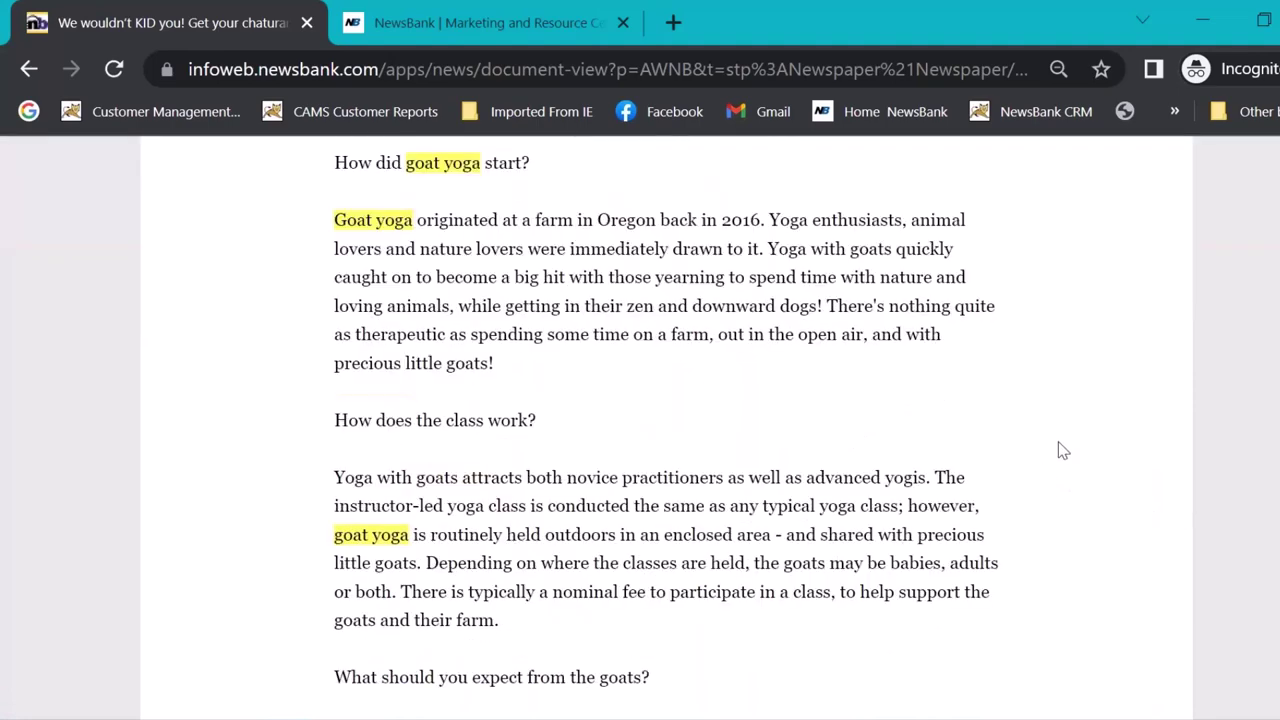
pyautogui.scroll(-5, 1057, 449)
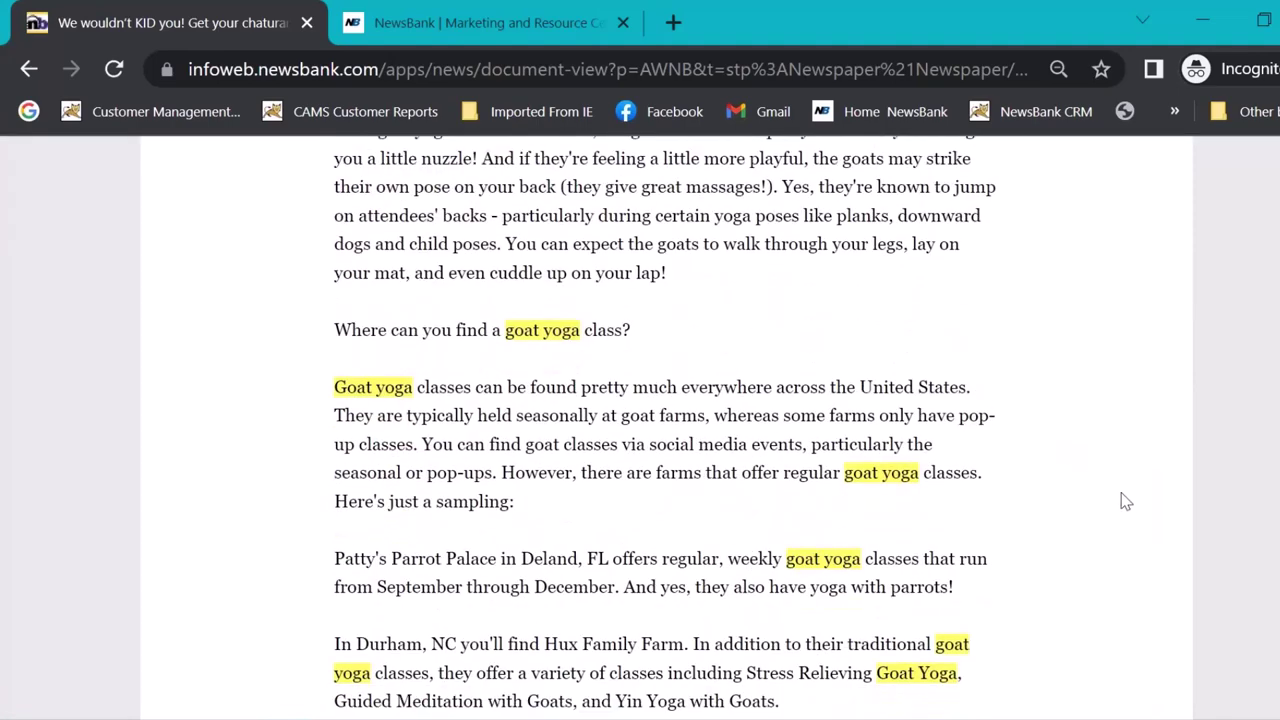
pyautogui.scroll(-6, 1123, 500)
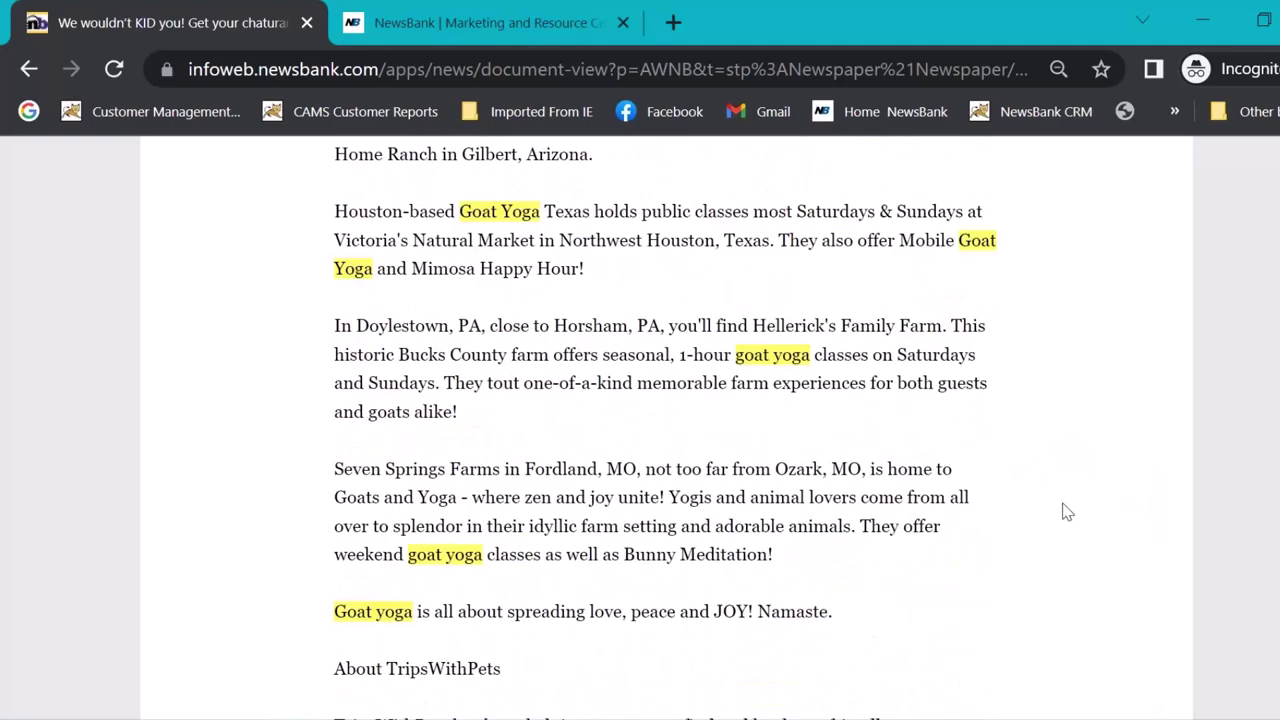
pyautogui.scroll(-3, 1064, 512)
pyautogui.scroll(6, 1067, 512)
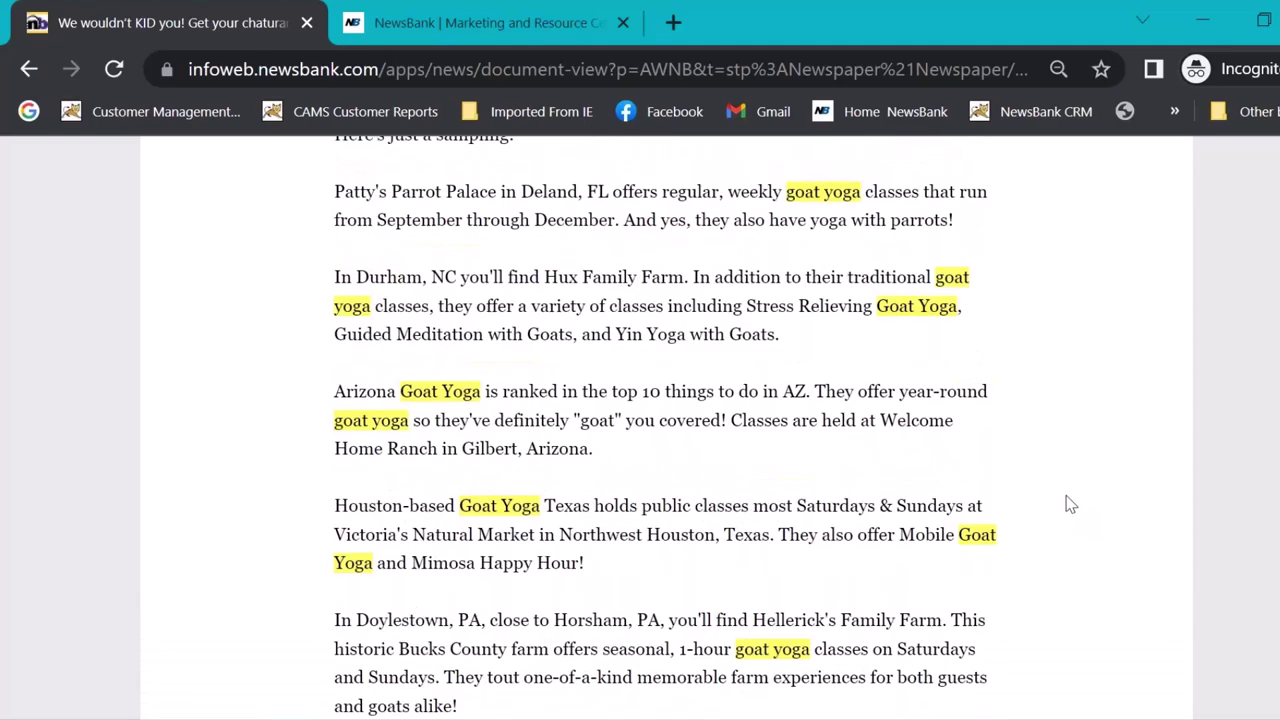
pyautogui.scroll(5, 1070, 504)
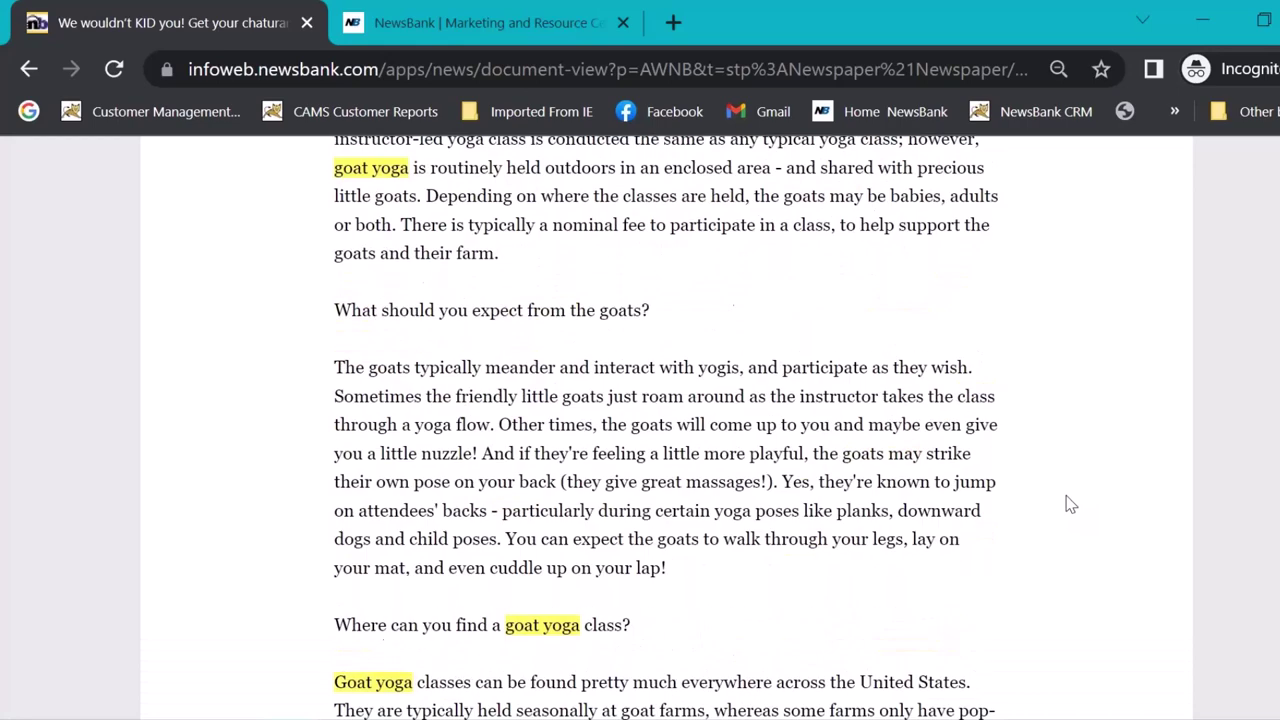
pyautogui.scroll(5, 1103, 498)
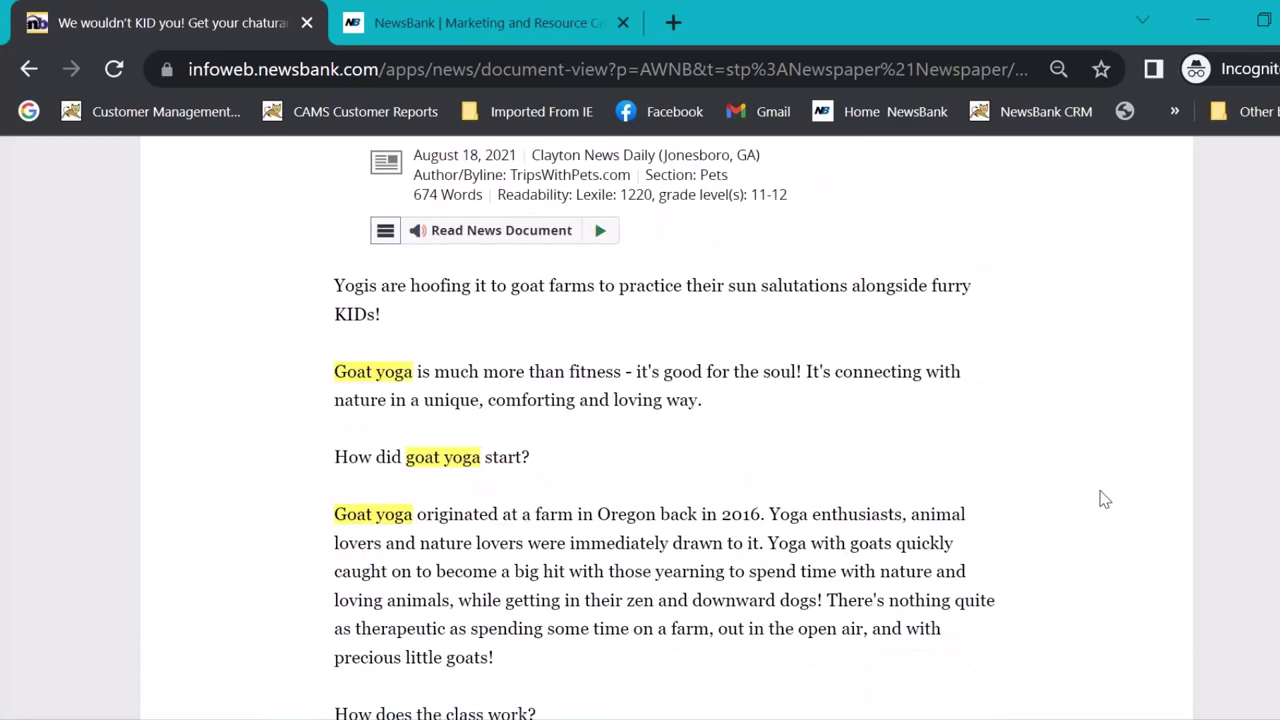
pyautogui.scroll(4, 1101, 500)
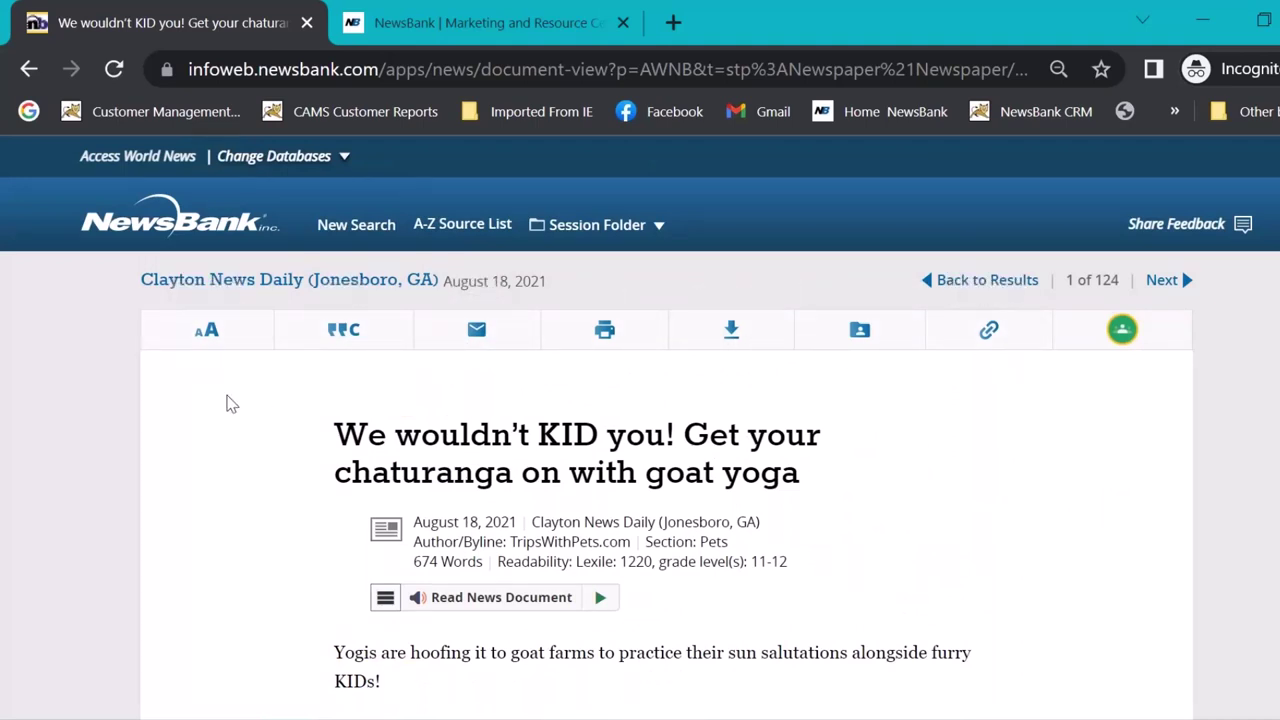
# - Enlarge and restore the article text size, then show its citation options (EasyBib, RIS, APA, MLA, Chicago)
pyautogui.click(217, 345)
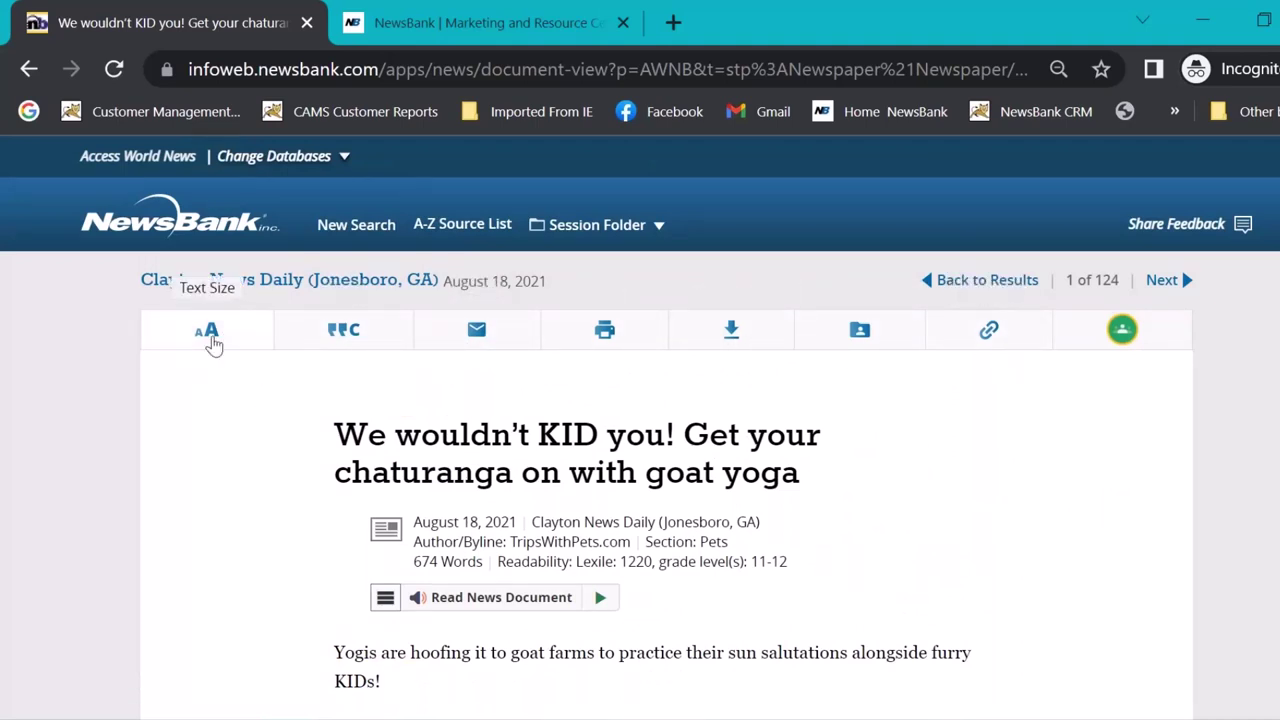
pyautogui.click(217, 345)
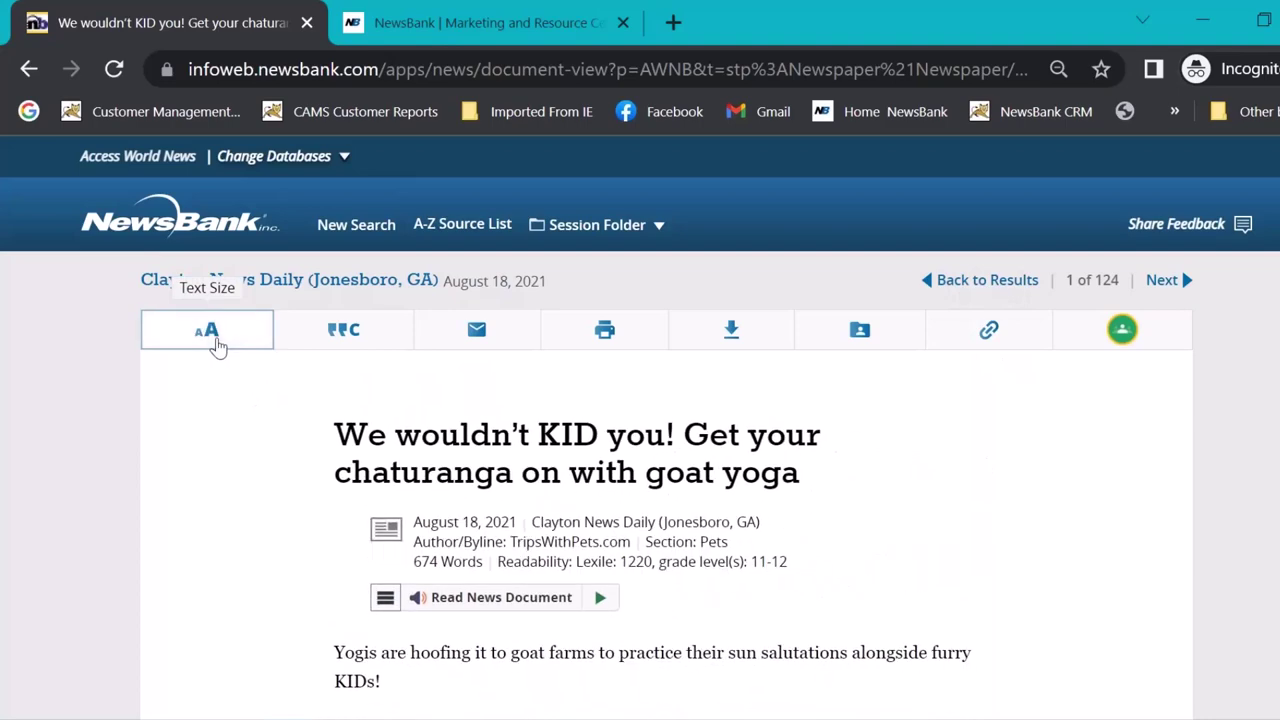
pyautogui.click(358, 341)
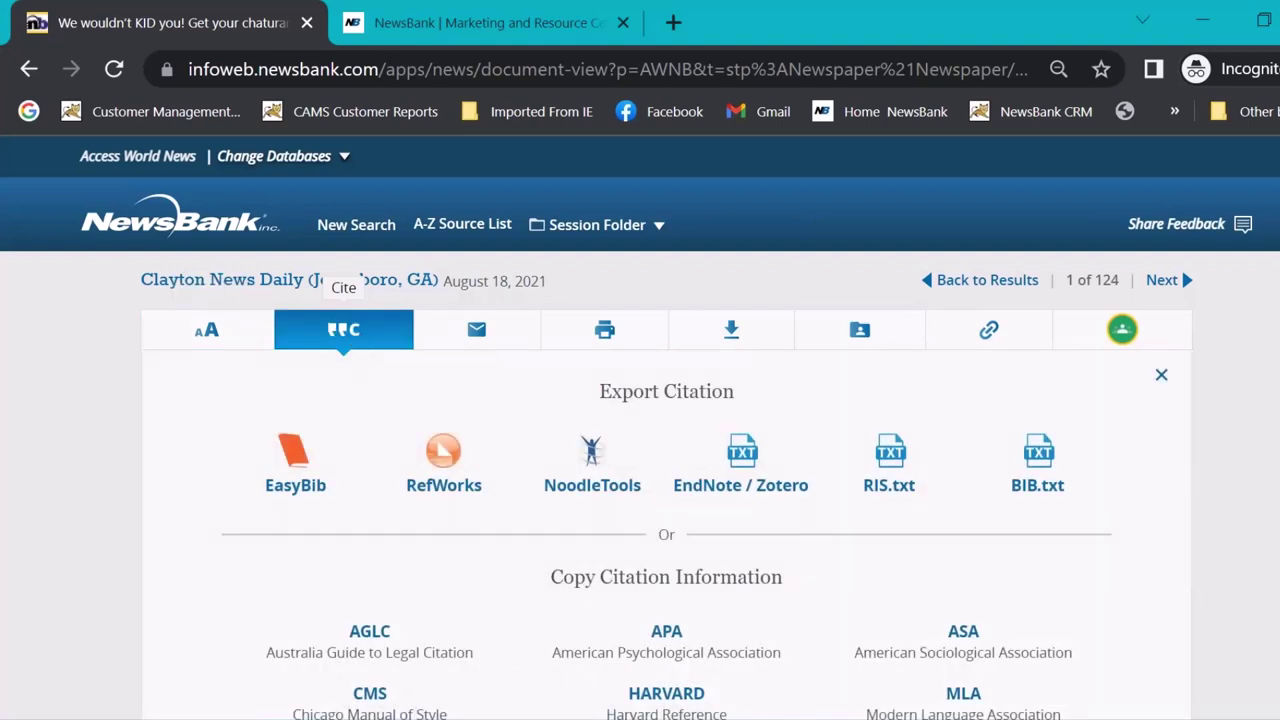
pyautogui.scroll(-1, 640, 428)
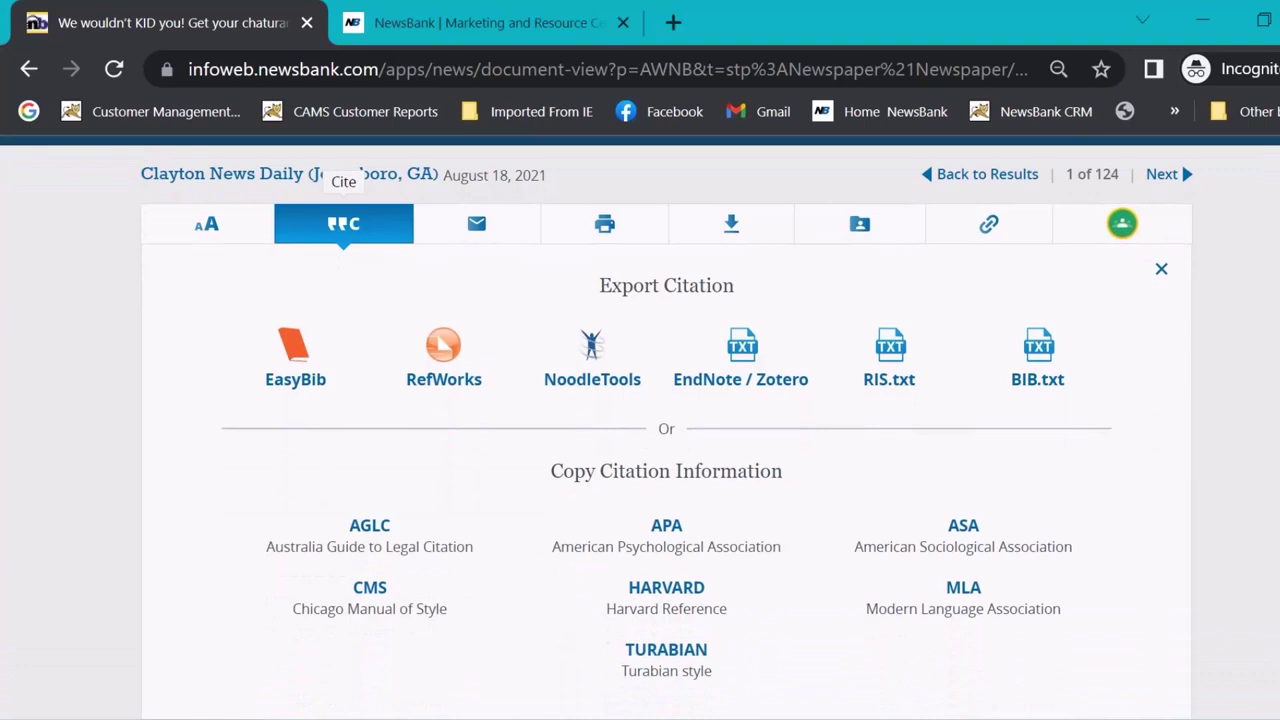
pyautogui.scroll(-1, 640, 428)
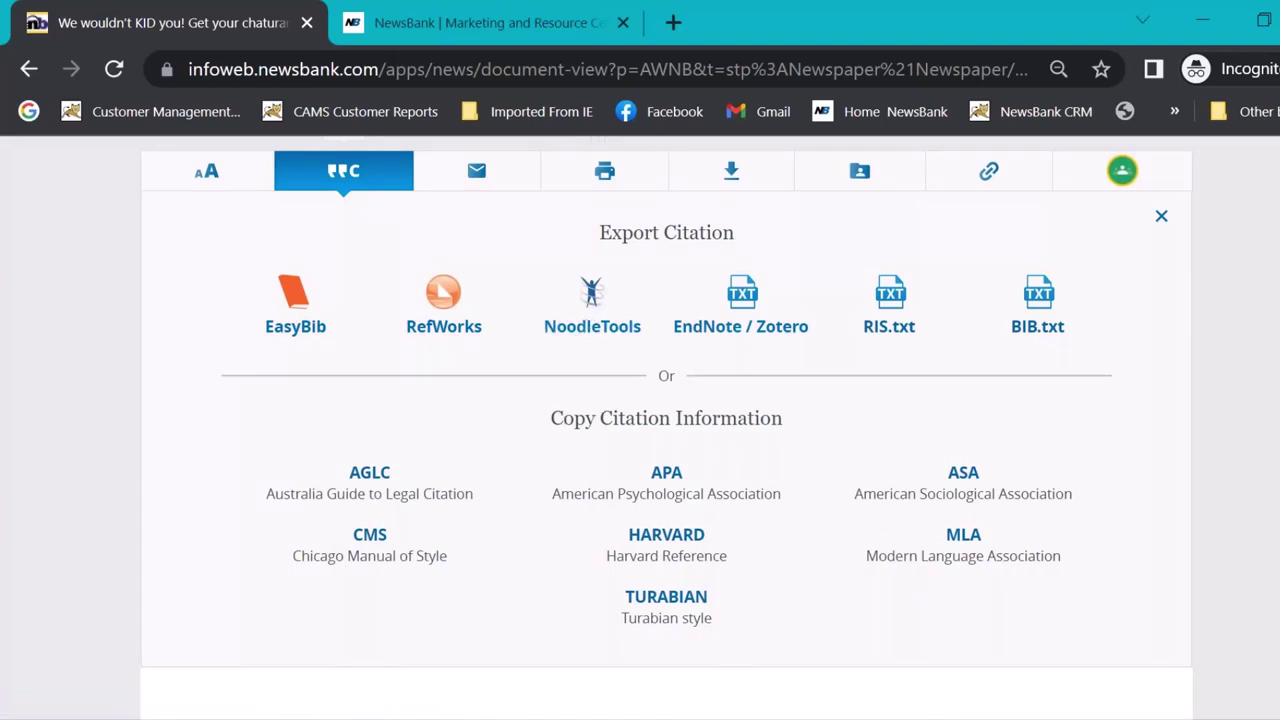
pyautogui.scroll(-1, 1220, 543)
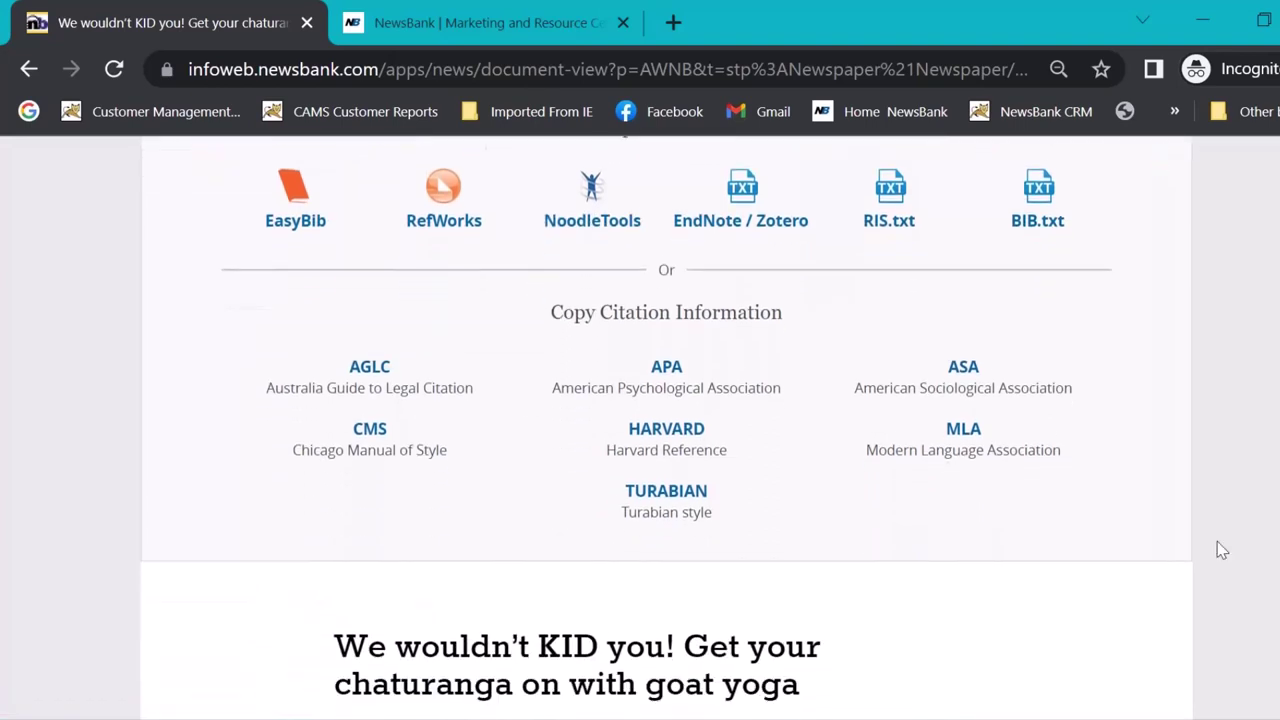
pyautogui.scroll(3, 1231, 482)
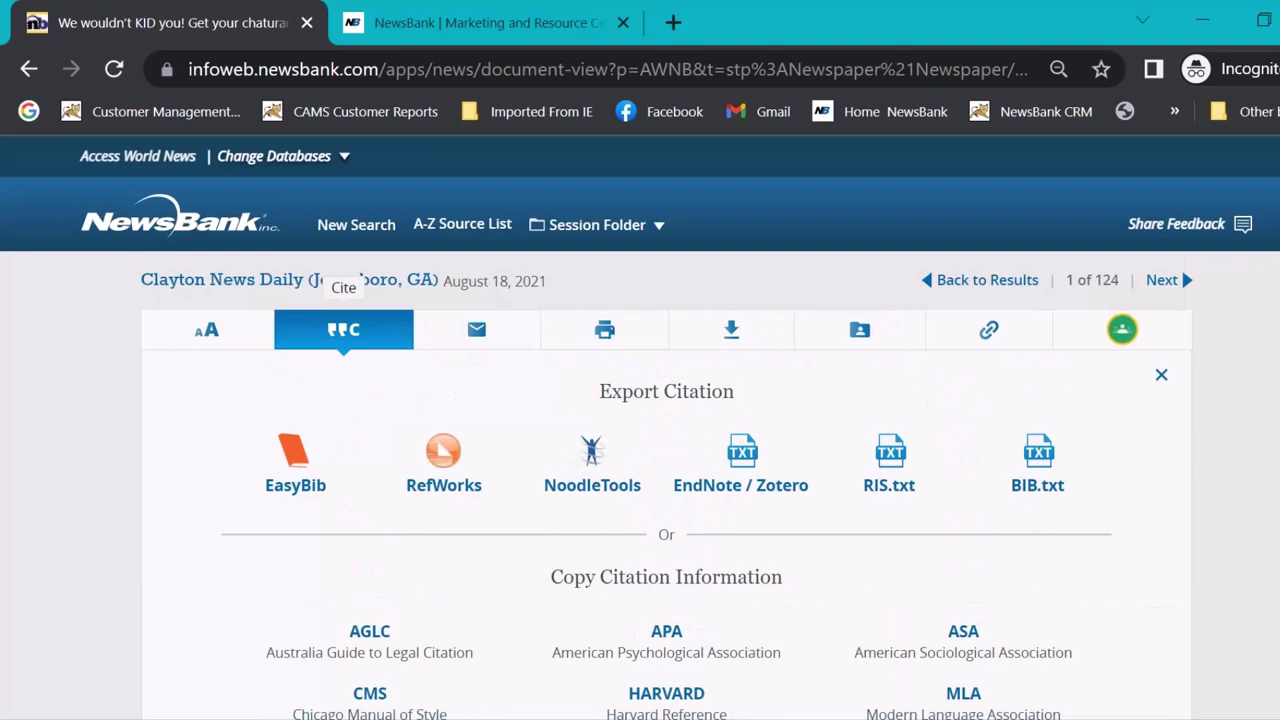
pyautogui.scroll(-1, 640, 428)
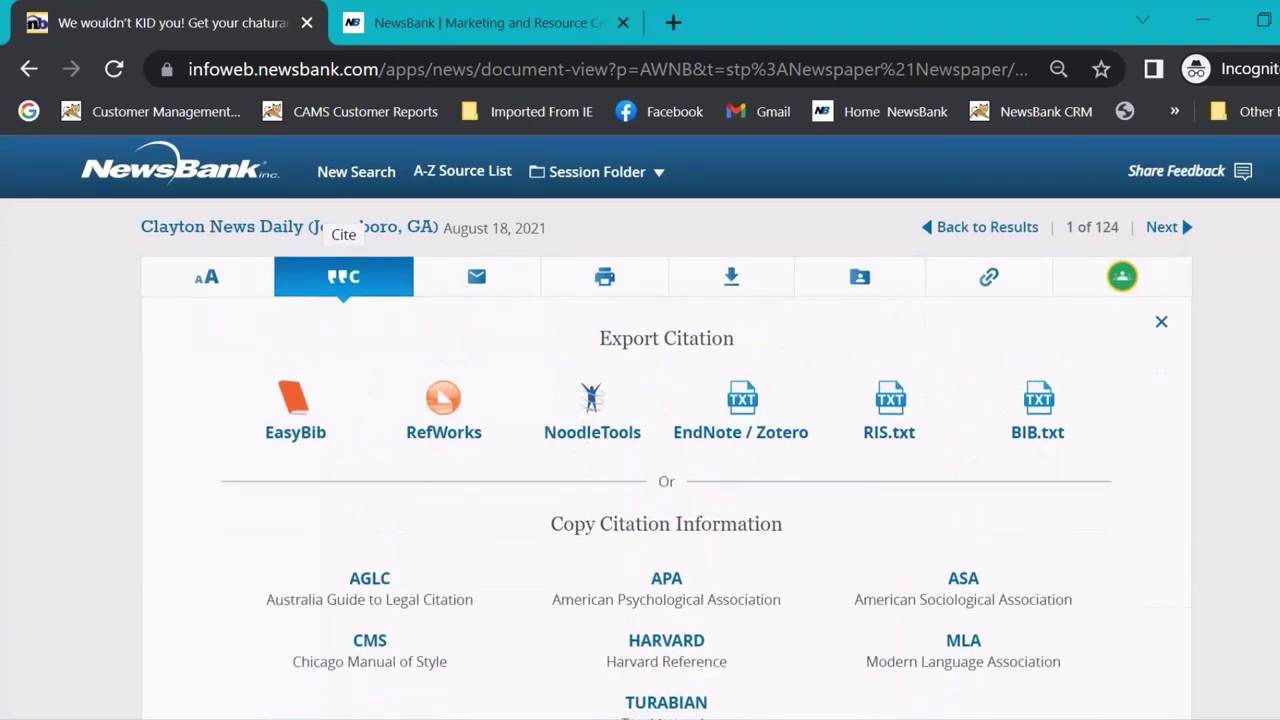
pyautogui.scroll(-1, 640, 424)
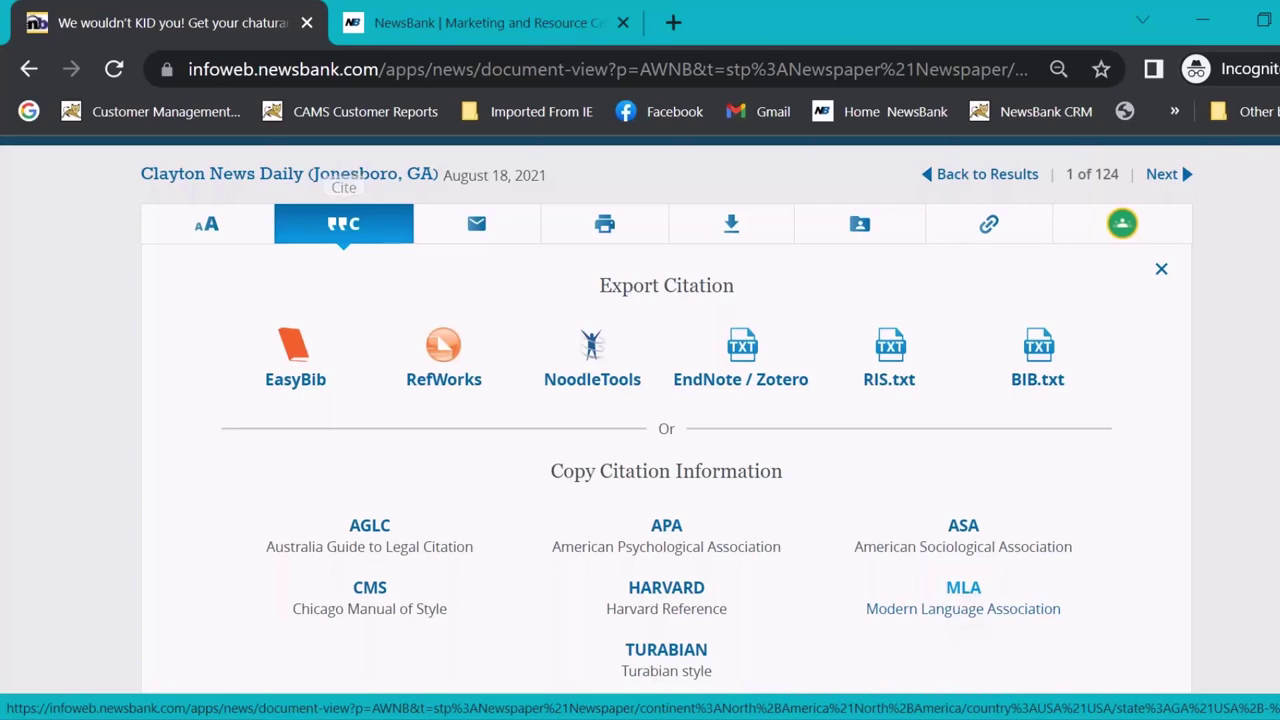
# - Generate the MLA citation for the goat yoga article and copy its text
pyautogui.click(964, 590)
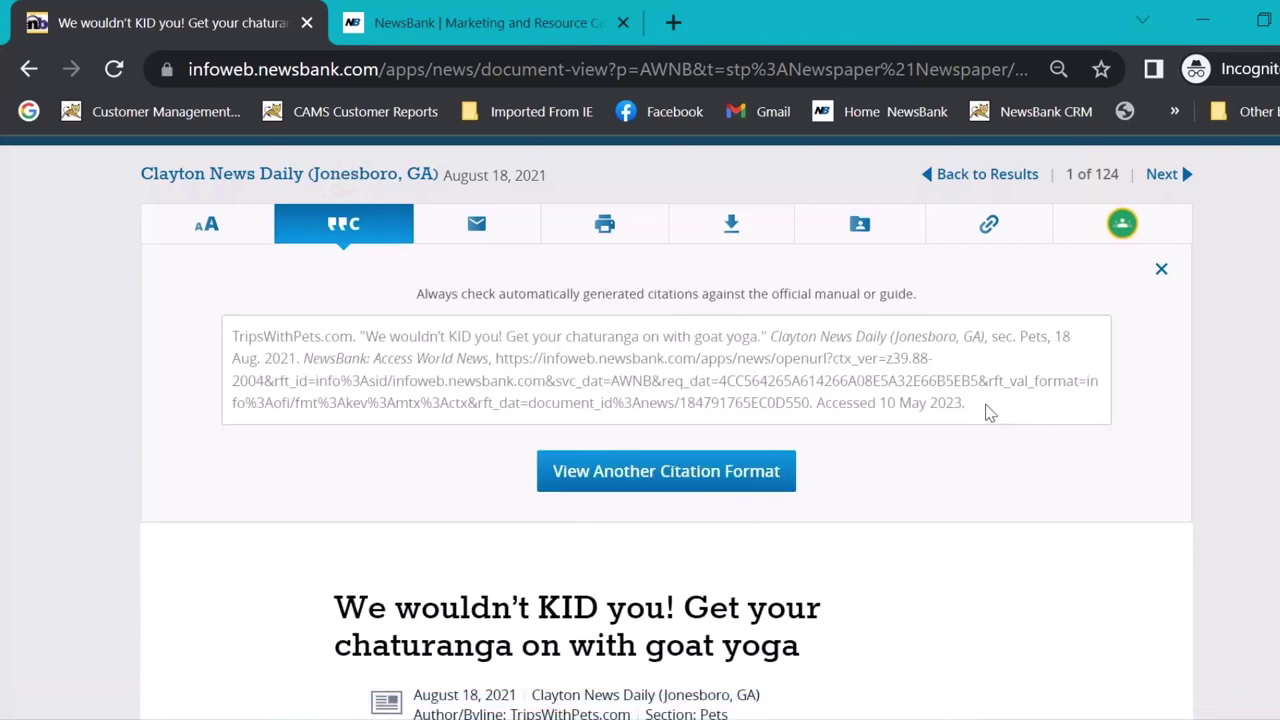
pyautogui.moveTo(988, 412); pyautogui.dragTo(231, 336)
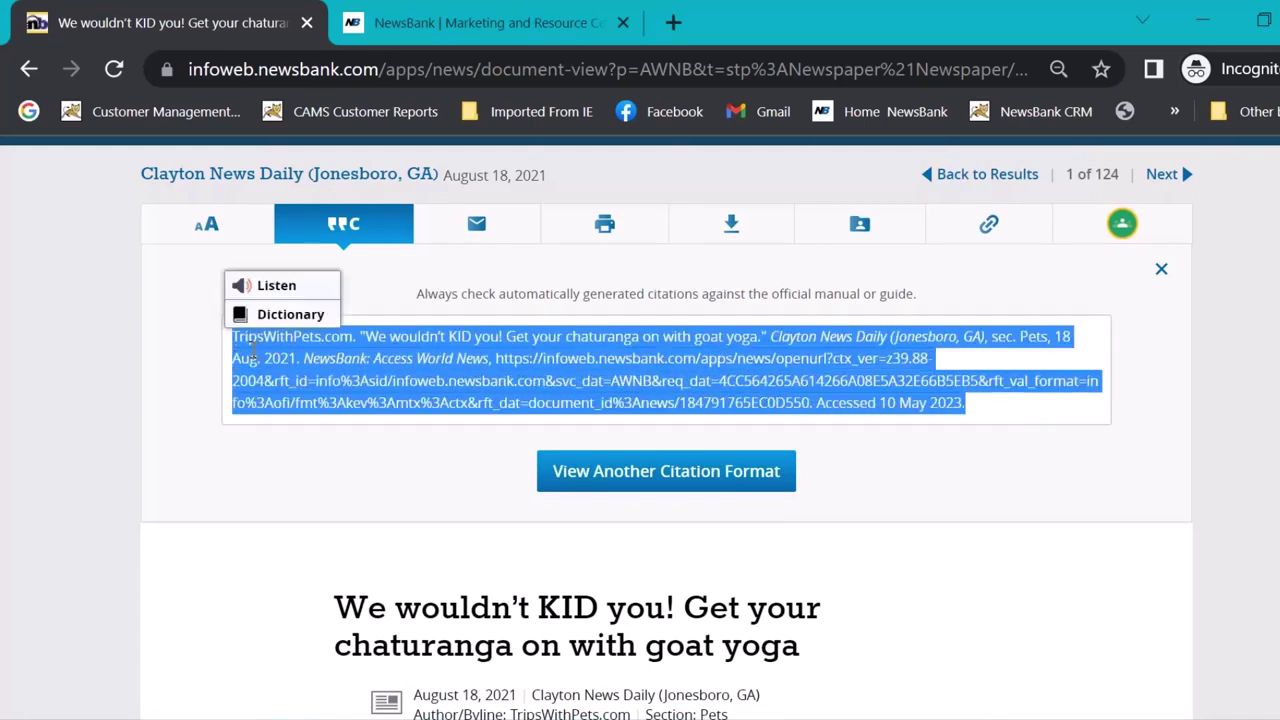
pyautogui.rightClick(252, 350)
pyautogui.click(283, 372)
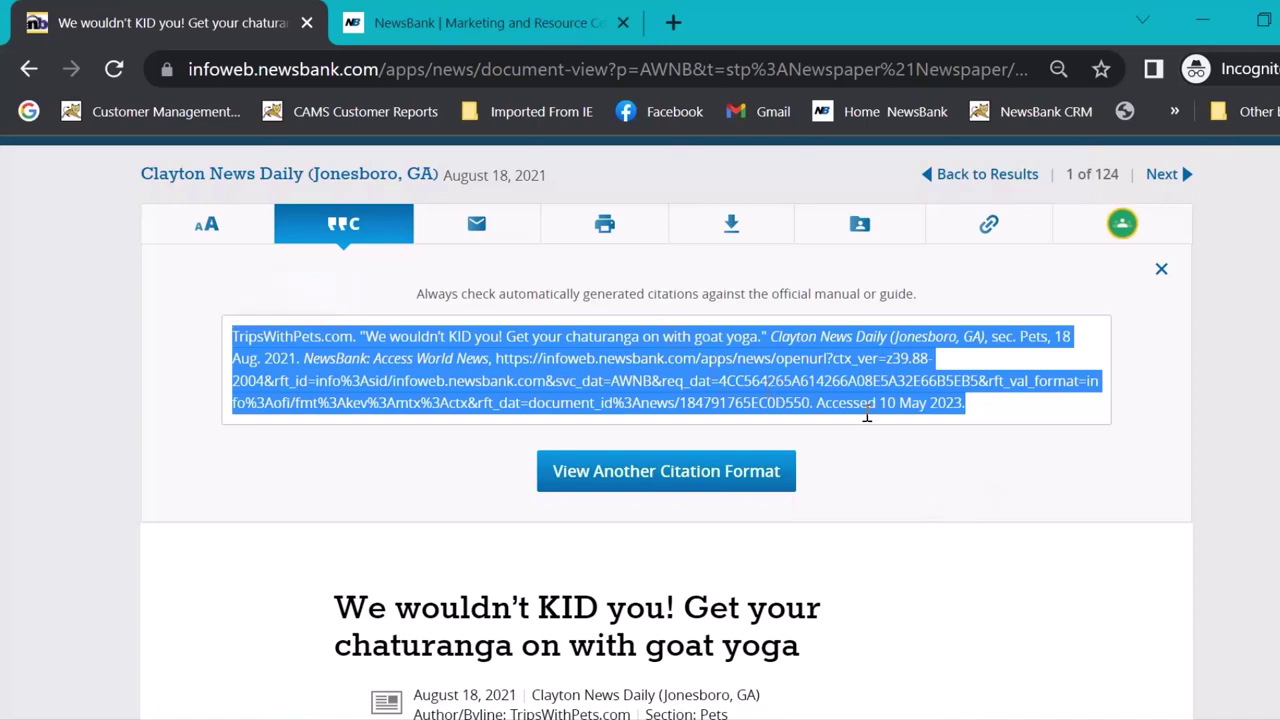
# - Close the citation and show the article's download choices: Download PDF or Save to Google Drive
pyautogui.click(1162, 274)
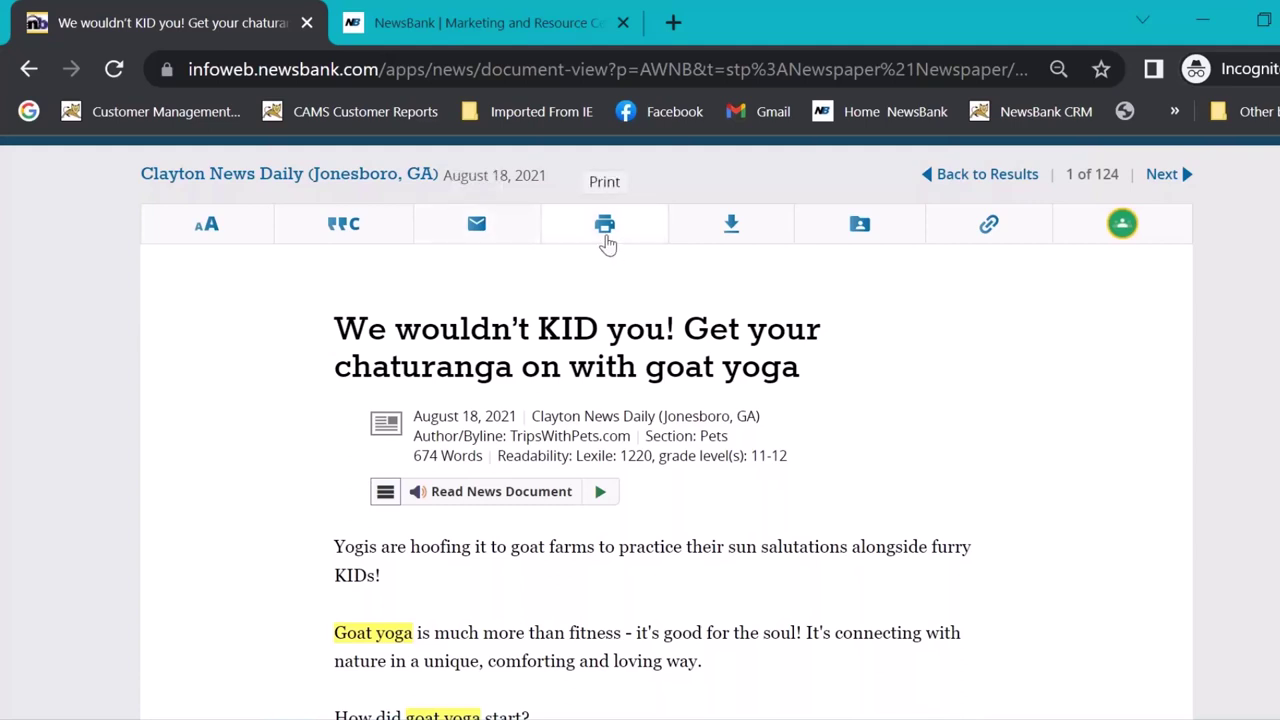
pyautogui.click(732, 230)
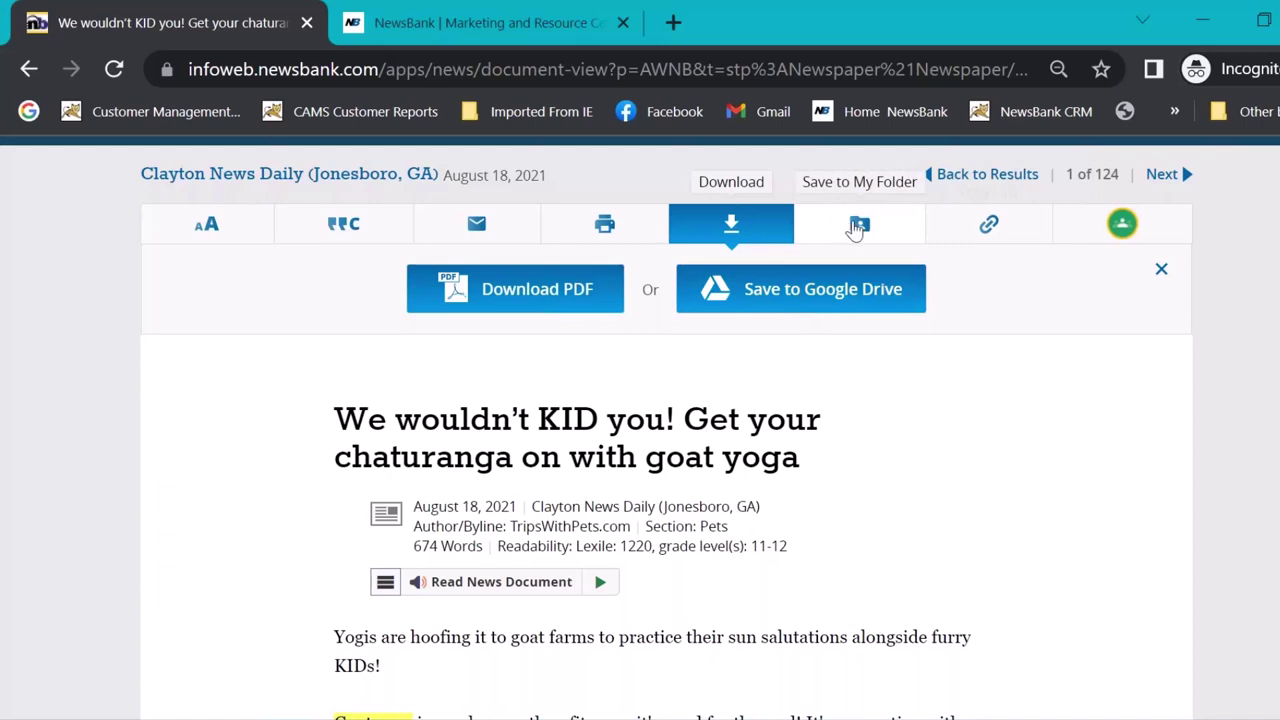
# - Display the shareable link to the Clayton News Daily goat yoga article
pyautogui.click(989, 230)
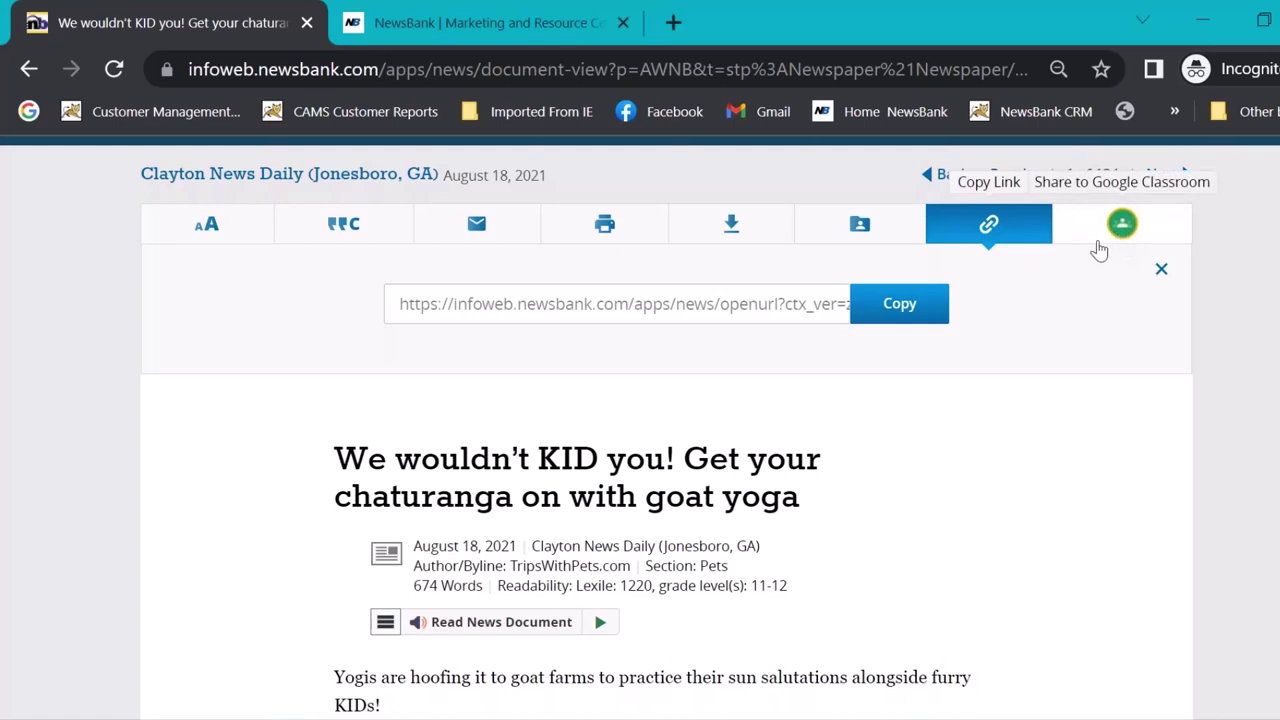
pyautogui.scroll(-3, 829, 357)
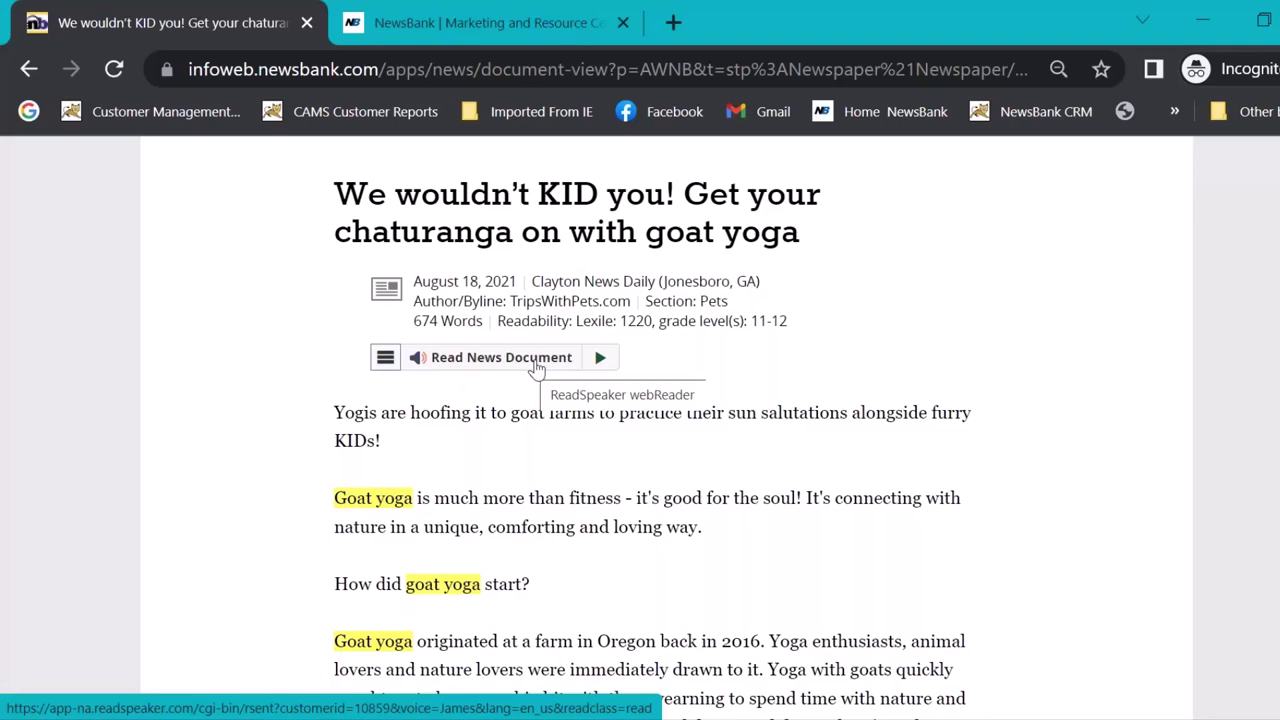
pyautogui.scroll(3, 1048, 300)
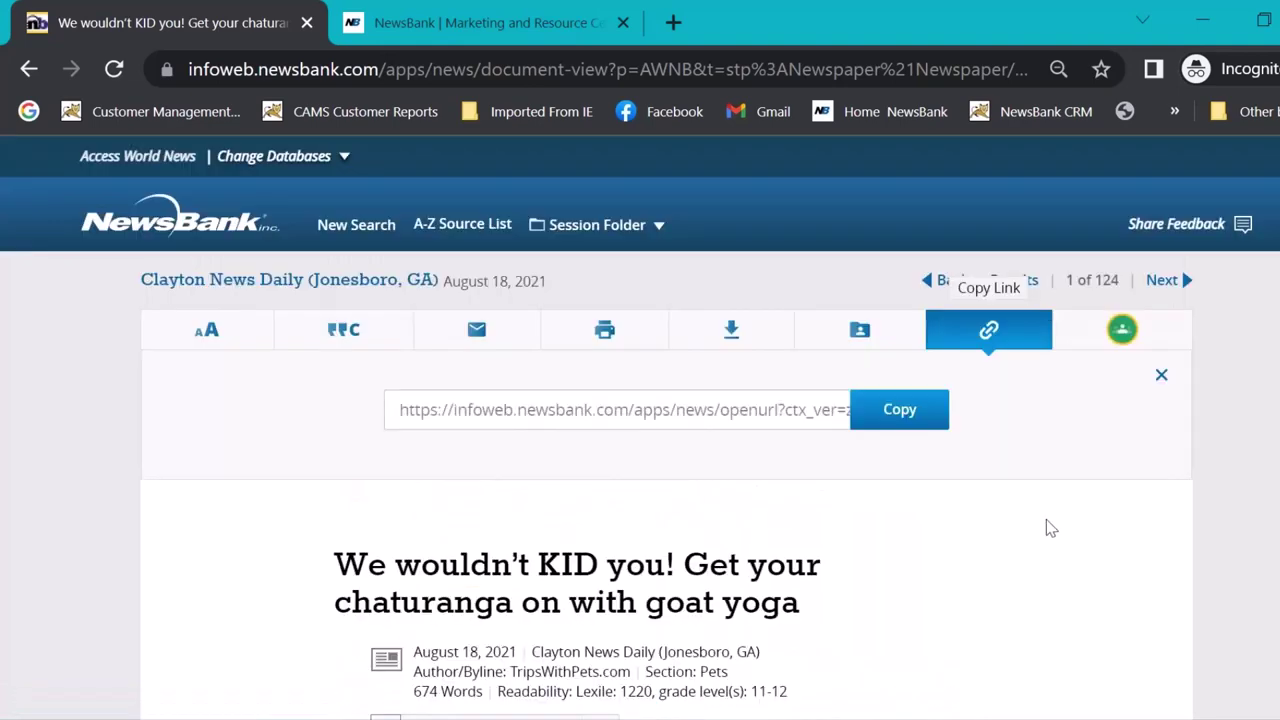
# - Return to the home search page and open the Columbus Dispatch Collection to view its 4 sources
pyautogui.click(176, 242)
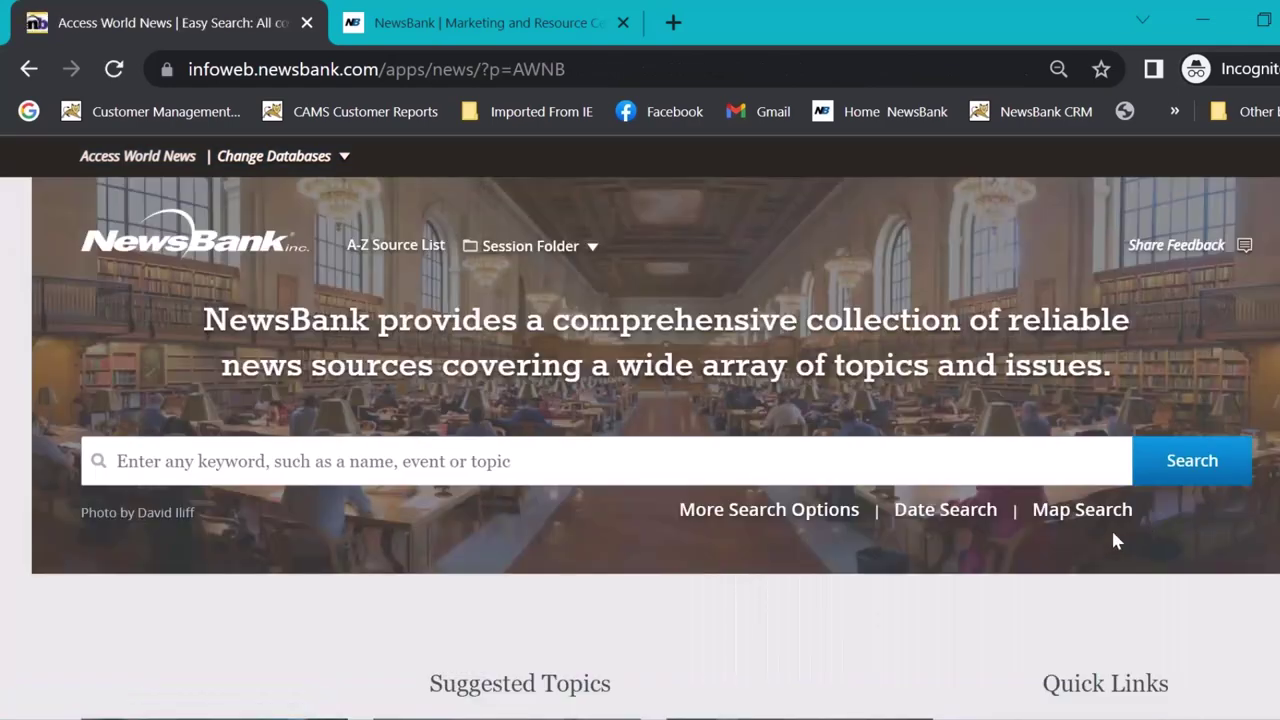
pyautogui.scroll(-5, 1223, 529)
pyautogui.scroll(5, 1223, 529)
pyautogui.scroll(-5, 1225, 533)
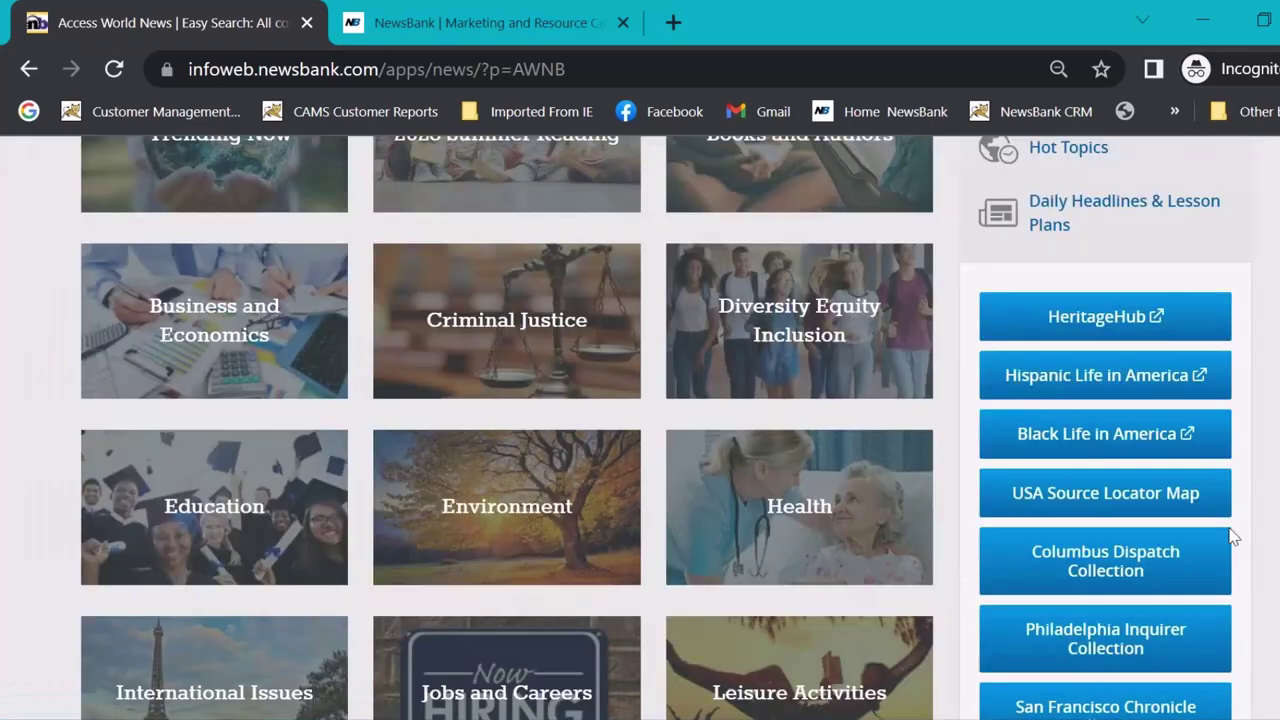
pyautogui.scroll(-2, 1122, 400)
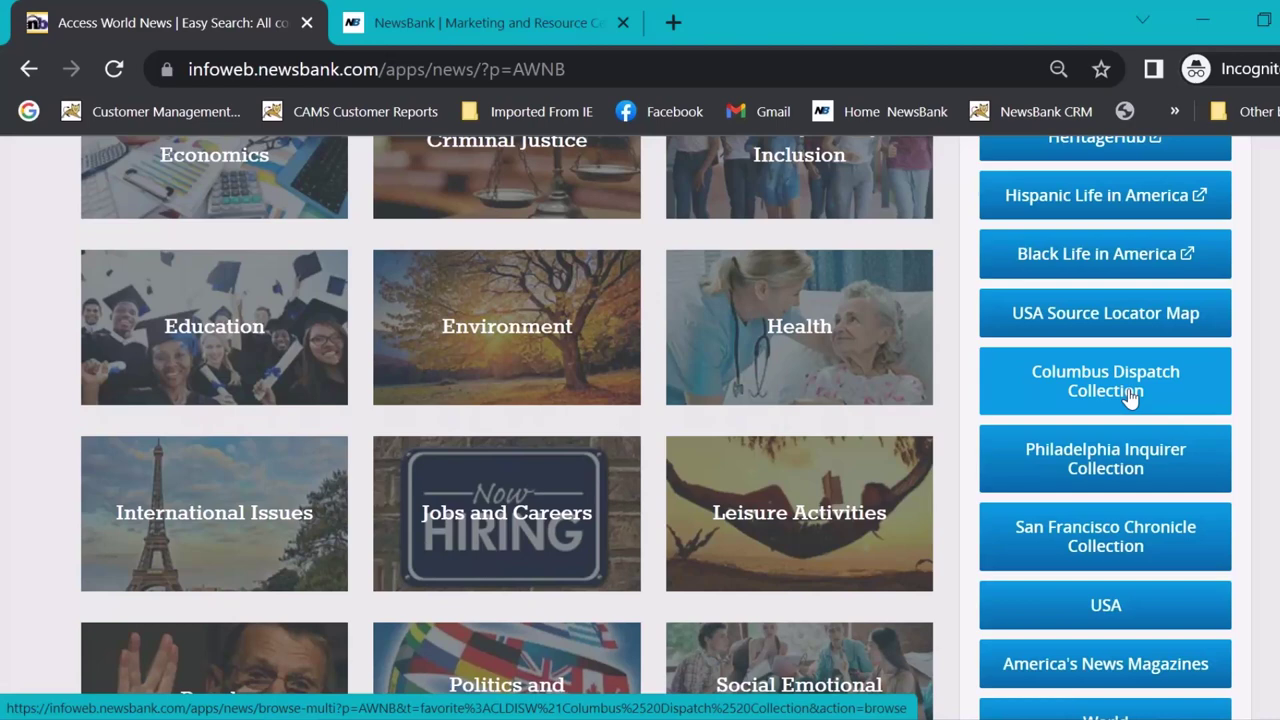
pyautogui.click(1112, 394)
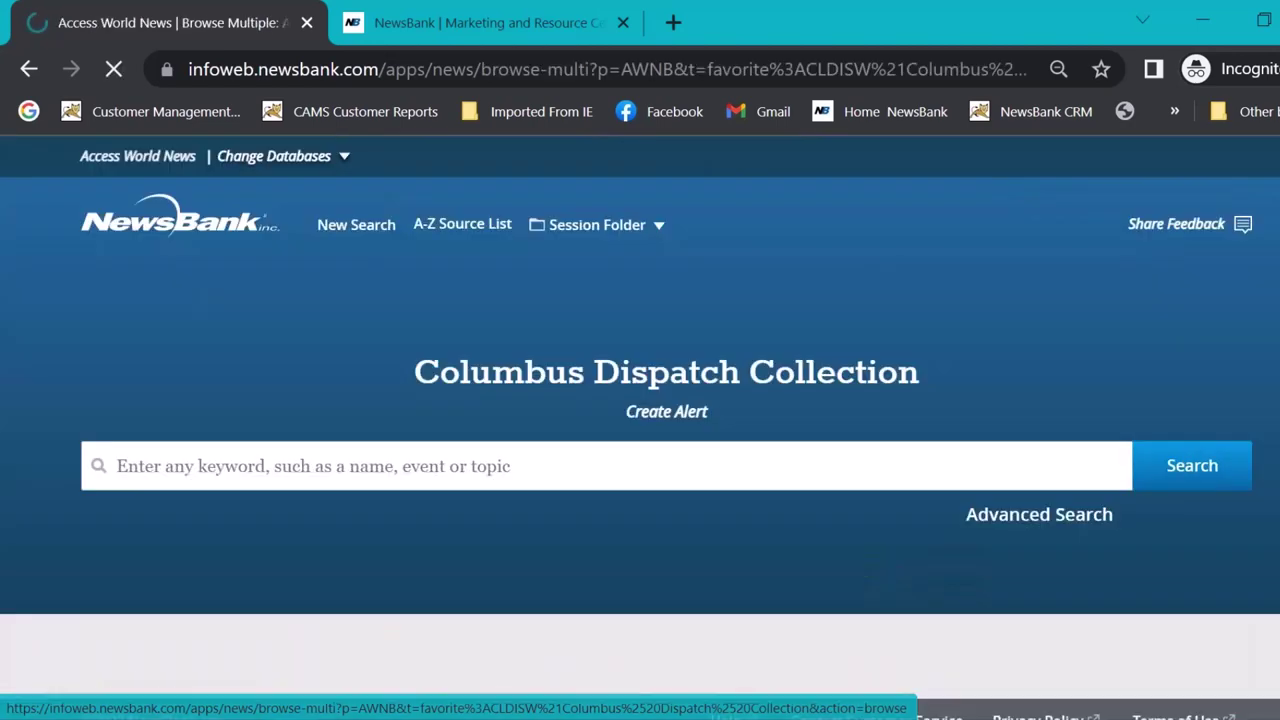
pyautogui.scroll(-3, 640, 428)
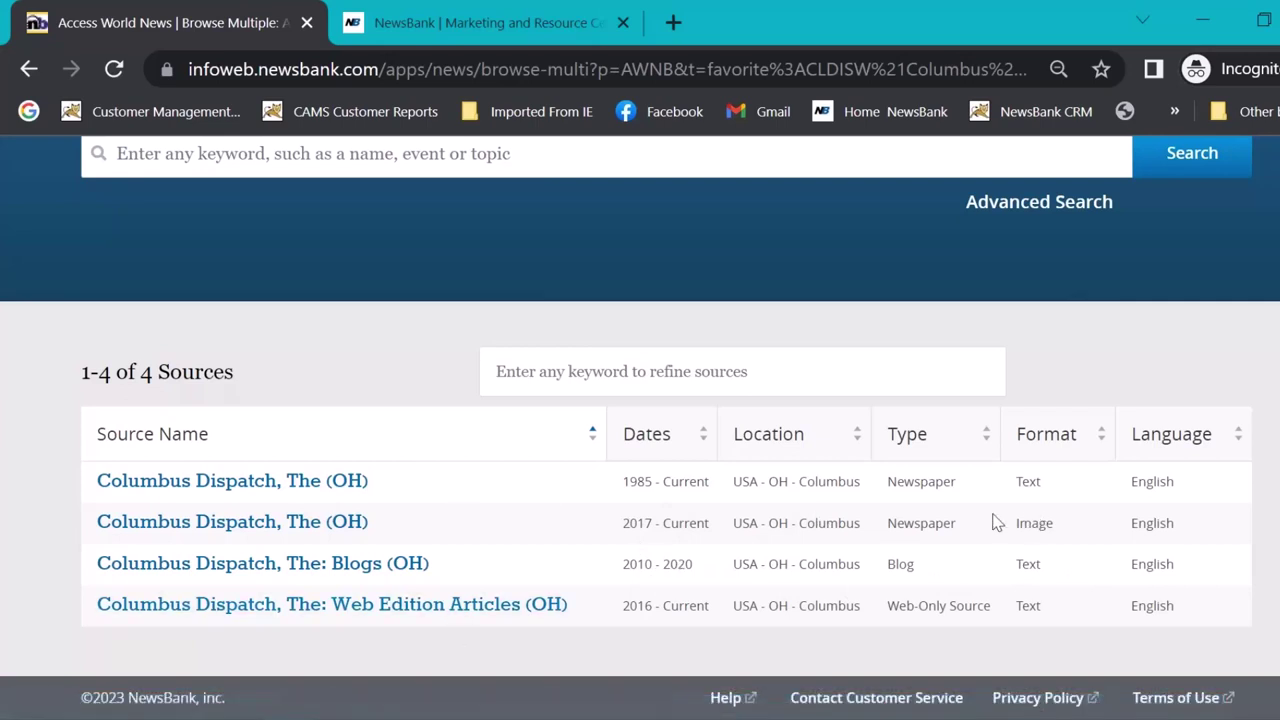
# - Open the Columbus Dispatch image edition and its March 17, 2023 issue
pyautogui.click(214, 532)
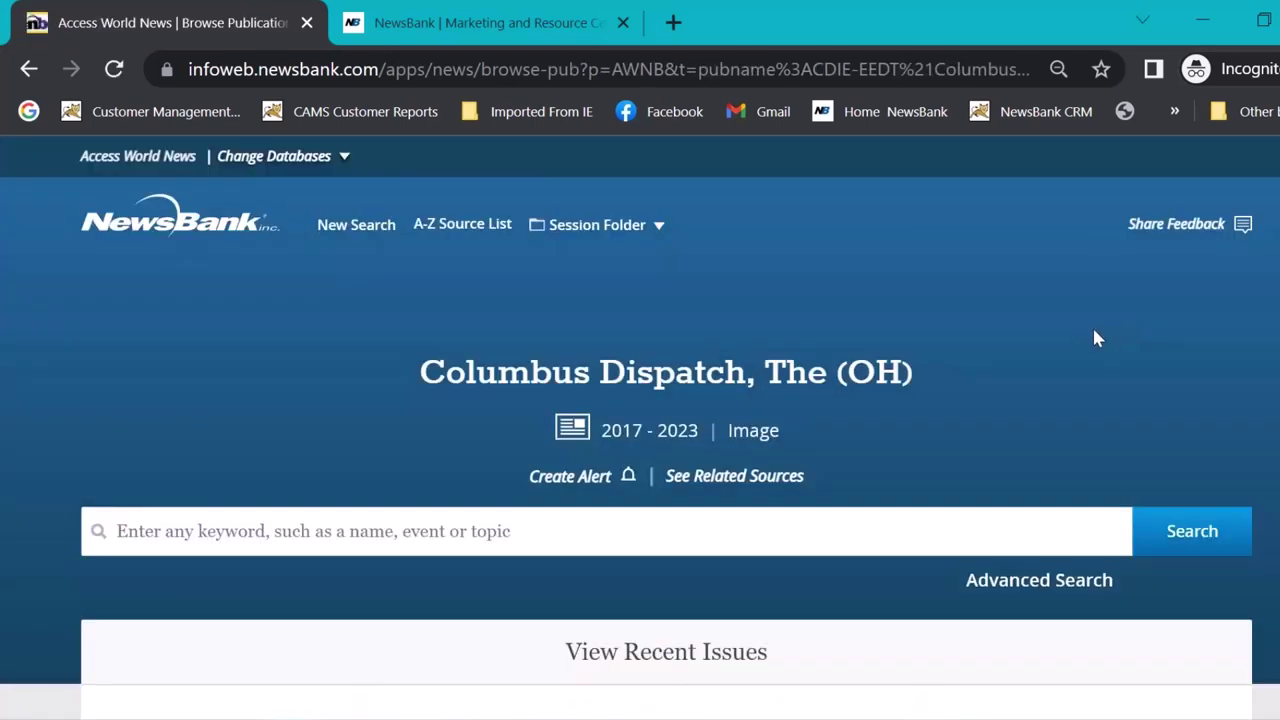
pyautogui.scroll(-5, 1092, 335)
pyautogui.scroll(5, 1103, 325)
pyautogui.scroll(-5, 640, 413)
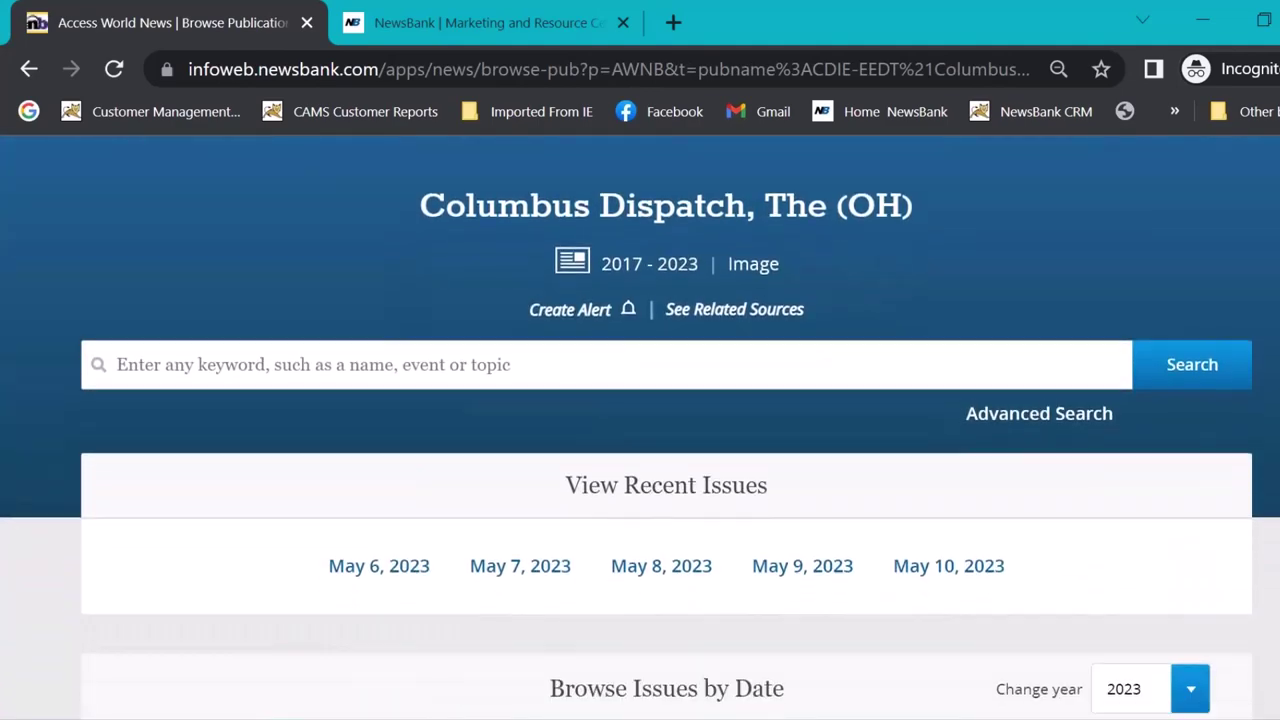
pyautogui.scroll(-2, 640, 428)
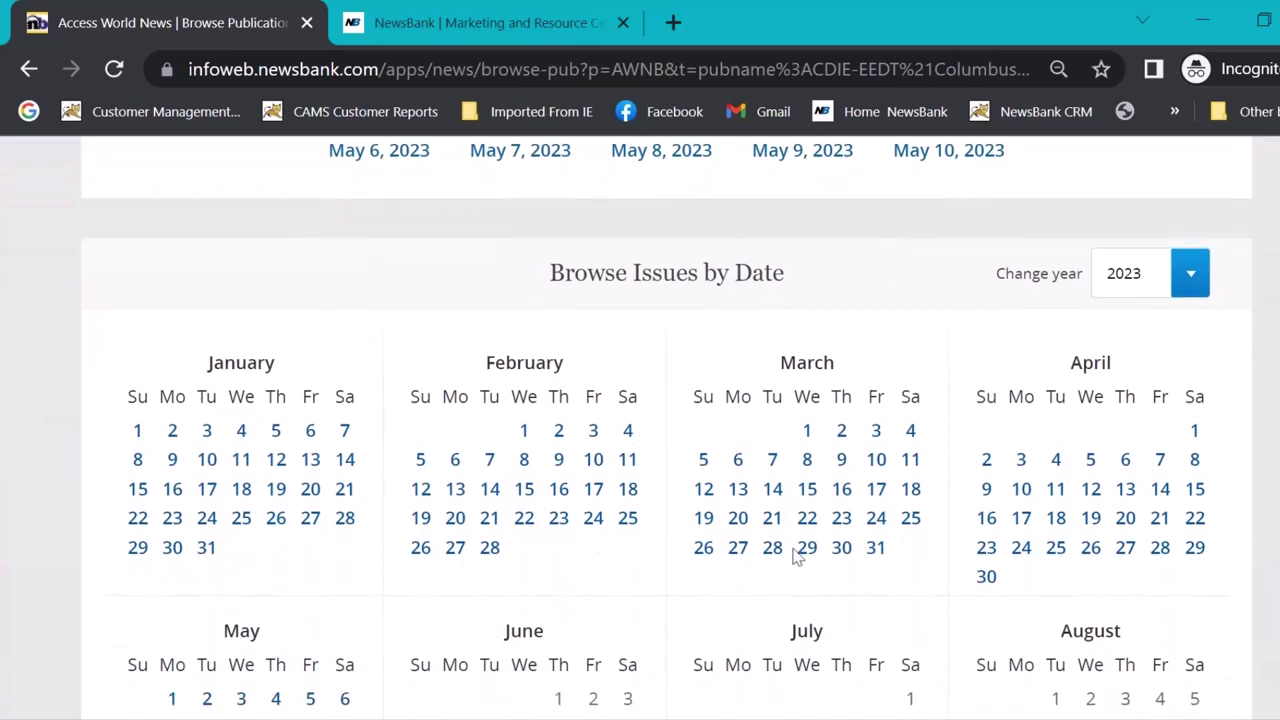
pyautogui.click(870, 492)
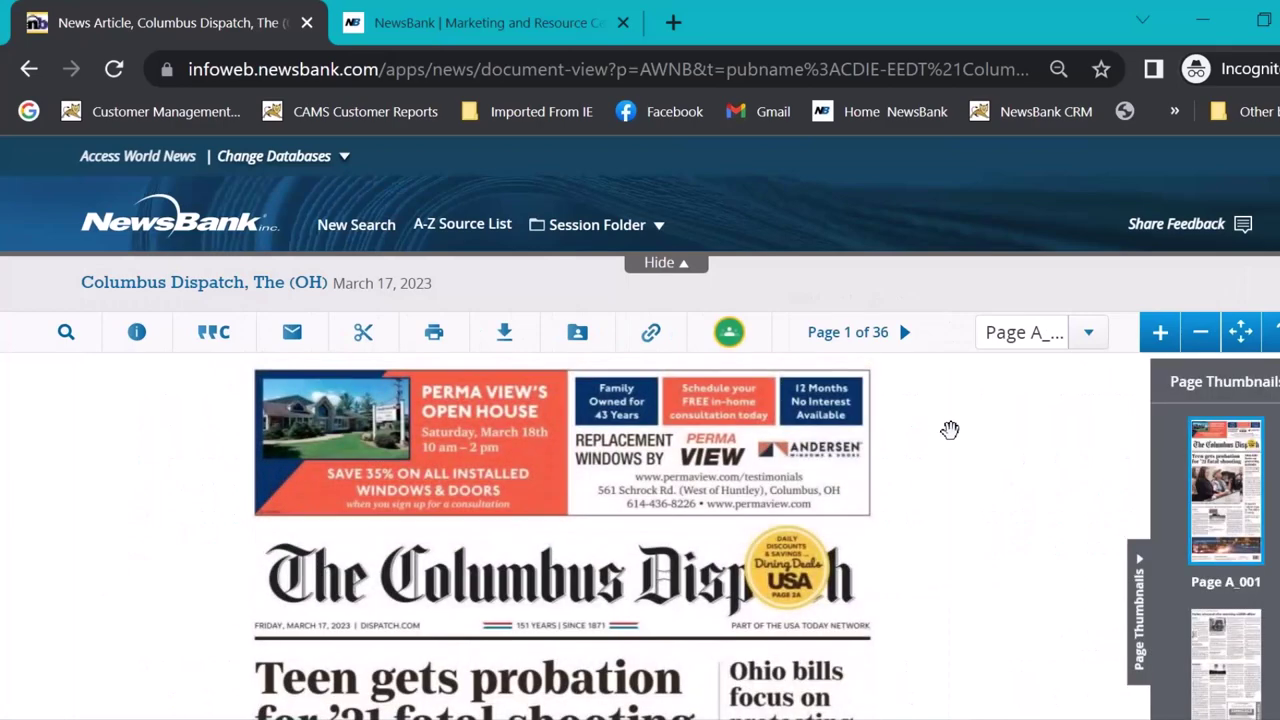
# - Collapse the site header and zoom the newspaper page in twice, then back out twice
pyautogui.scroll(-5, 955, 485)
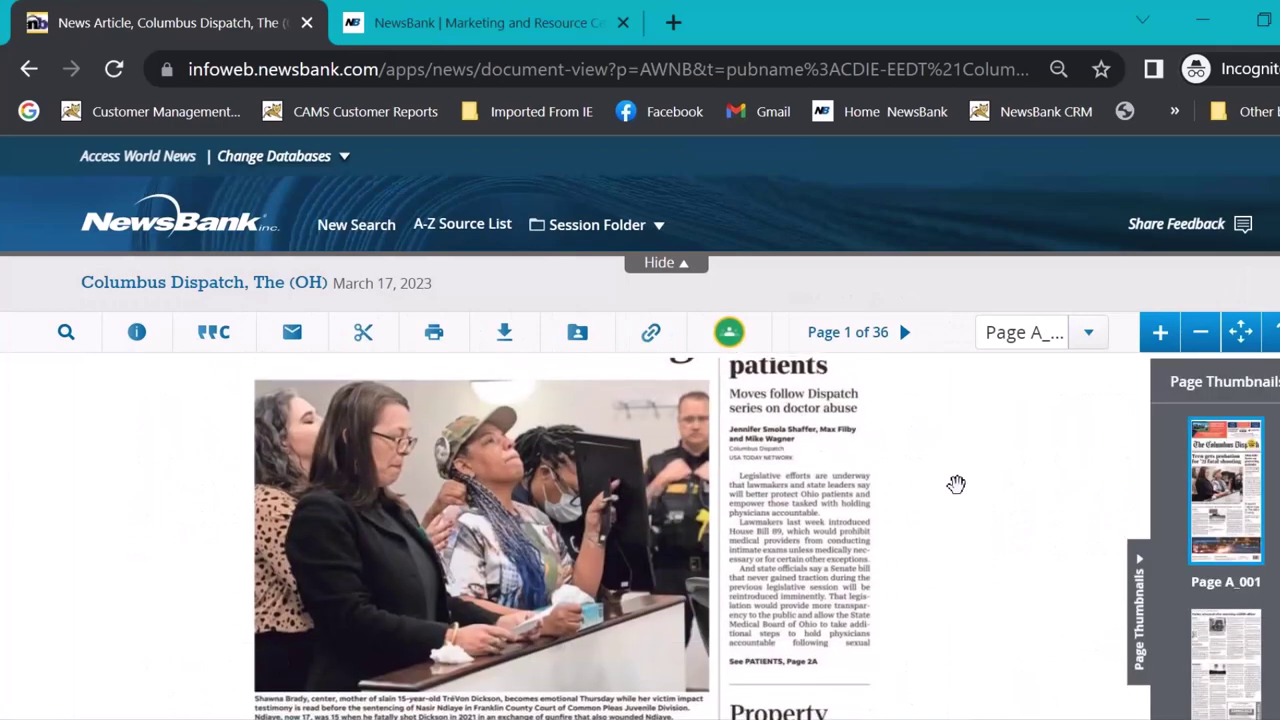
pyautogui.scroll(-4, 953, 485)
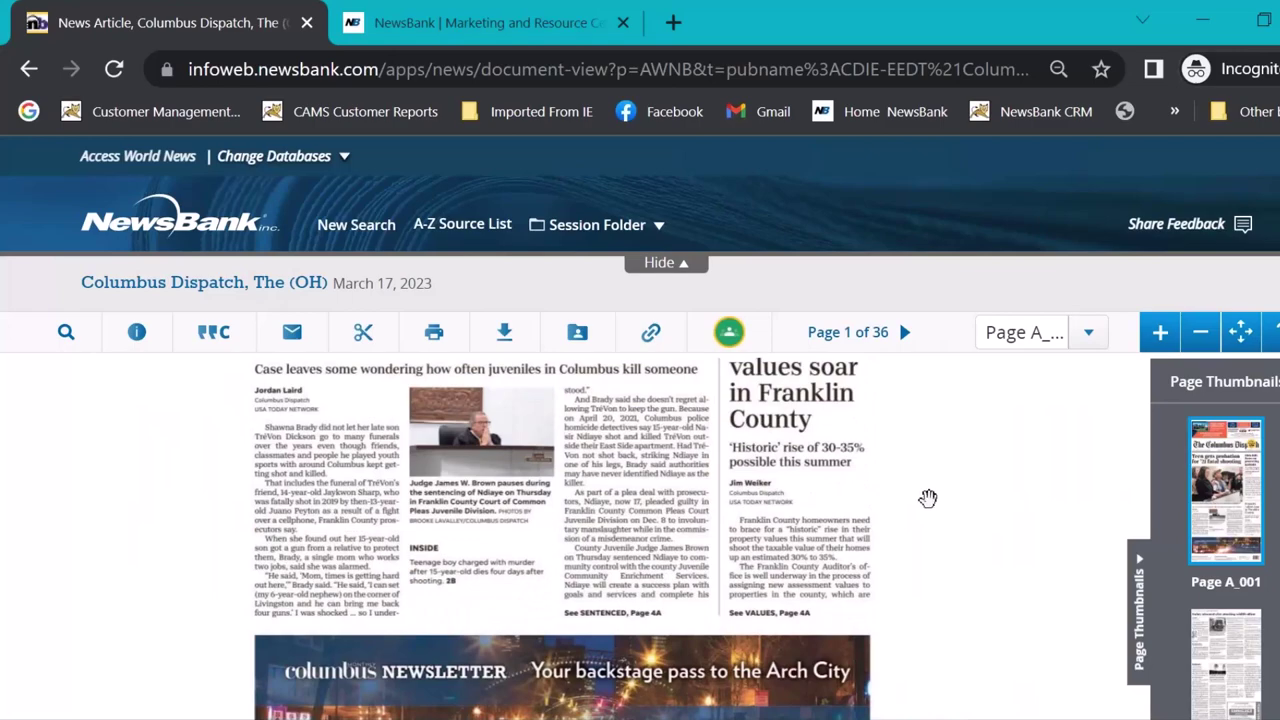
pyautogui.scroll(9, 940, 505)
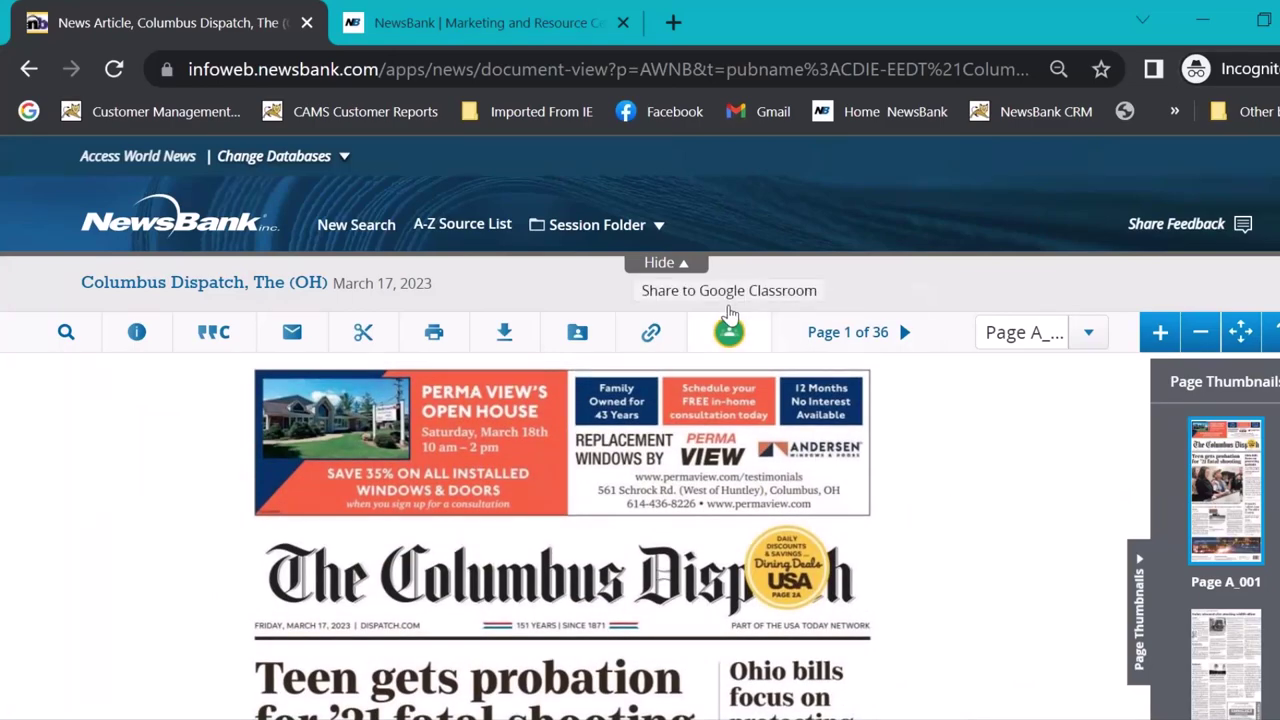
pyautogui.click(689, 265)
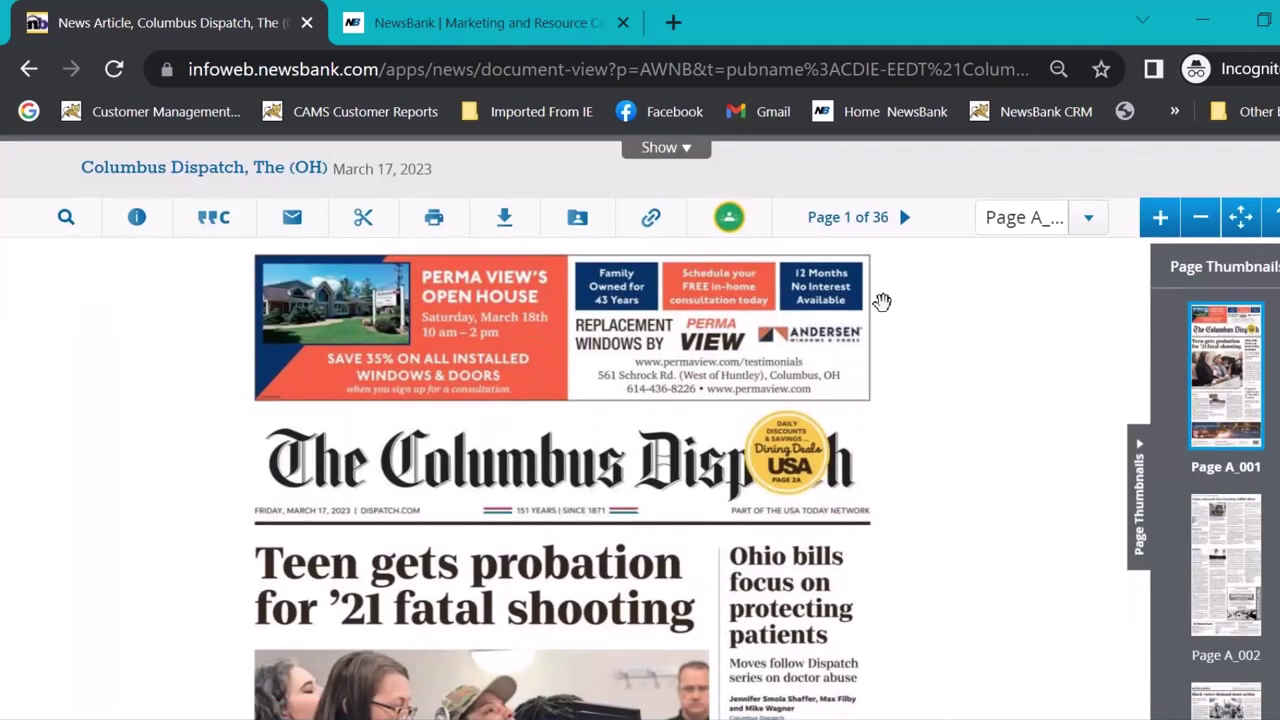
pyautogui.click(1159, 226)
pyautogui.click(1159, 224)
pyautogui.click(1198, 222)
pyautogui.click(1198, 224)
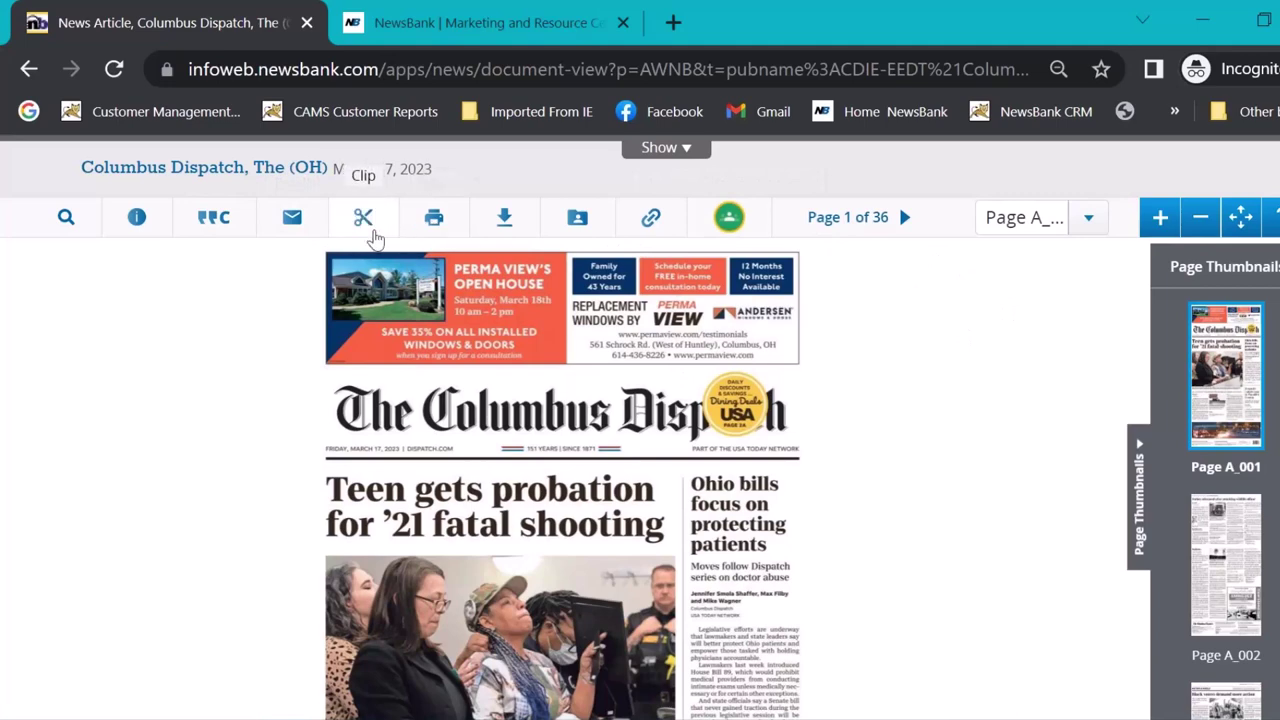
# - Open and close the page's citation options, go back, and reopen the March 17 issue
pyautogui.click(218, 228)
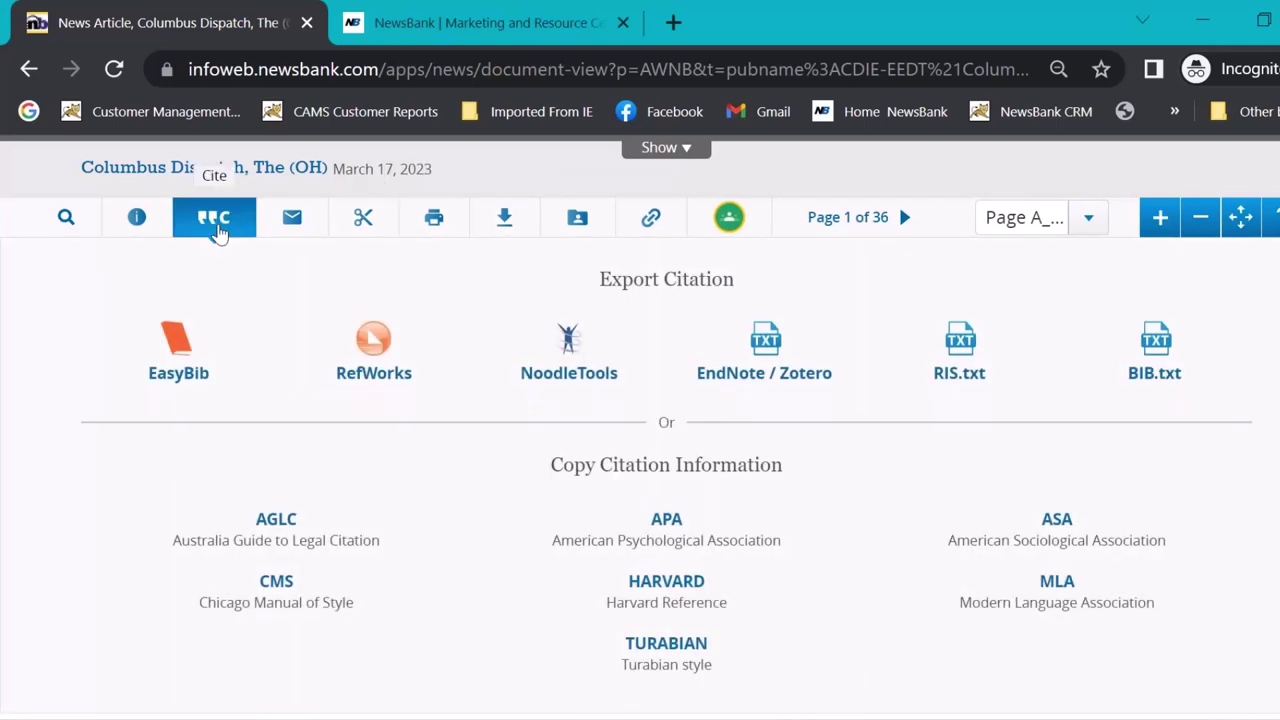
pyautogui.click(909, 445)
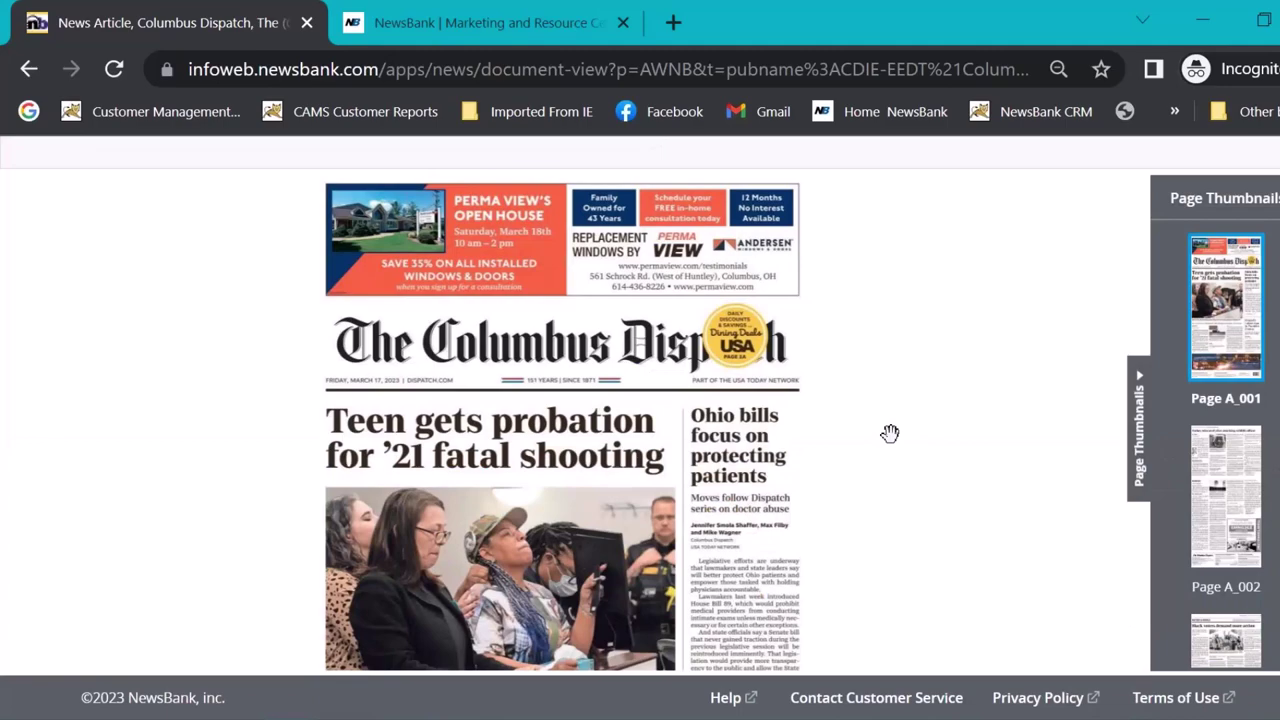
pyautogui.click(29, 69)
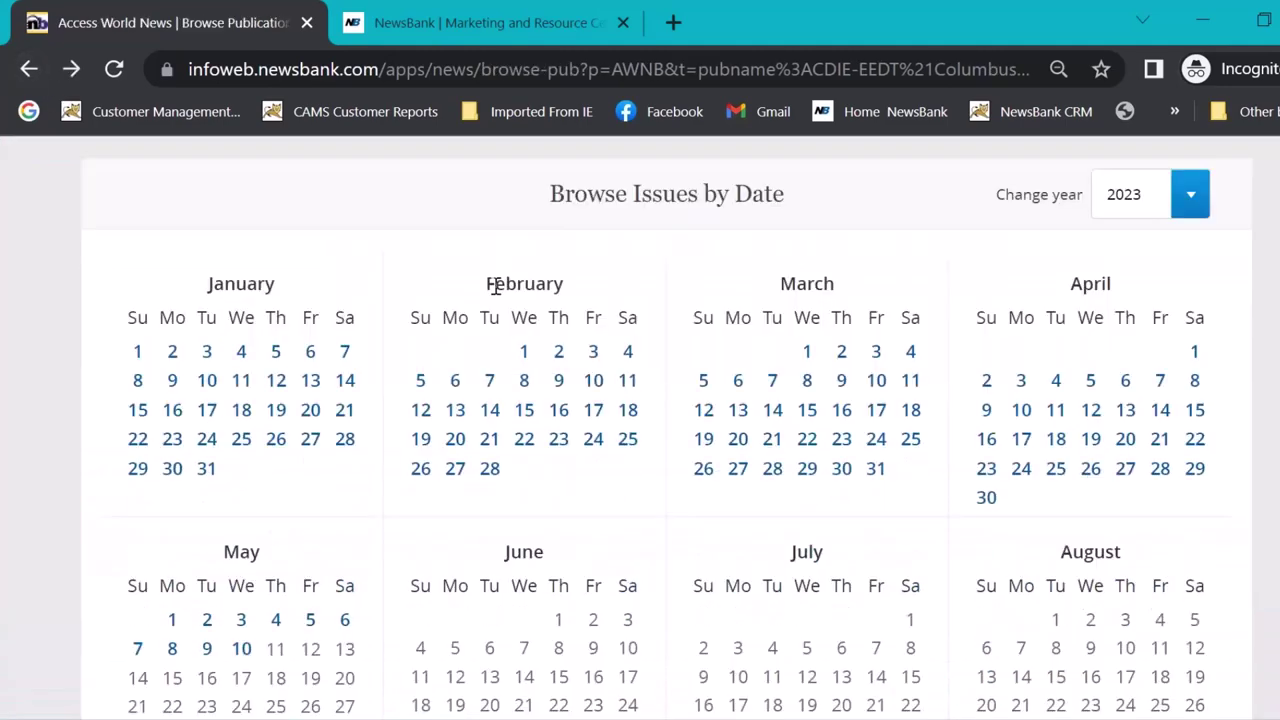
pyautogui.click(880, 414)
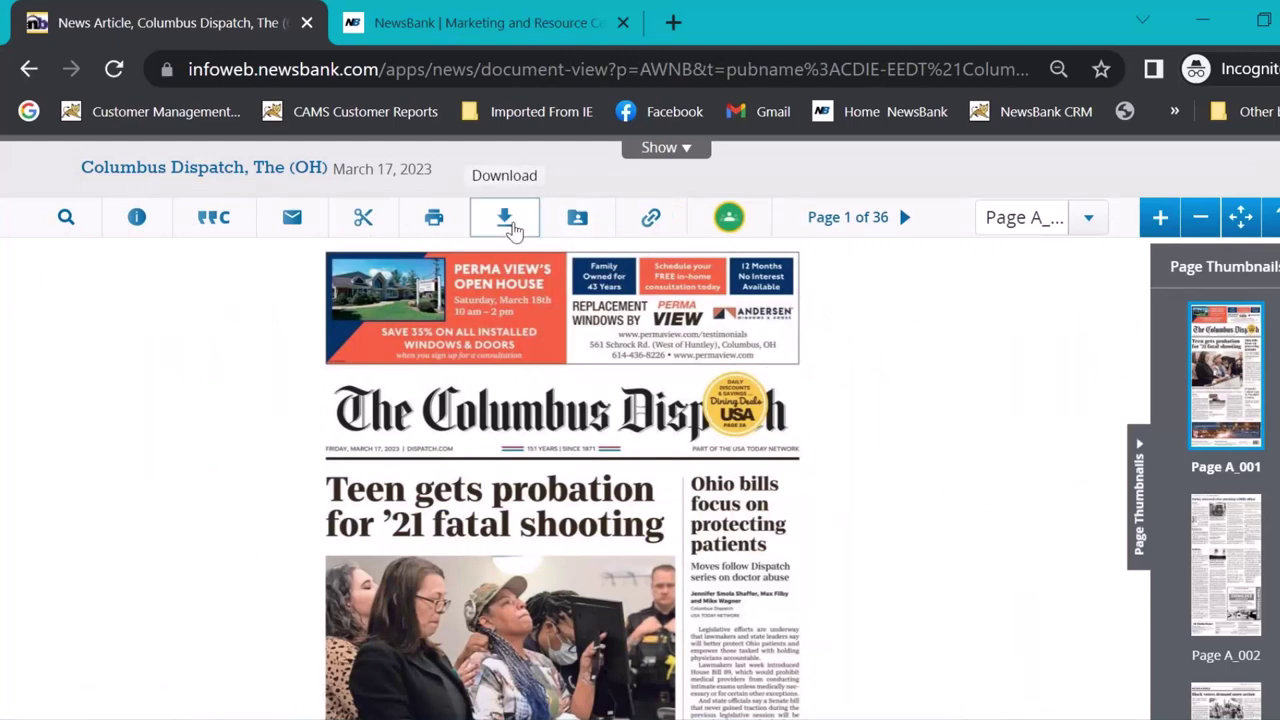
# - Try the download and clip options on the Columbus Dispatch front page, then cancel the clip
pyautogui.click(511, 228)
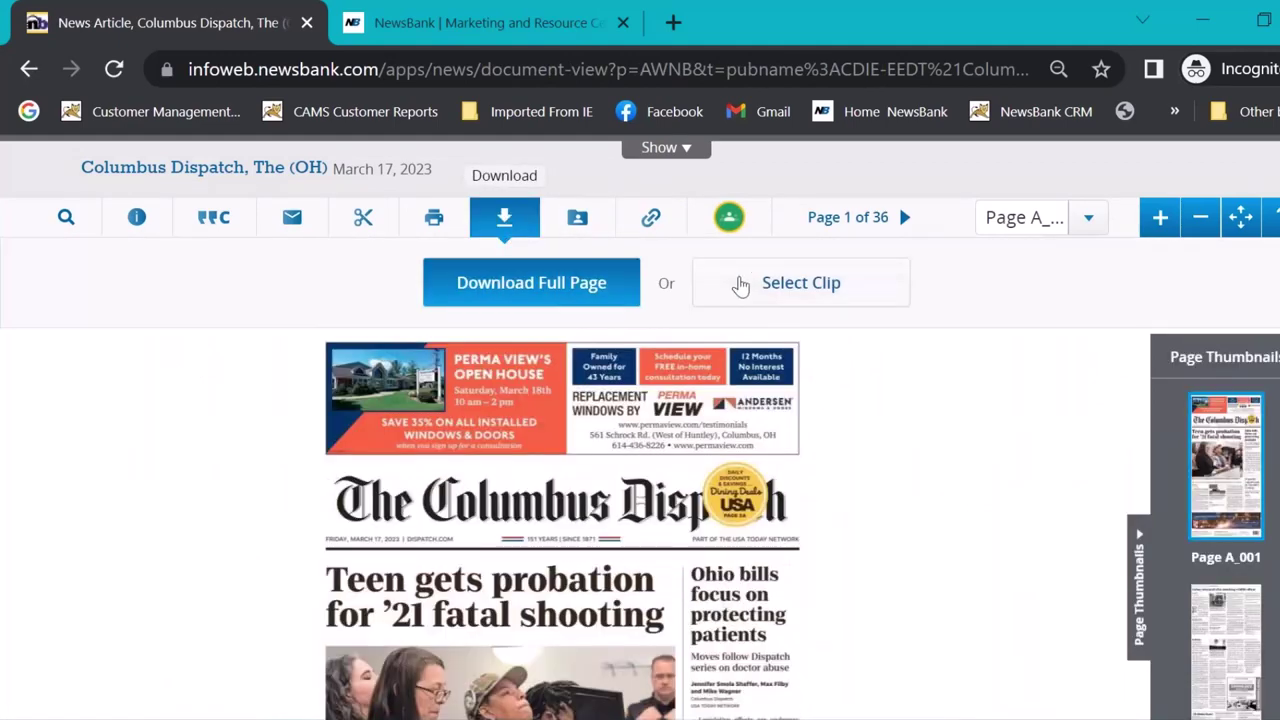
pyautogui.click(766, 293)
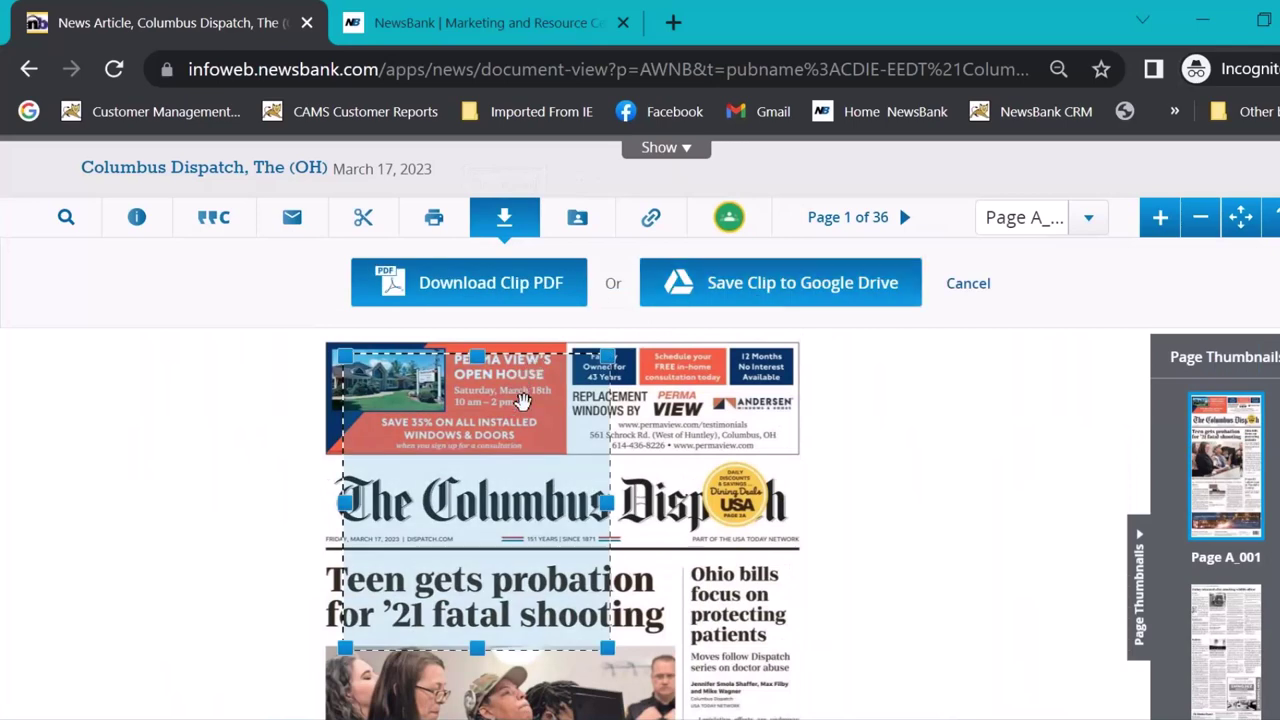
pyautogui.moveTo(522, 400); pyautogui.dragTo(388, 397)
pyautogui.scroll(-1, 470, 434)
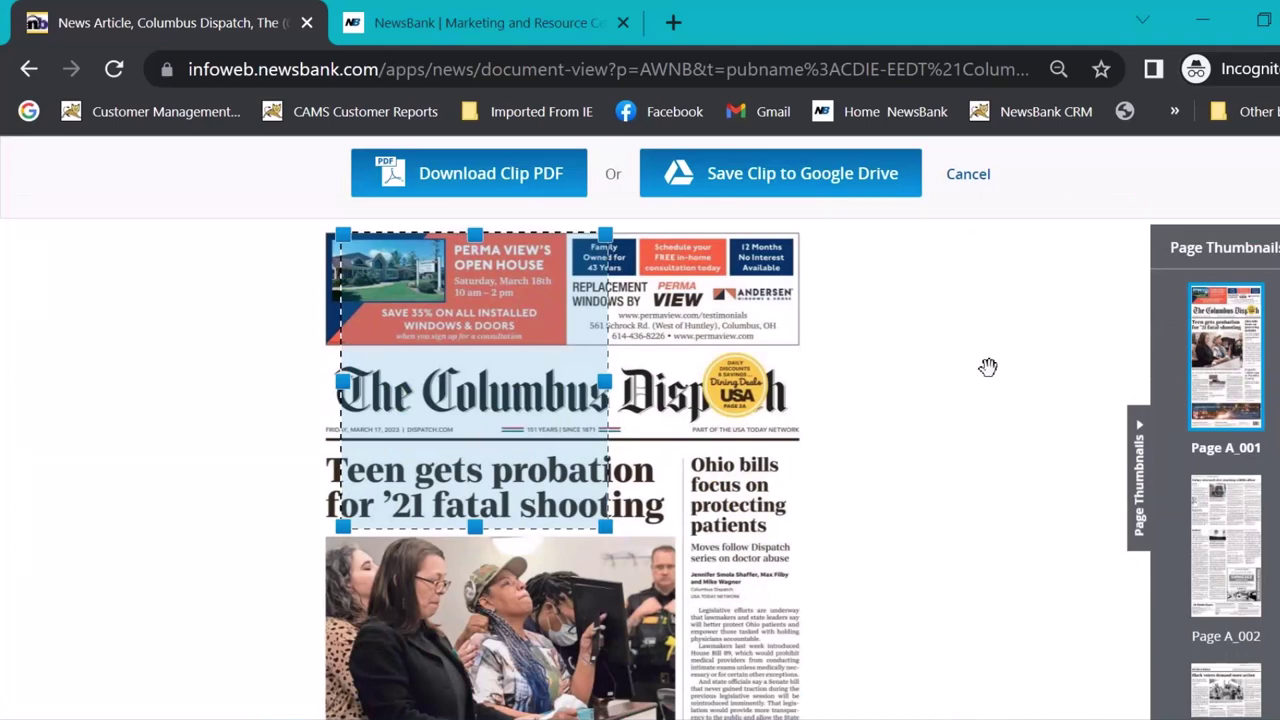
pyautogui.click(969, 176)
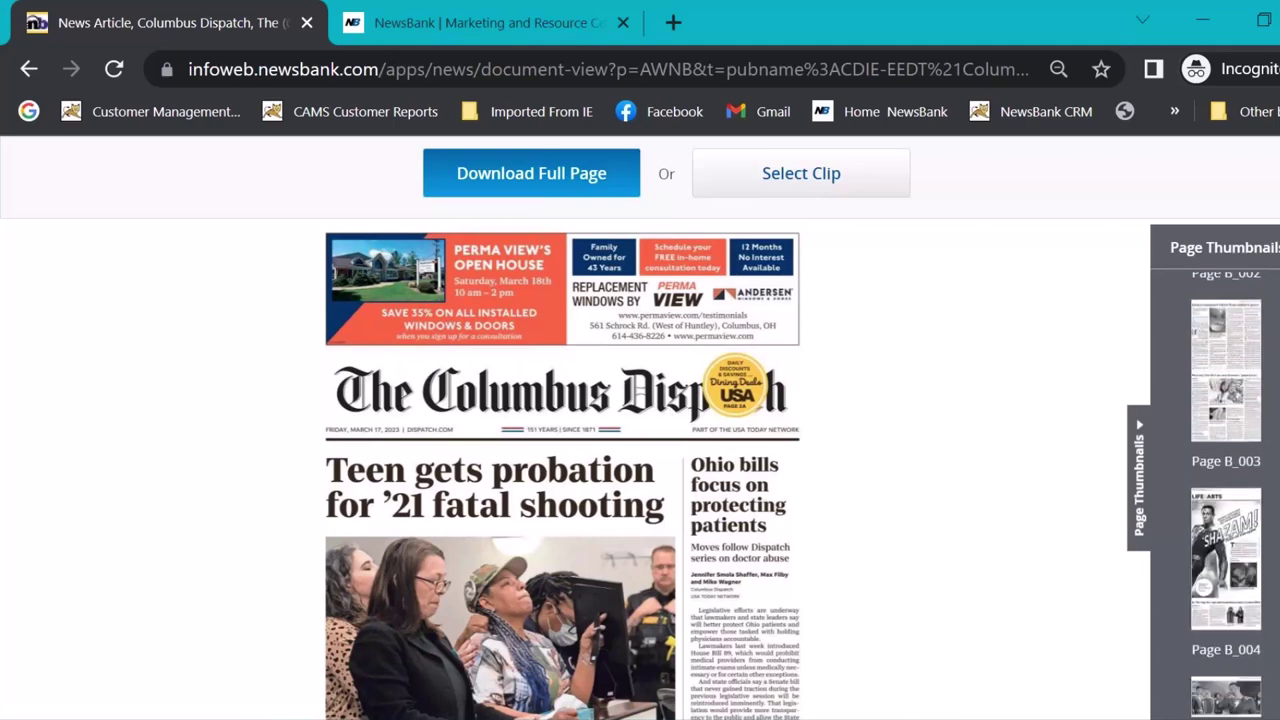
# - Open Columbus Dispatch page B_007 with the comics and LA Times crossword, and zoom out
pyautogui.scroll(-4, 1226, 495)
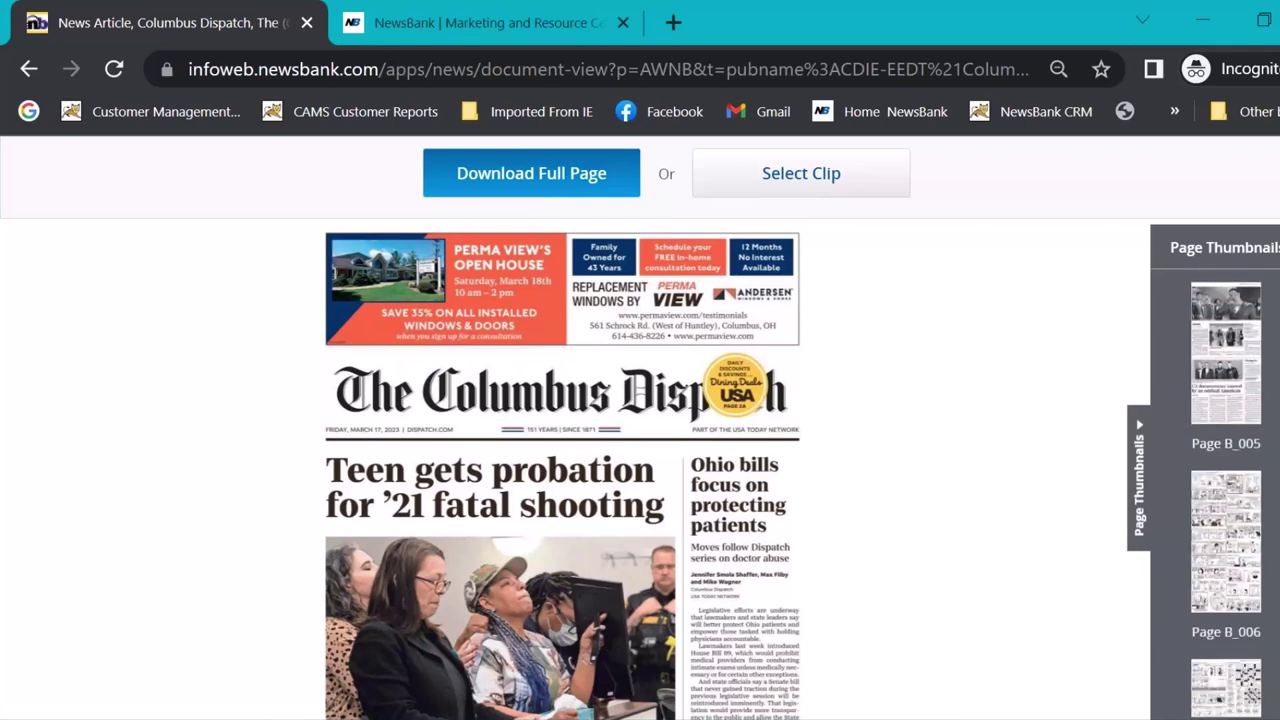
pyautogui.scroll(-2, 1226, 495)
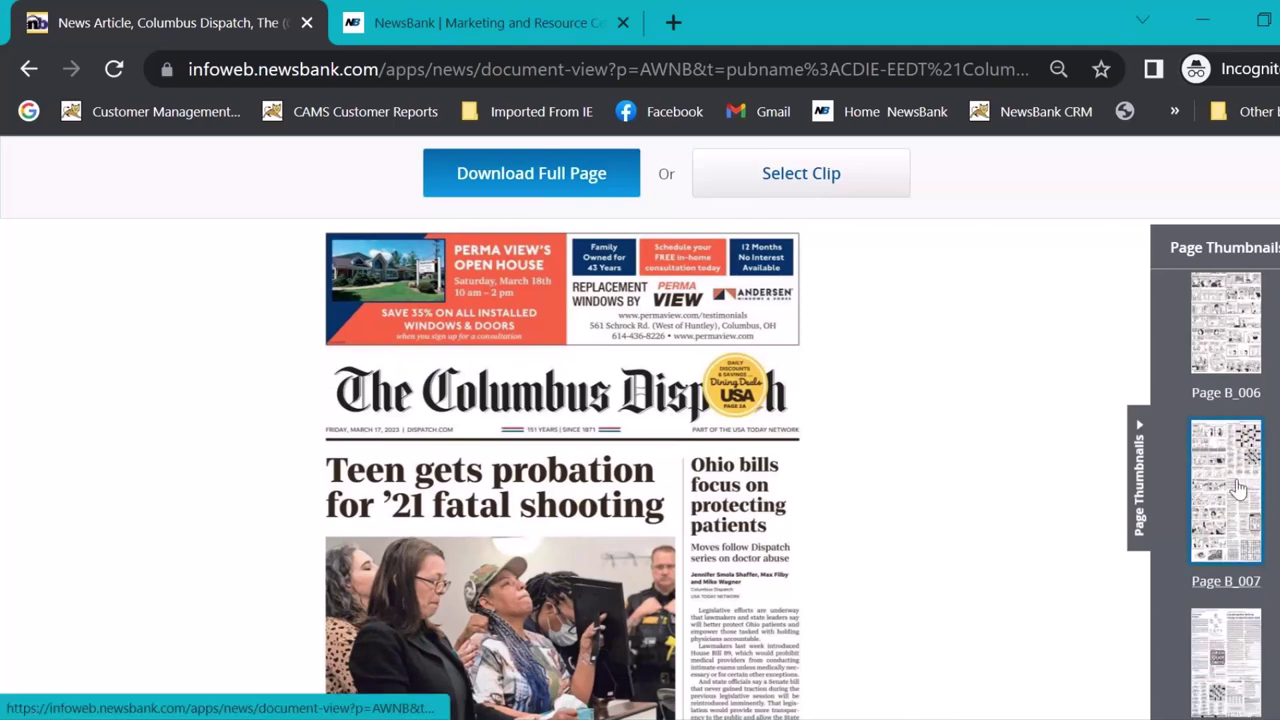
pyautogui.click(1226, 455)
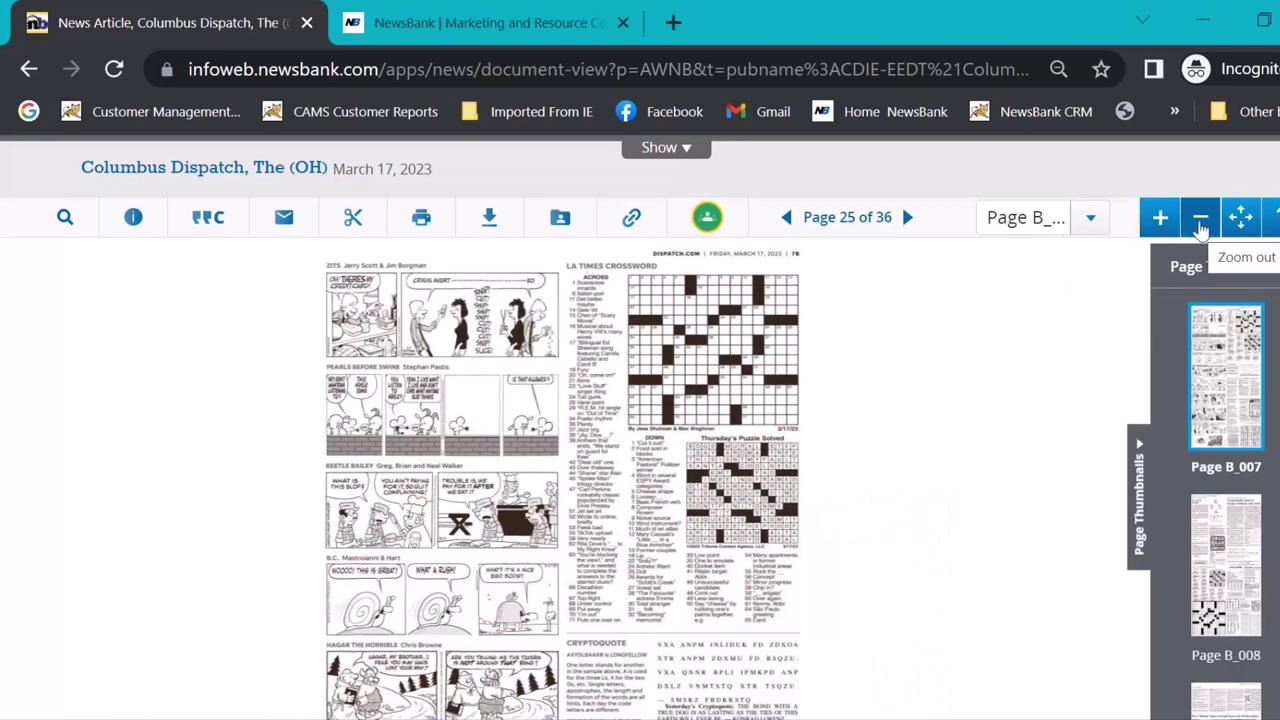
pyautogui.click(1200, 219)
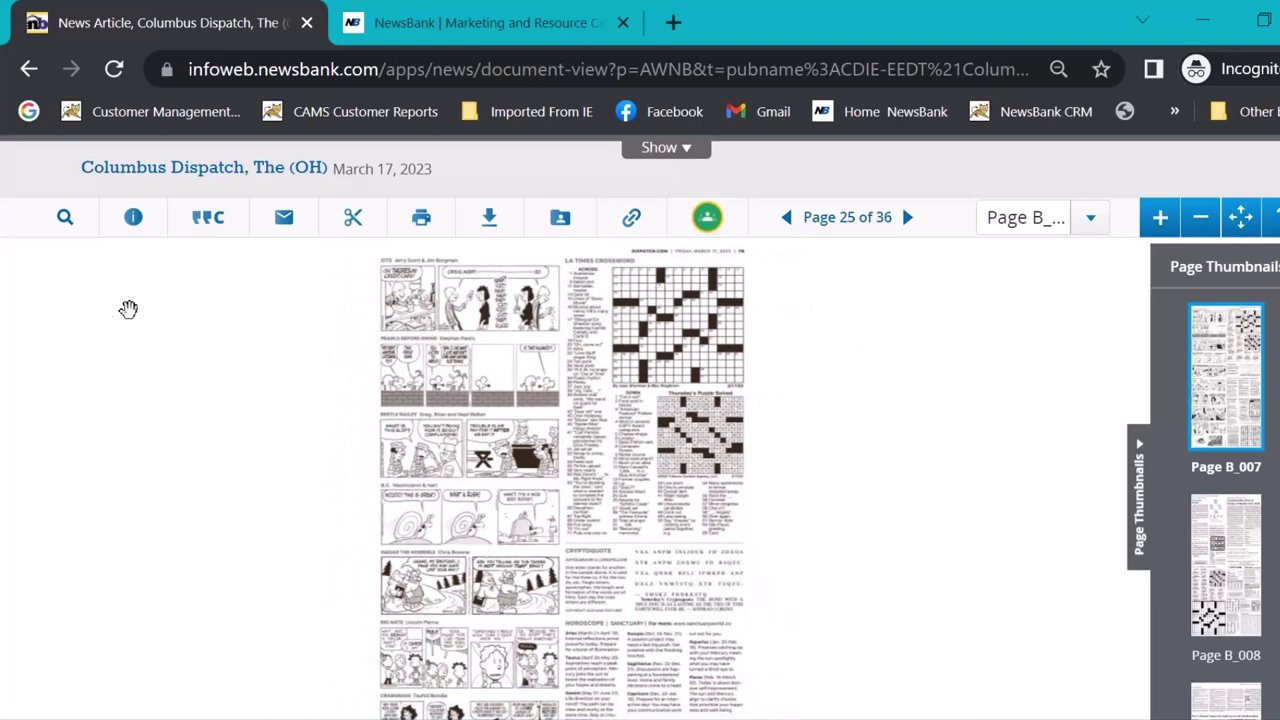
# - Frame a clip region tightly around the LA Times crossword column on page B_007
pyautogui.click(352, 220)
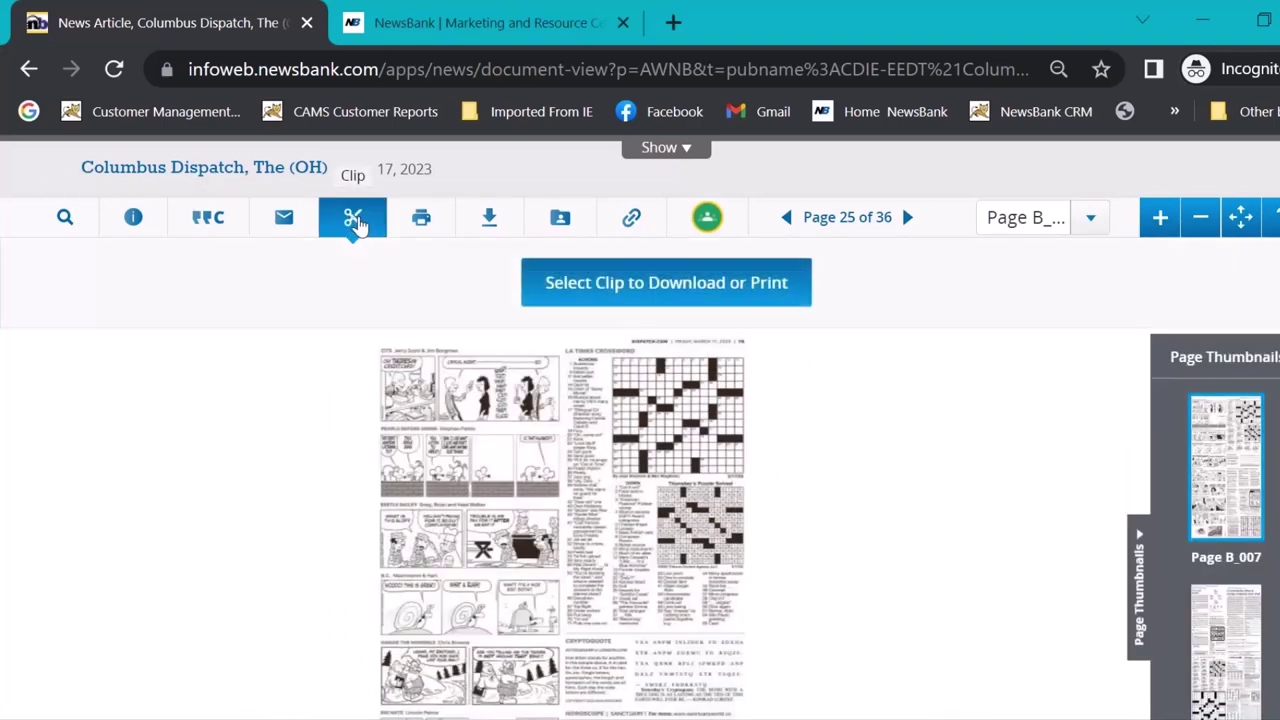
pyautogui.click(637, 289)
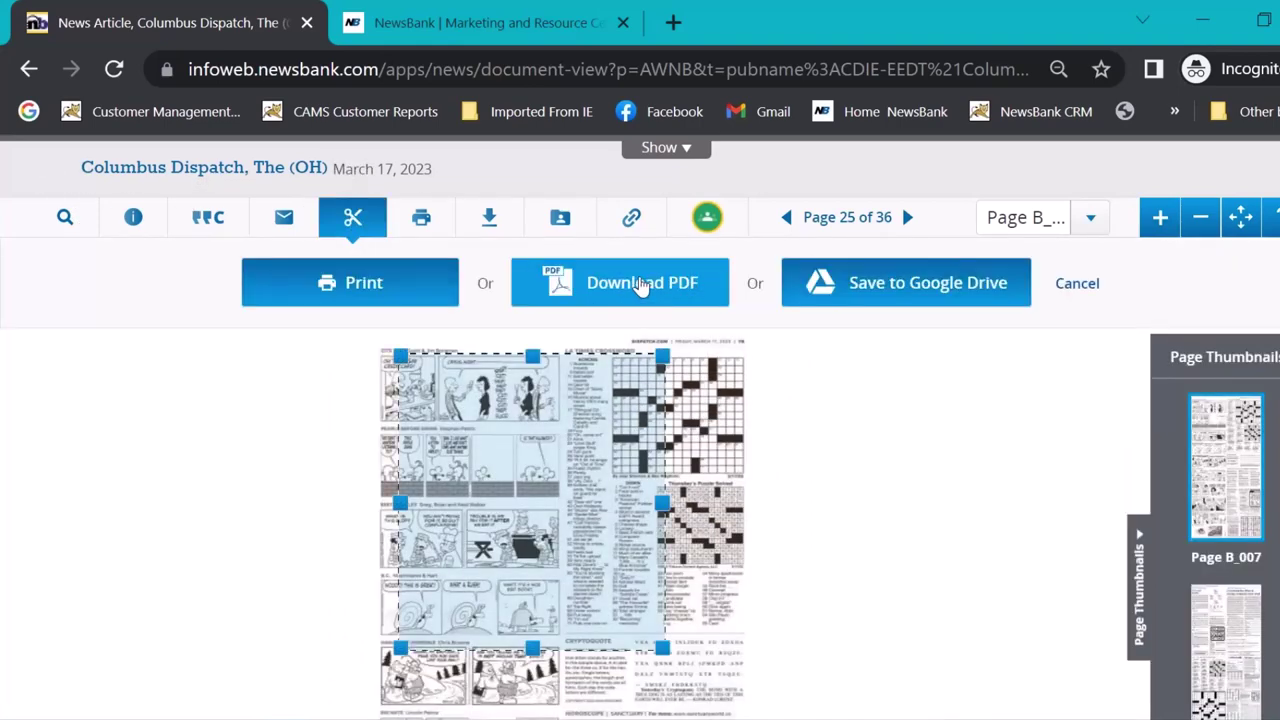
pyautogui.moveTo(488, 477)
pyautogui.mouseDown()
pyautogui.moveTo(382, 476)
pyautogui.moveTo(486, 466)
pyautogui.mouseUp()
pyautogui.scroll(-1, 470, 462)
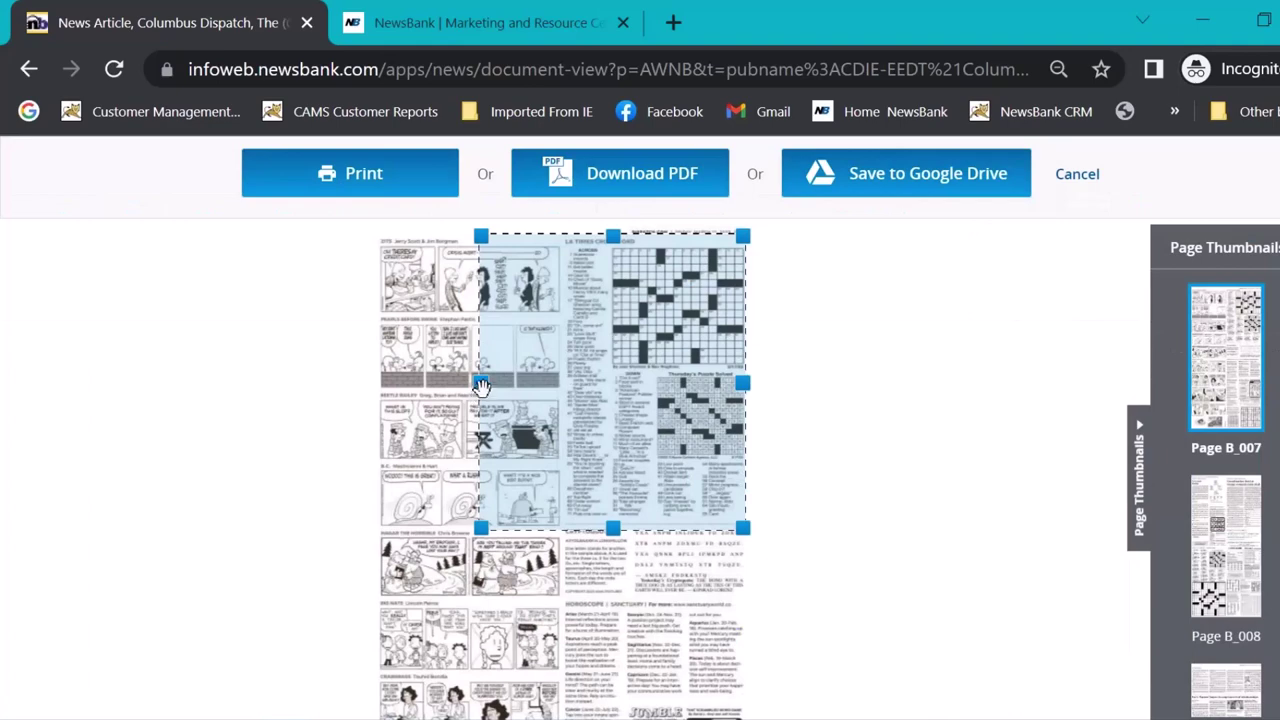
pyautogui.moveTo(483, 385); pyautogui.dragTo(564, 389)
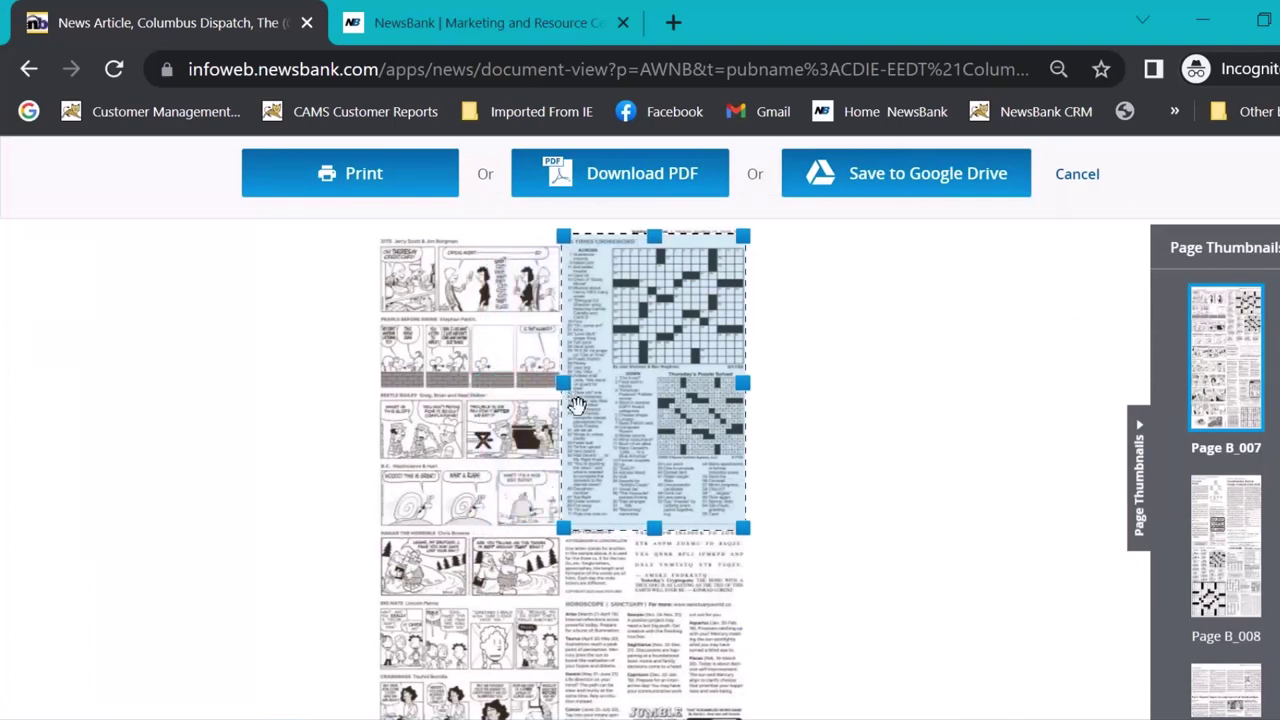
pyautogui.moveTo(658, 531); pyautogui.dragTo(657, 526)
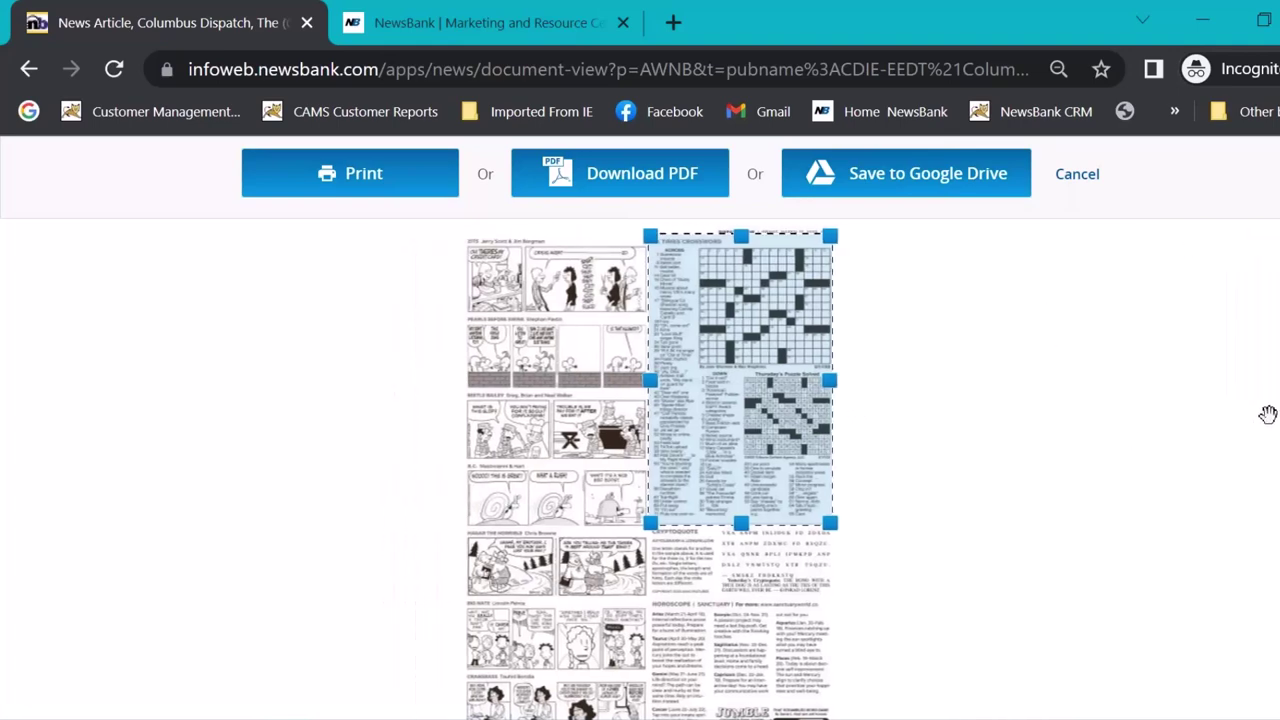
# - Drop the crossword clip and go back to the Access World News Easy Search home page
pyautogui.click(1077, 174)
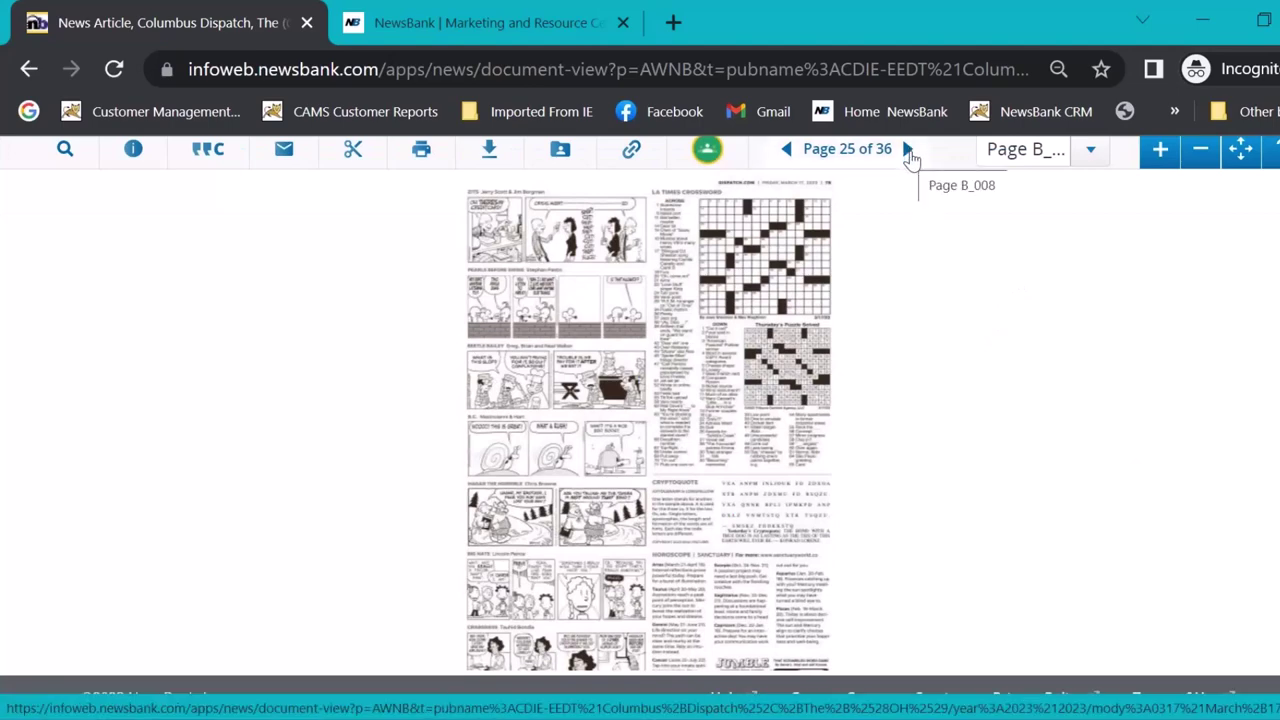
pyautogui.click(1091, 151)
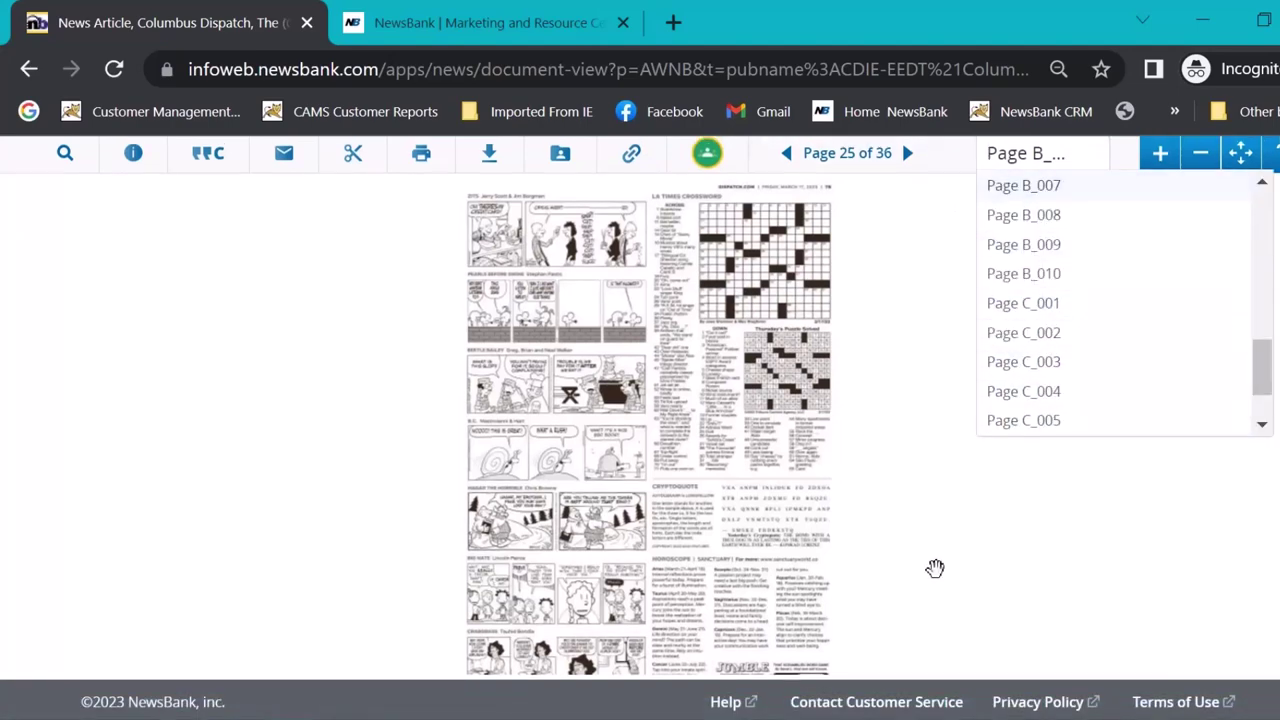
pyautogui.scroll(2, 640, 420)
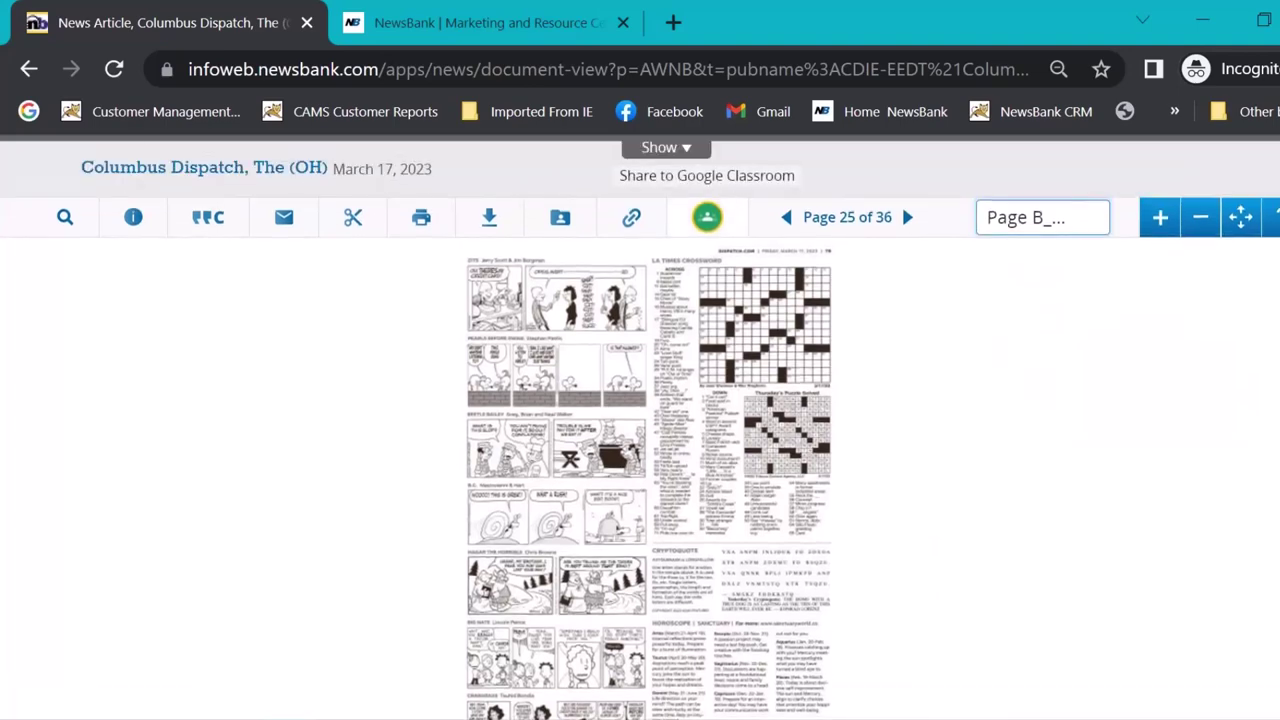
pyautogui.scroll(2, 901, 306)
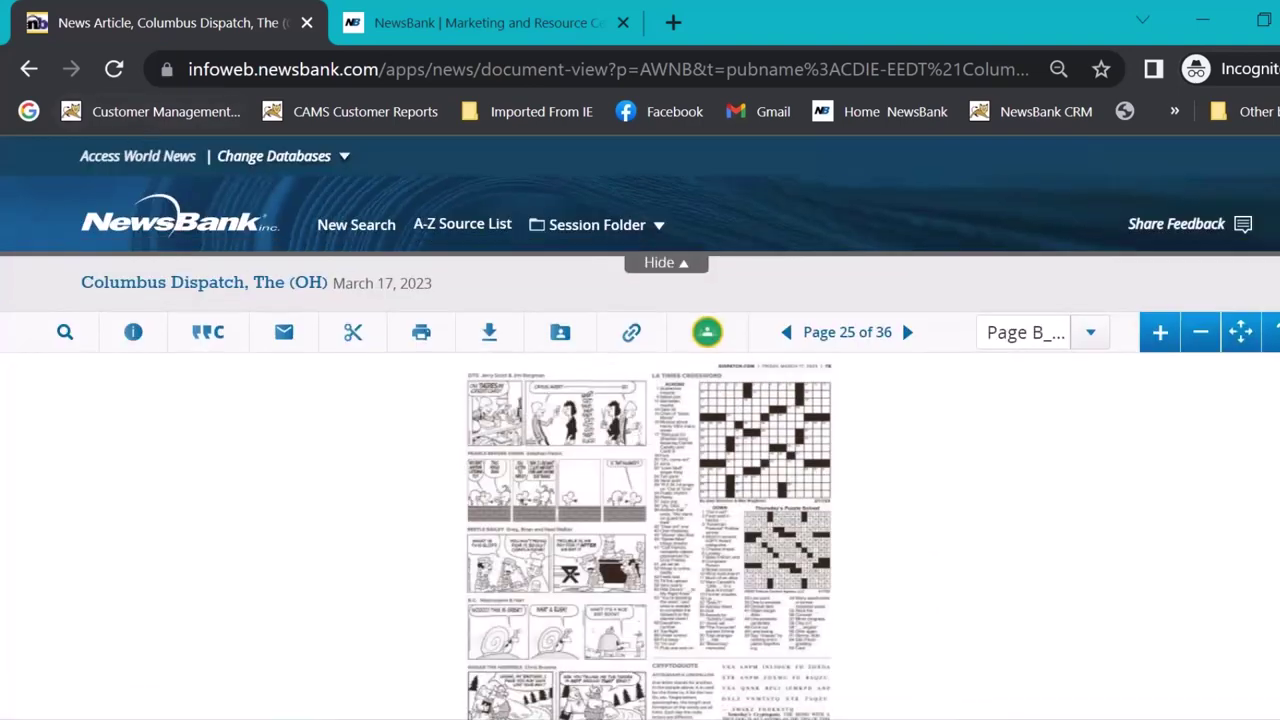
pyautogui.click(155, 224)
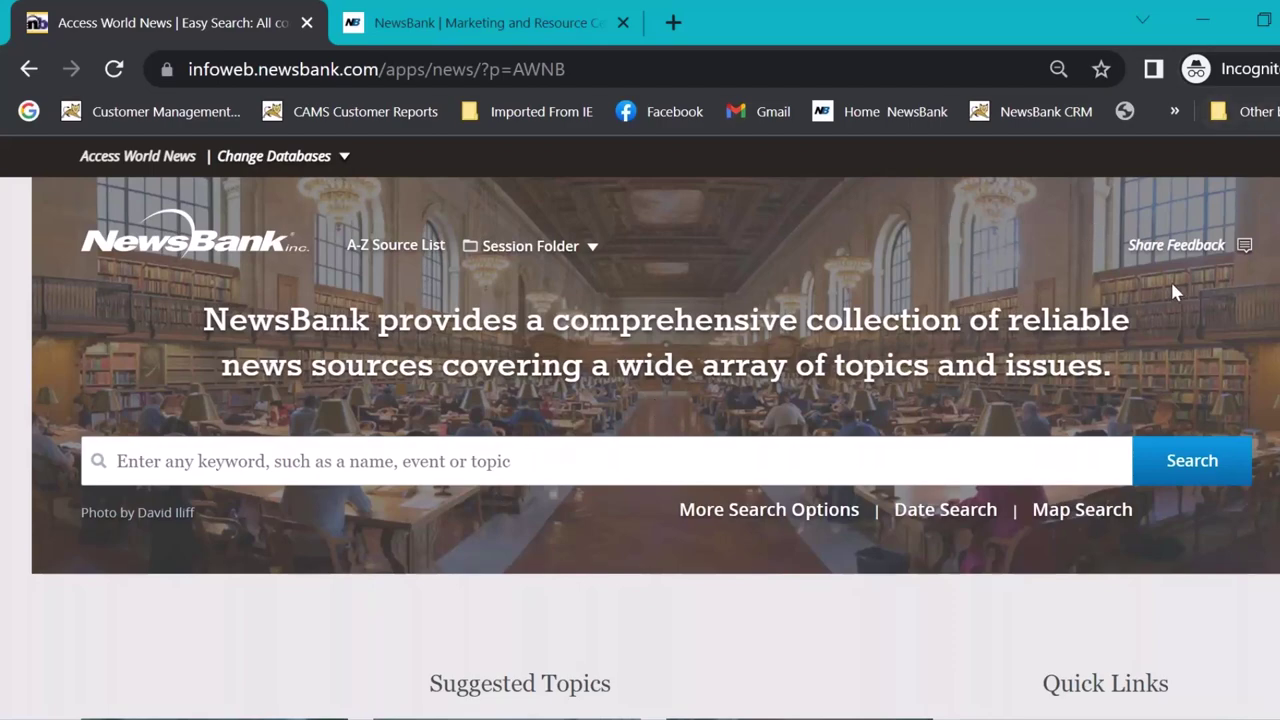
pyautogui.scroll(-5, 1170, 280)
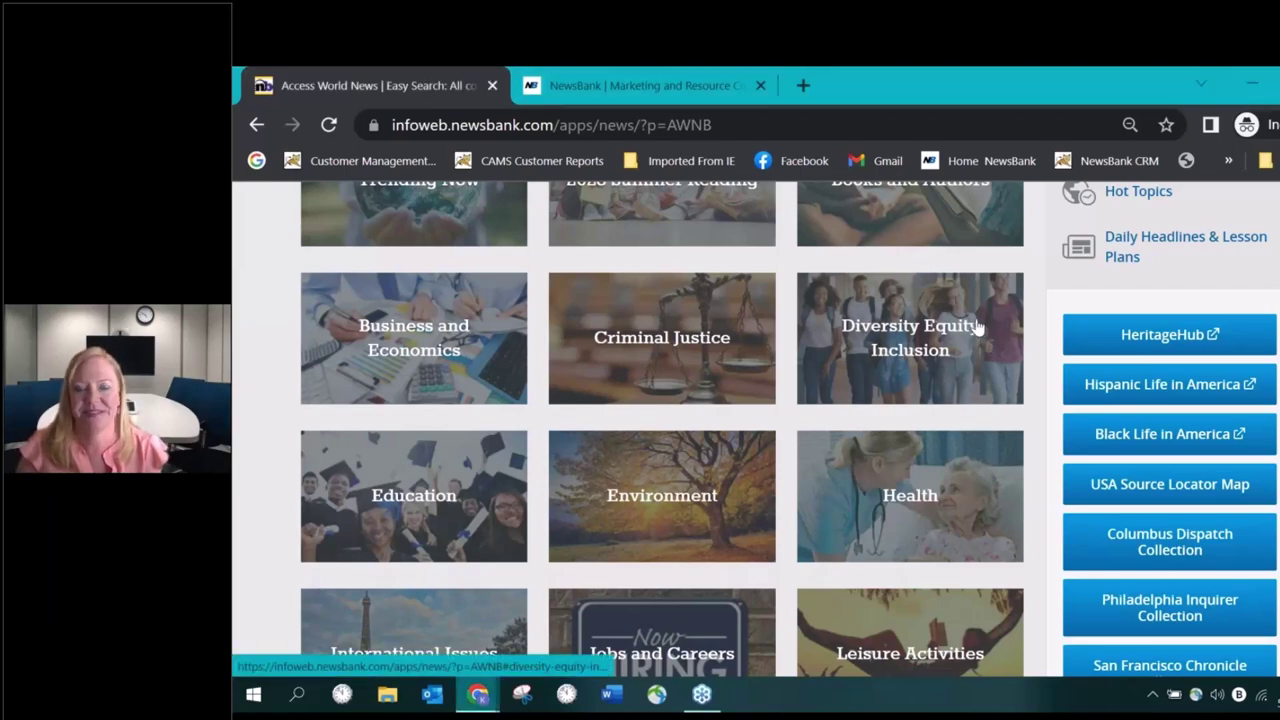
pyautogui.scroll(6, 977, 329)
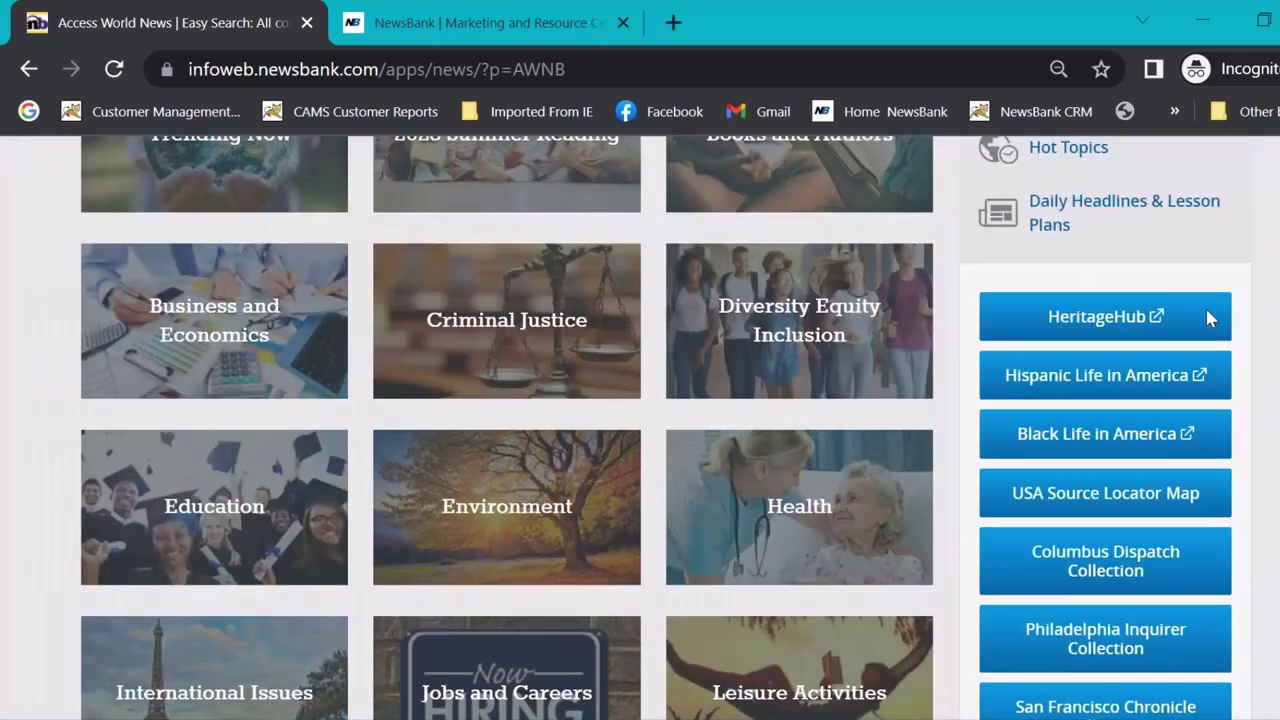
pyautogui.scroll(5, 1210, 318)
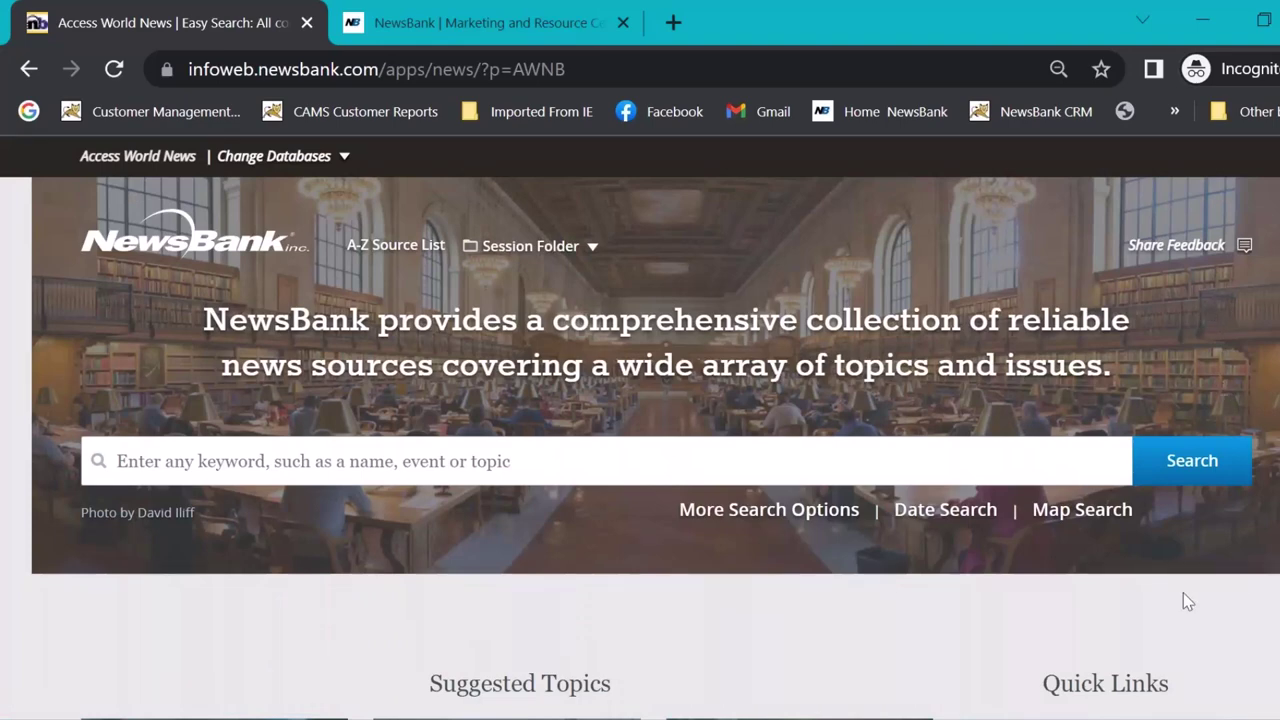
pyautogui.scroll(-5, 1227, 521)
pyautogui.scroll(5, 816, 533)
# - Run a search with an empty keyword box across all Access World News content
pyautogui.click(1193, 481)
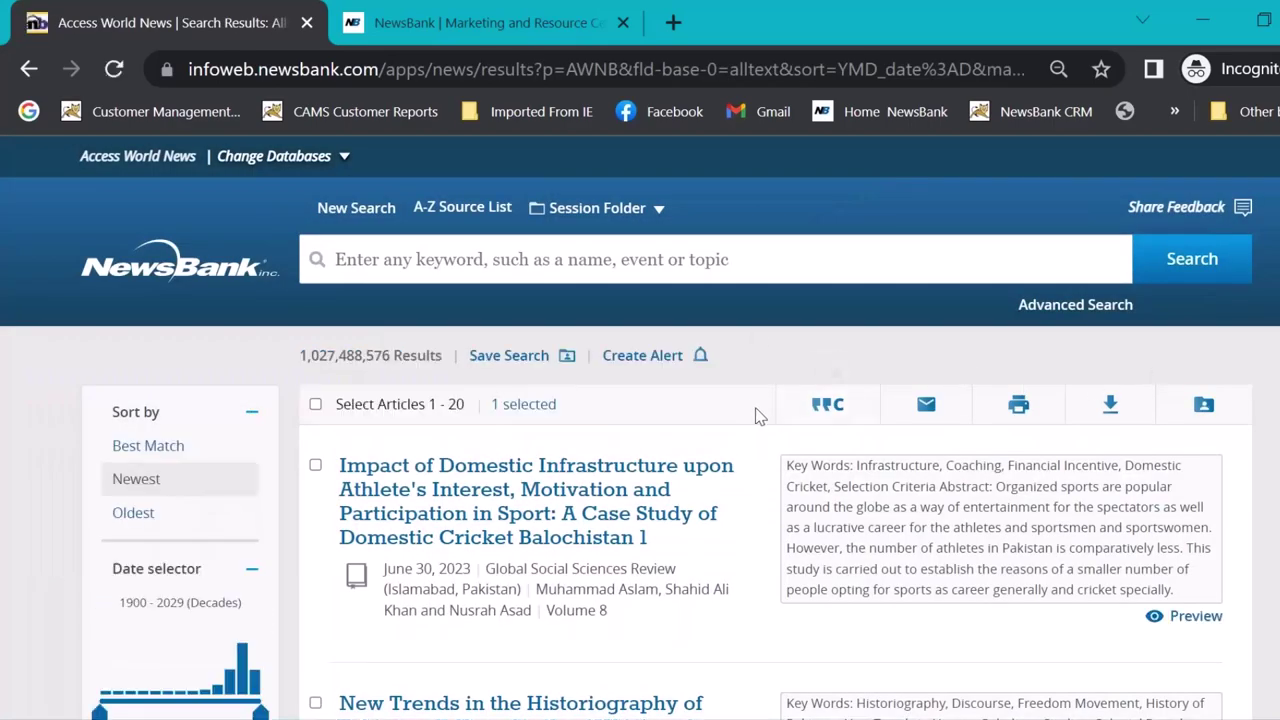
pyautogui.scroll(-6, 751, 405)
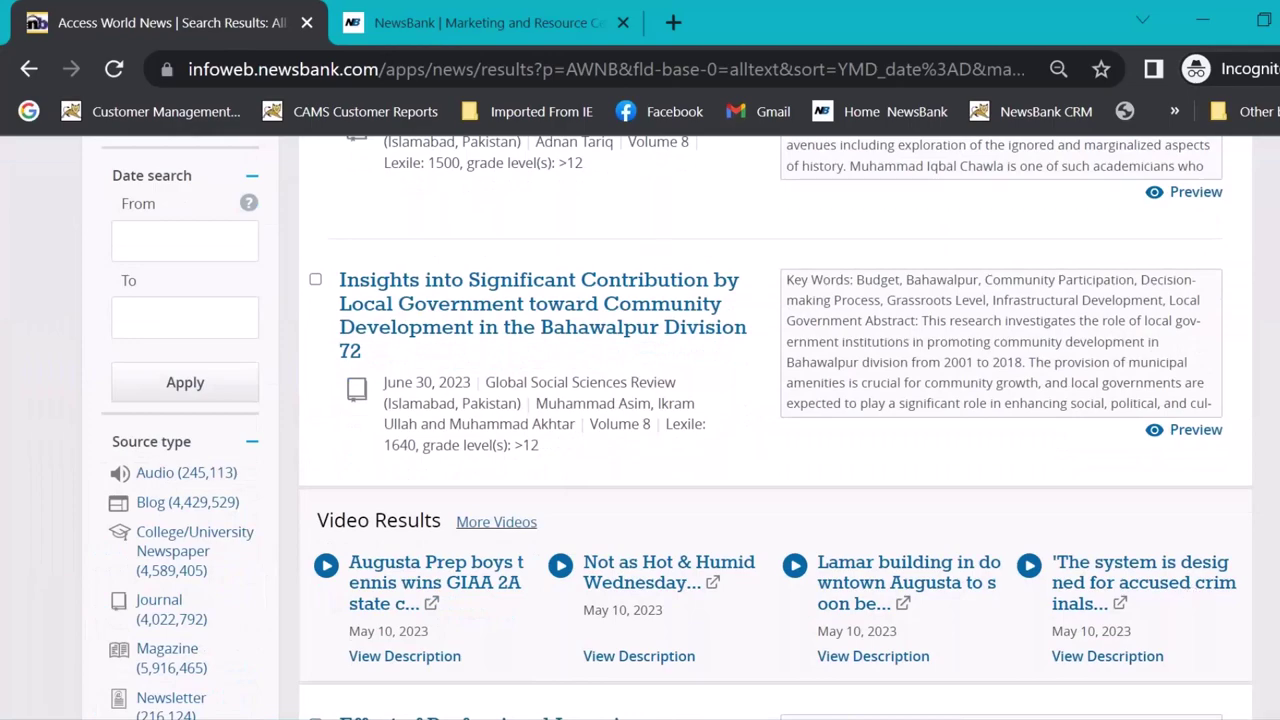
pyautogui.scroll(-5, 751, 405)
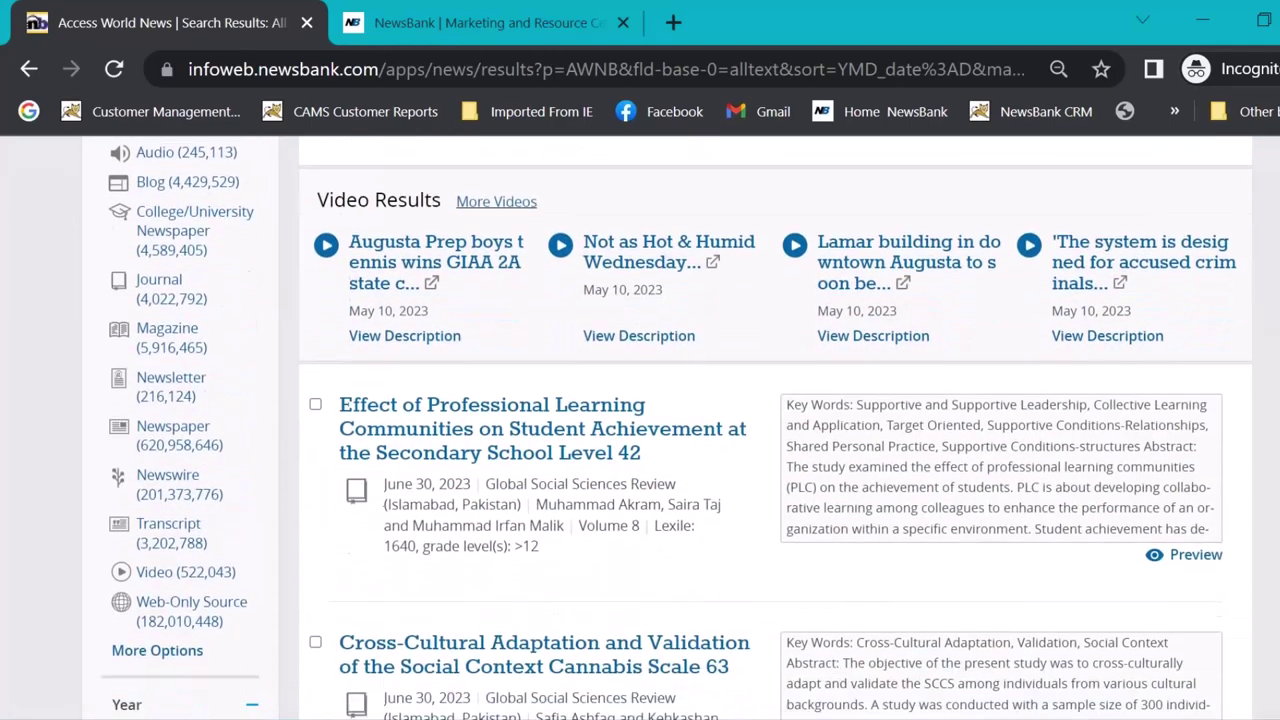
pyautogui.scroll(-5, 390, 570)
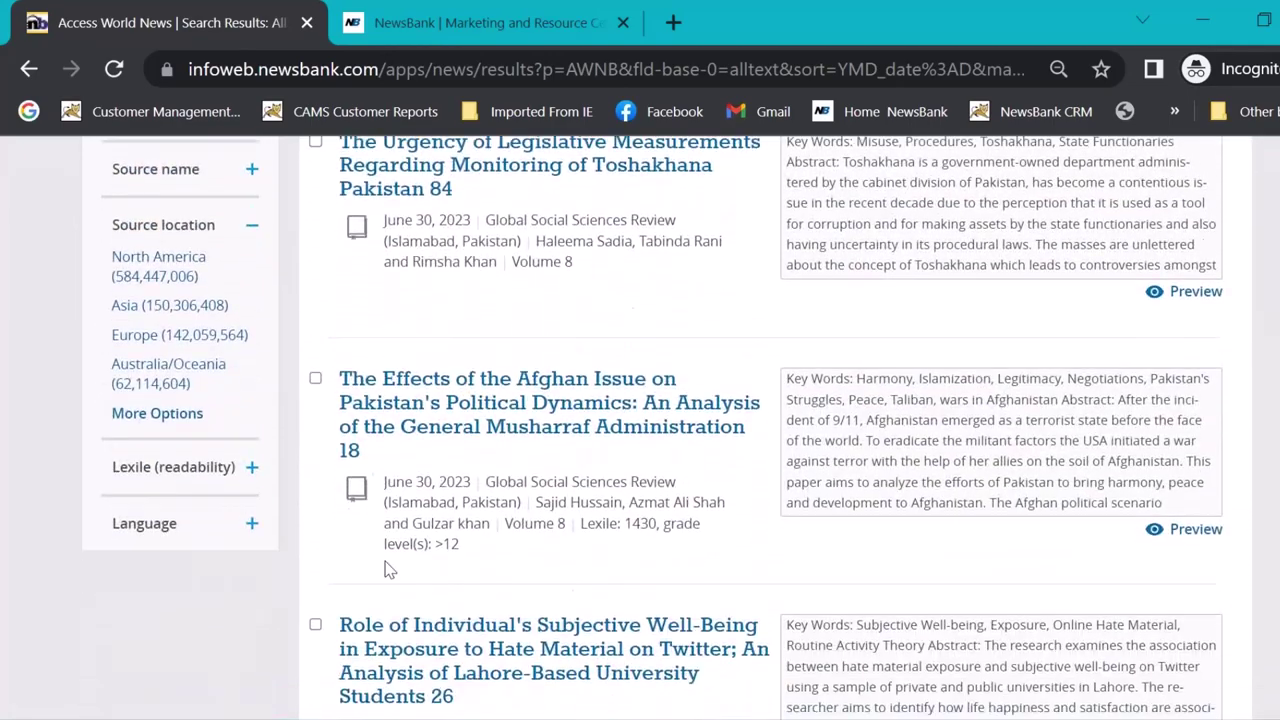
# - Filter the results by Language to French, listing 10,805,455 articles
pyautogui.click(251, 524)
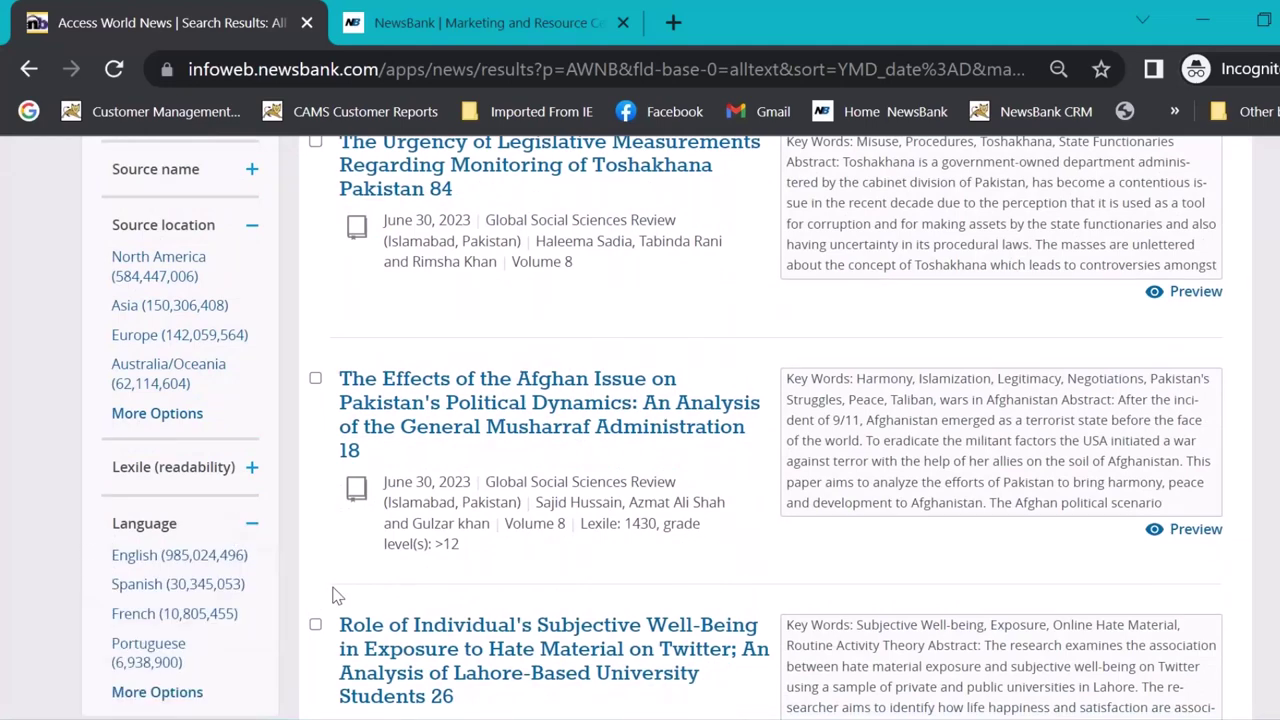
pyautogui.click(140, 624)
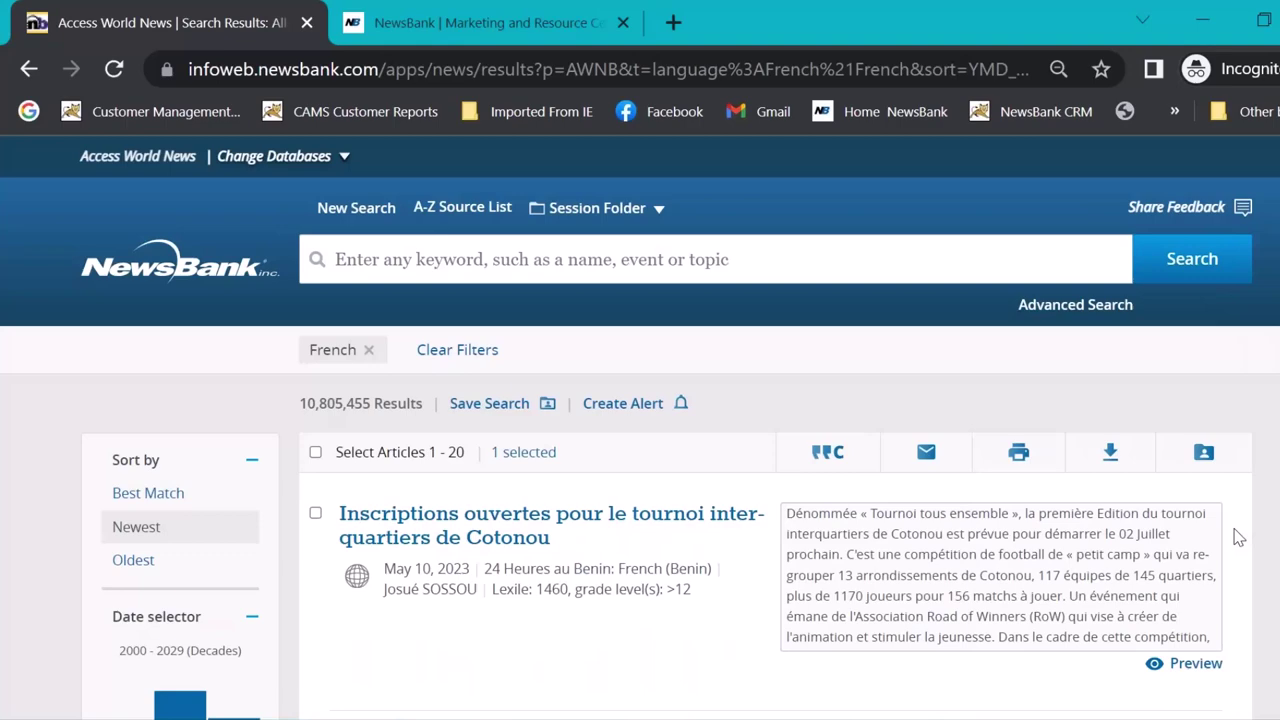
pyautogui.scroll(-6, 1238, 537)
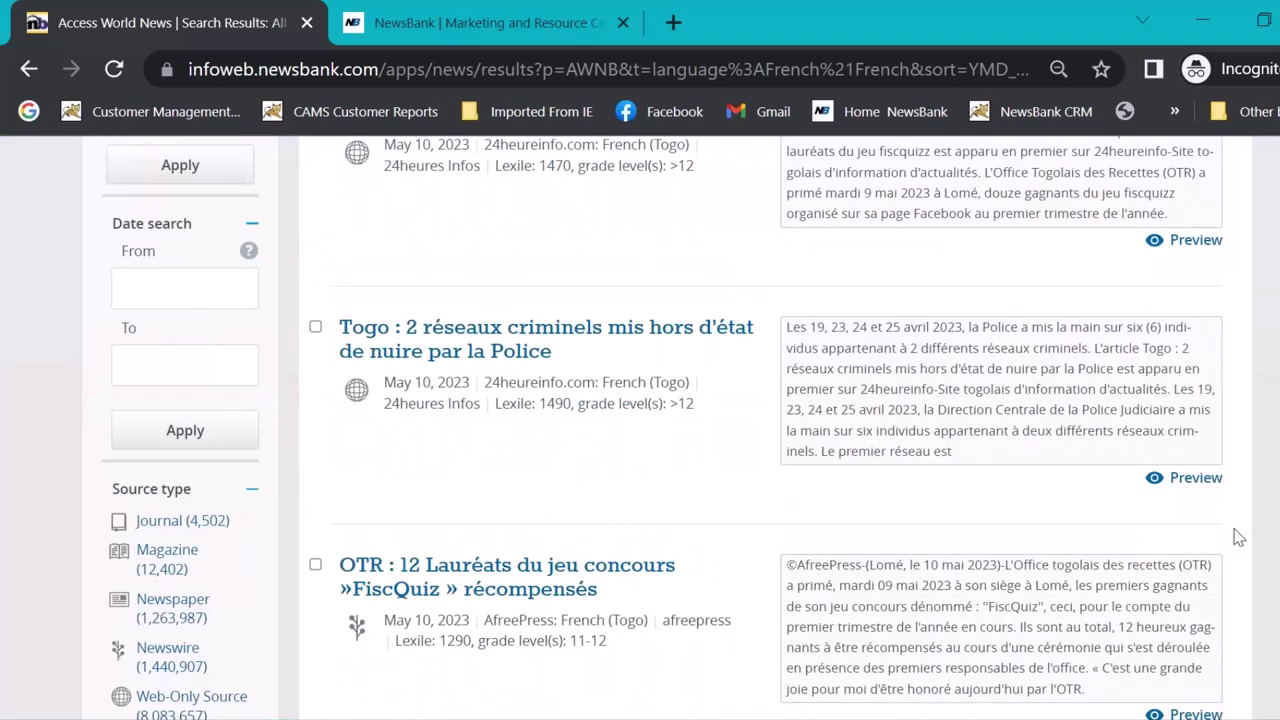
pyautogui.scroll(7, 1238, 537)
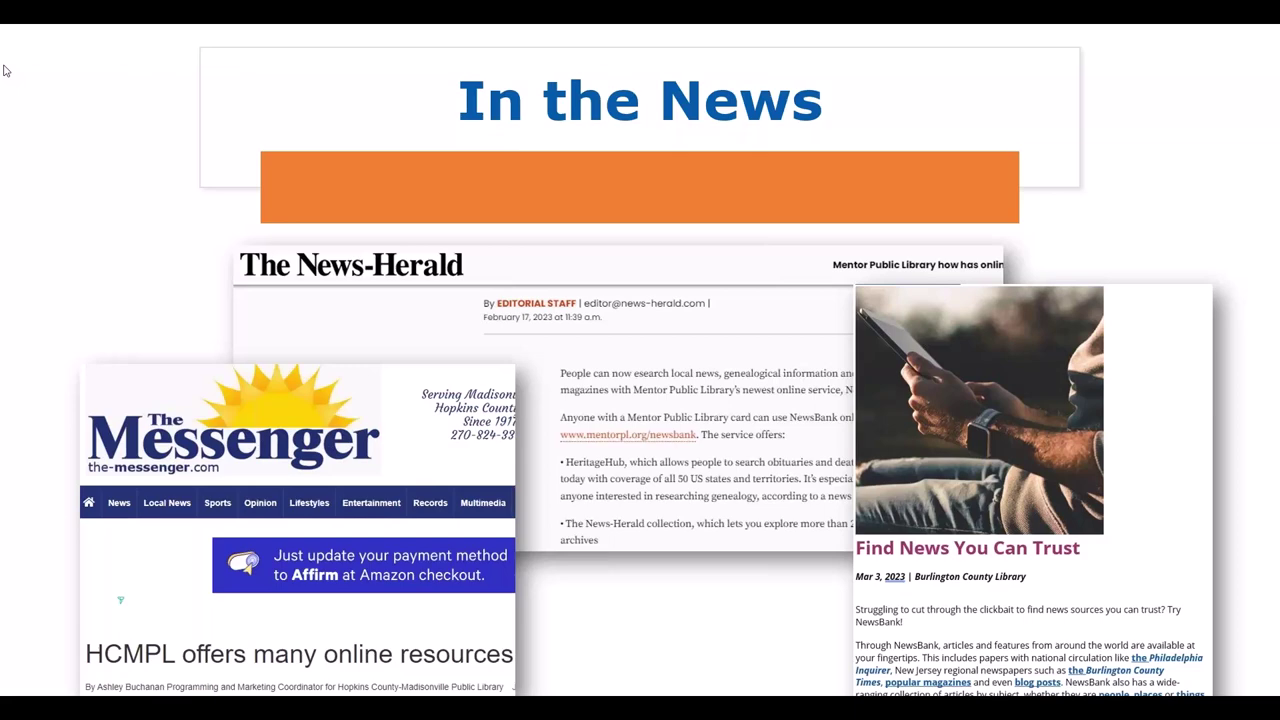
# - Advance the deck to the 'Build Your Web Presence' slide
pyautogui.press('Right')
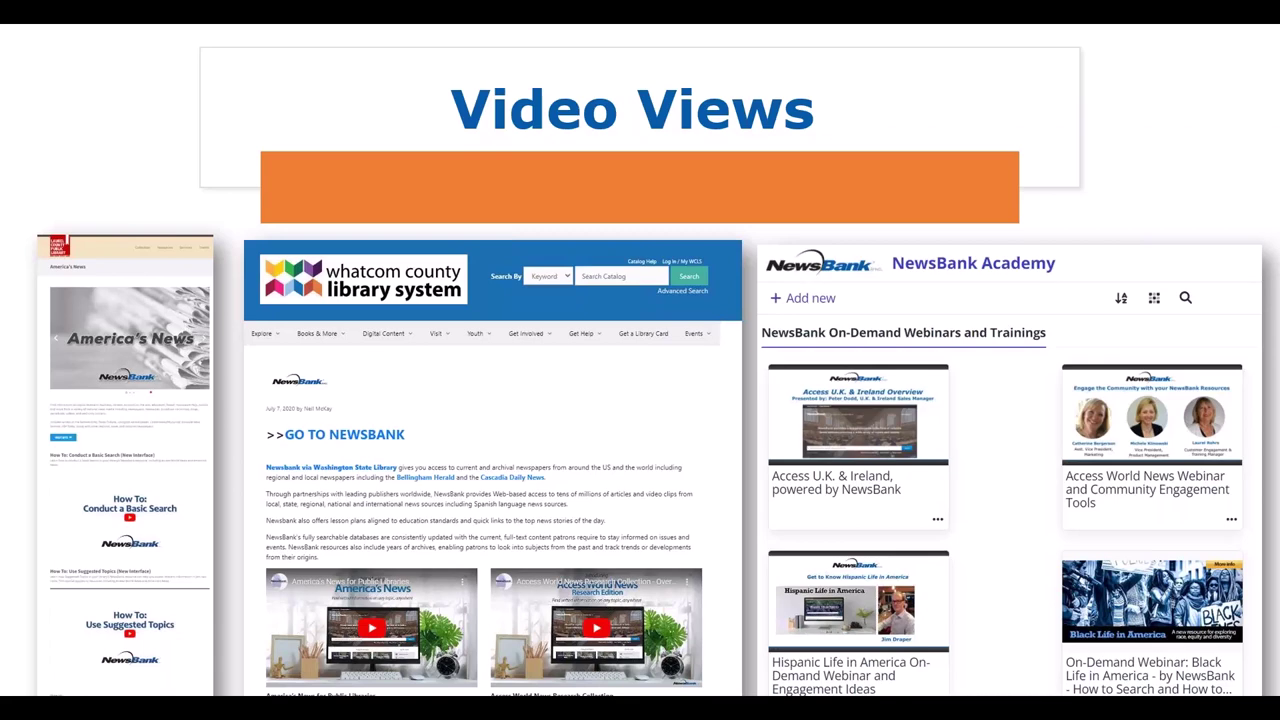
# - Advance the deck to the 'Say it on Social' slide
pyautogui.press('Right')
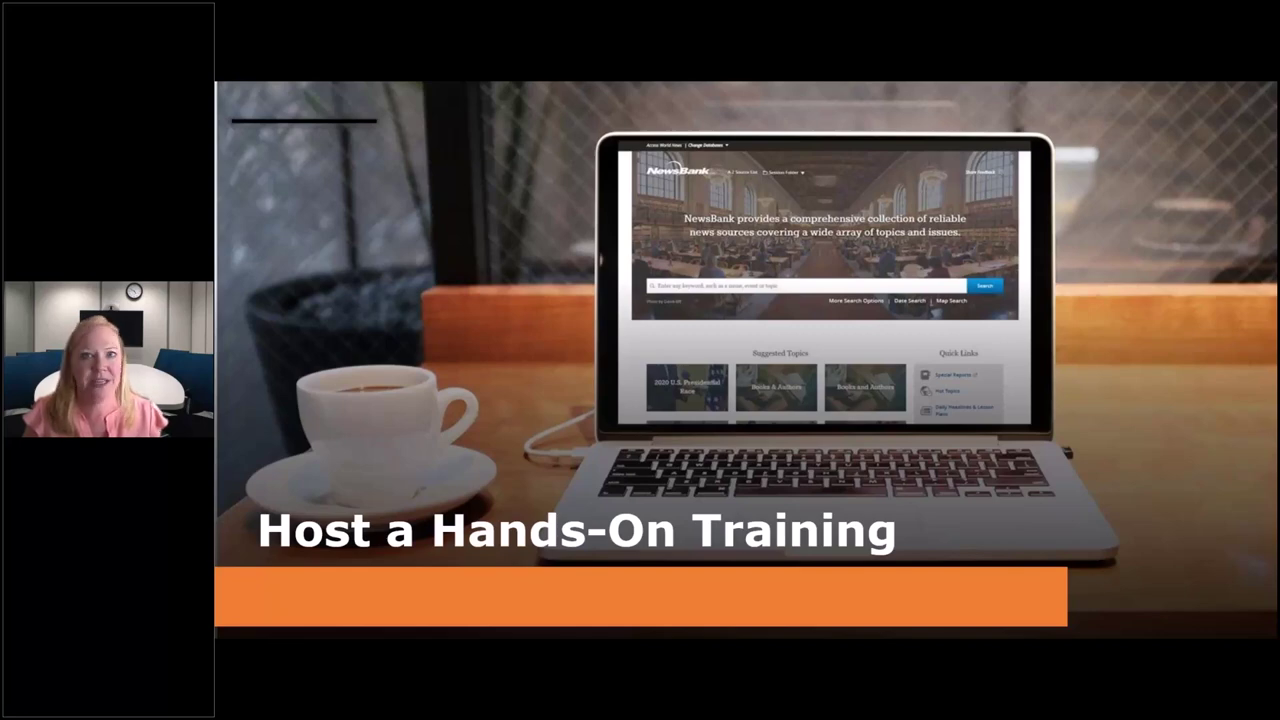
# - Advance past 'Host a Hands-On Training' to the Marketing Resource Center slide
pyautogui.press('Right')
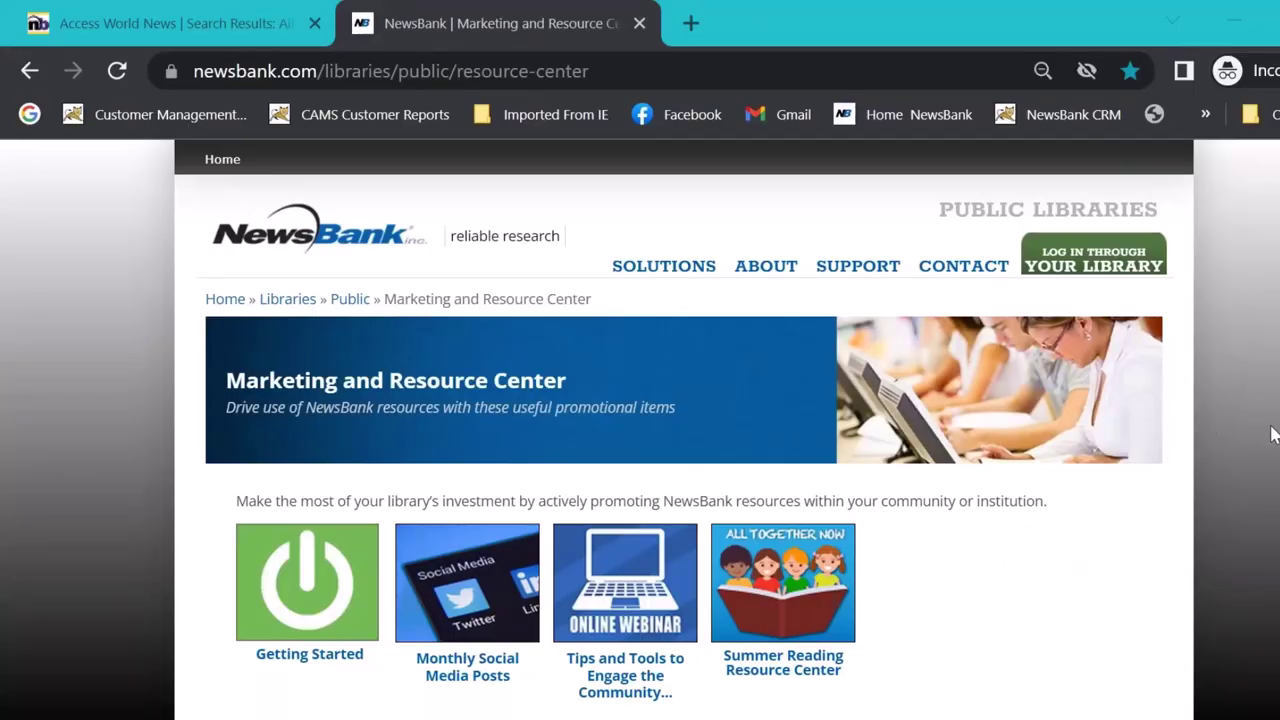
# - Open the Access World News marketing tools page from the Marketing and Resource Center
pyautogui.scroll(-3, 1040, 555)
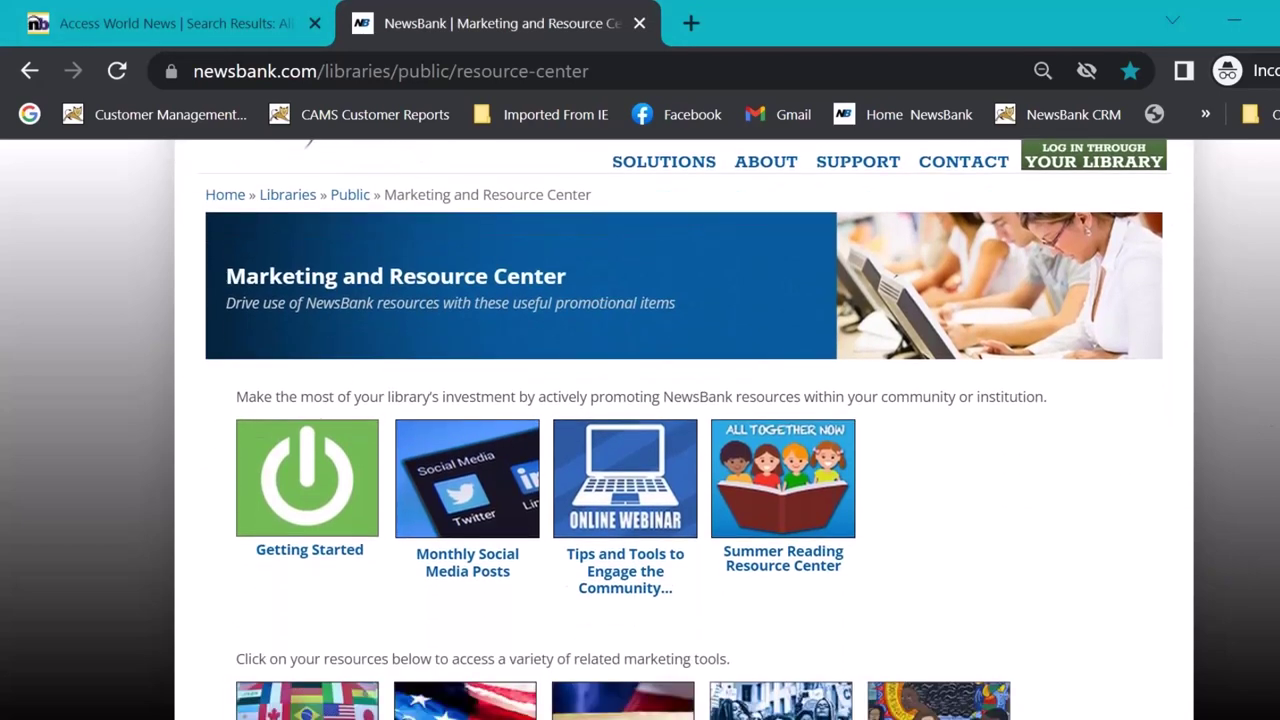
pyautogui.scroll(-1, 684, 430)
pyautogui.scroll(2, 684, 430)
pyautogui.scroll(-1, 684, 430)
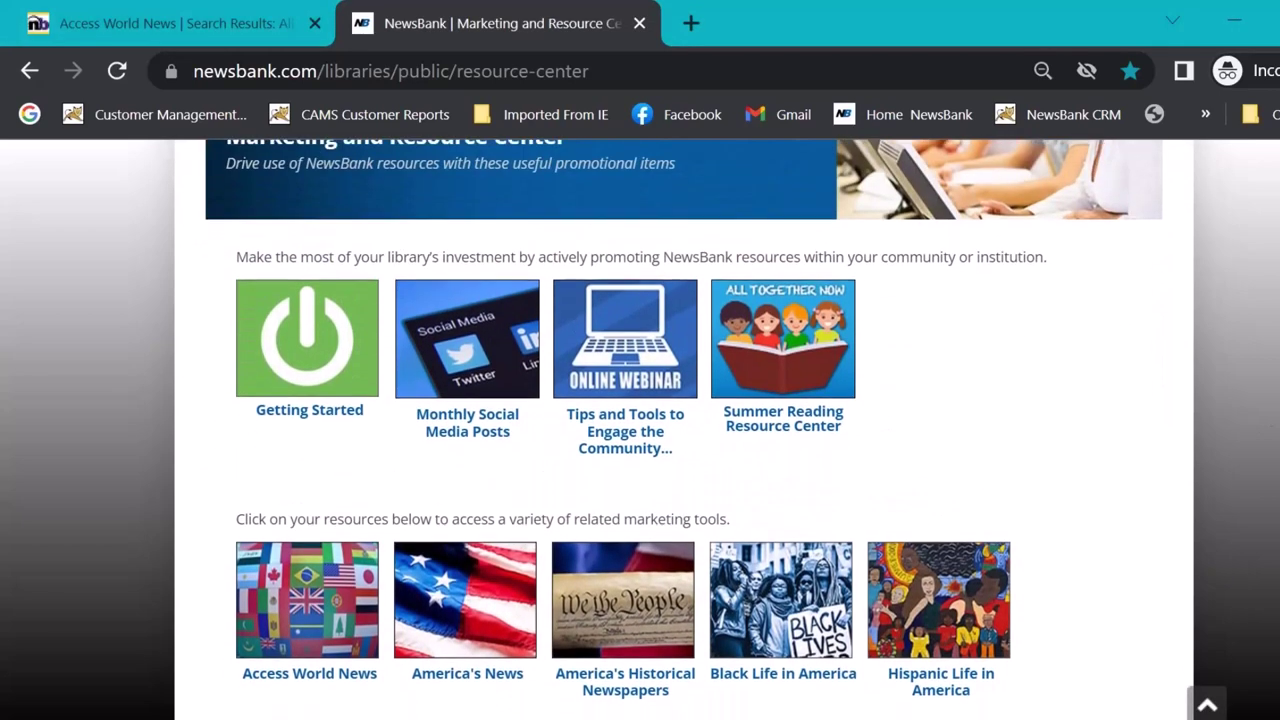
pyautogui.scroll(-2, 1040, 470)
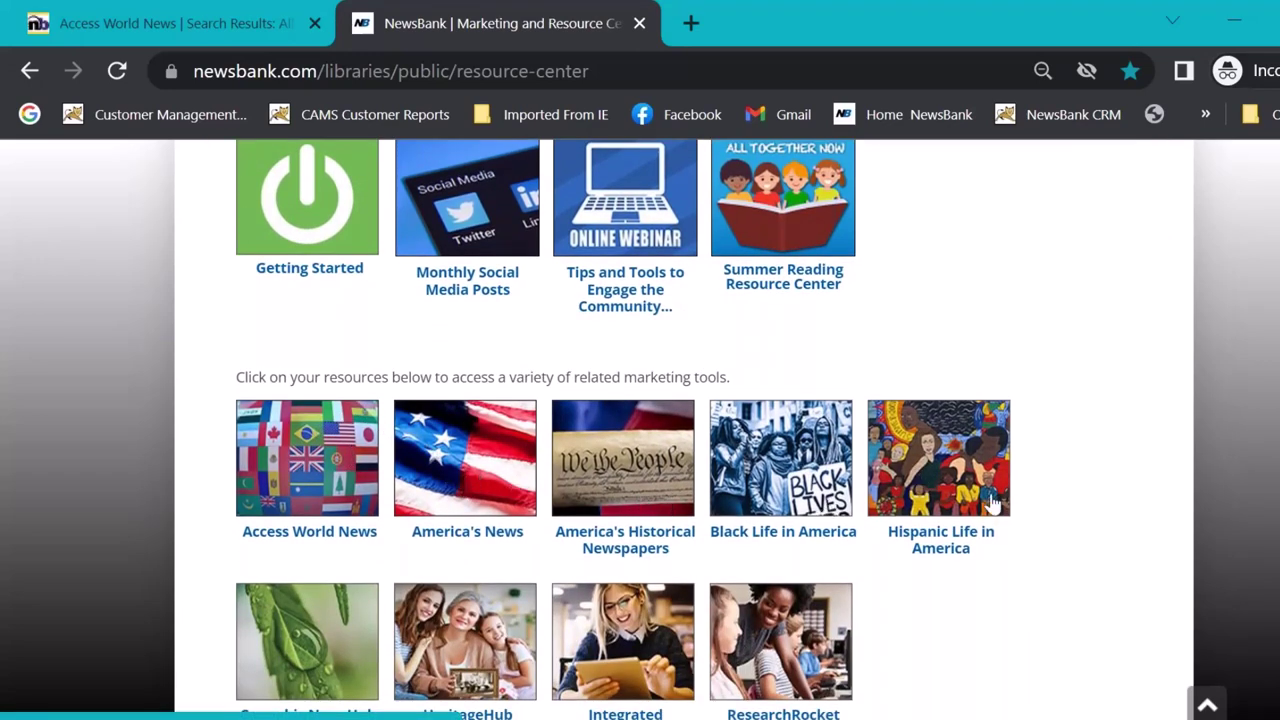
pyautogui.click(320, 495)
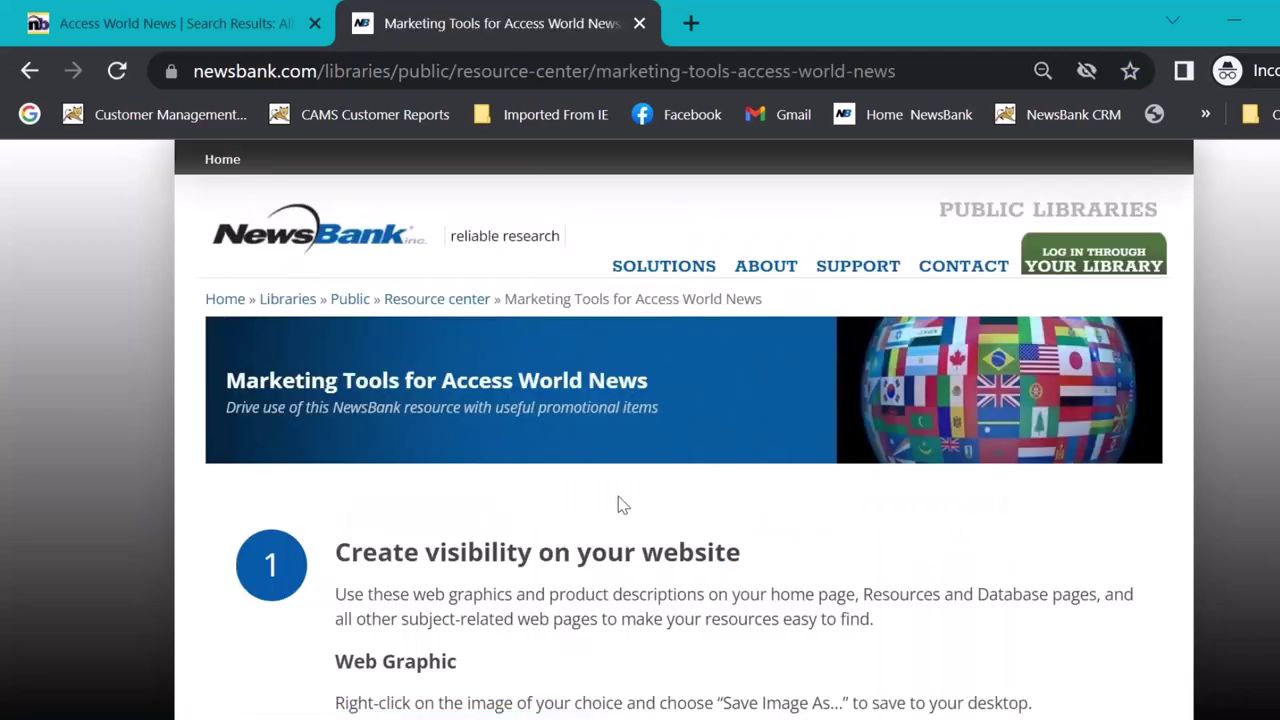
pyautogui.scroll(-10, 731, 346)
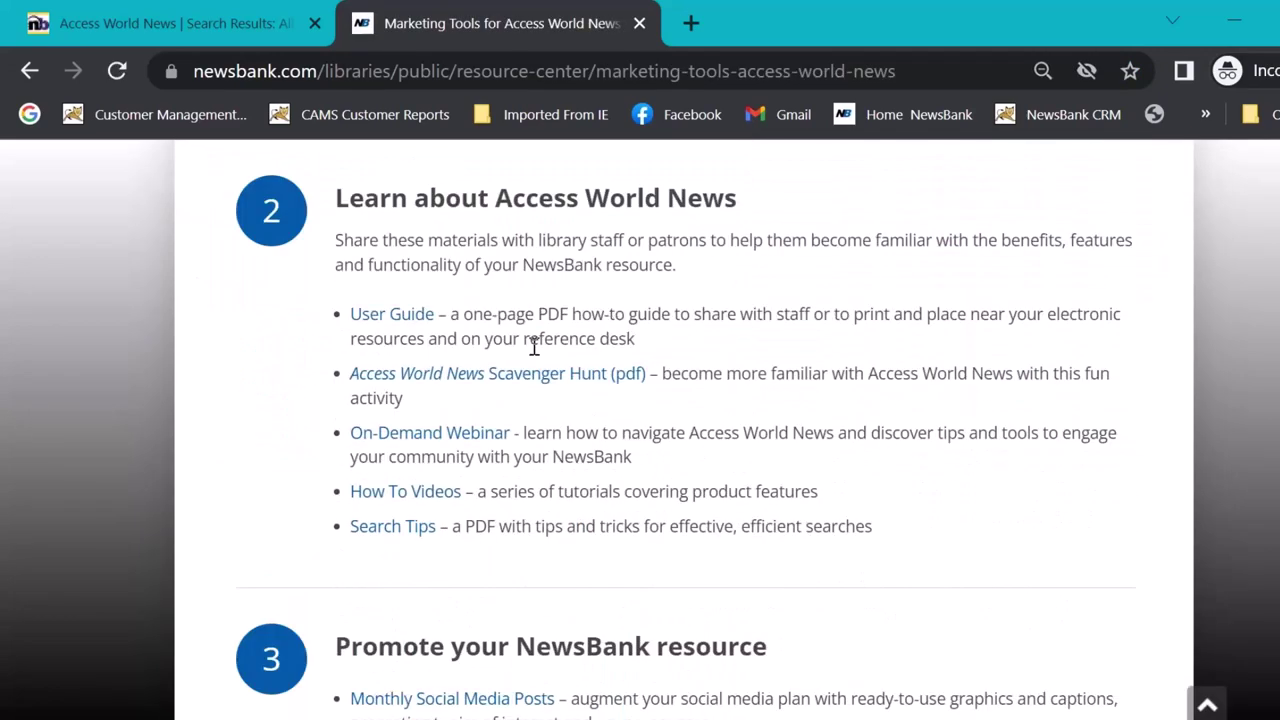
pyautogui.scroll(-5, 686, 430)
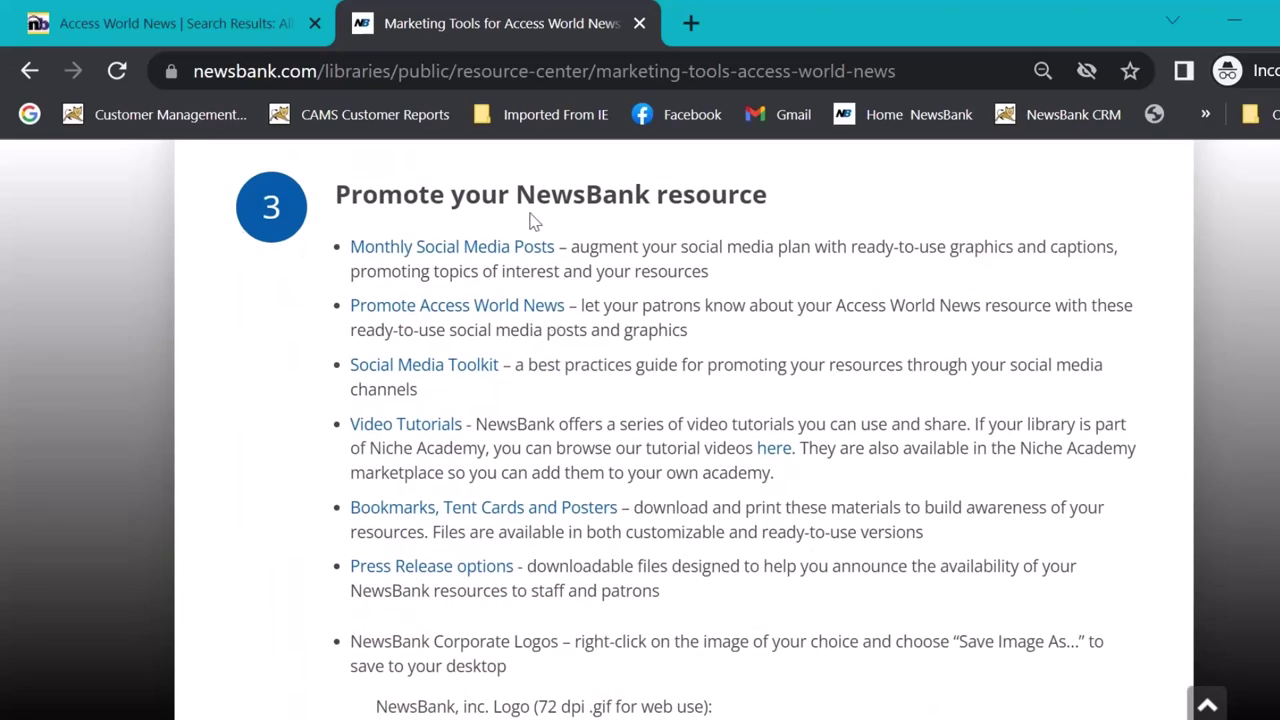
# - Open Bookmarks, Tent Cards and Posters and browse its regular and customizable PDF materials
pyautogui.click(362, 512)
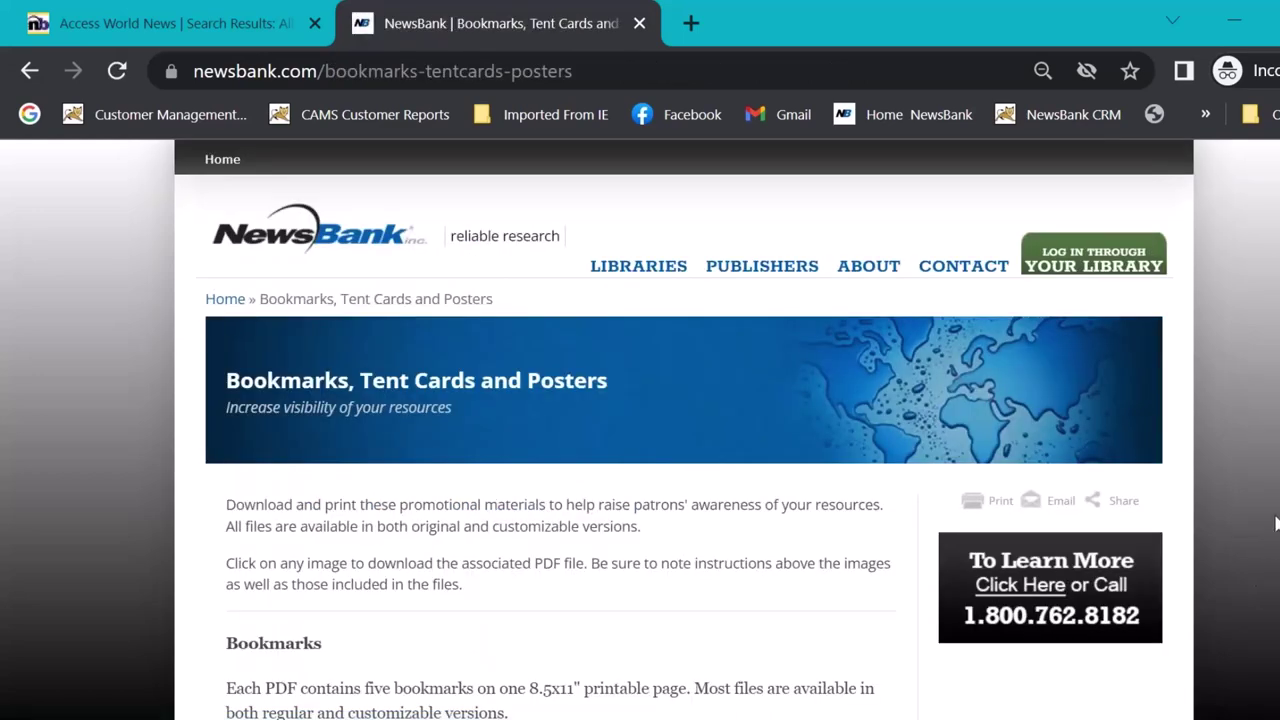
pyautogui.scroll(-5, 680, 430)
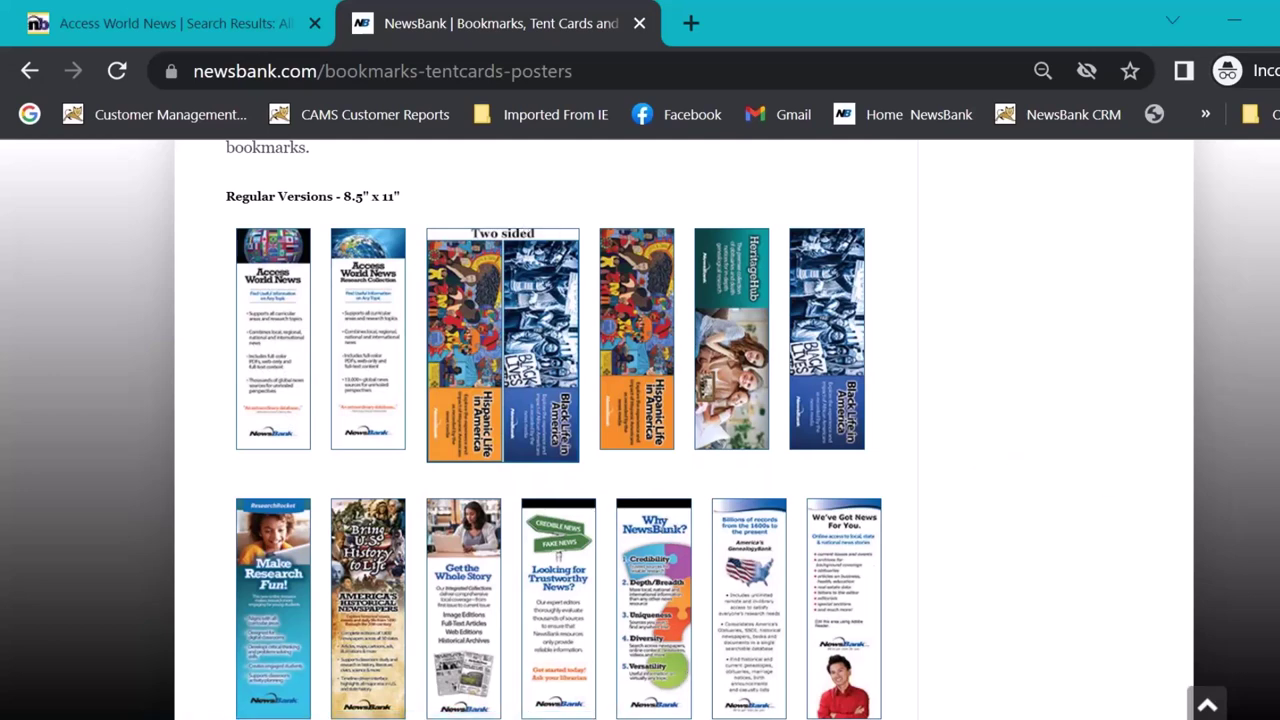
pyautogui.scroll(-1, 536, 300)
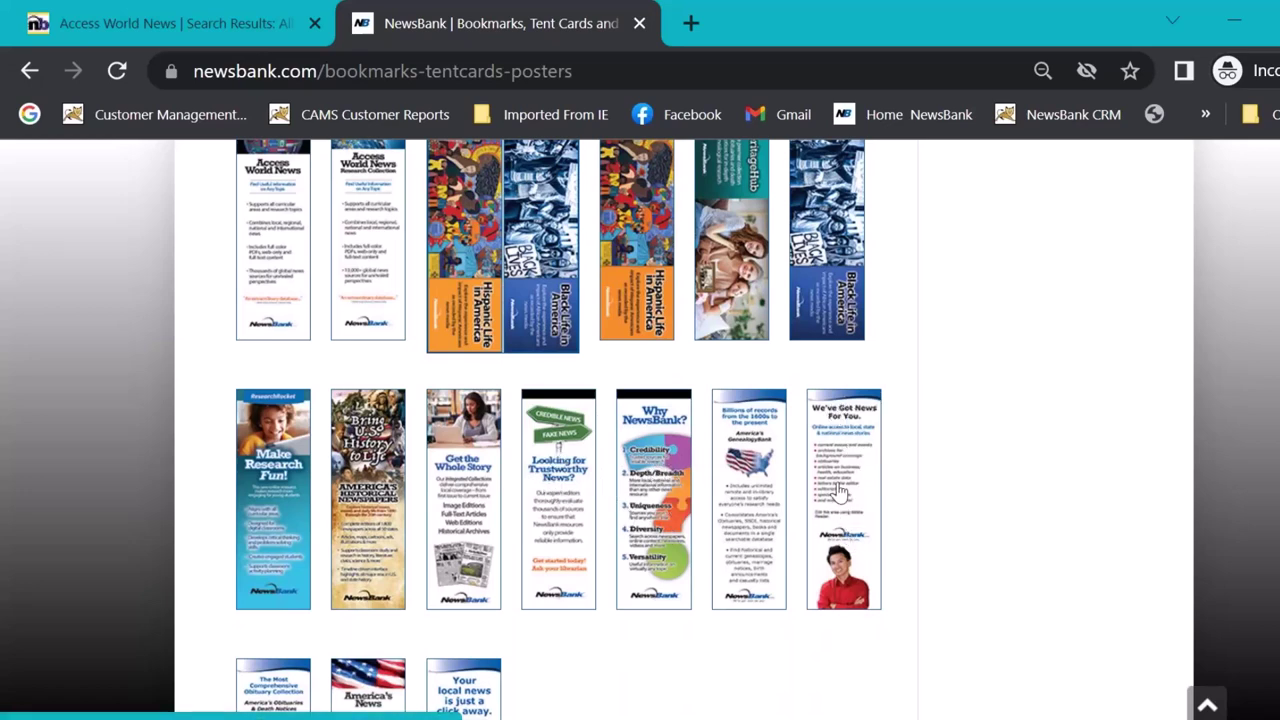
pyautogui.scroll(-5, 559, 430)
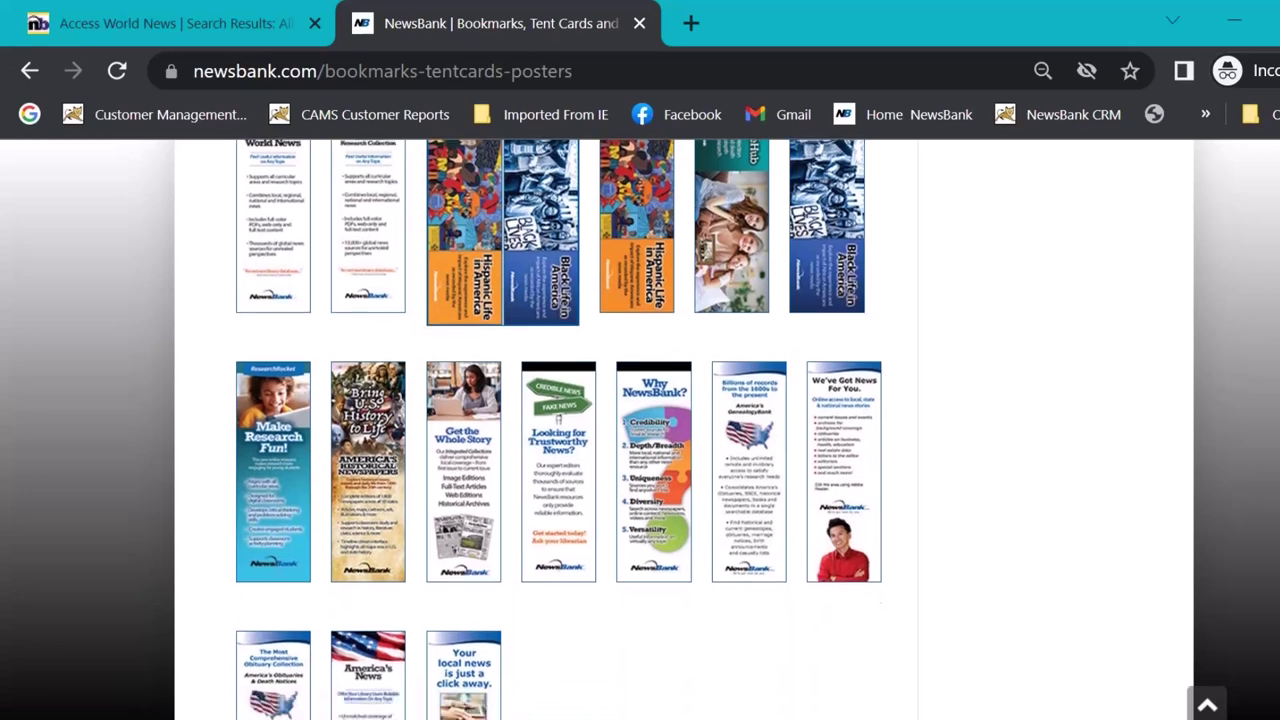
pyautogui.scroll(-5, 559, 430)
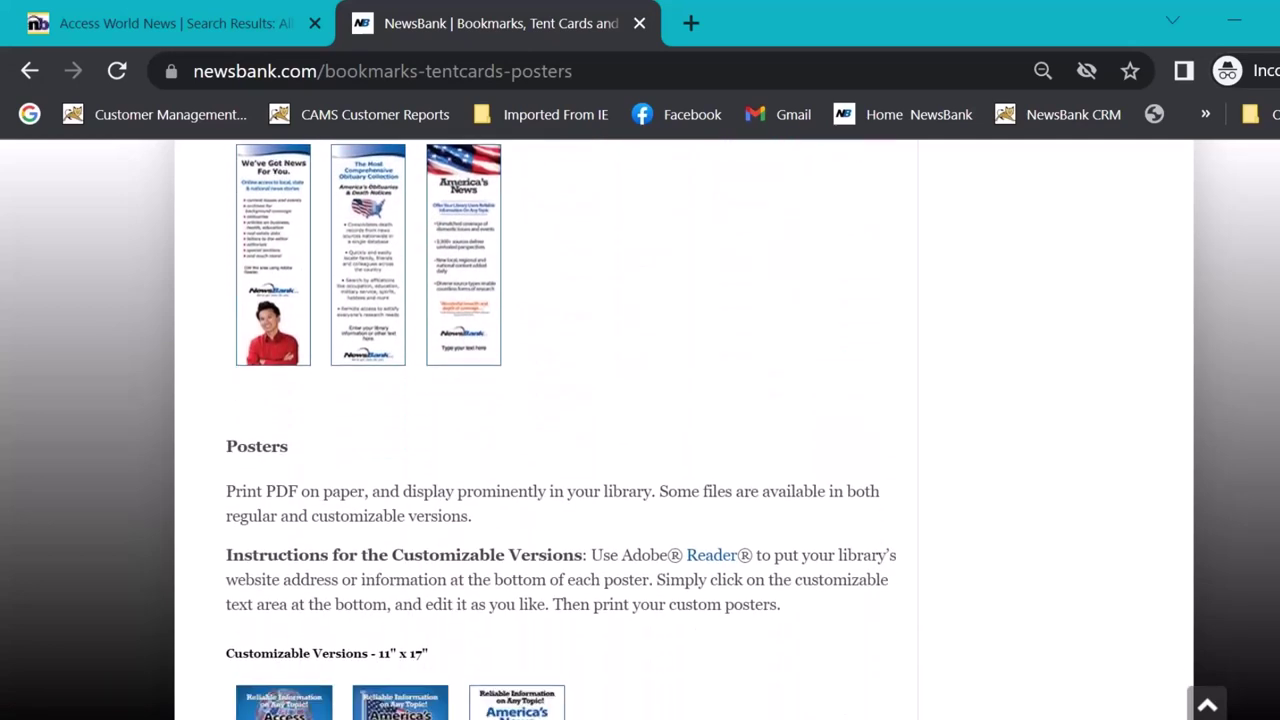
pyautogui.scroll(-2, 559, 430)
pyautogui.scroll(-2, 559, 430)
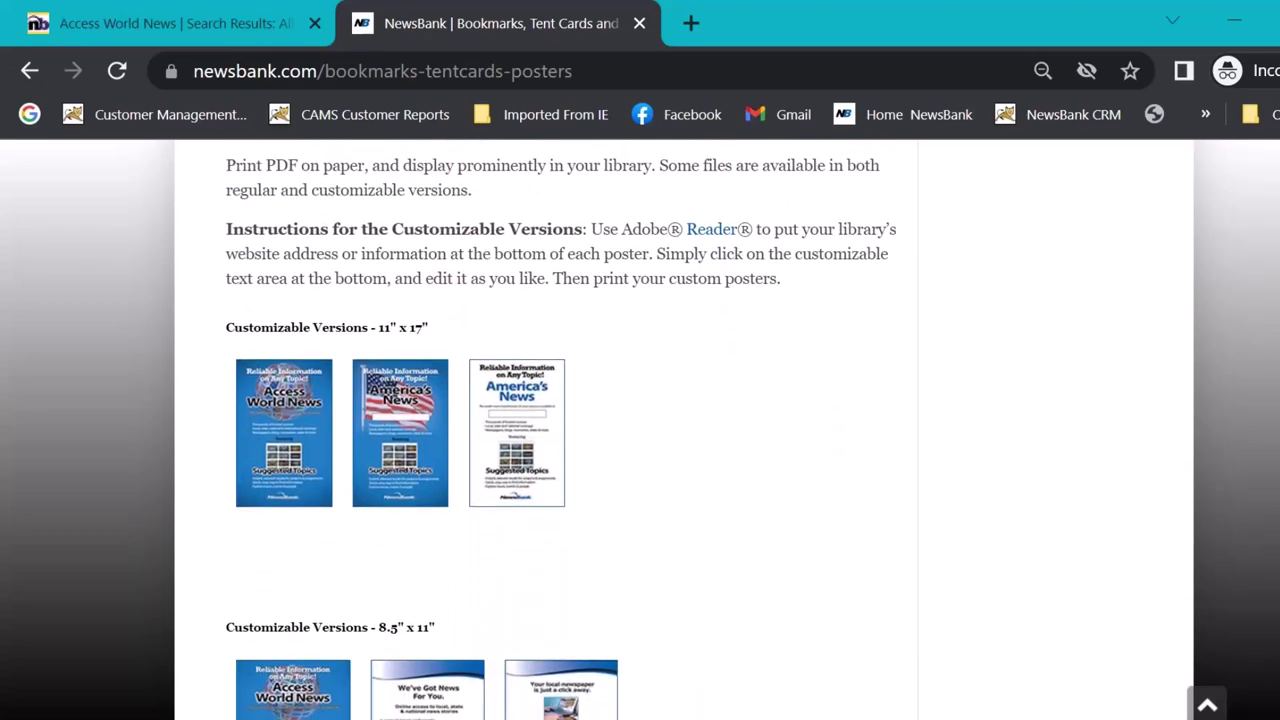
pyautogui.scroll(-1, 809, 500)
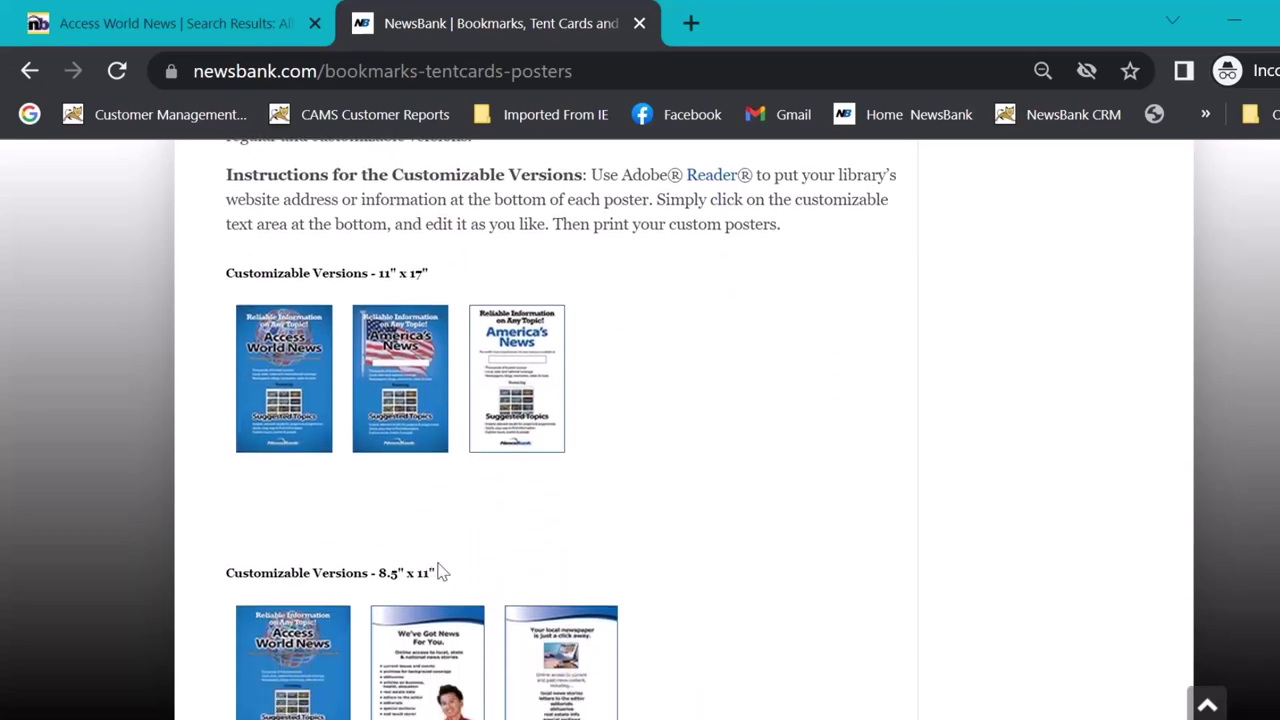
pyautogui.scroll(-3, 381, 432)
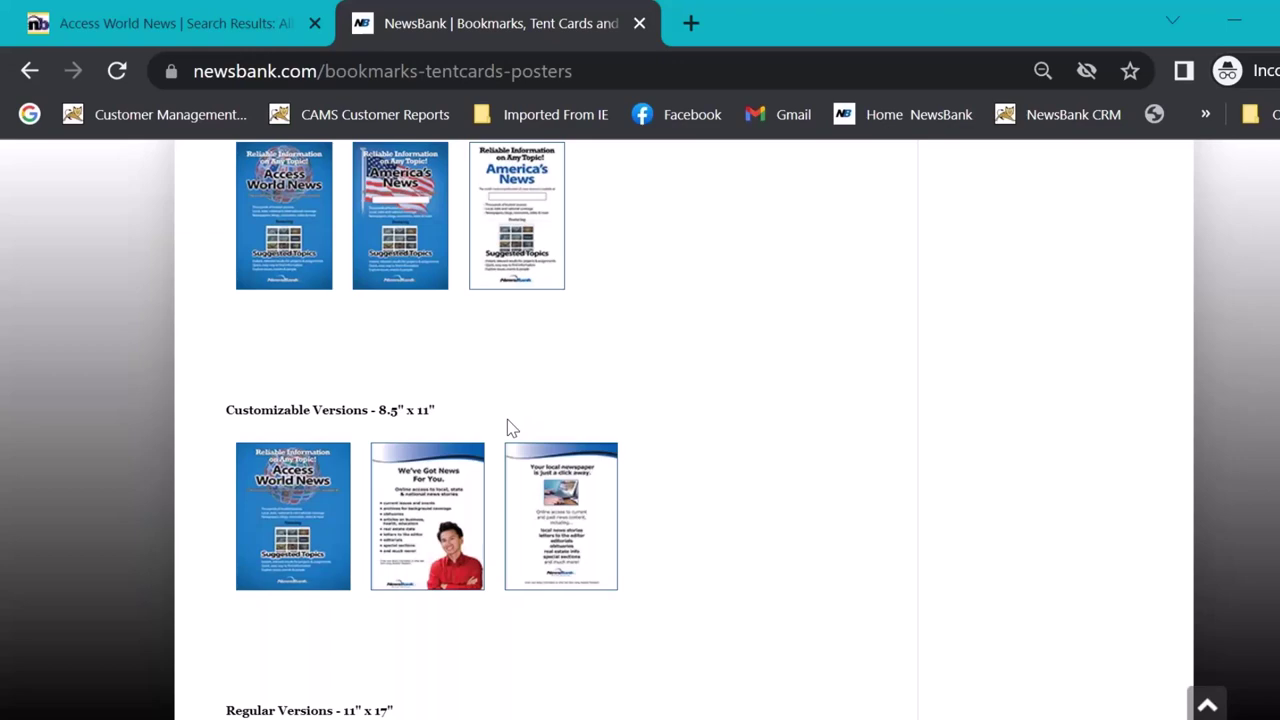
pyautogui.scroll(5, 691, 472)
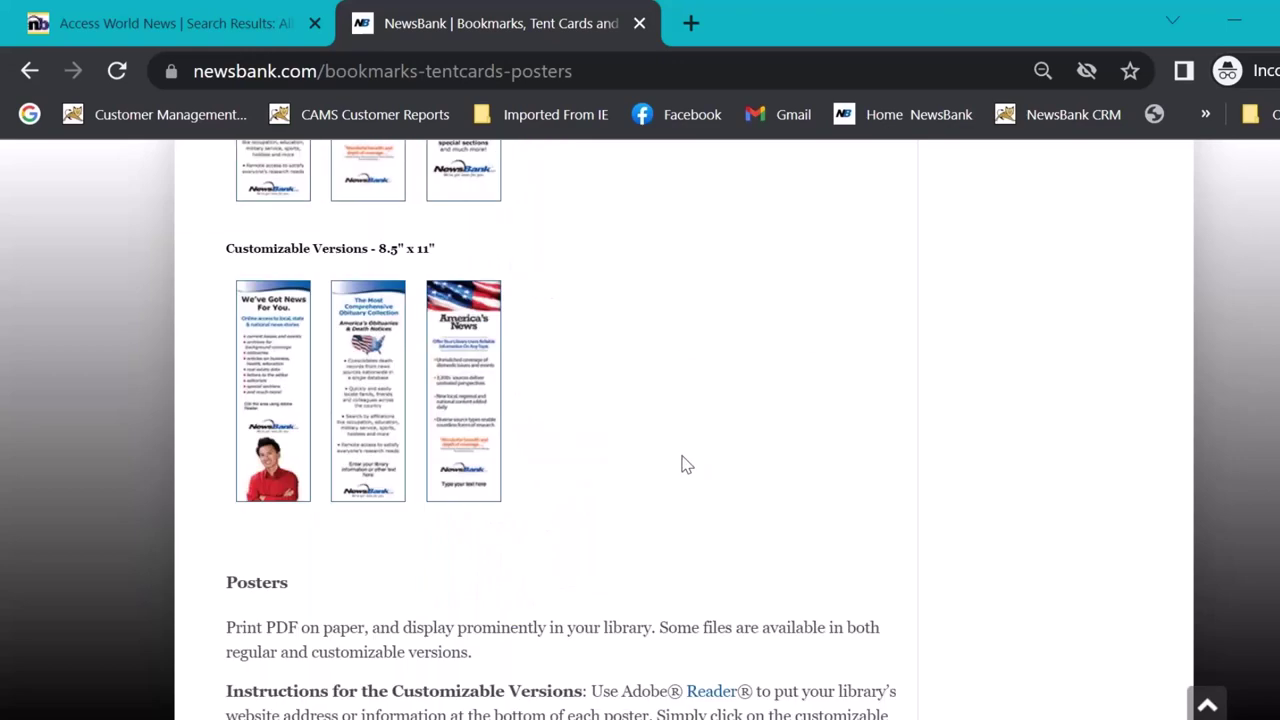
pyautogui.scroll(10, 817, 463)
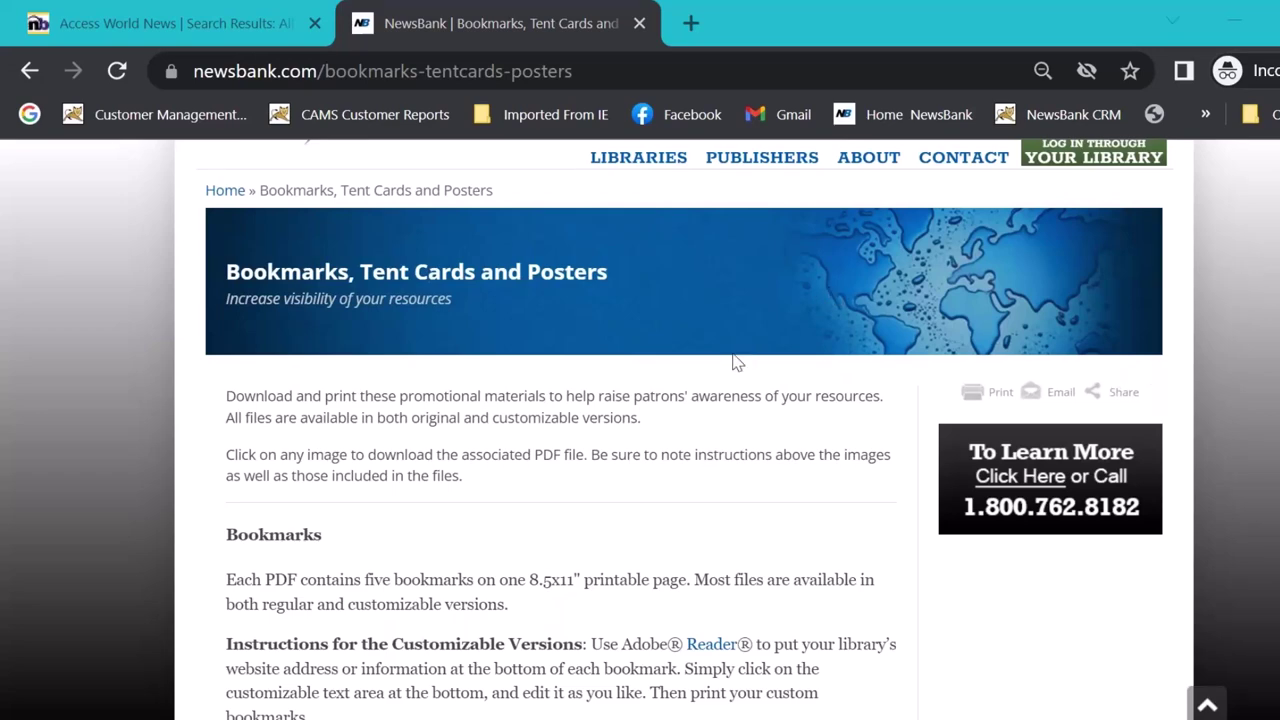
# - Return to the Access World News marketing tools page
pyautogui.scroll(1, 737, 360)
pyautogui.moveTo(638, 262)
pyautogui.click(30, 71)
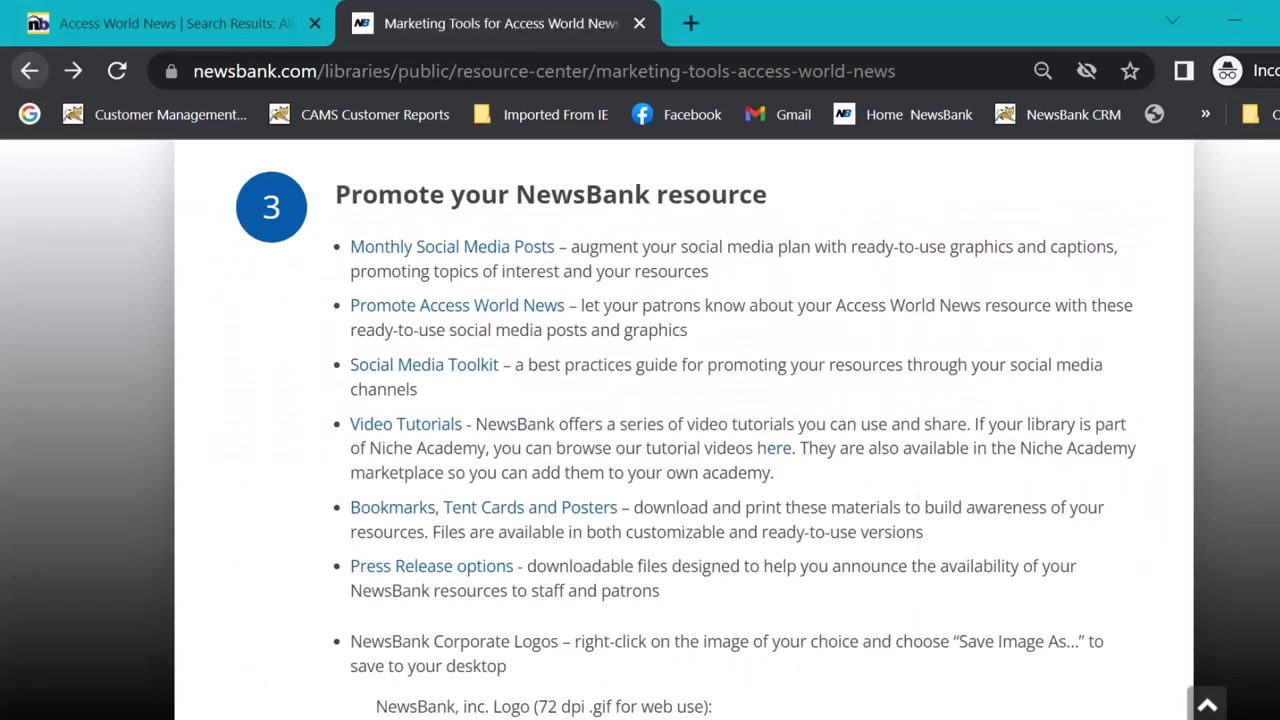
pyautogui.scroll(15, 725, 306)
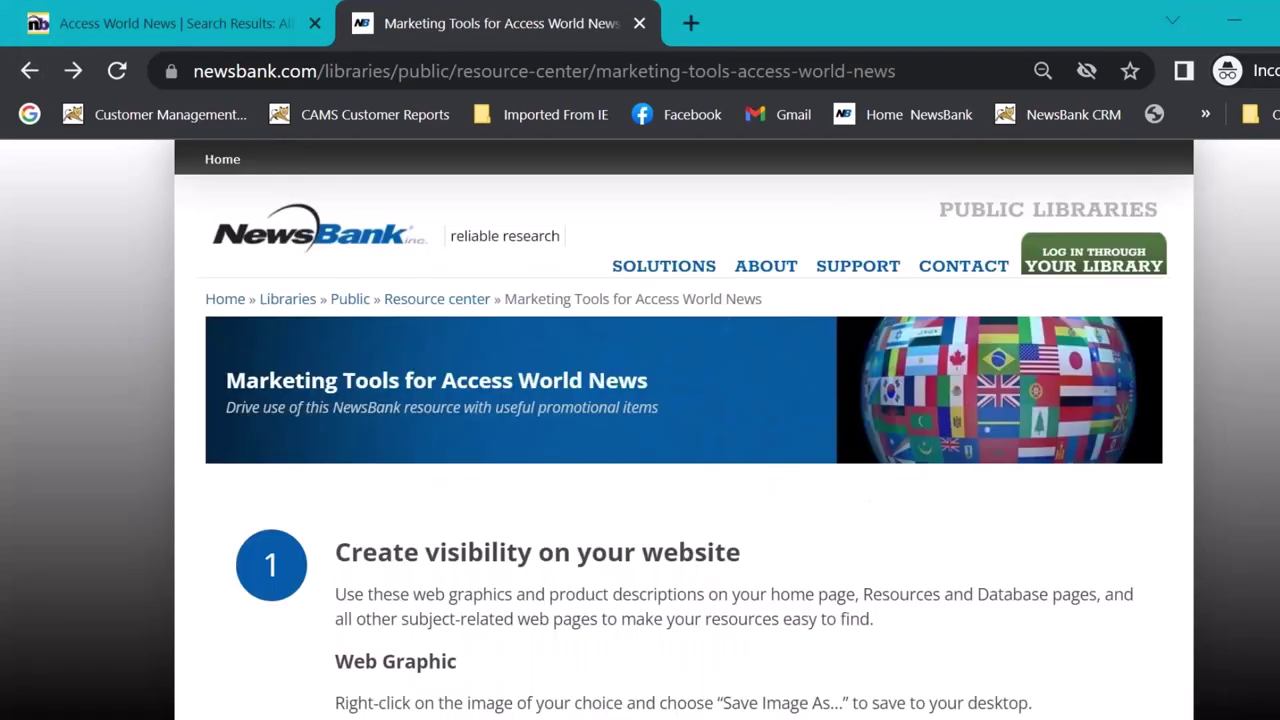
# - Scroll to the product descriptions and highlight Version A's '[insert local title if applicable]' placeholder
pyautogui.scroll(-3, 684, 430)
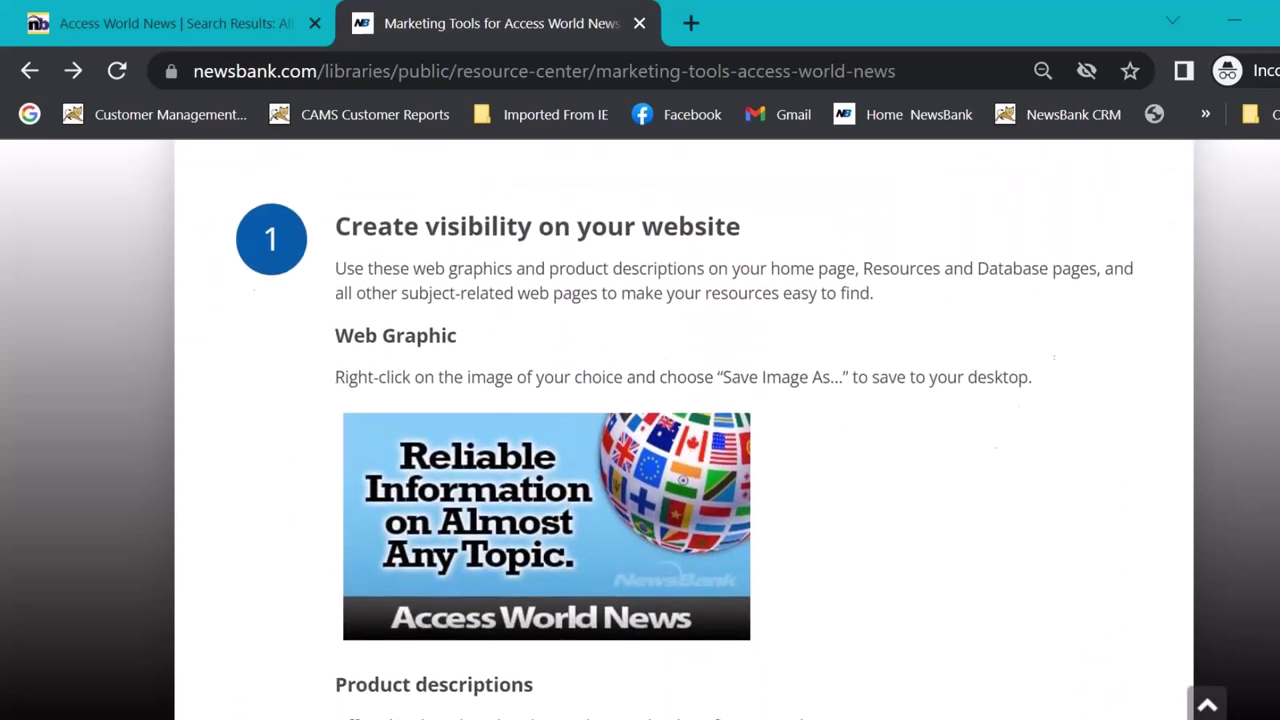
pyautogui.scroll(-2, 700, 345)
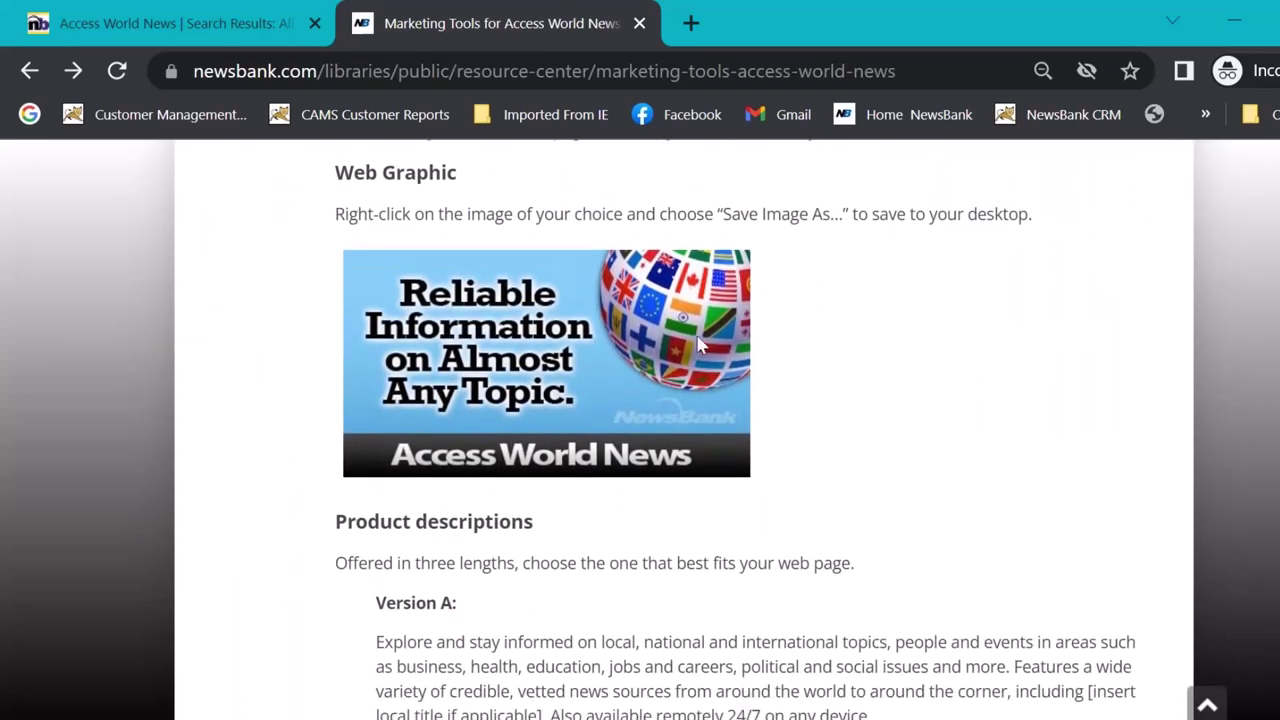
pyautogui.scroll(-3, 607, 340)
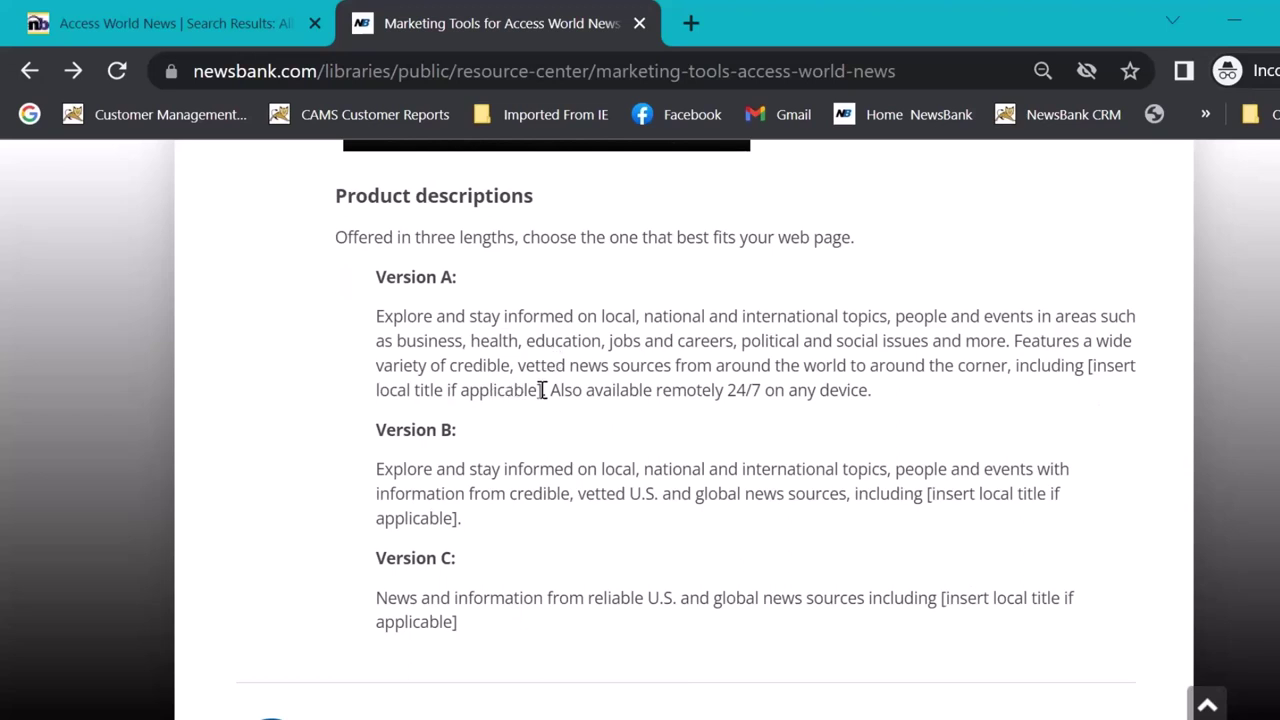
pyautogui.moveTo(543, 390); pyautogui.dragTo(1085, 373)
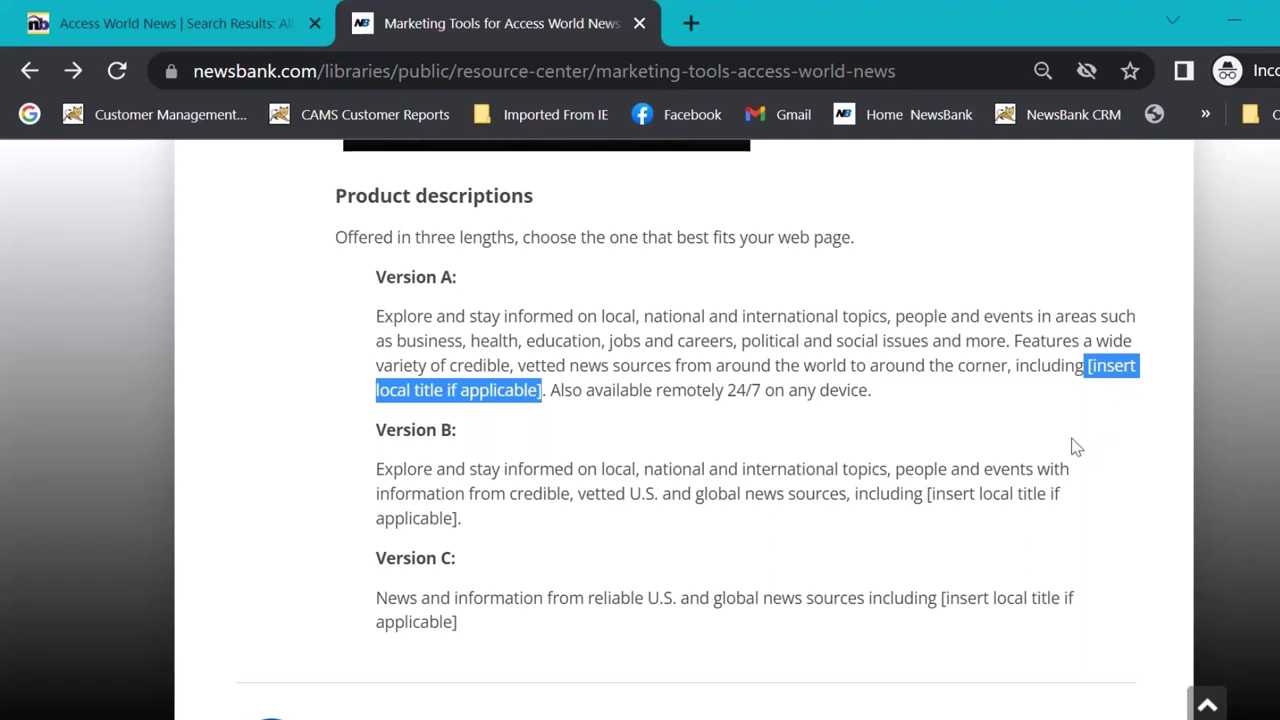
pyautogui.click(953, 413)
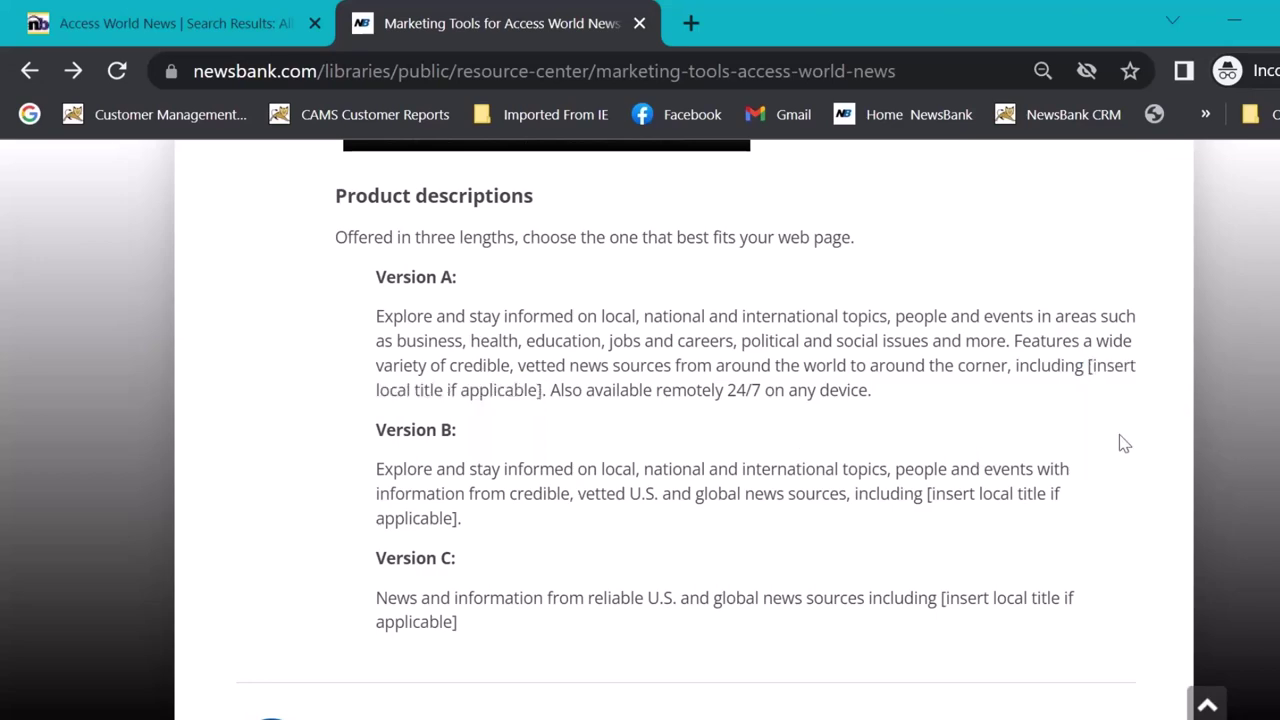